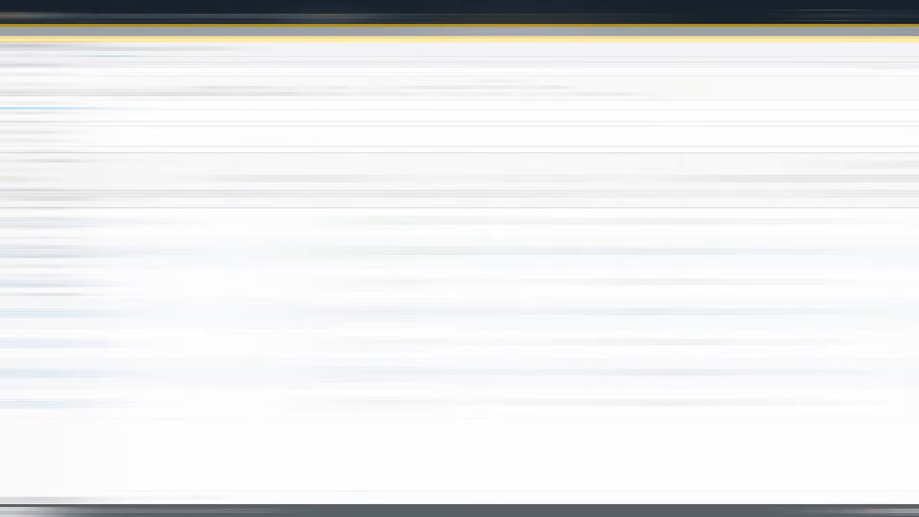
Show the empty Tunnel interfaces list under Network > Interfaces.
left_click(336, 16)
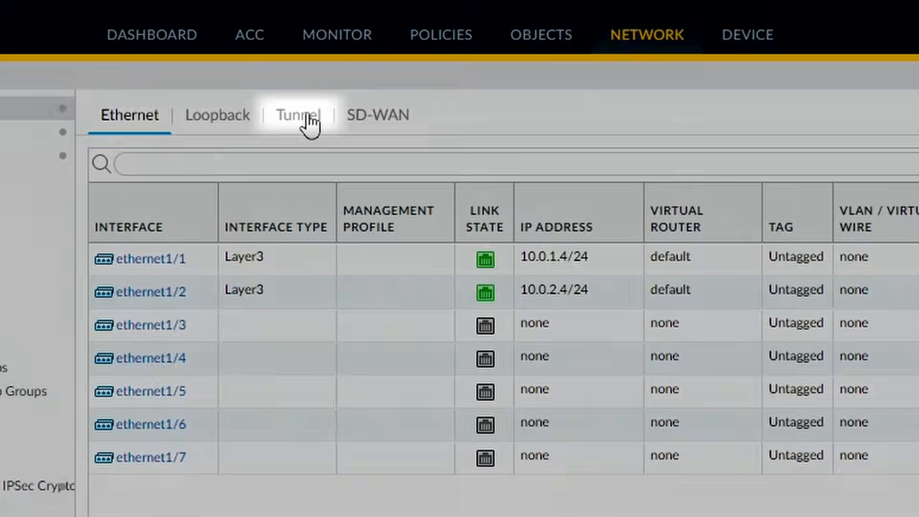
left_click(306, 117)
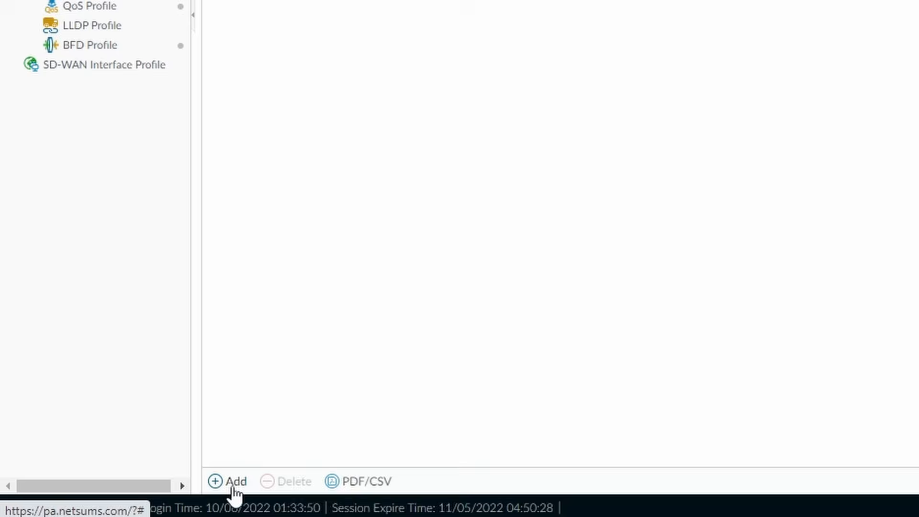
Add tunnel.1 with comment 'Tunnel for VPN users' on the default virtual router.
left_click(232, 485)
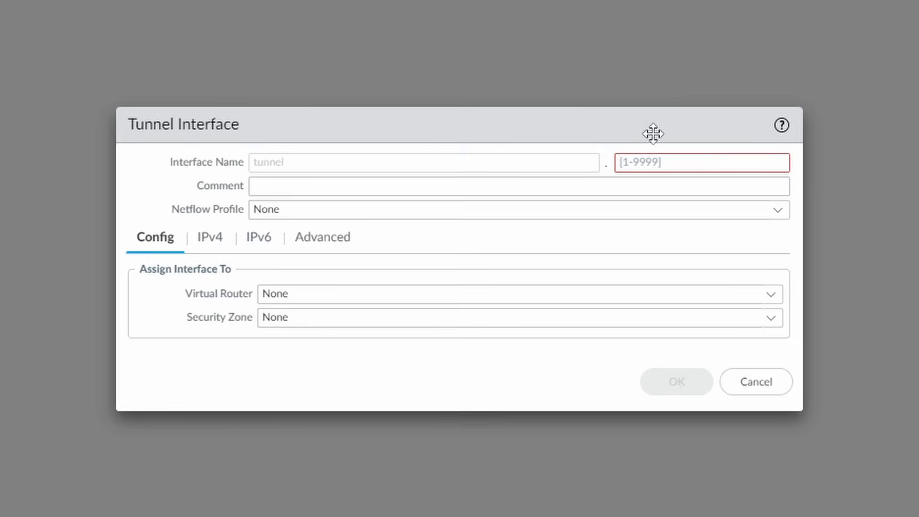
left_click(683, 166)
type("1")
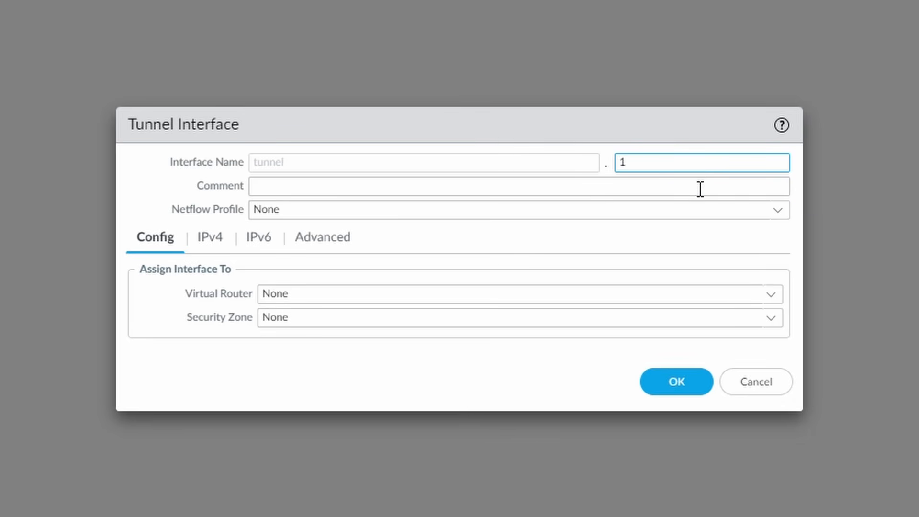
left_click(700, 186)
type("Tunnel for VPN users")
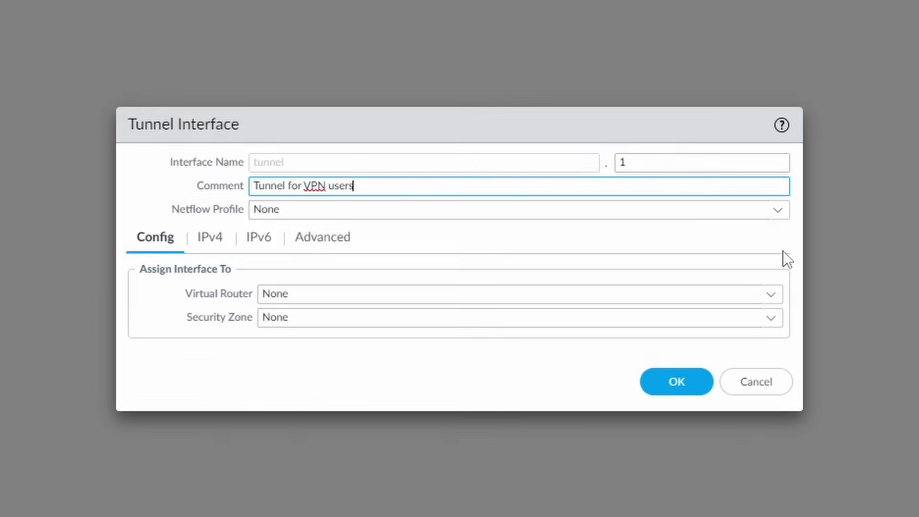
left_click(770, 293)
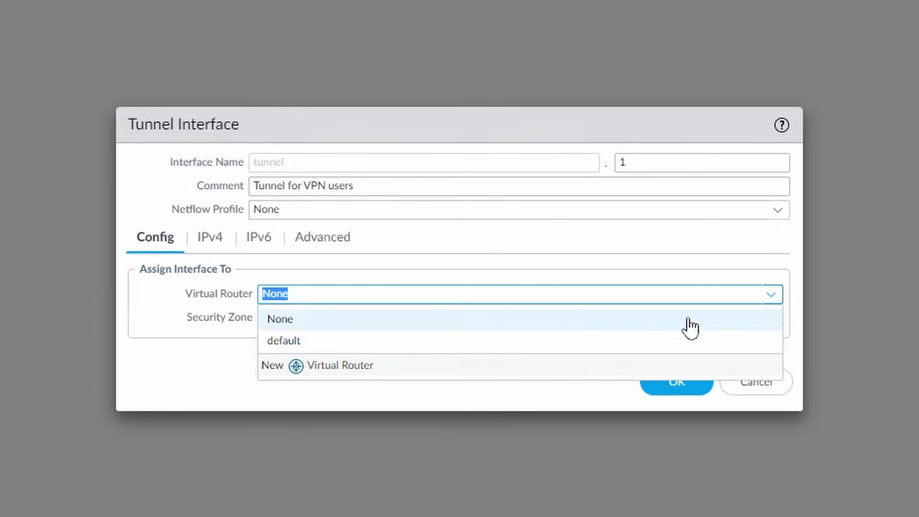
left_click(590, 341)
left_click(776, 321)
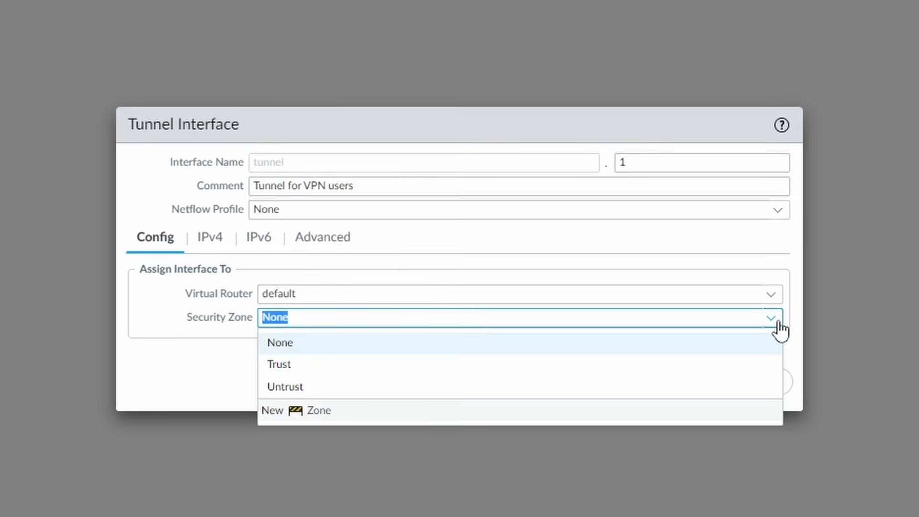
Create zone VPN-Users with User Identification enabled as tunnel.1's security zone.
left_click(318, 412)
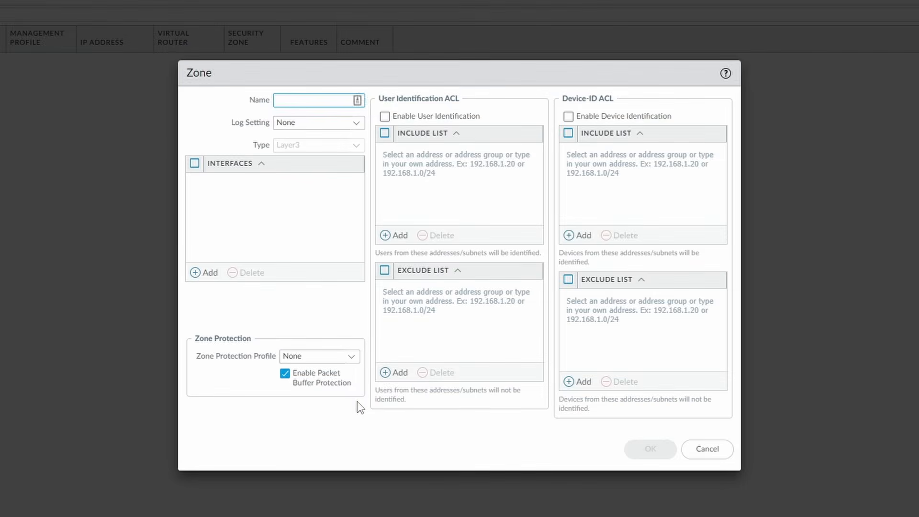
type("VPN-Users")
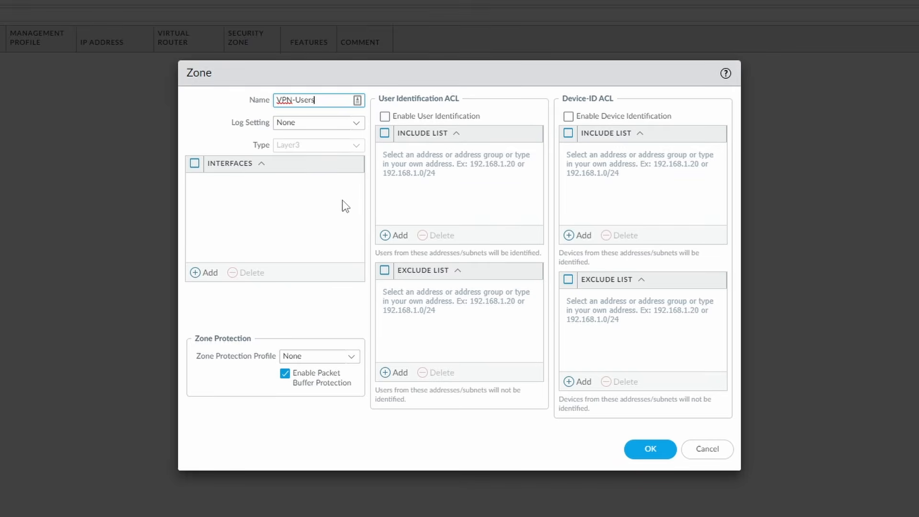
left_click(407, 116)
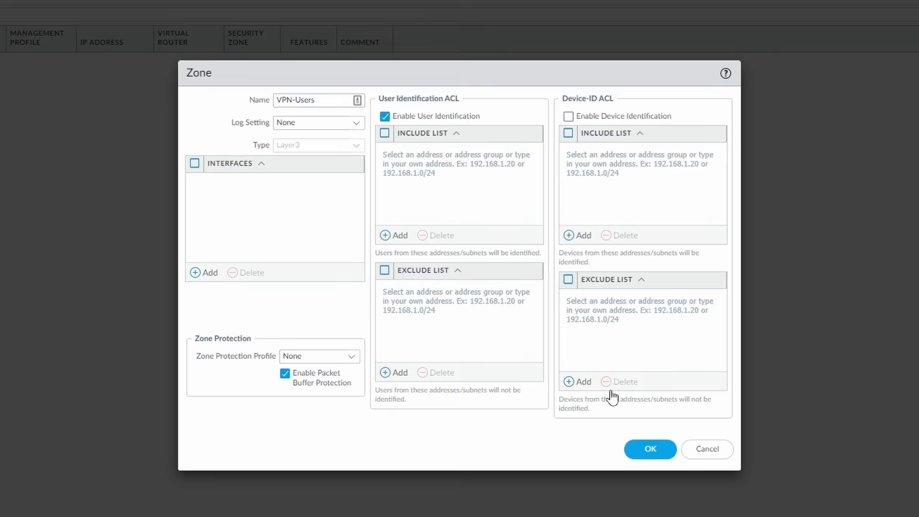
left_click(651, 448)
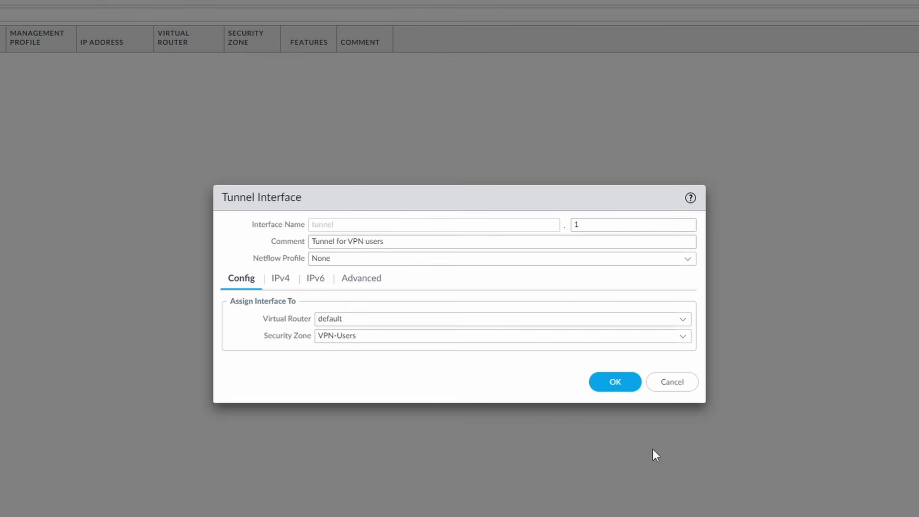
Assign IPv4 address 10.0.3.4/24 to tunnel.1 and save the interface.
left_click(281, 279)
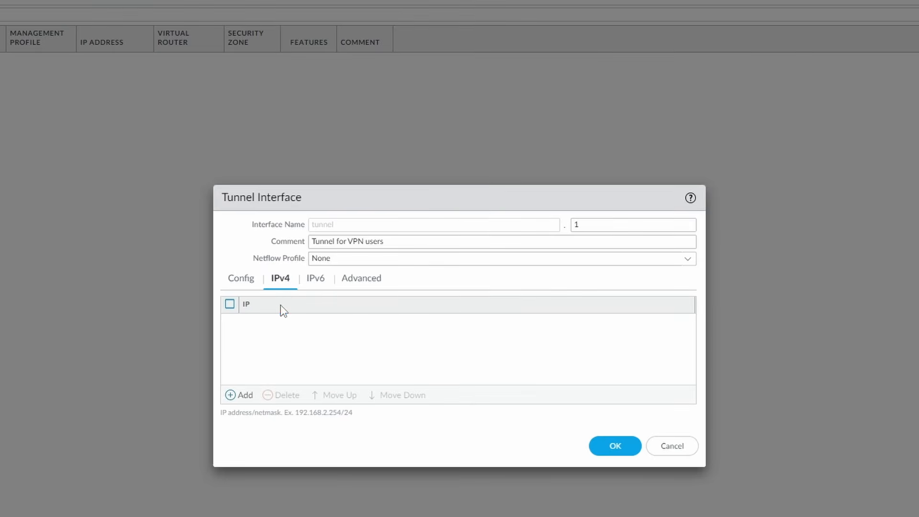
left_click(244, 396)
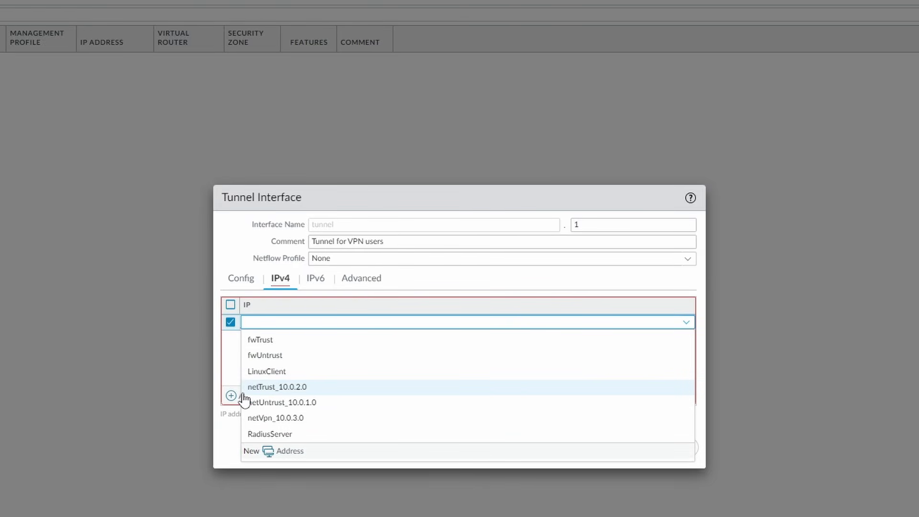
type("1")
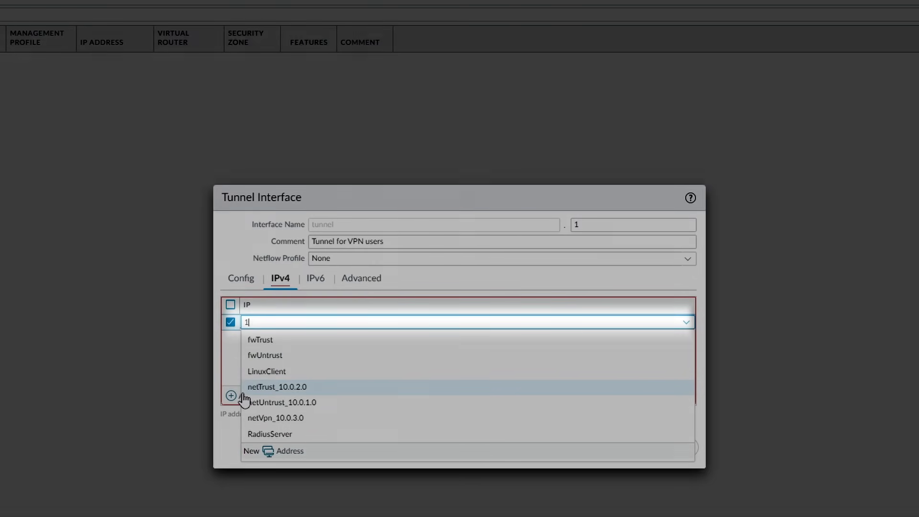
type("0.0.3")
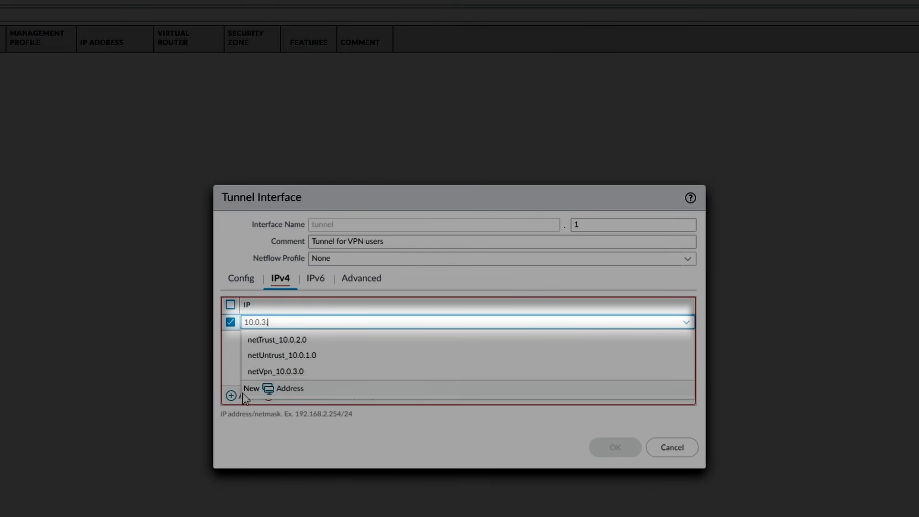
type(".4/24")
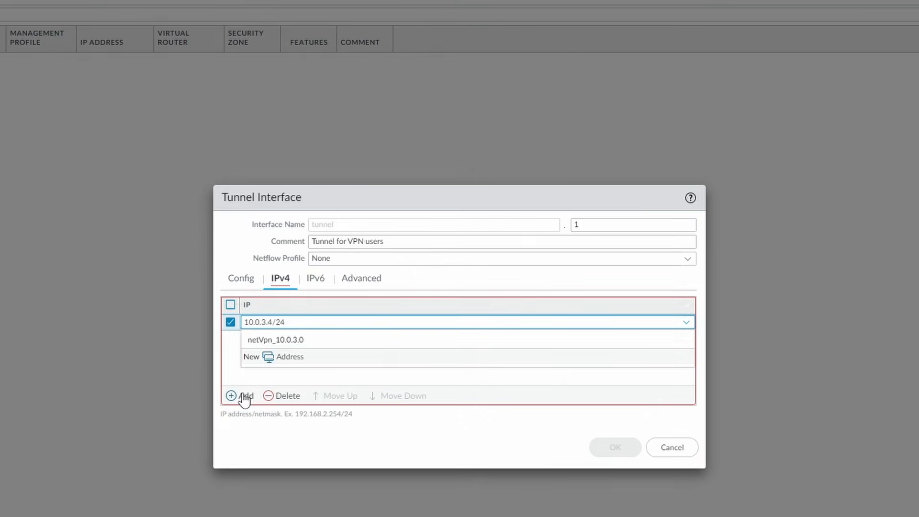
left_click(380, 441)
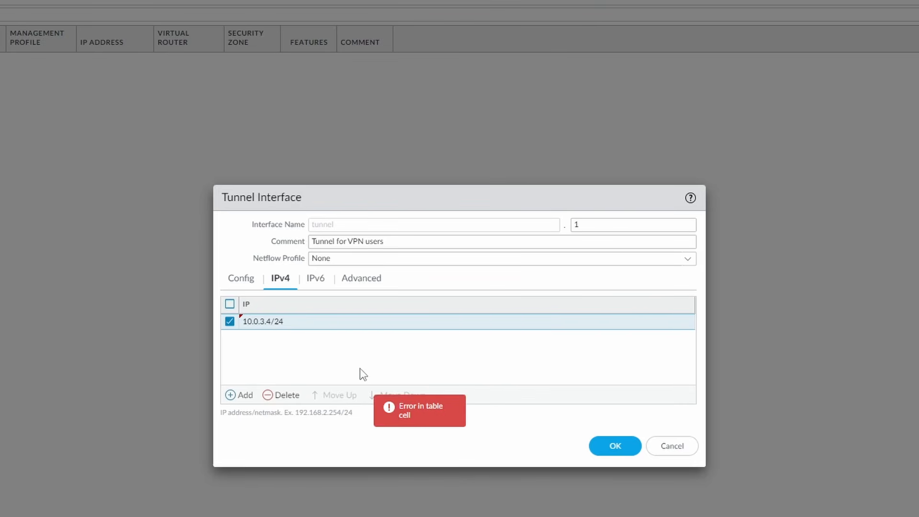
left_click(376, 283)
left_click(615, 382)
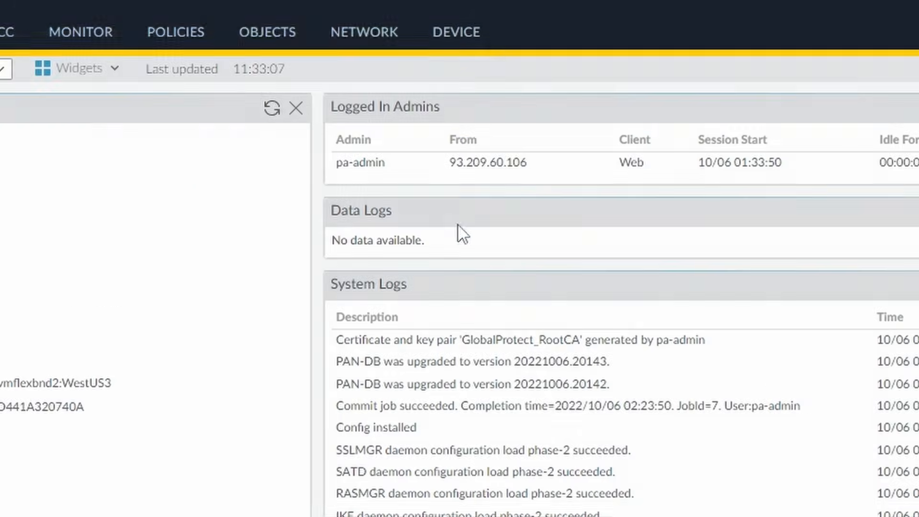
Generate the CA certificate GP_RootCA with common name GPRootCA under Device > Certificates.
left_click(368, 18)
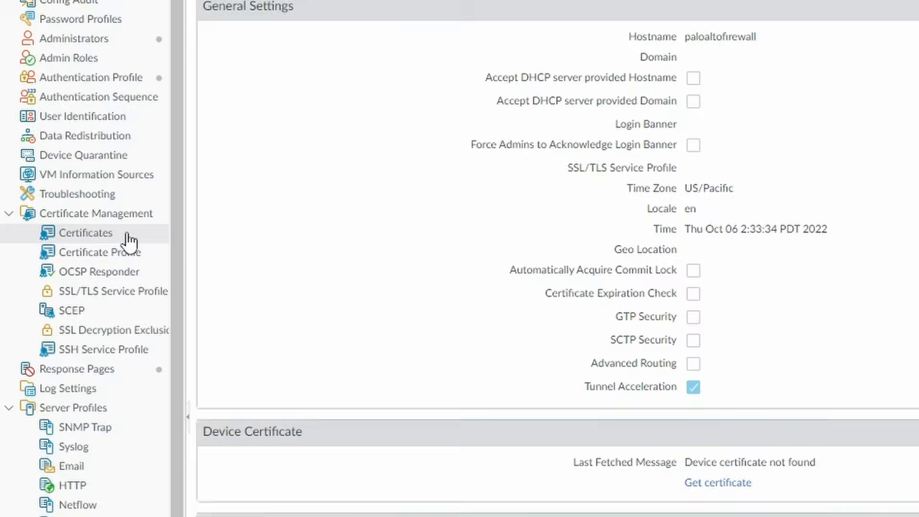
left_click(128, 239)
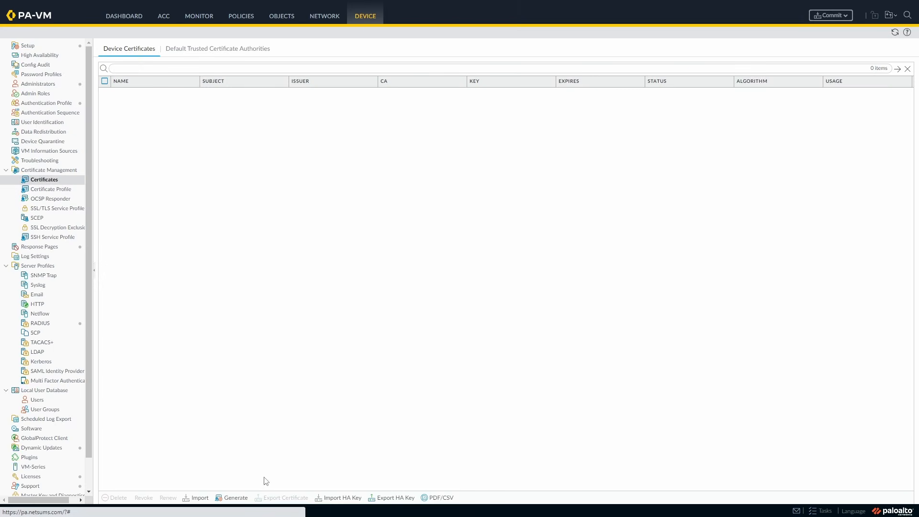
left_click(238, 499)
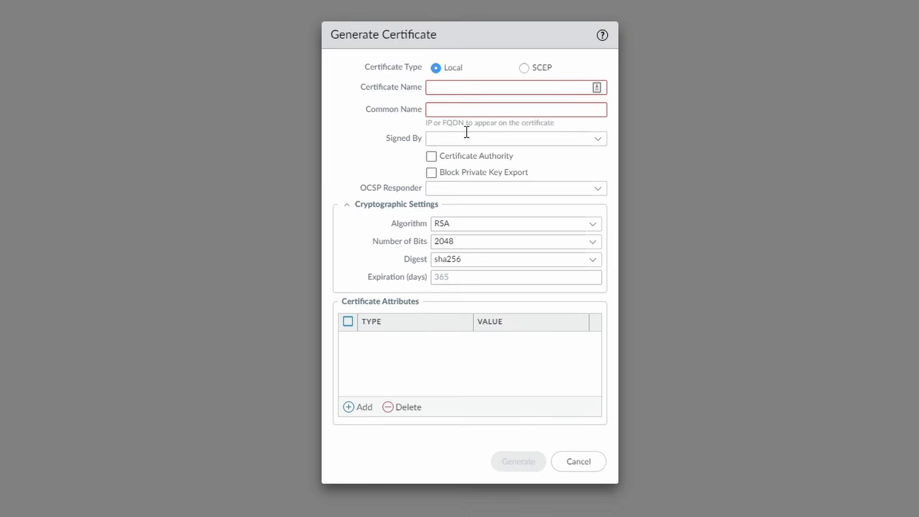
left_click(510, 88)
type("GP_RootCA")
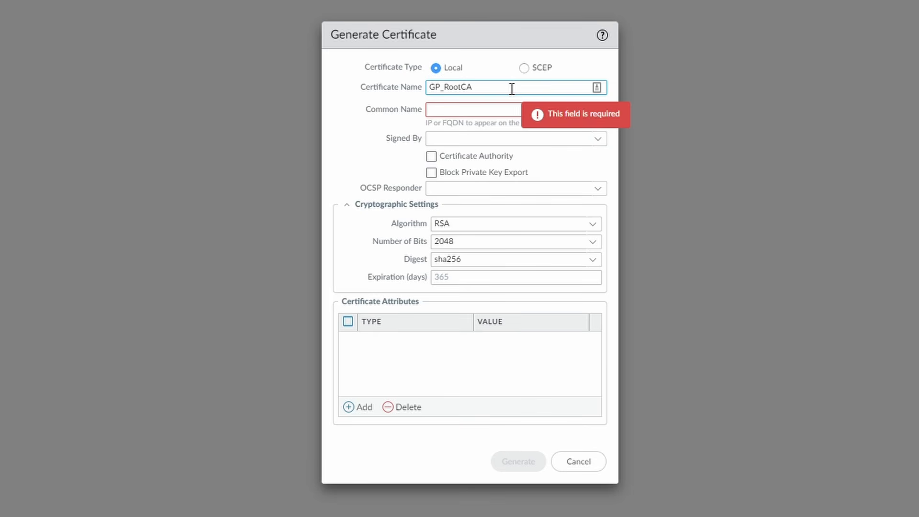
left_click(565, 108)
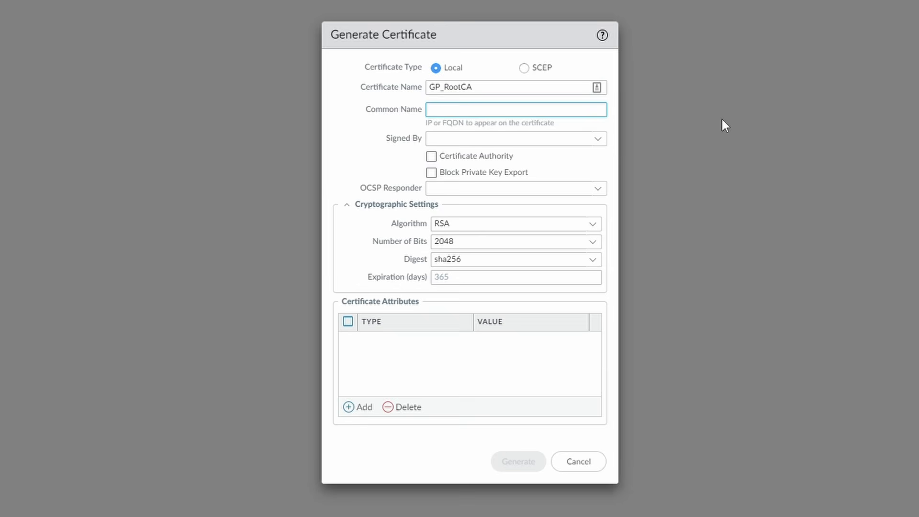
type("GPRootCA")
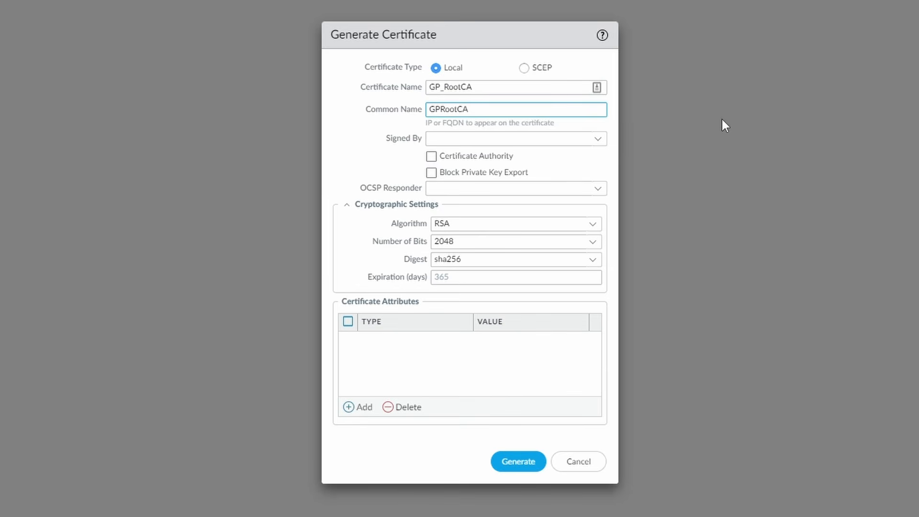
key("Tab")
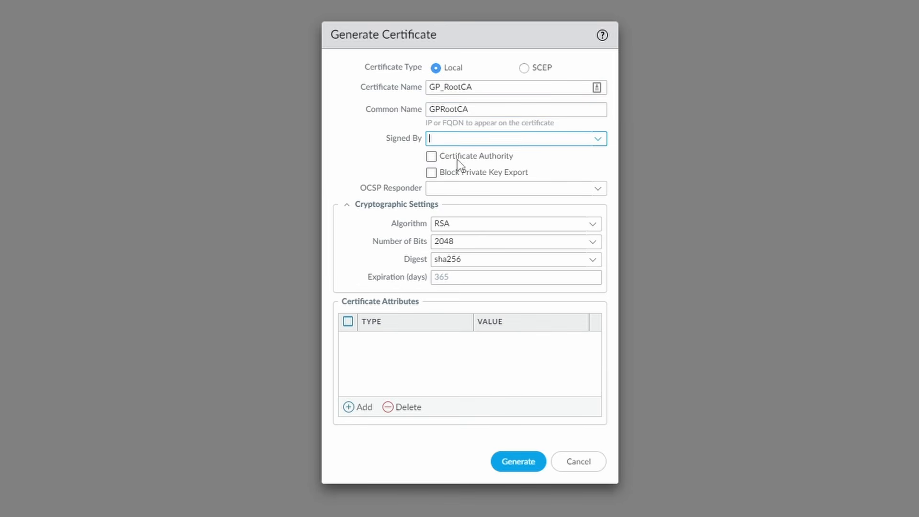
left_click(434, 161)
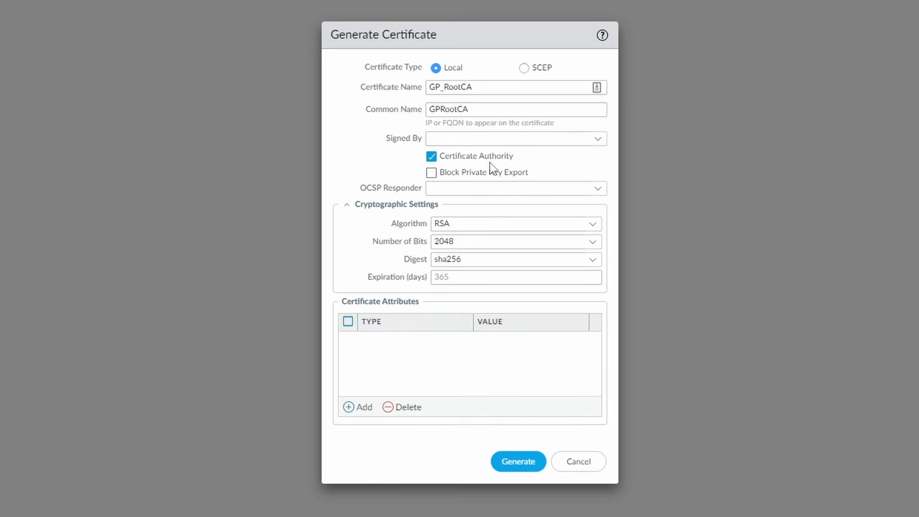
left_click(522, 464)
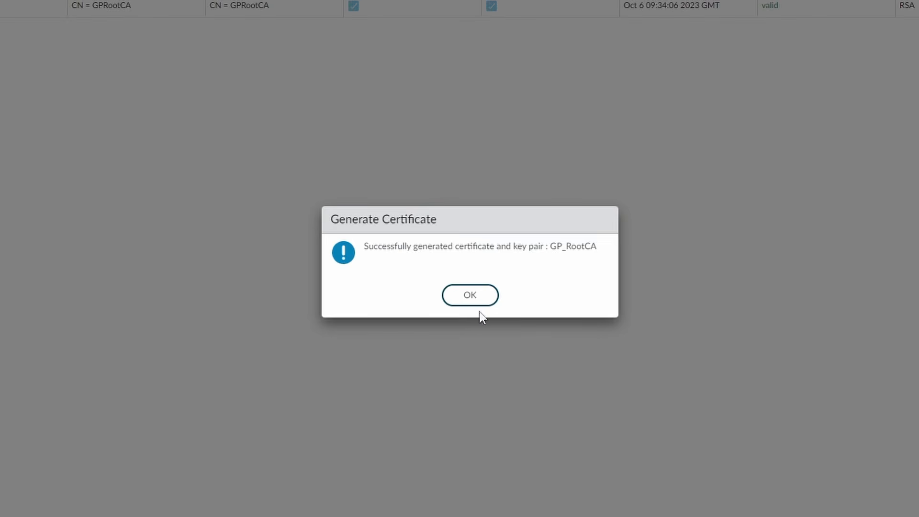
left_click(459, 280)
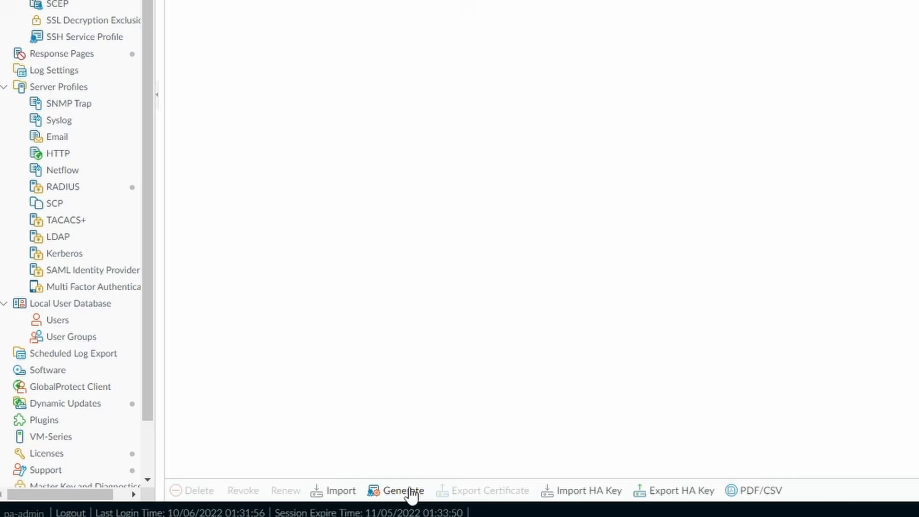
Start a certificate GP_vpn.netsums.com with common name vpn.netsums.com, signed by GP_RootCA.
left_click(404, 490)
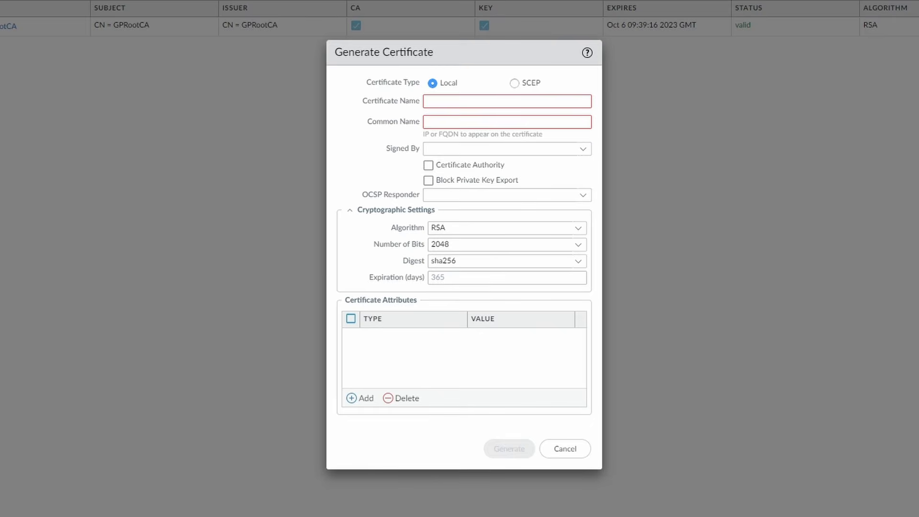
left_click(510, 103)
type("G")
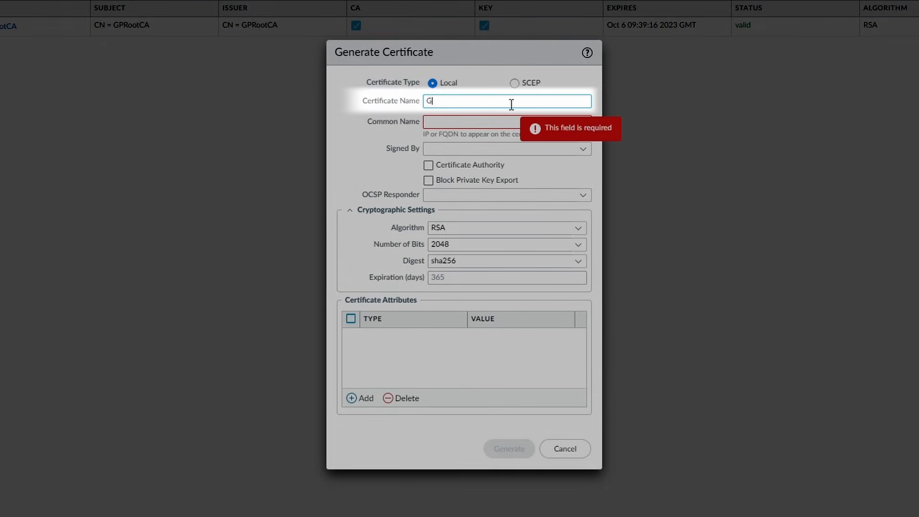
type("P_vpn.netsums.com")
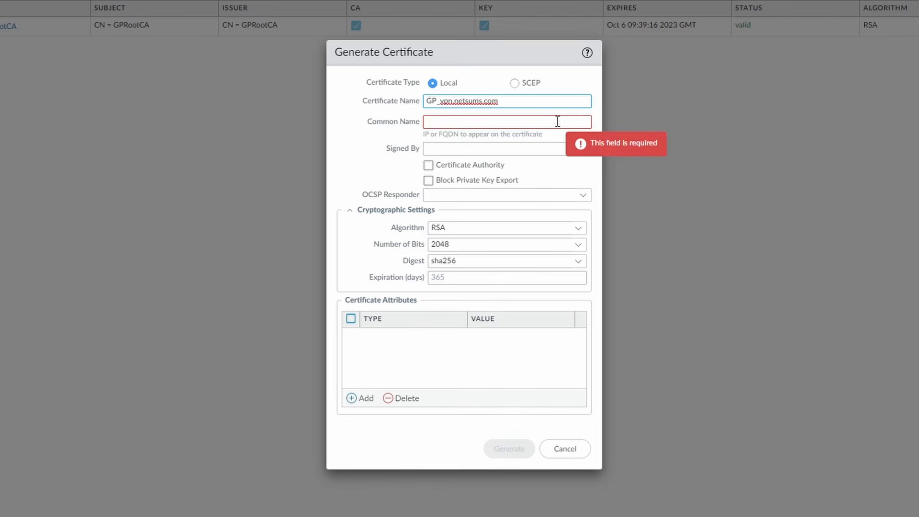
left_click(557, 121)
type("vpn.")
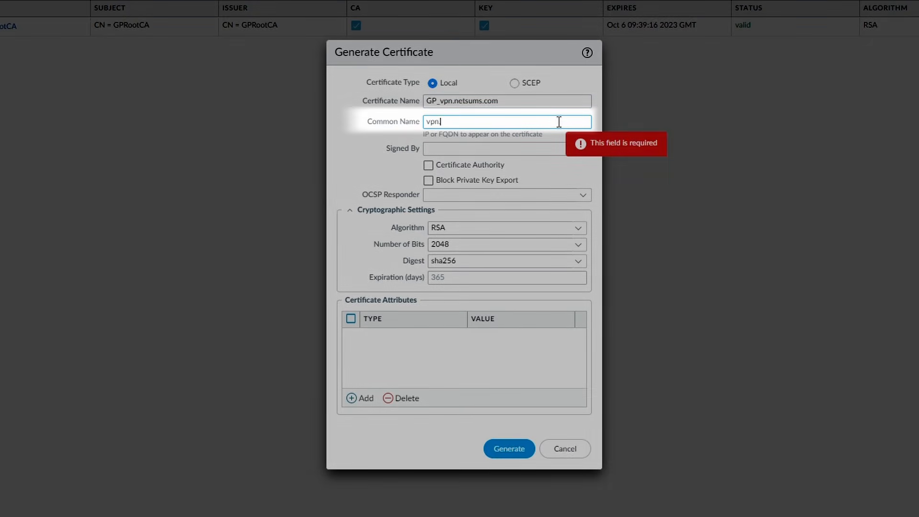
type("netsums.com")
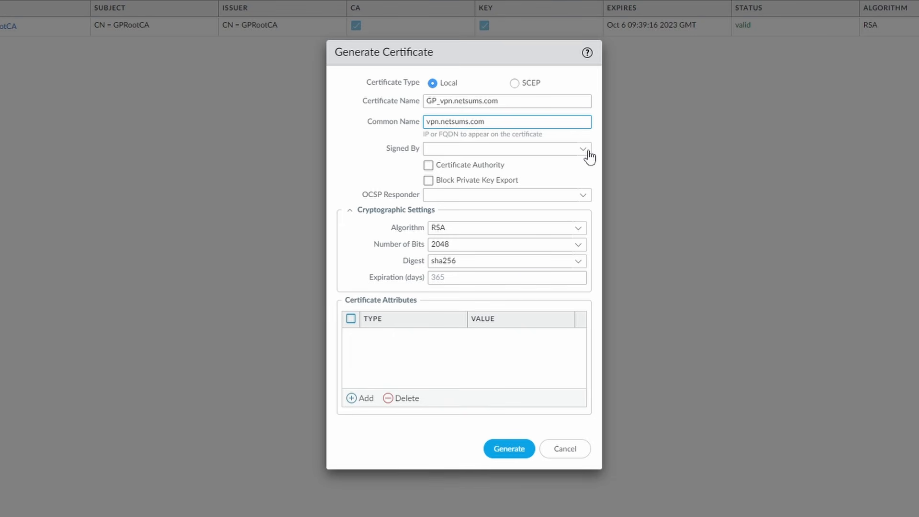
left_click(588, 150)
left_click(574, 168)
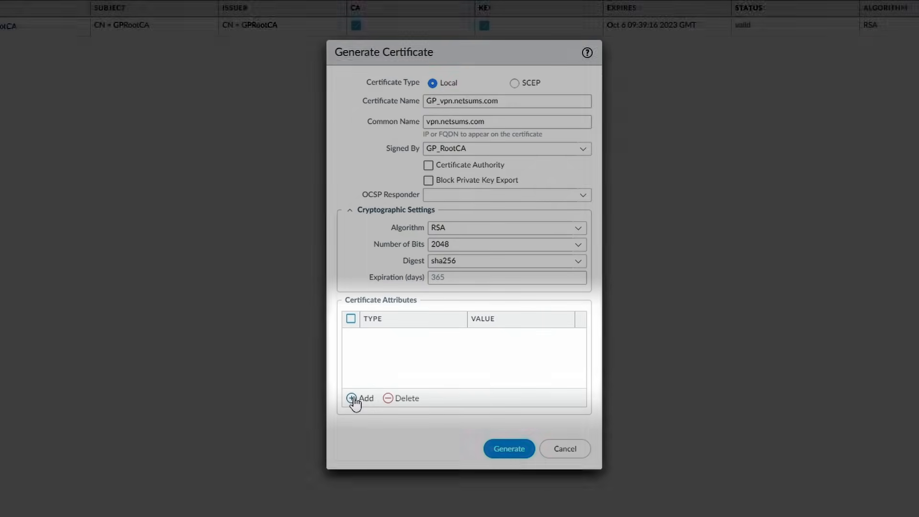
Add a DNS host name attribute with value vpn.netsums.com.
left_click(352, 399)
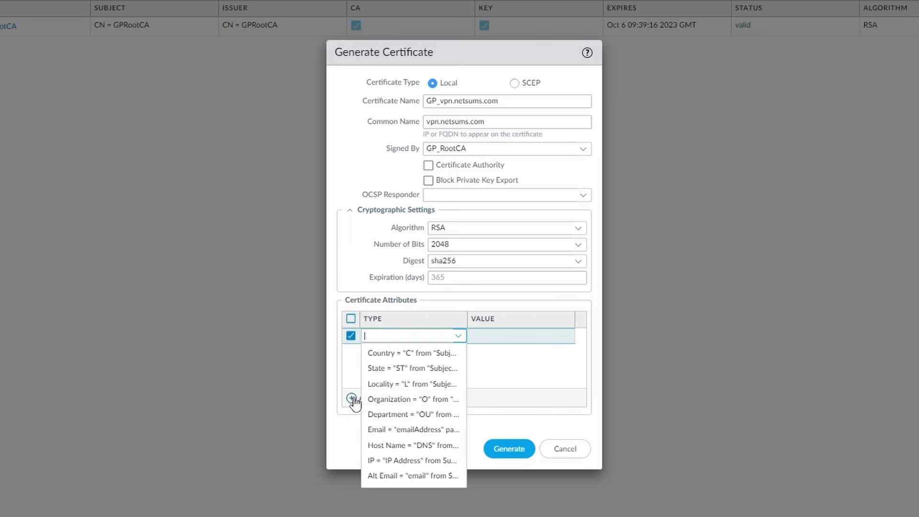
left_click(406, 445)
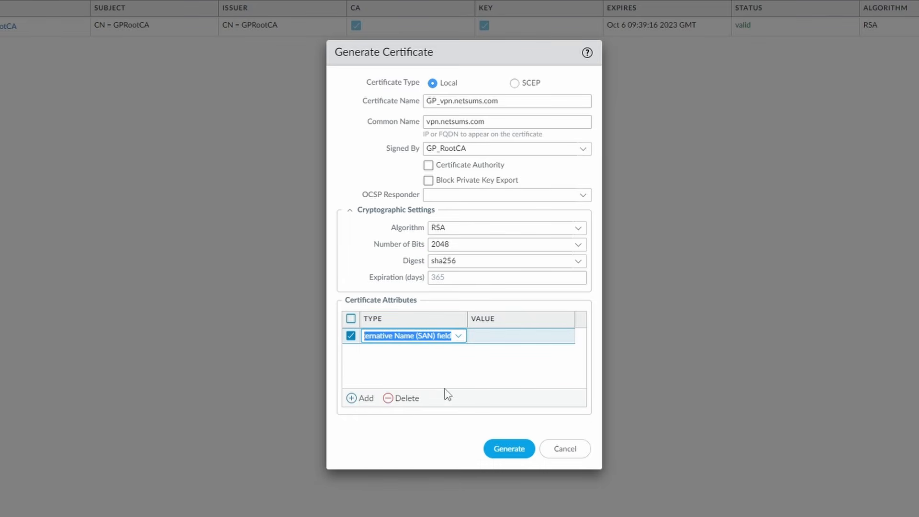
left_click(482, 361)
left_click(512, 338)
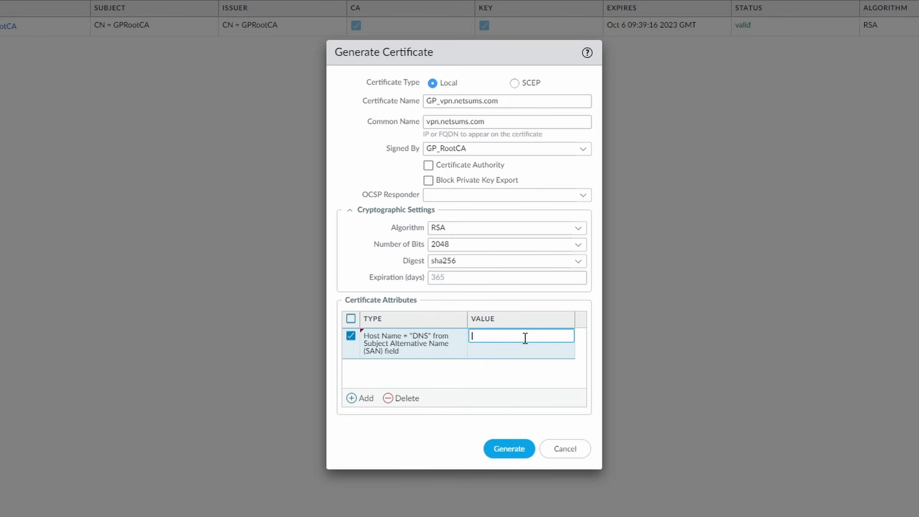
type("vpn.netsums.com")
key("BackSpace")
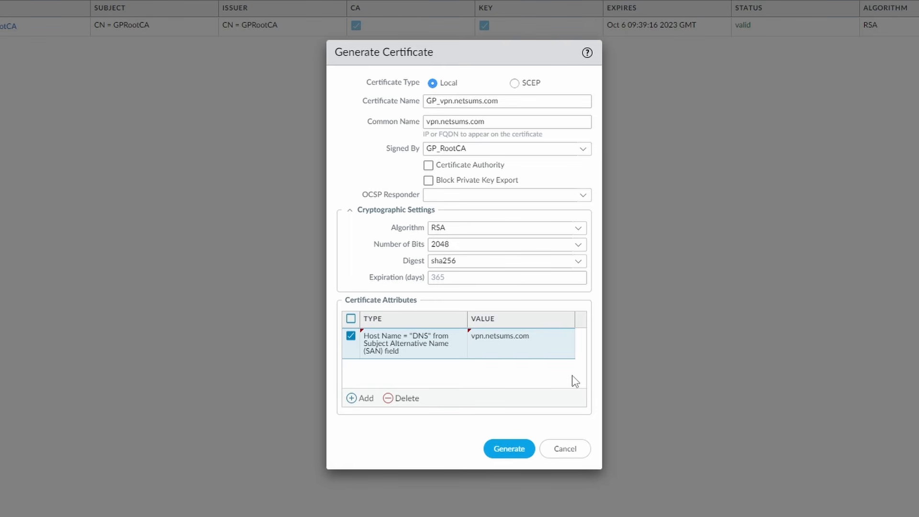
Rename the certificate to GP_vpn_netsums_com after the invalid-name error and generate it.
left_click(519, 449)
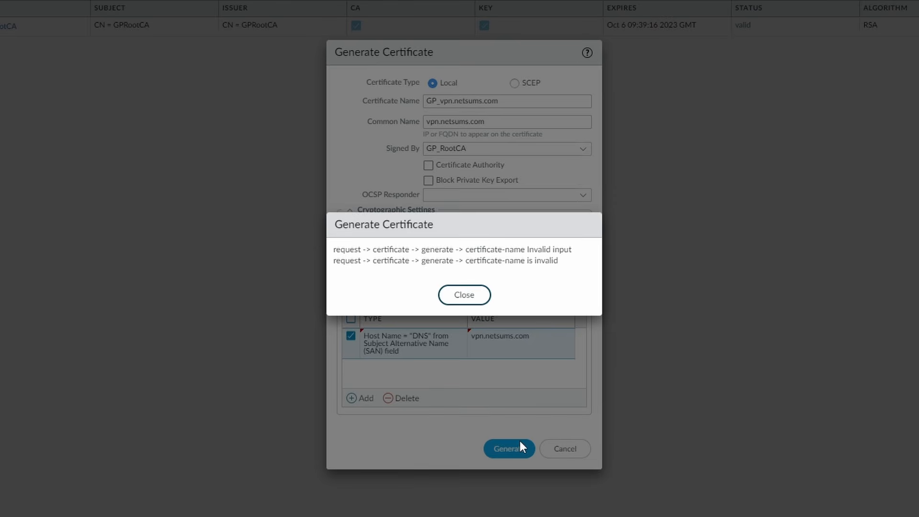
left_click(473, 294)
left_click(454, 101)
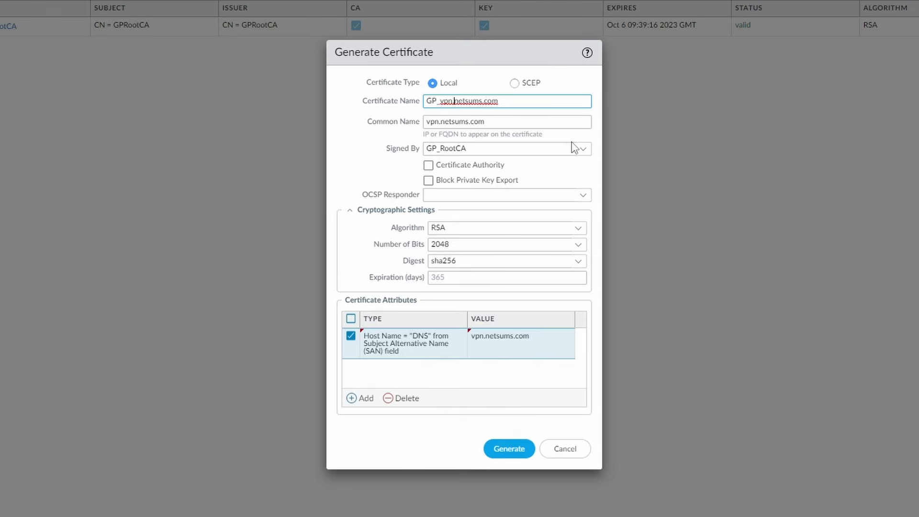
key("Delete")
type("_")
key("Right")
key("Right")
key("Right")
key("Right")
key("Right")
key("Right")
key("Right")
key("Delete")
type("_")
left_click(510, 452)
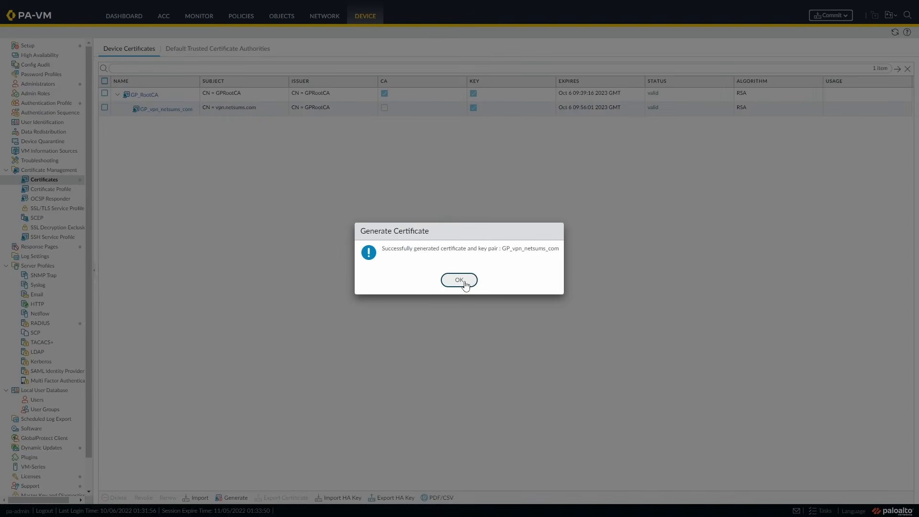
Dismiss the success message and show the empty SSL/TLS Service Profile list.
left_click(464, 285)
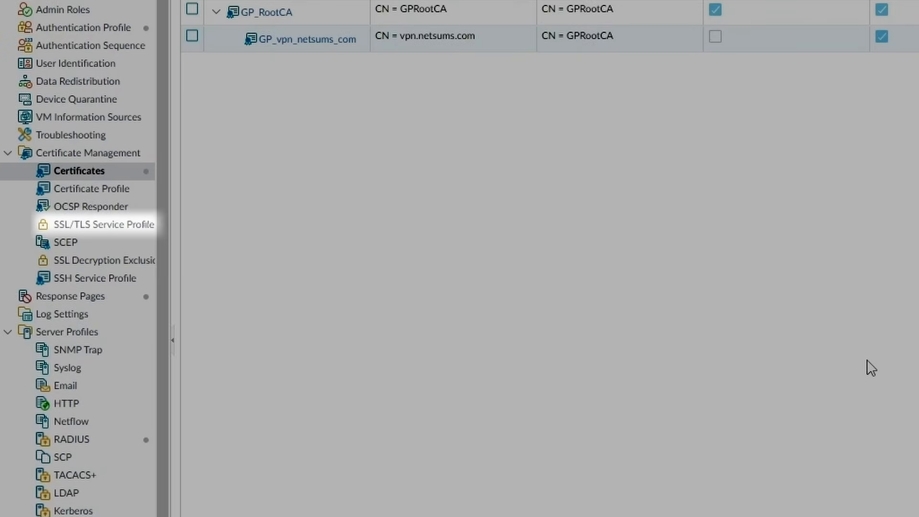
left_click(101, 225)
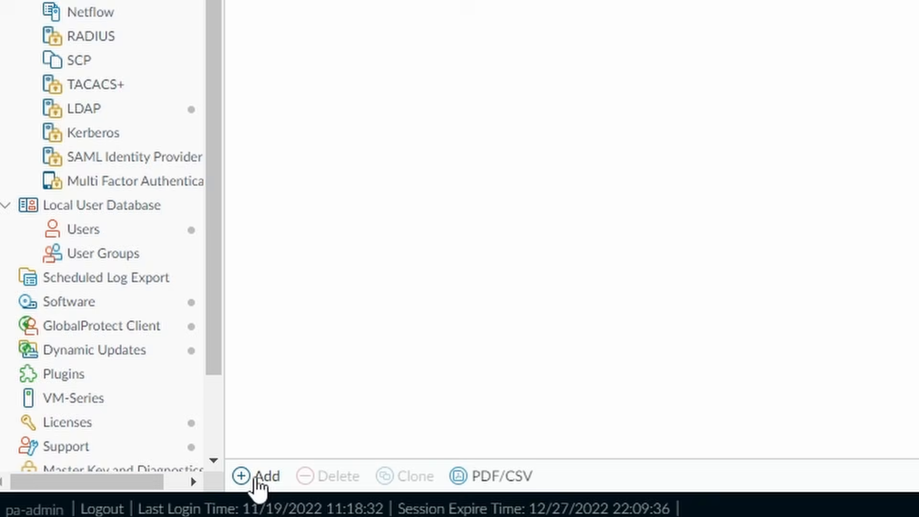
Add SSL/TLS profile GP_CertificateProfile using GP_vpn_netsums_com with minimum version TLSv1.2.
left_click(107, 498)
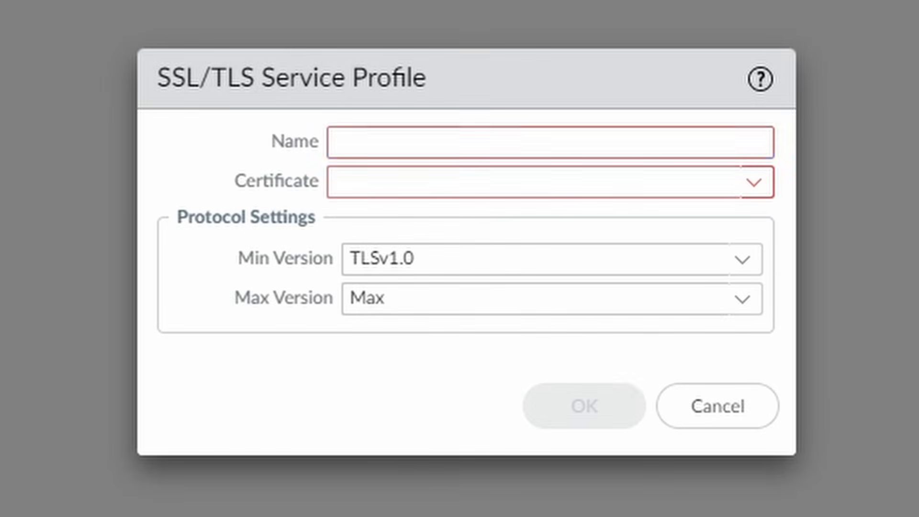
left_click(404, 142)
type("GP")
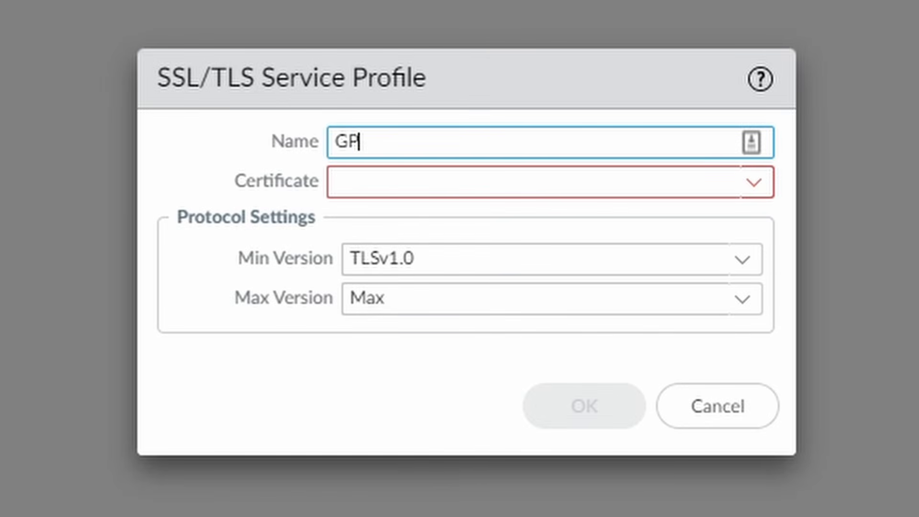
type("_Cert")
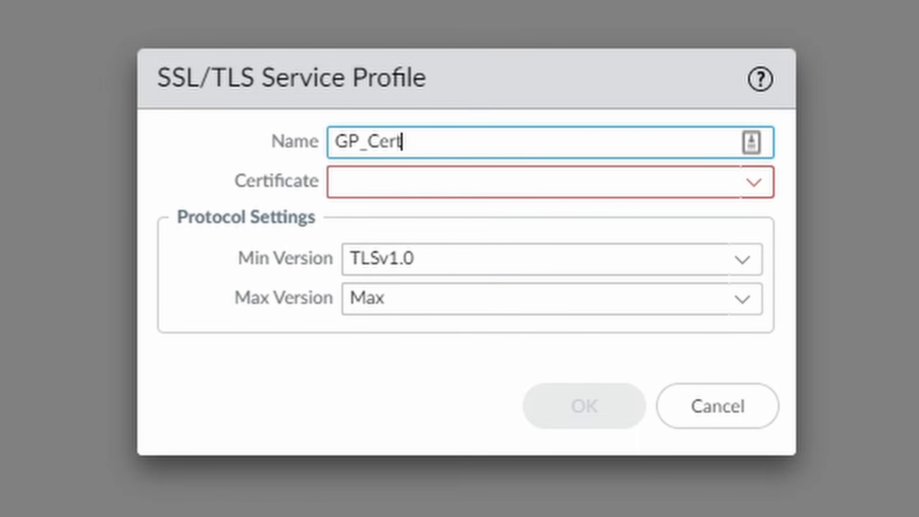
type("ificateProfil")
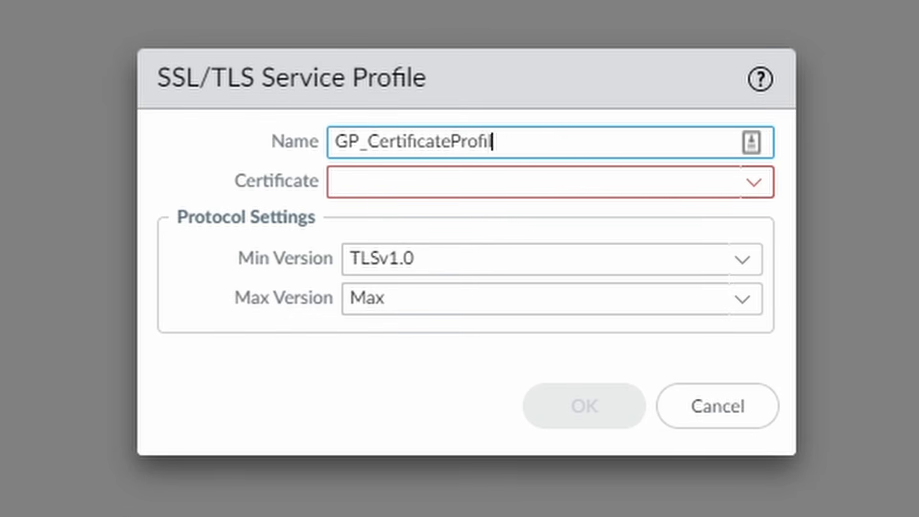
type("e")
key("Tab")
left_click(754, 182)
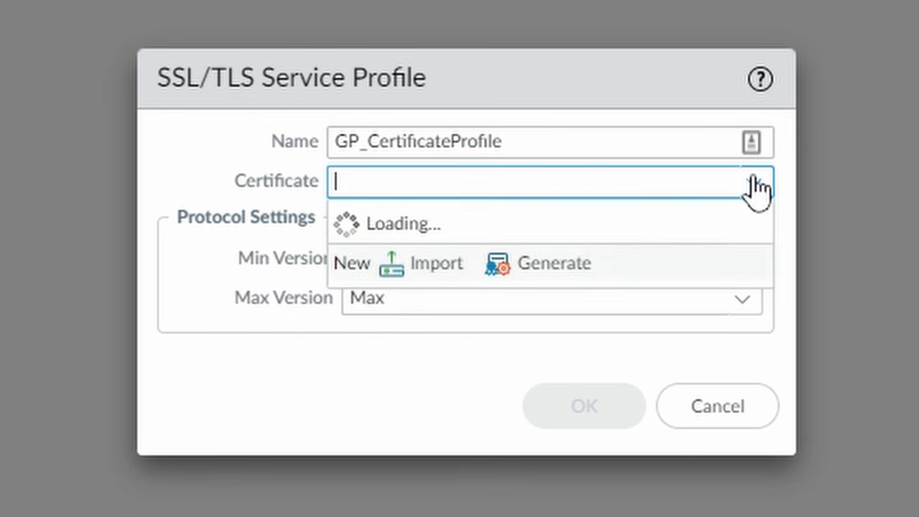
left_click(457, 224)
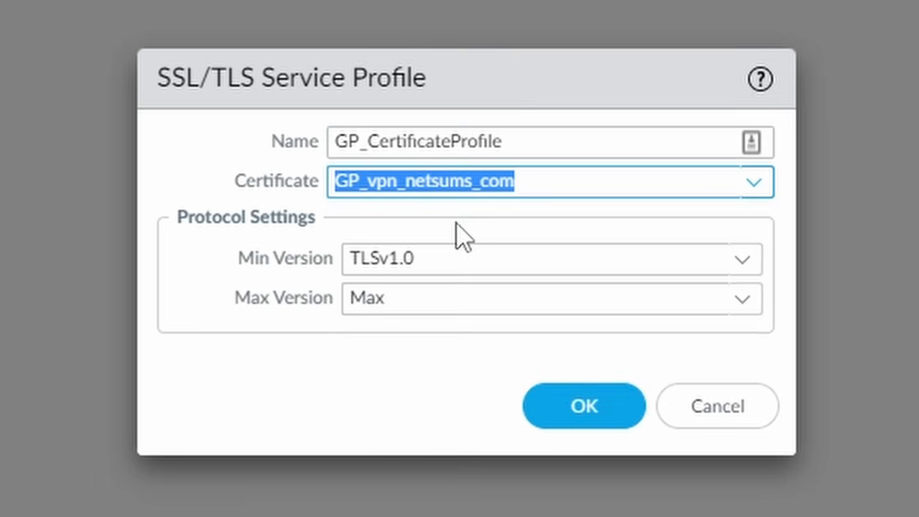
left_click(742, 261)
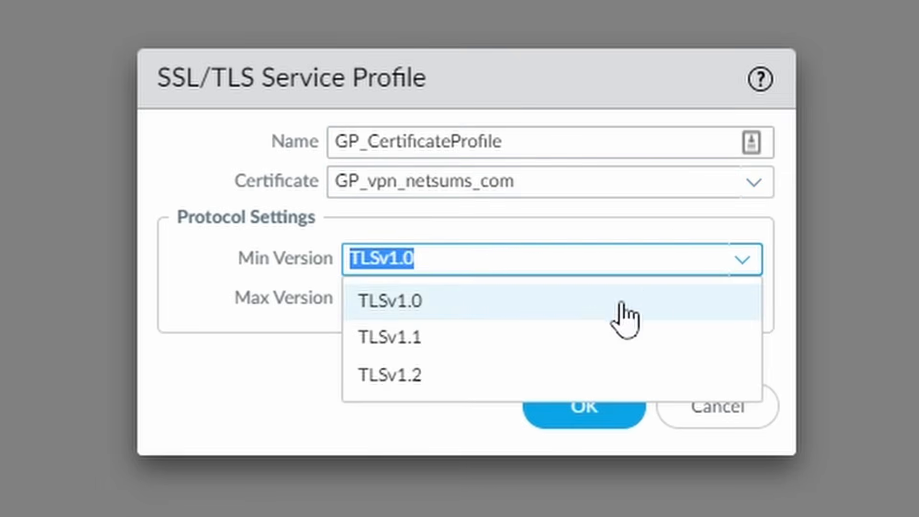
left_click(538, 374)
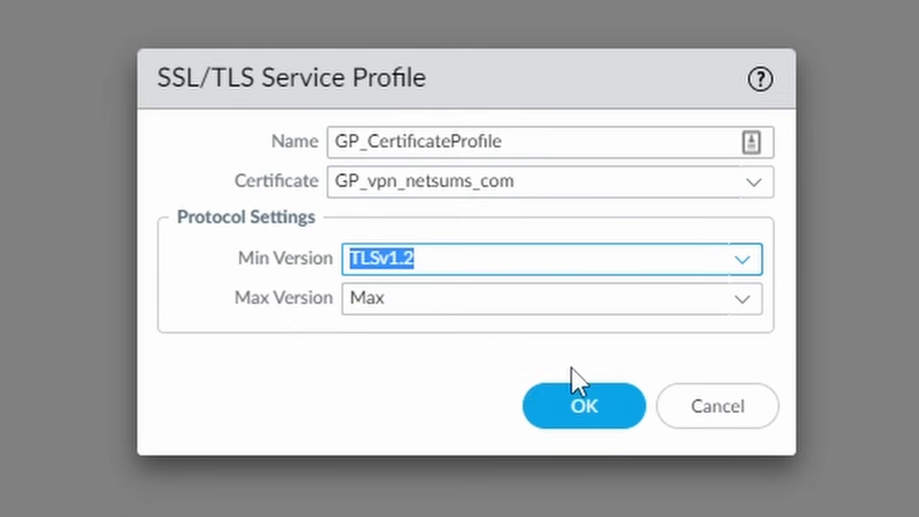
left_click(585, 422)
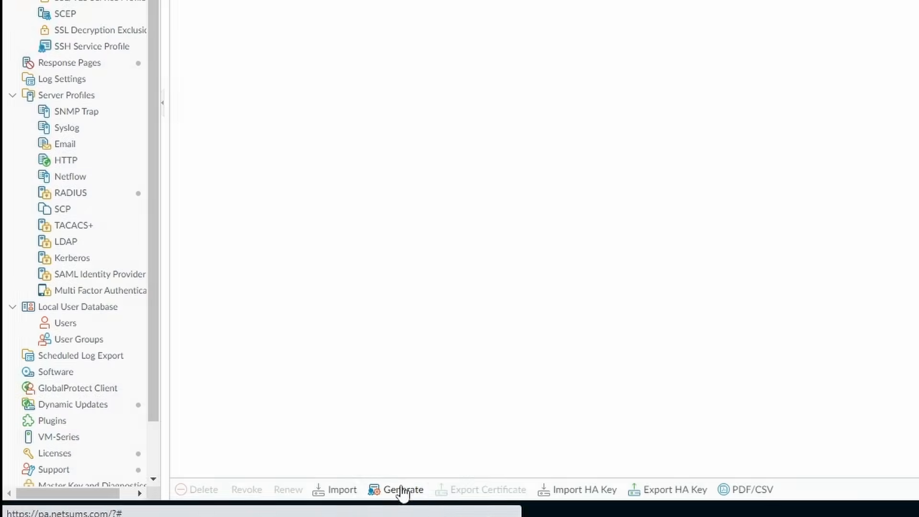
Generate client certificate GP_ClientCert (CN GP_ClientCert) signed by GP_RootCA.
left_click(402, 489)
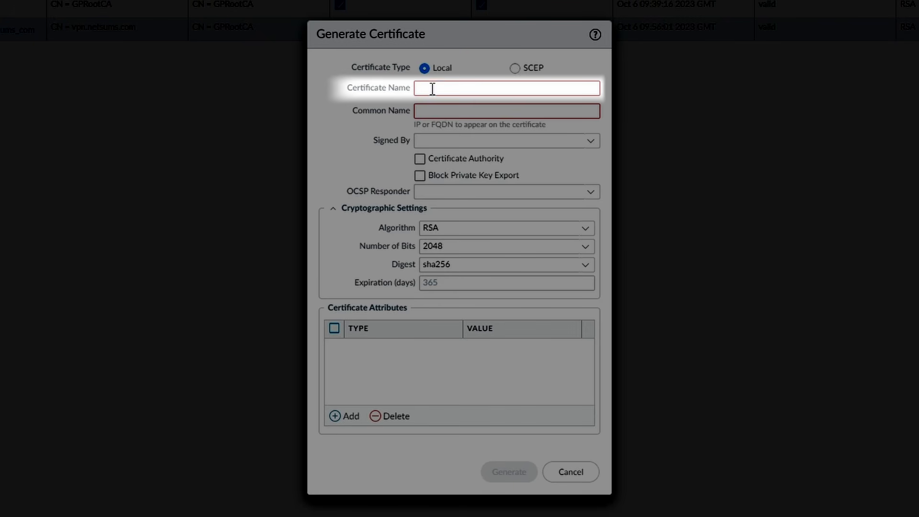
left_click(432, 88)
type("GP_ClientCert")
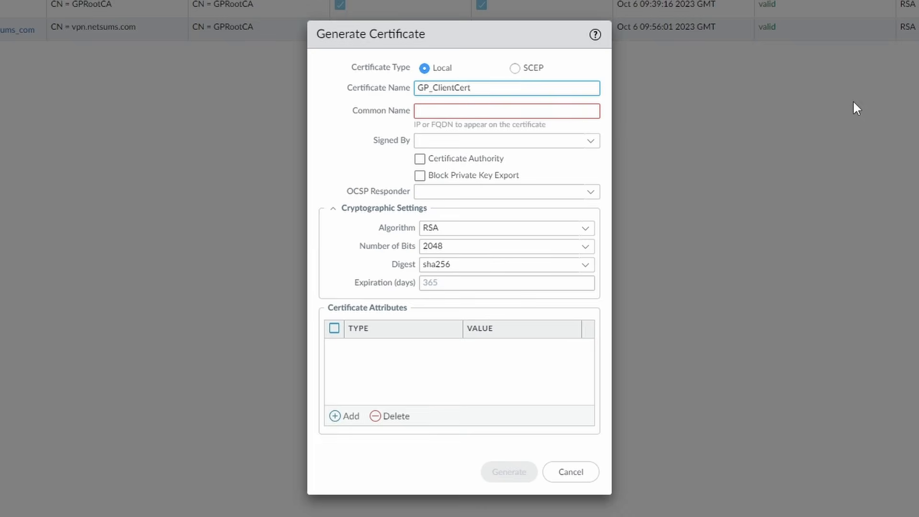
left_click(553, 110)
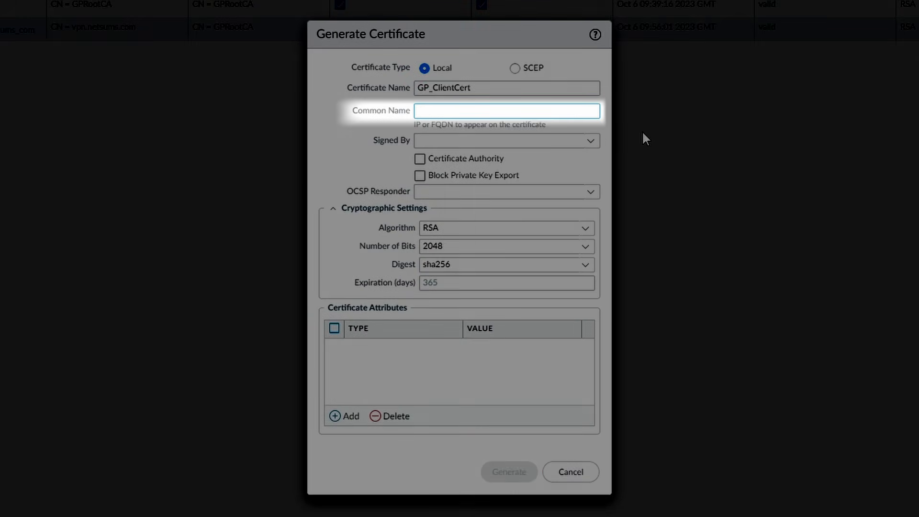
type("GP_Client")
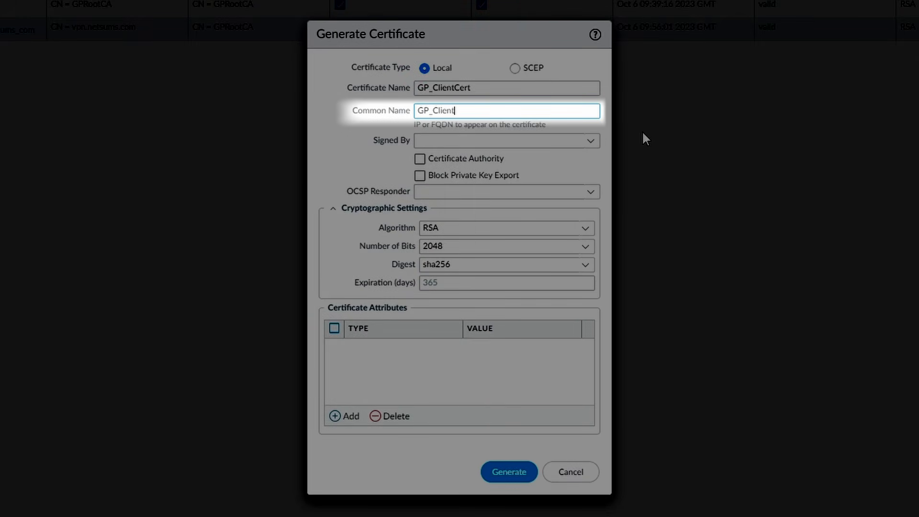
type("Cert")
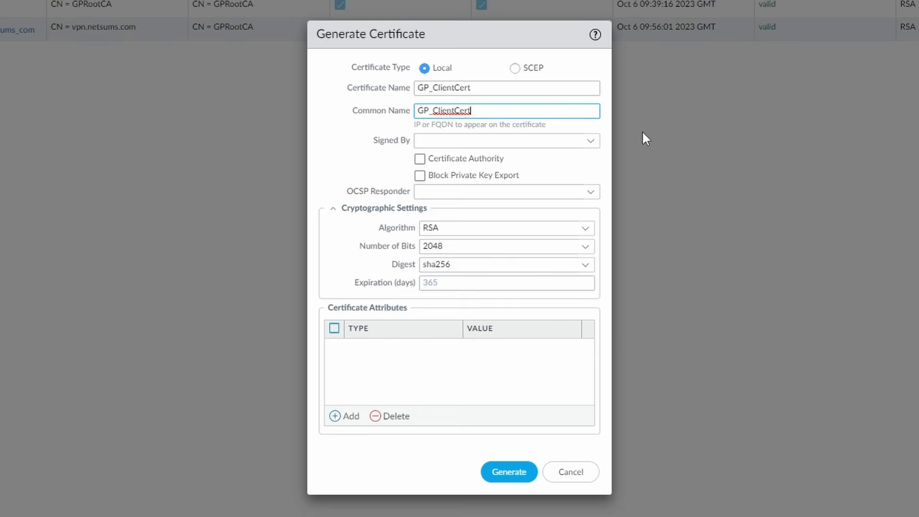
left_click(592, 144)
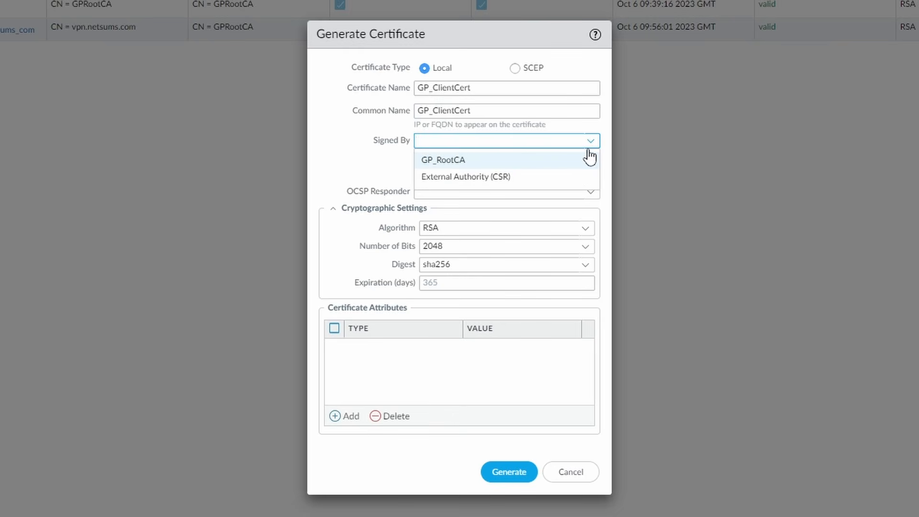
left_click(569, 166)
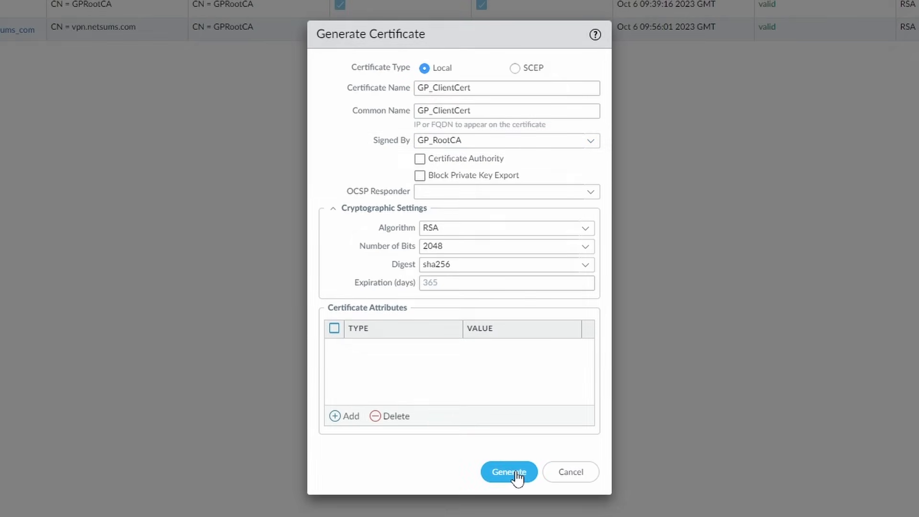
left_click(515, 471)
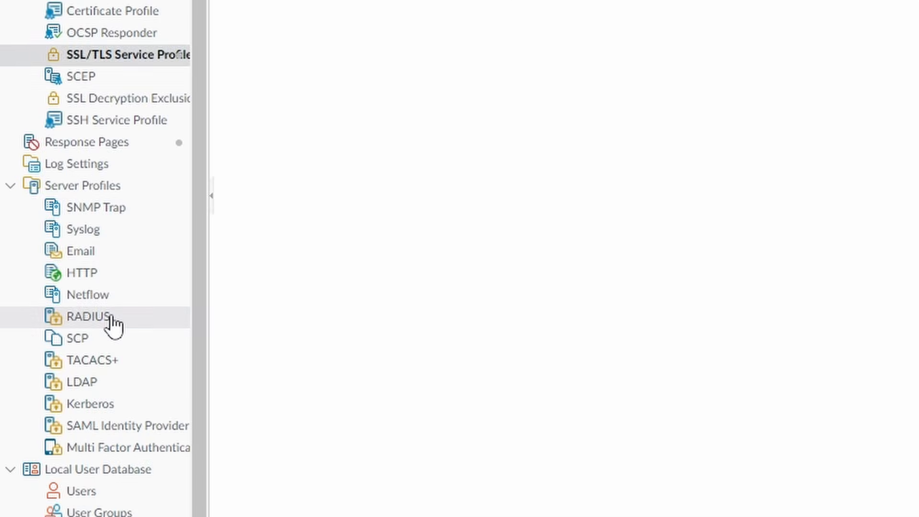
Start RADIUS server profile GP_RadiusServerProfile with PAP authentication.
left_click(114, 324)
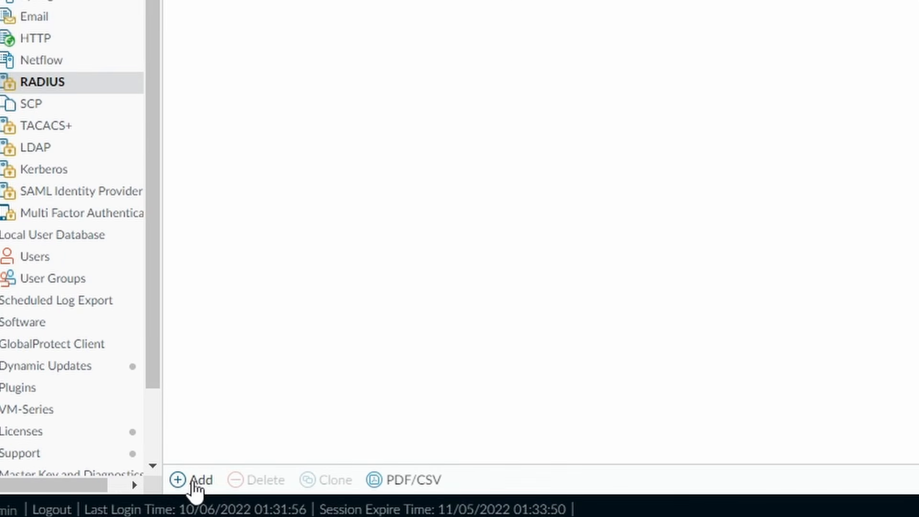
left_click(131, 492)
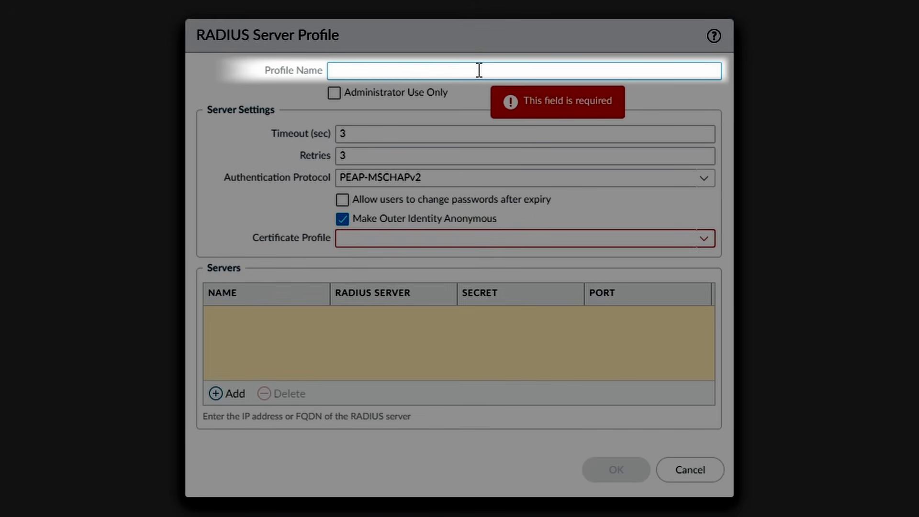
type("GP_RadiusServerPro")
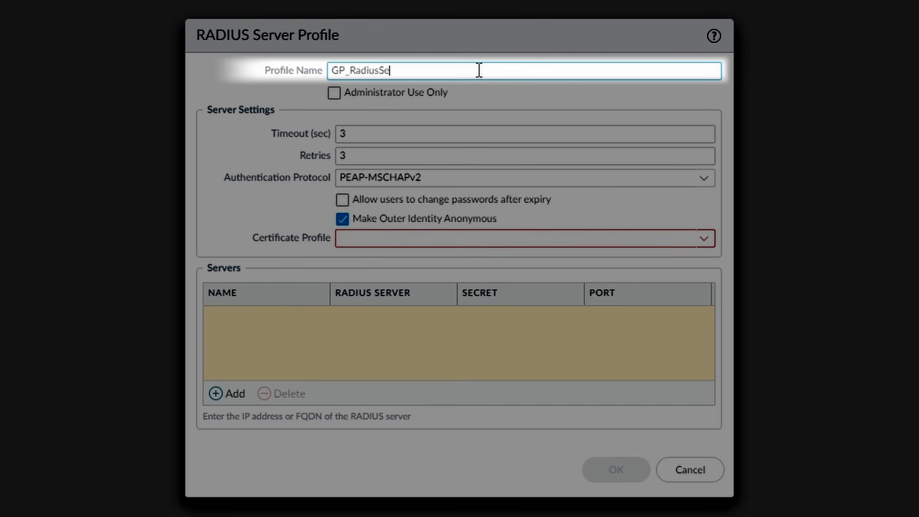
type("file")
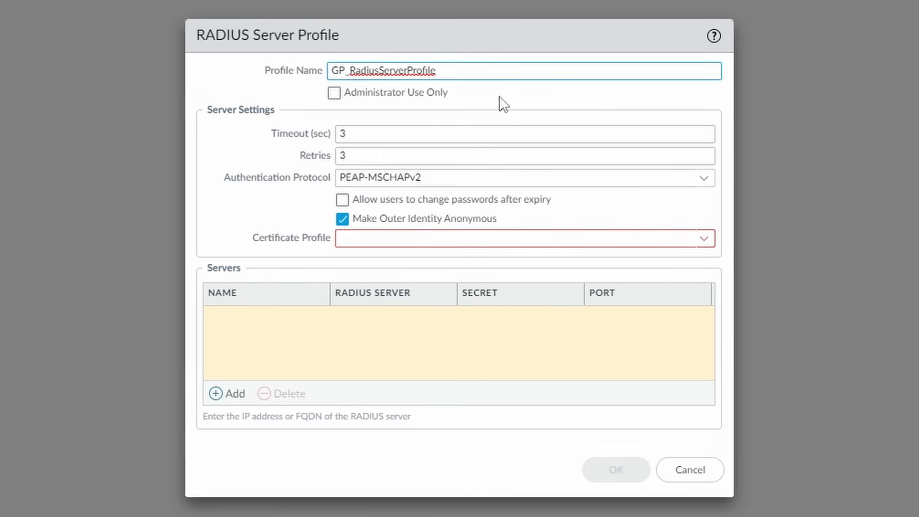
left_click(702, 181)
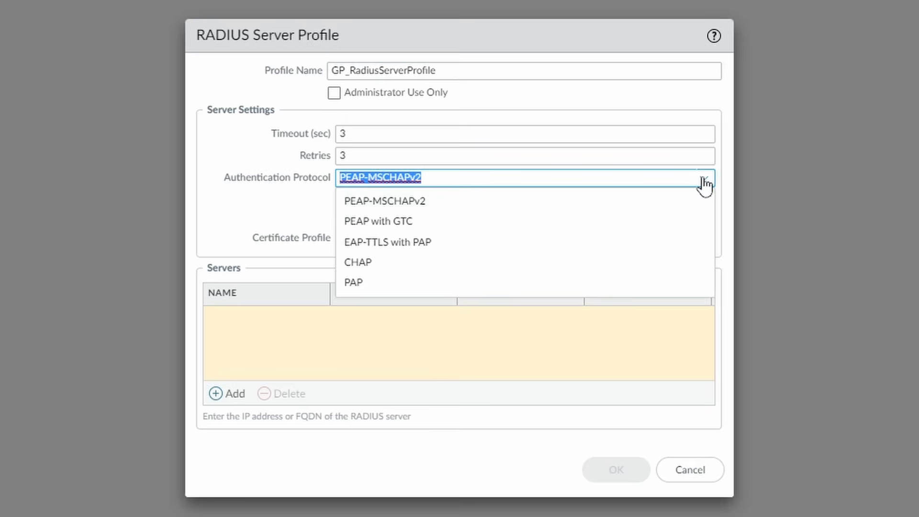
left_click(619, 287)
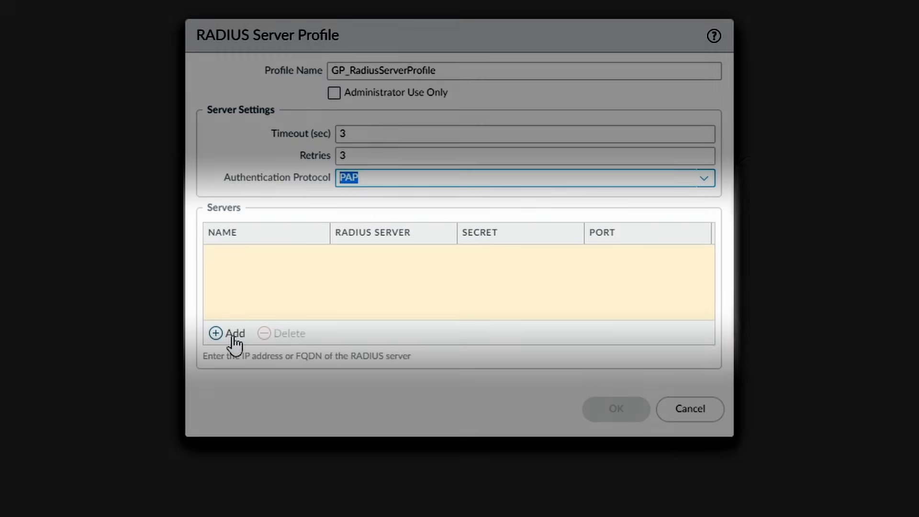
Add server GP_RadiusServer at 10.0.1.5, port 1812, with its shared secret, and save.
left_click(233, 339)
type("GP")
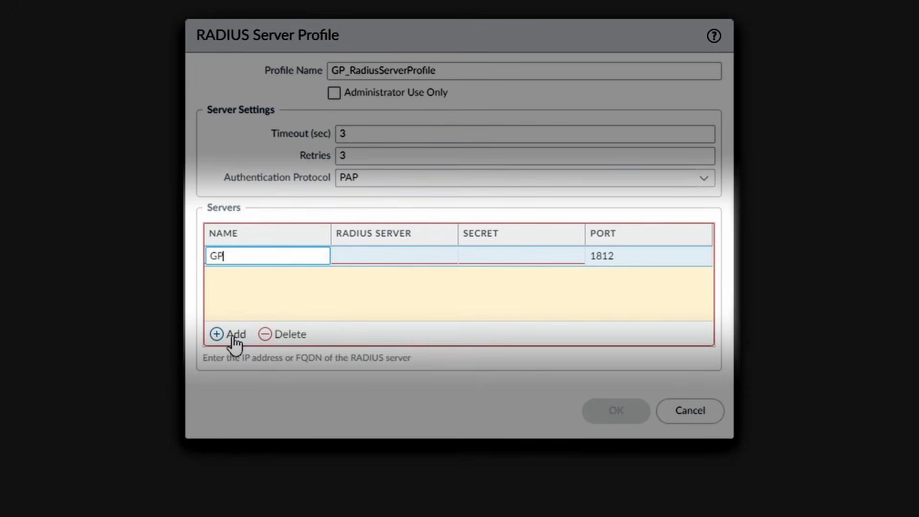
type("_RadiusServer")
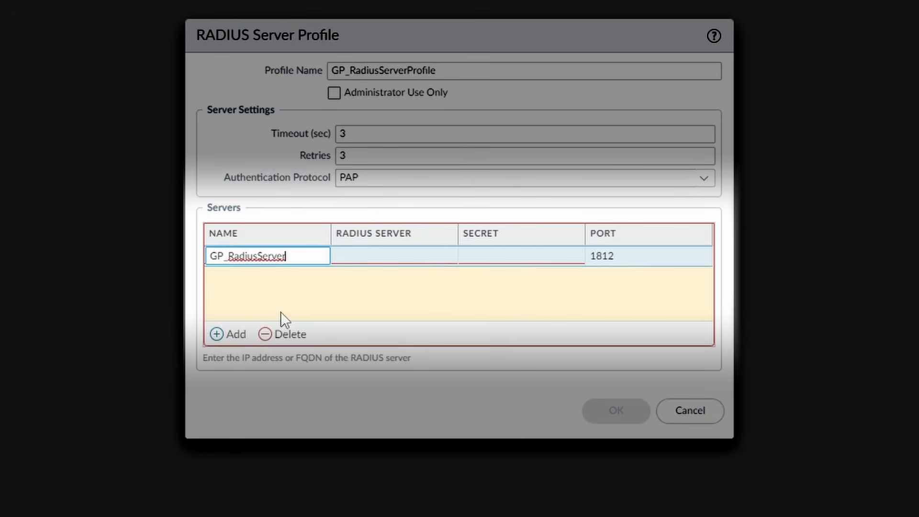
left_click(385, 264)
left_click(386, 264)
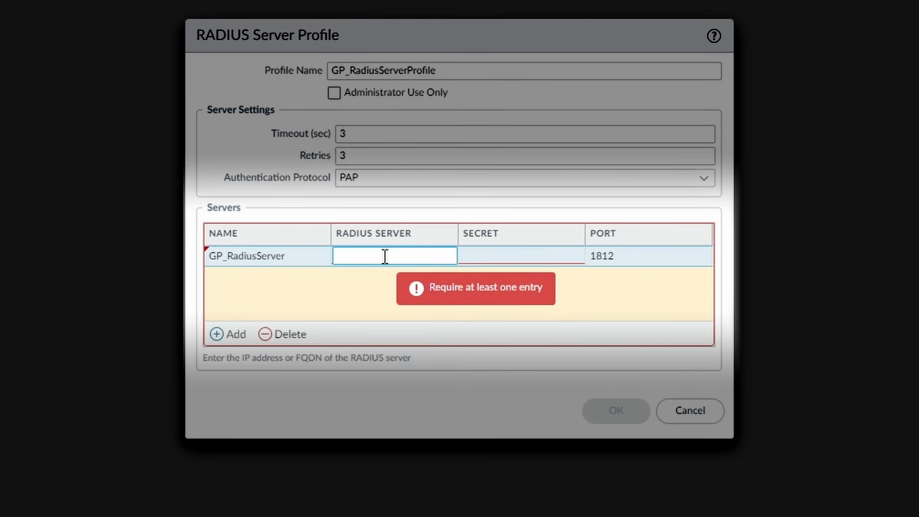
type("10.0.1.5")
left_click(503, 263)
type("•••••••••••")
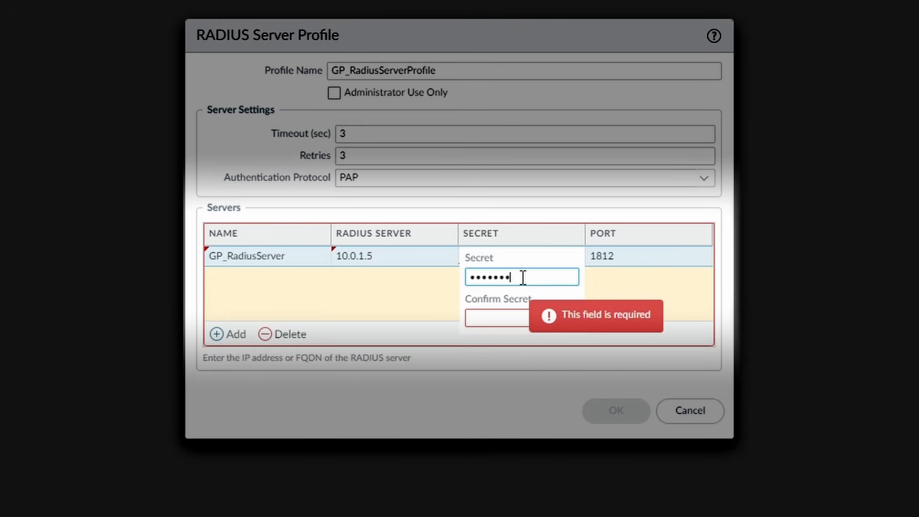
key("Tab")
type("•••••••••••")
left_click(667, 315)
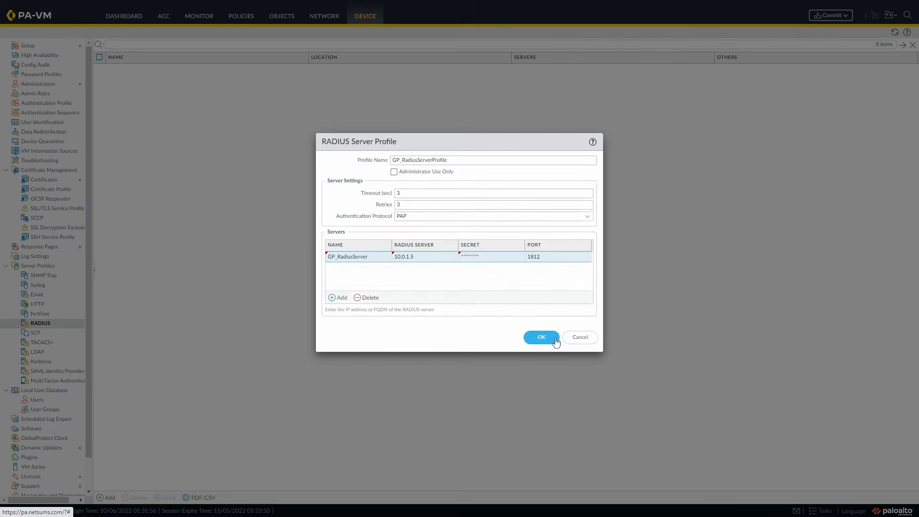
left_click(541, 337)
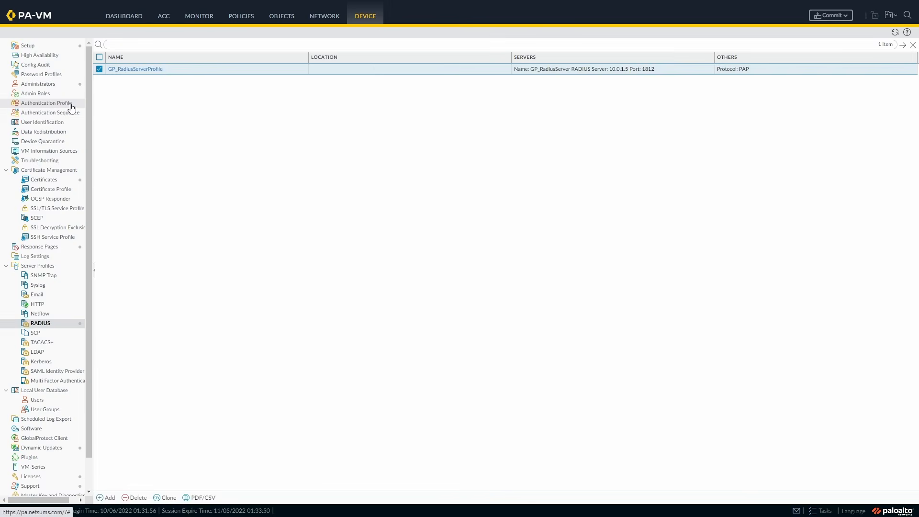
Create authentication profile GP_RadiusAuthentication of type RADIUS using server profile GP_RadiusServerProfile.
left_click(71, 107)
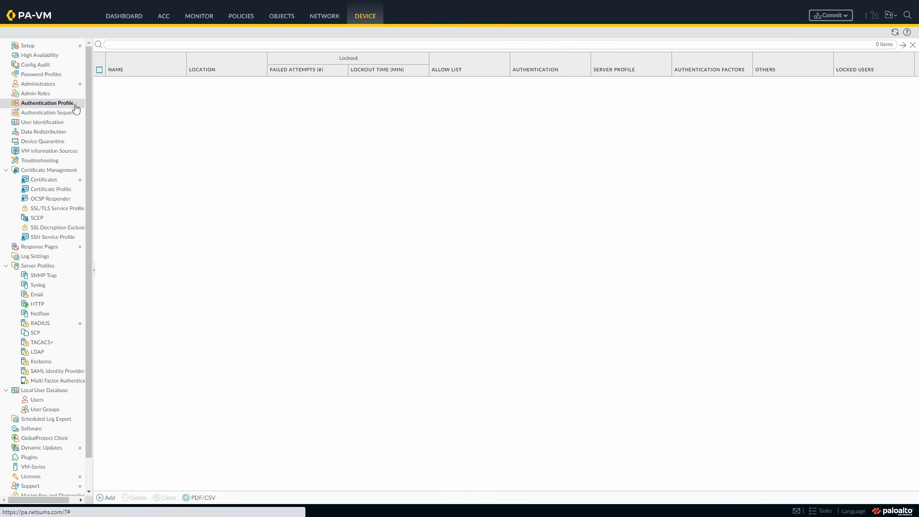
left_click(213, 496)
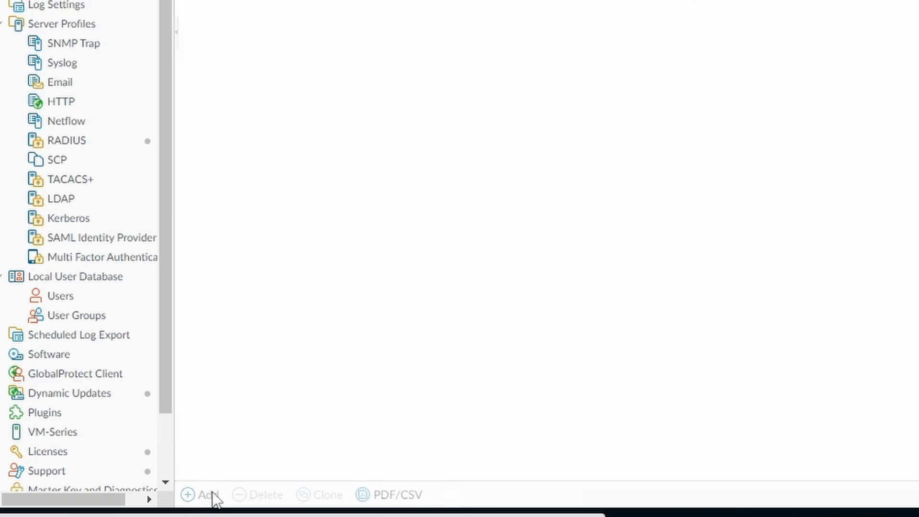
left_click(471, 145)
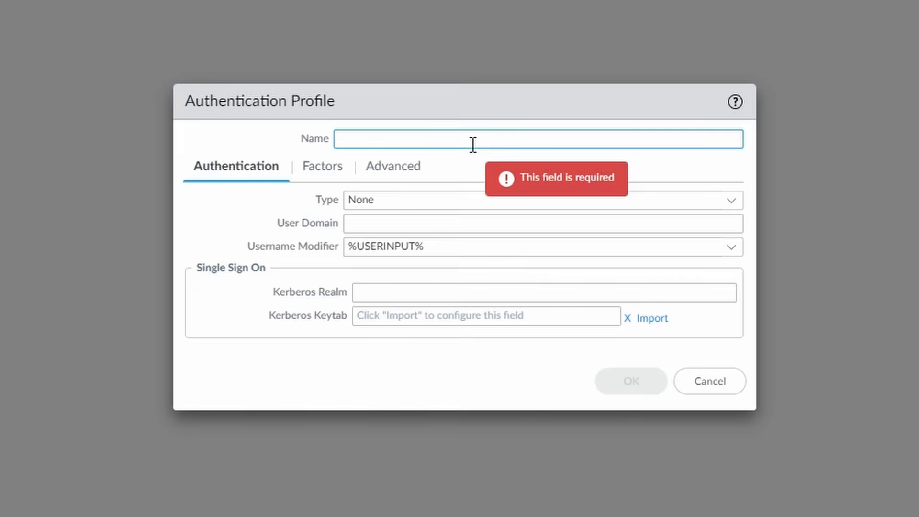
type("GP_RadiusAuthentic")
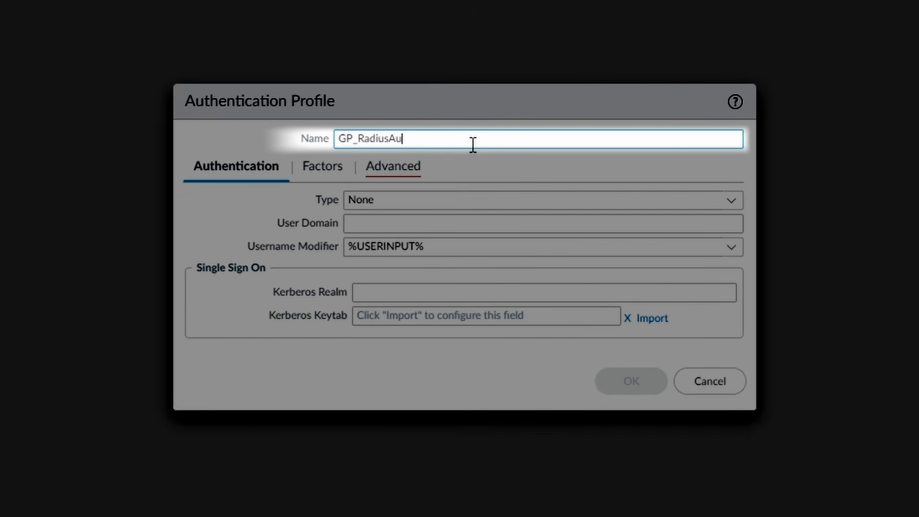
type("ation")
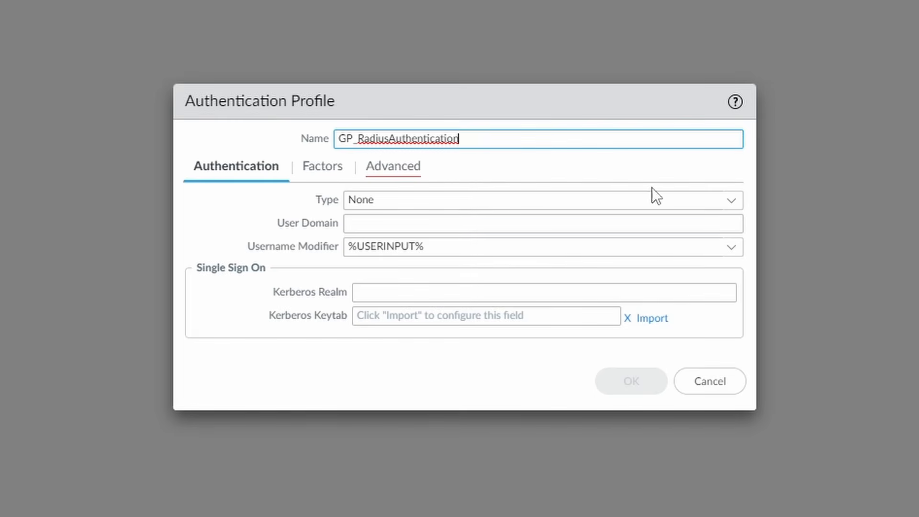
left_click(732, 201)
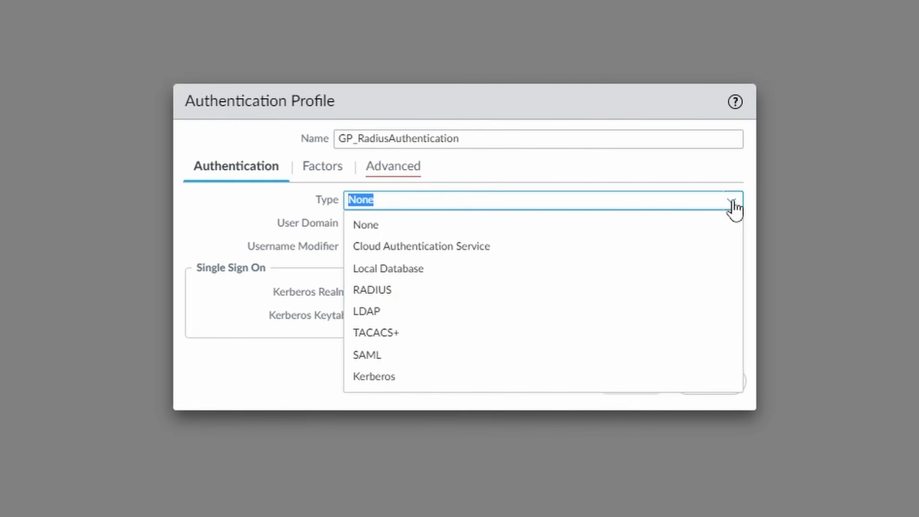
left_click(627, 297)
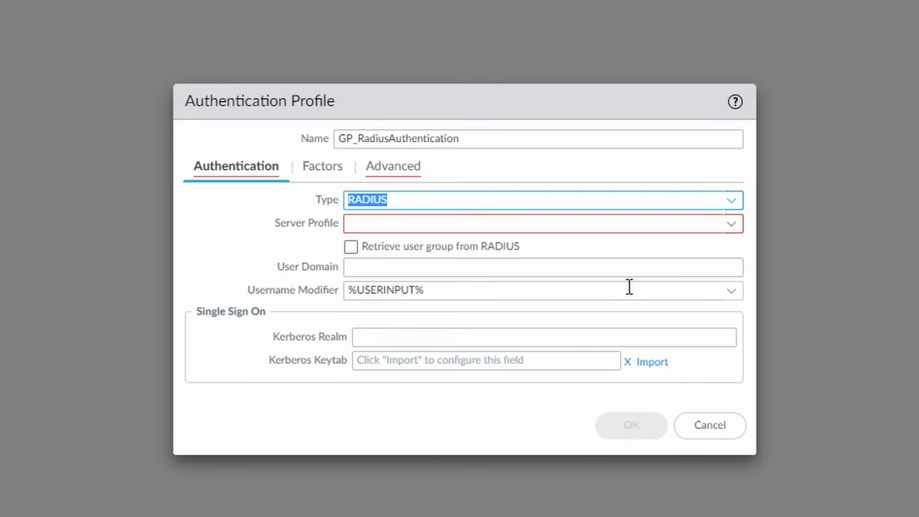
left_click(731, 227)
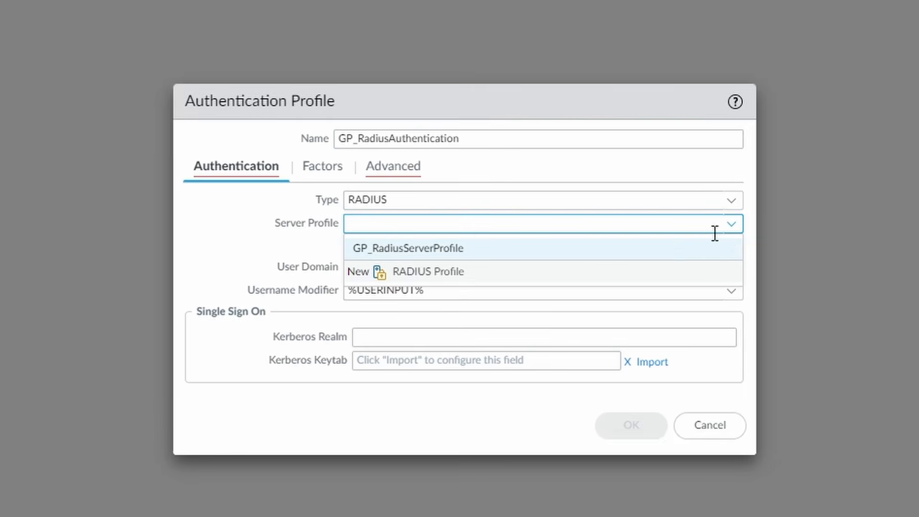
left_click(499, 250)
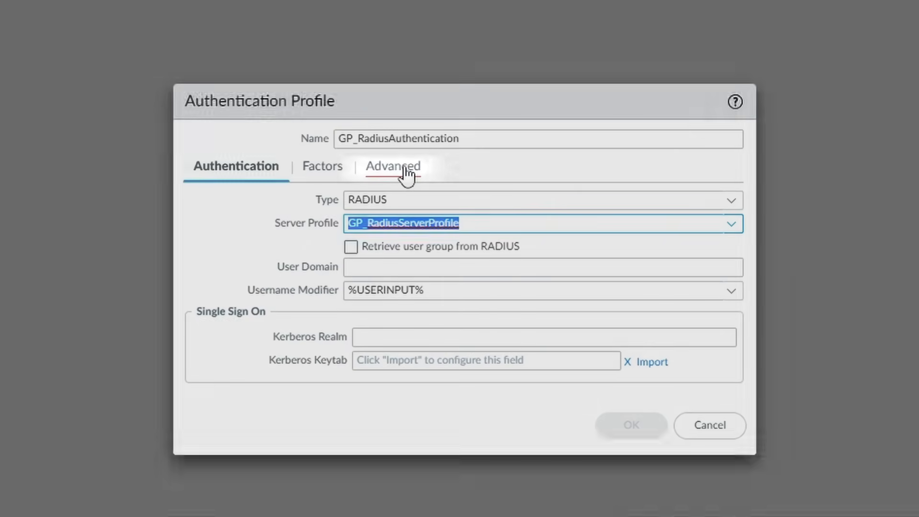
Add 'all' to the profile's allow list, save it, and go to Device Setup.
left_click(406, 173)
left_click(219, 404)
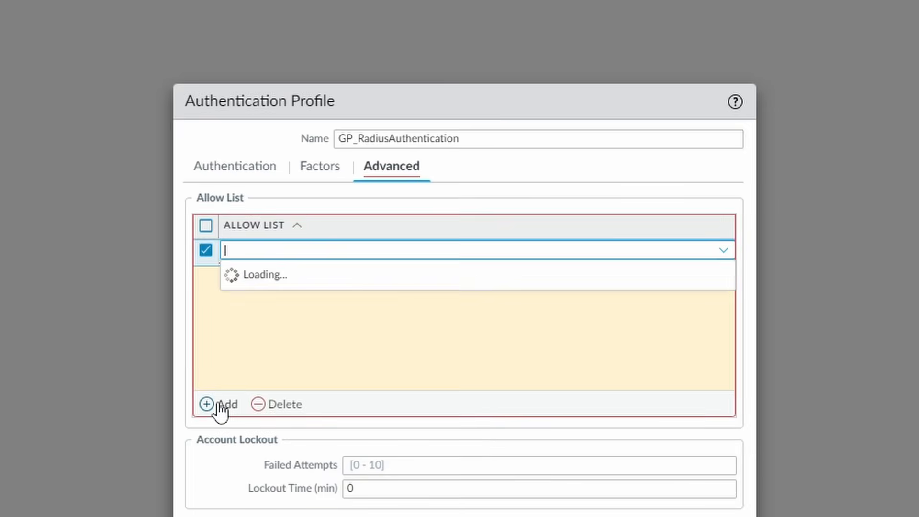
left_click(270, 274)
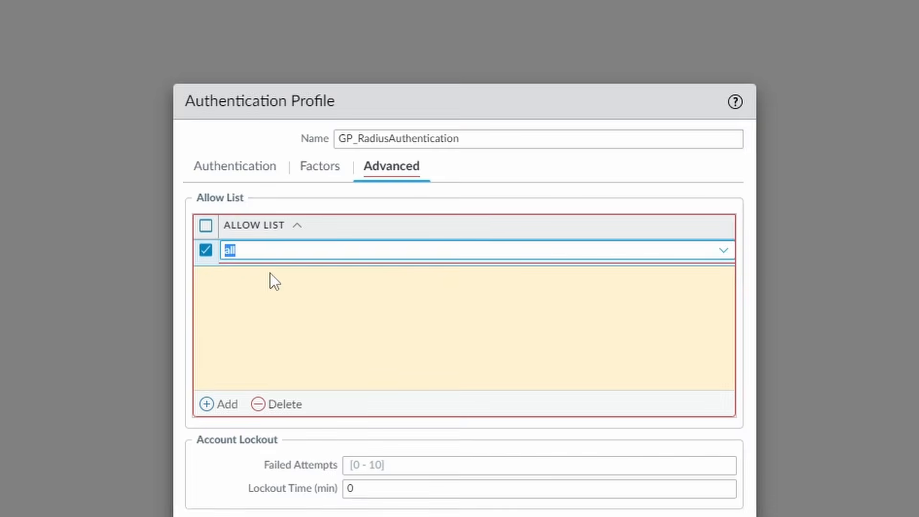
left_click(502, 402)
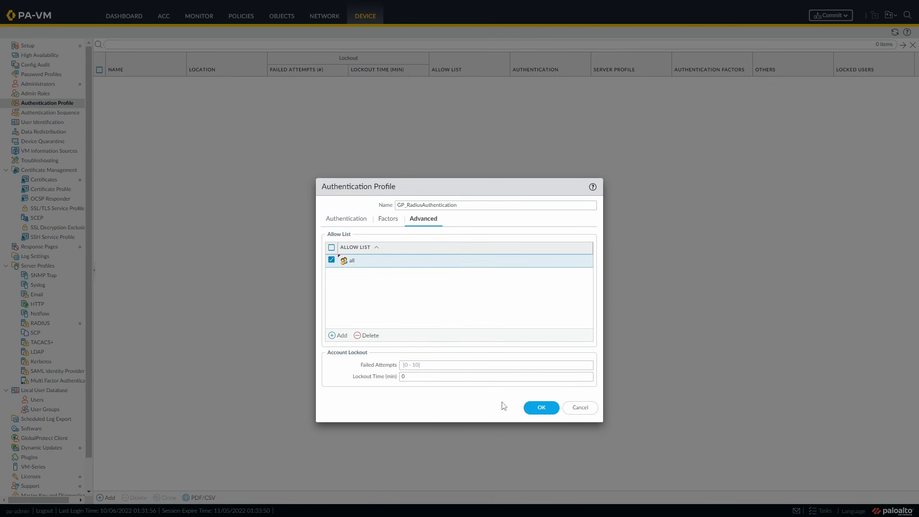
left_click(541, 408)
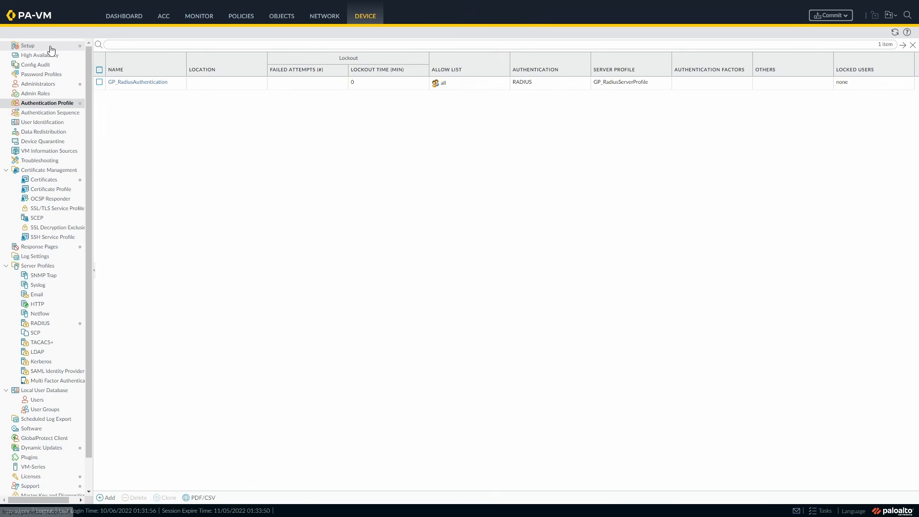
left_click(50, 48)
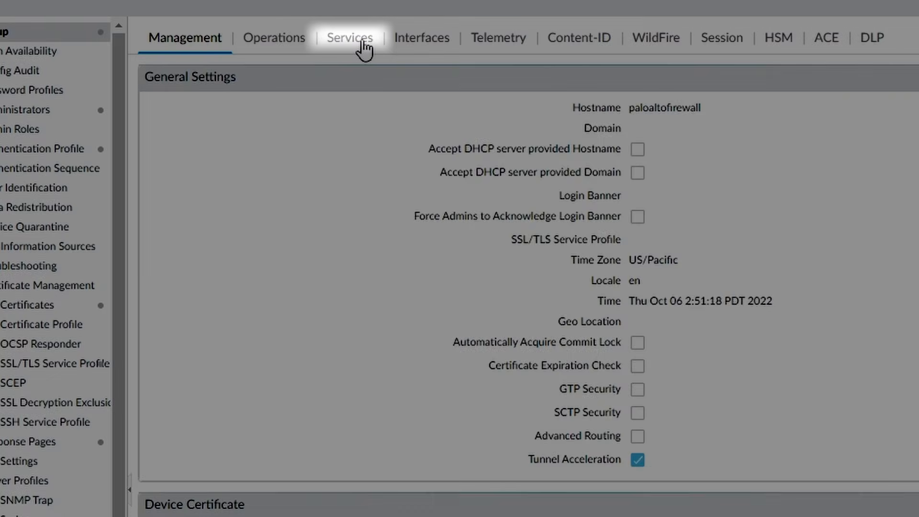
Customize the RADIUS service route to source from ethernet1/1 at 10.0.1.4/24.
left_click(362, 40)
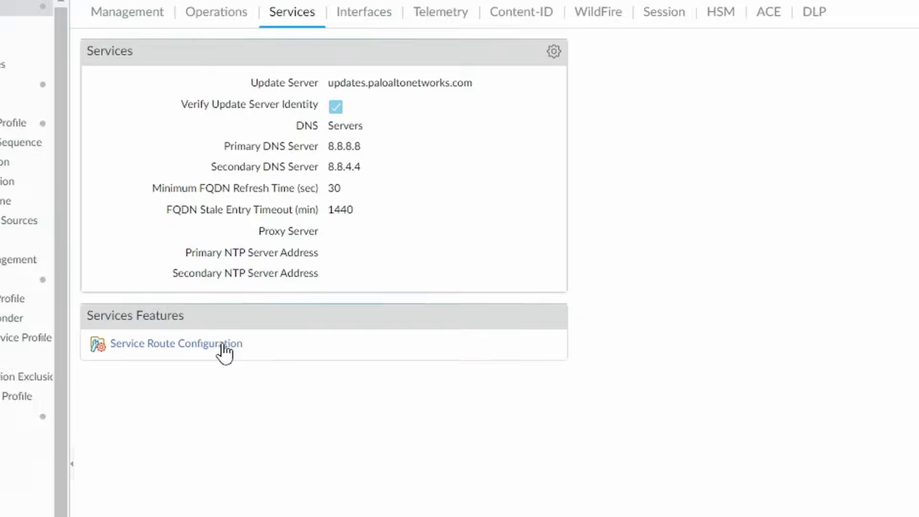
left_click(283, 376)
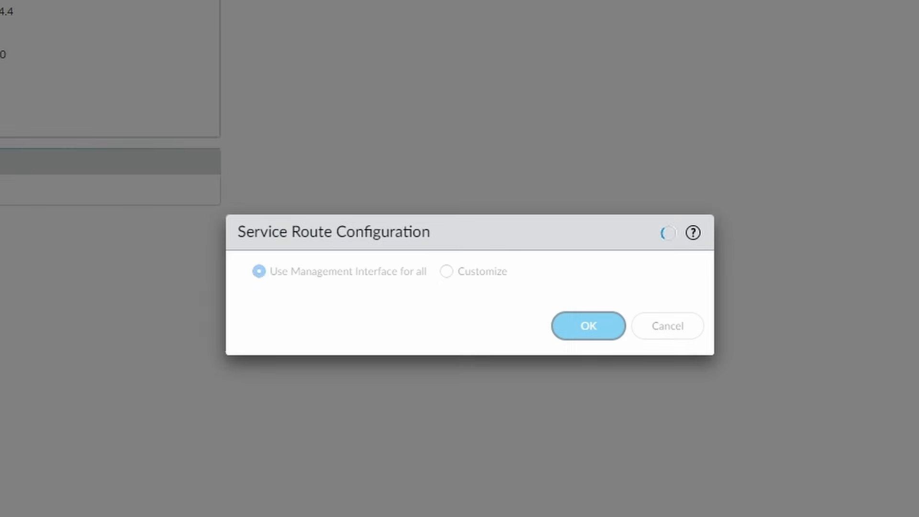
left_click(446, 271)
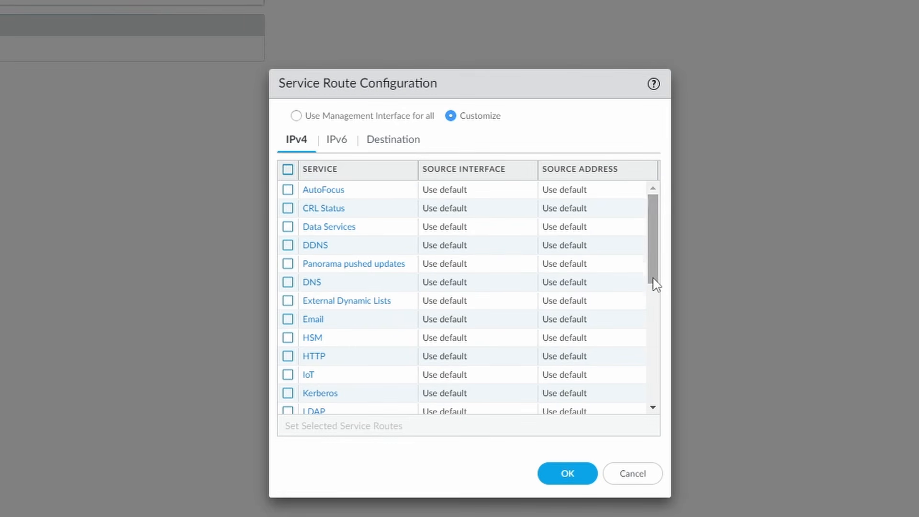
left_click_drag(654, 283, 643, 381)
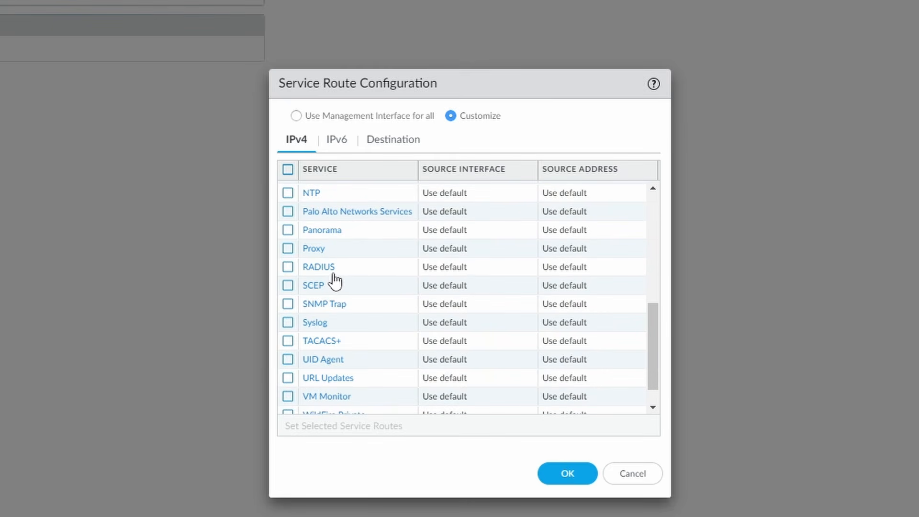
left_click(326, 274)
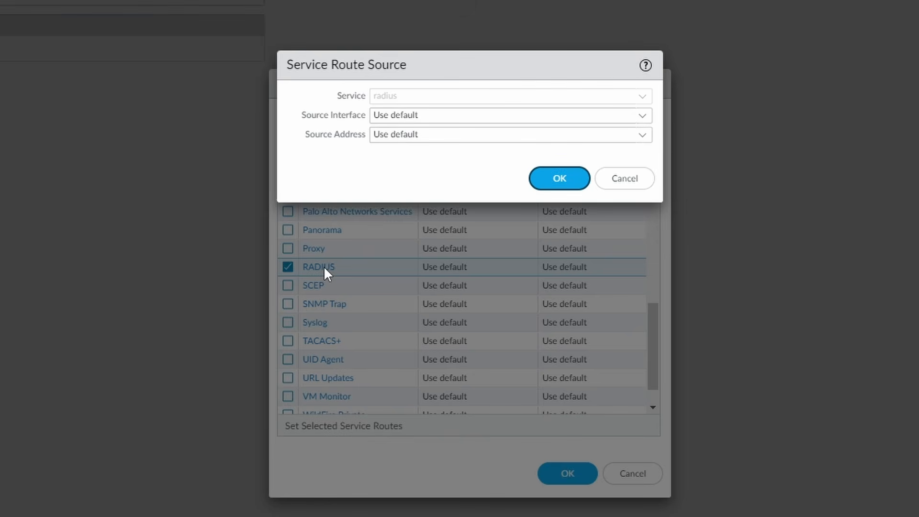
left_click(641, 117)
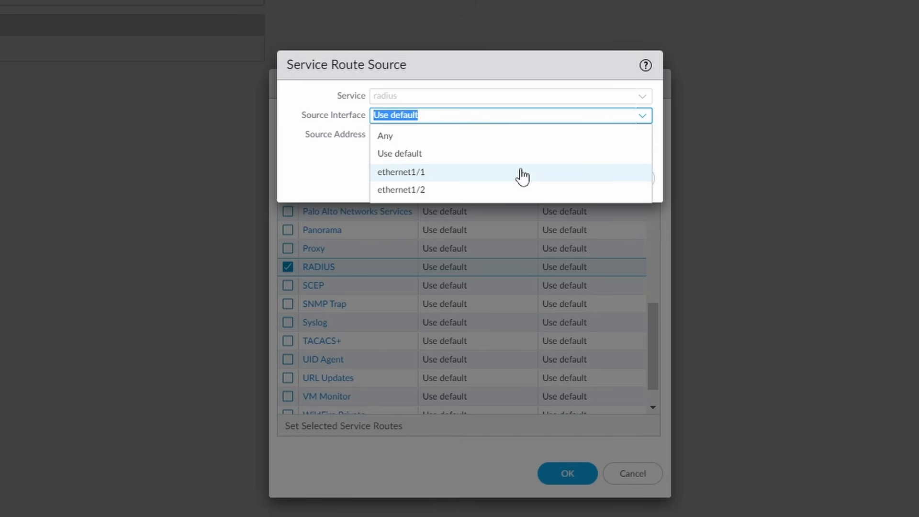
left_click(522, 176)
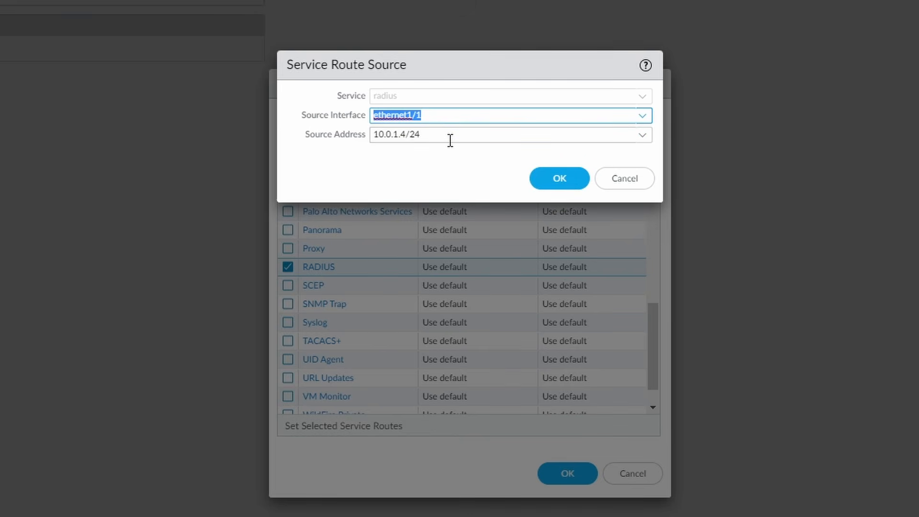
left_click(573, 184)
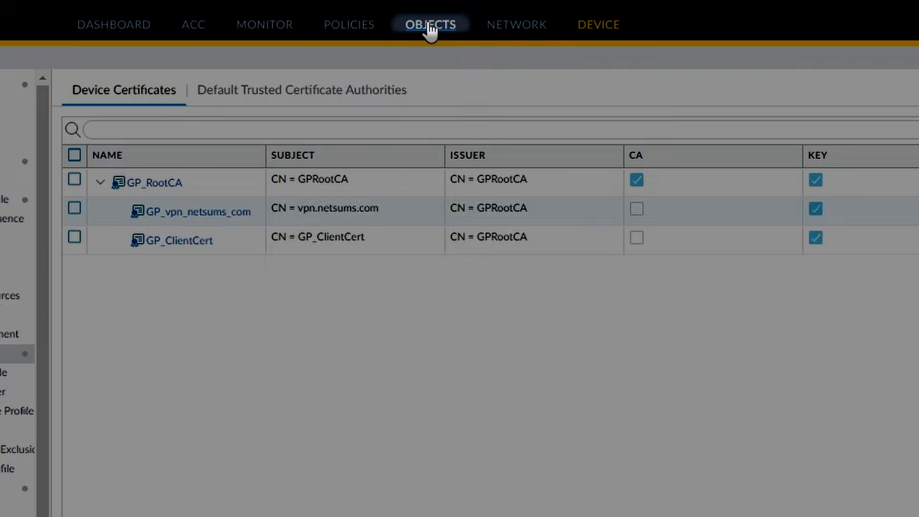
Add address objects RadiusServer at 10.0.1.5 and LinuxClient at 10.0.2.5.
left_click(281, 17)
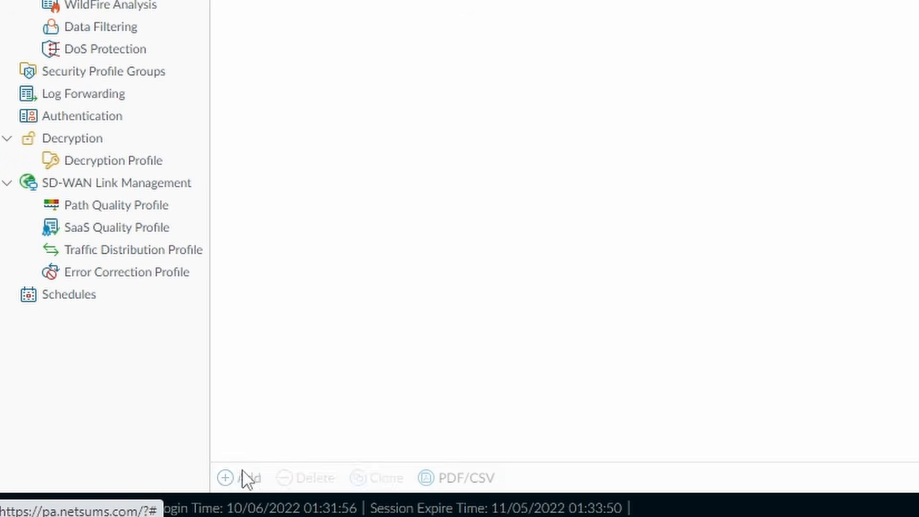
left_click(242, 471)
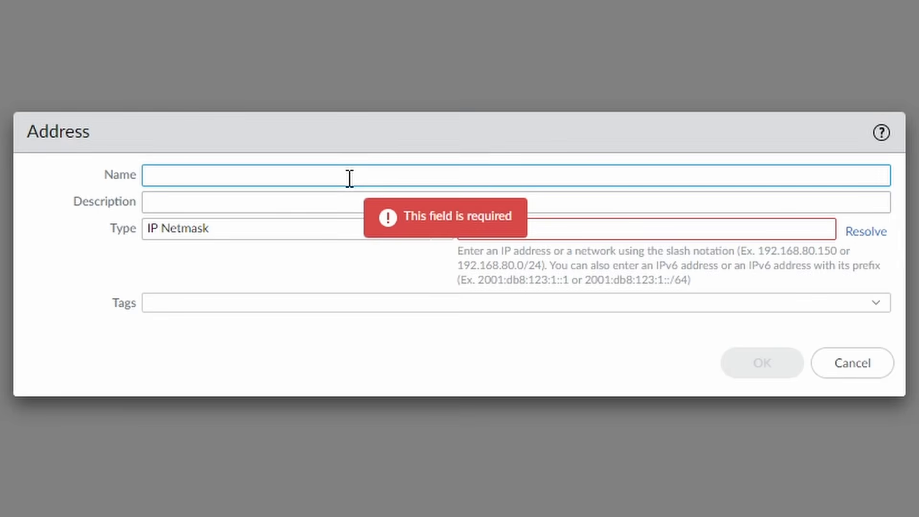
type("Rad")
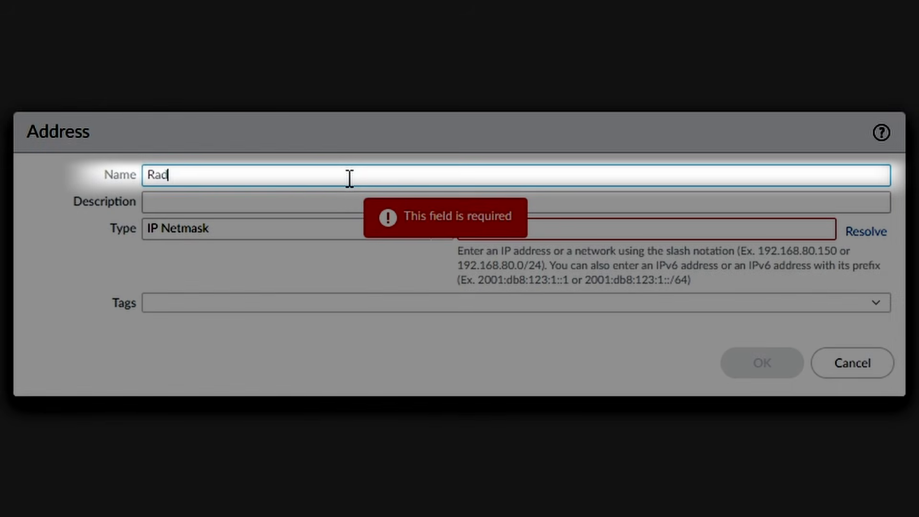
type("iusServer")
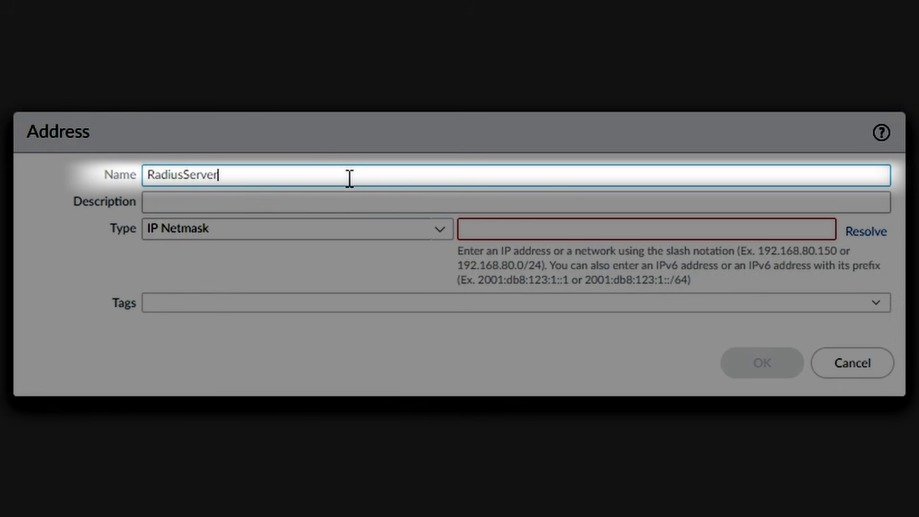
left_click(590, 226)
type("10.0.1.5")
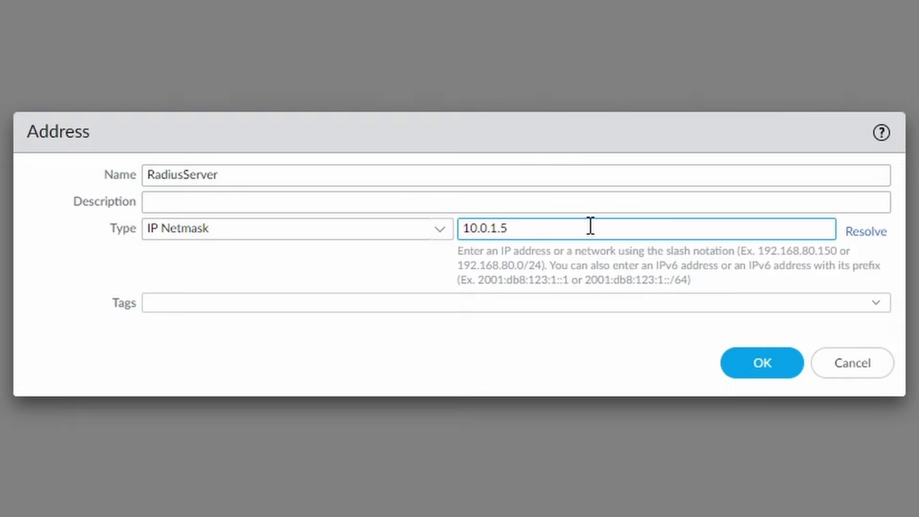
left_click(760, 366)
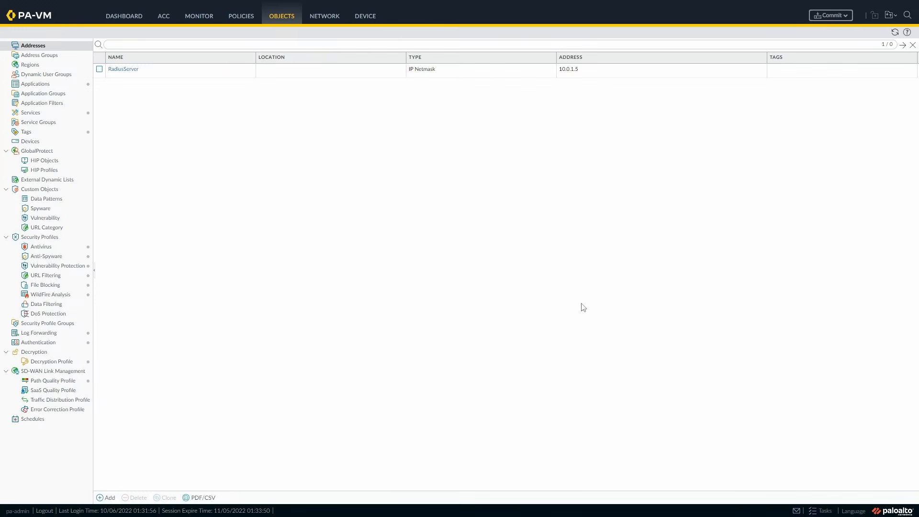
left_click(108, 498)
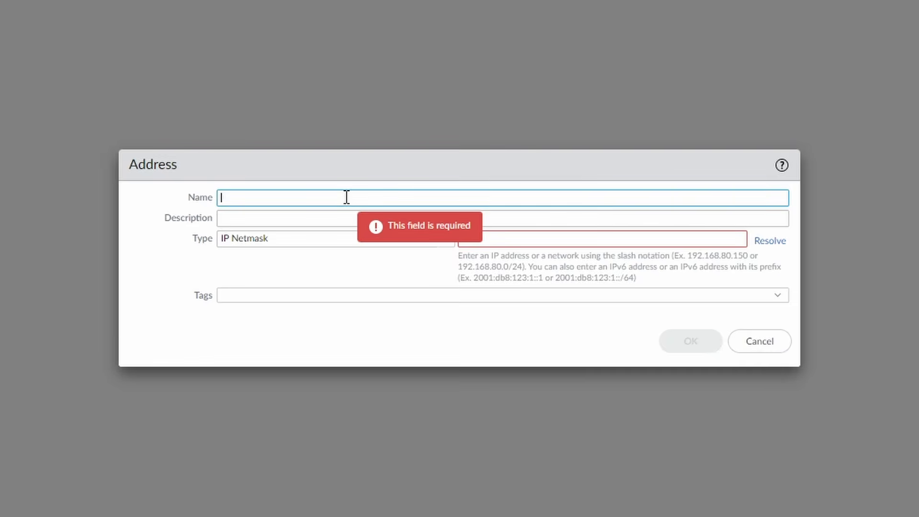
type("LinuxClient")
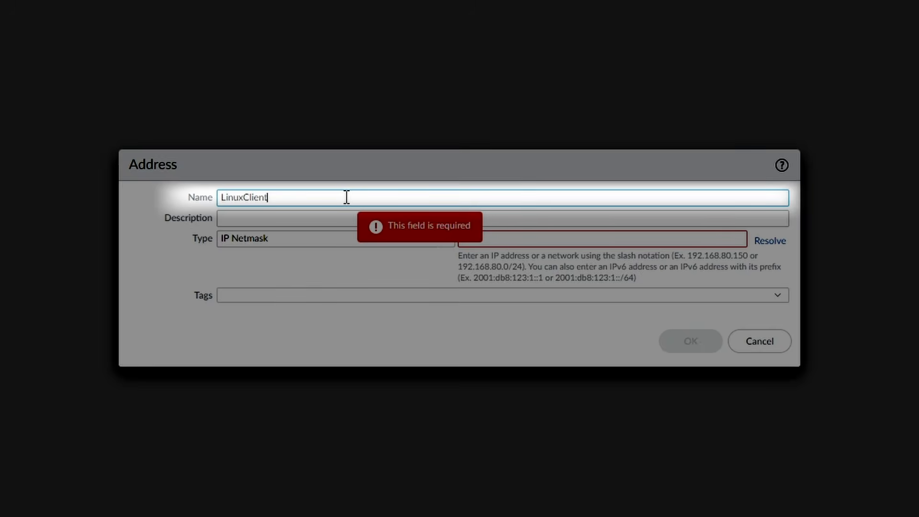
left_click(533, 240)
type("10.0.2.5")
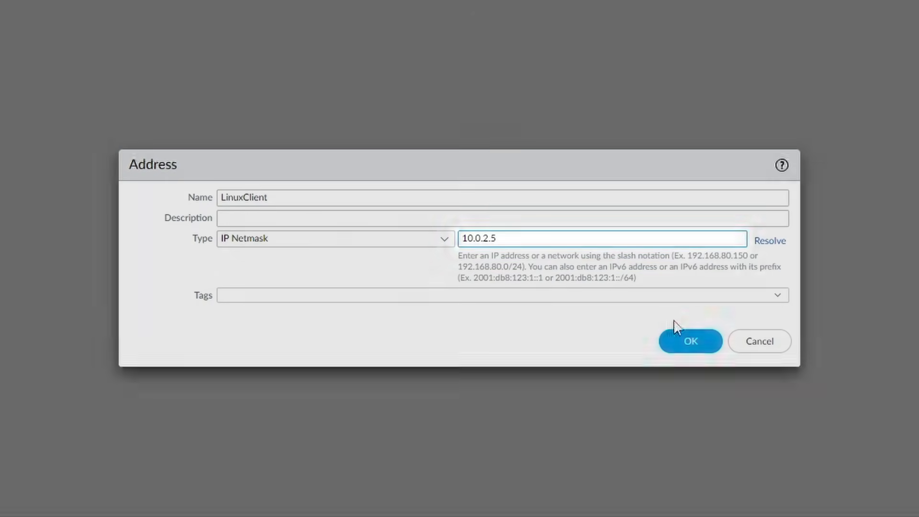
left_click(673, 346)
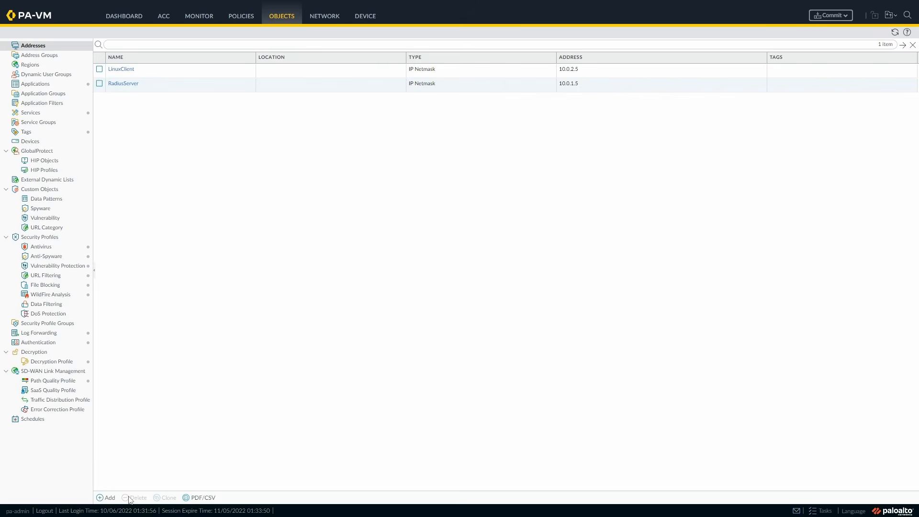
Add address objects fwTrust at 10.0.2.4 and fwUntrust at 10.0.1.4.
left_click(108, 497)
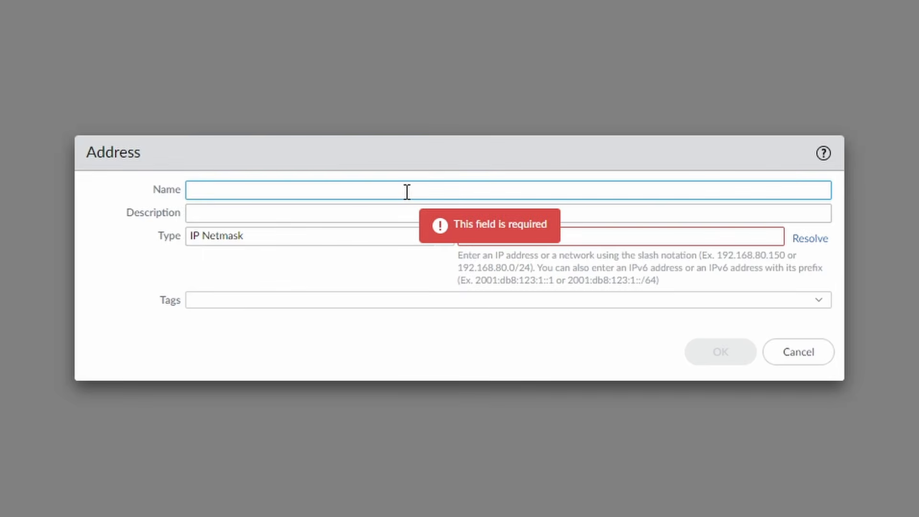
type("fwTrust")
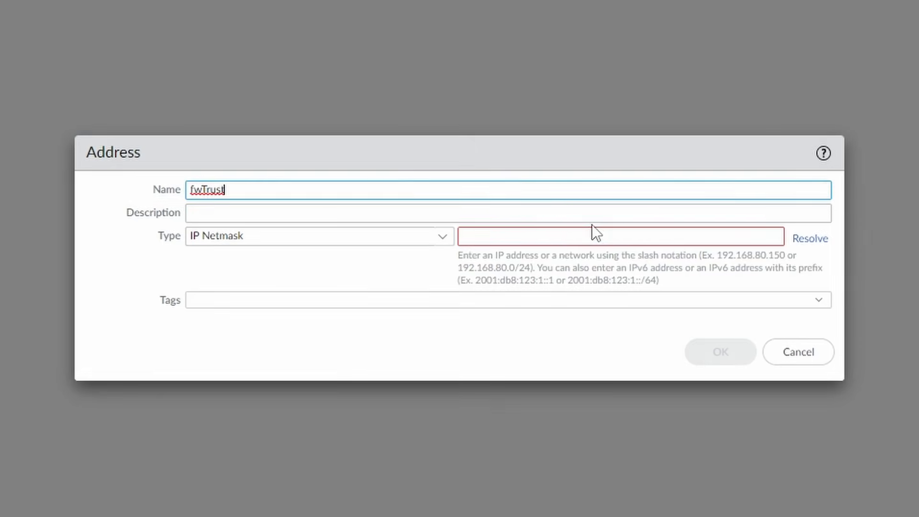
left_click(593, 232)
type("10.0.2.4")
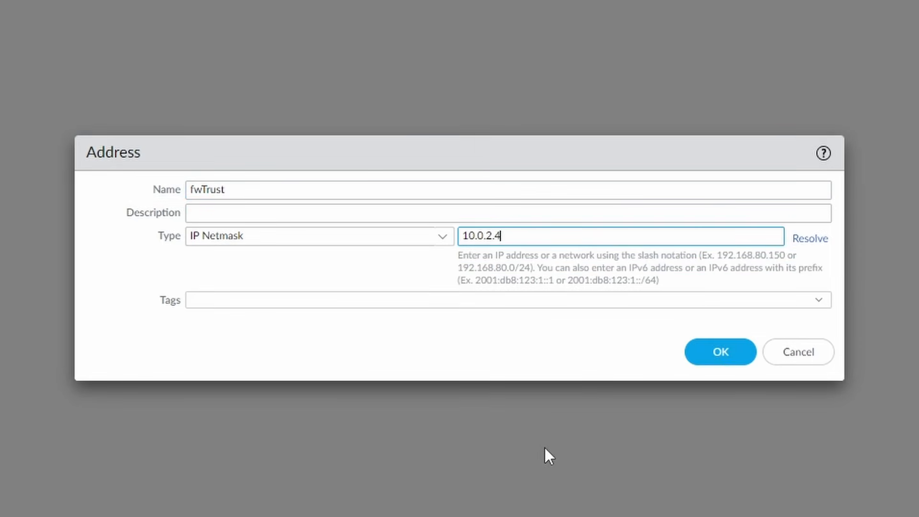
left_click(713, 352)
left_click(107, 497)
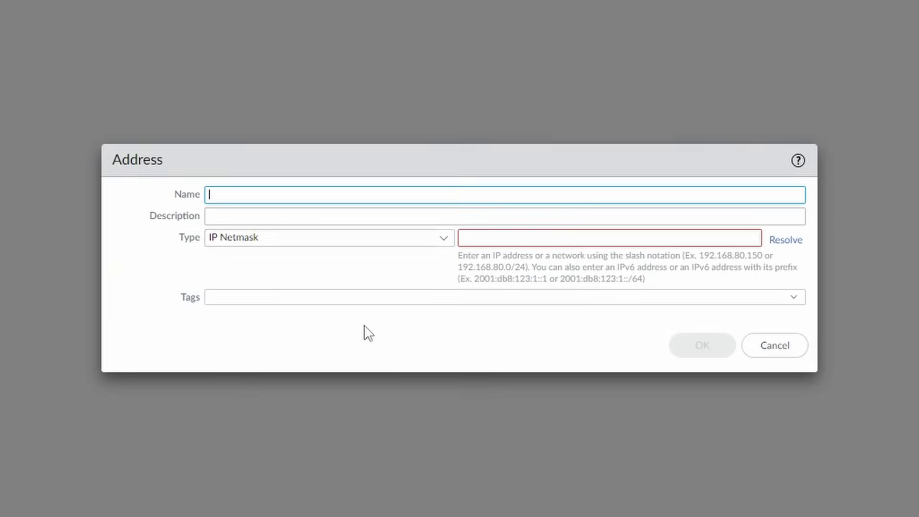
type("fwUntrust")
key("Left")
key("Left")
key("Left")
key("Left")
key("Left")
key("Left")
key("Left")
type("w")
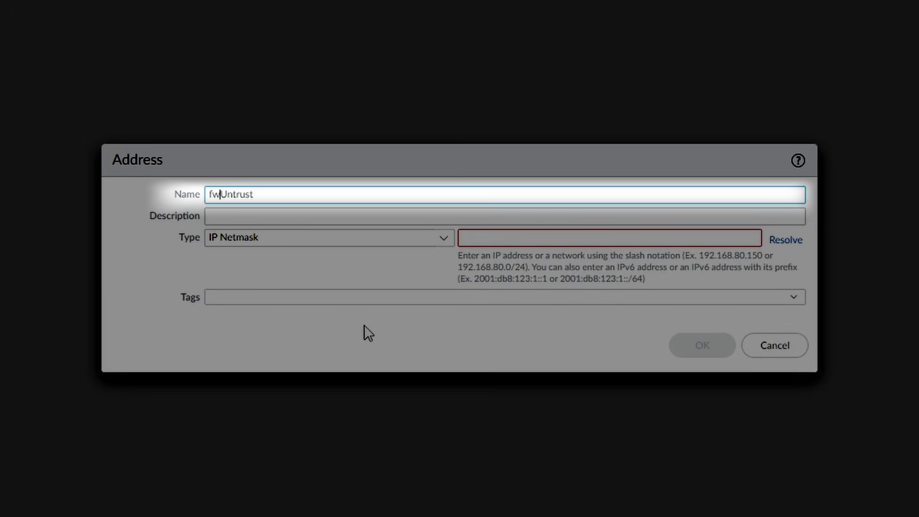
left_click(503, 237)
type("10.0.1.4")
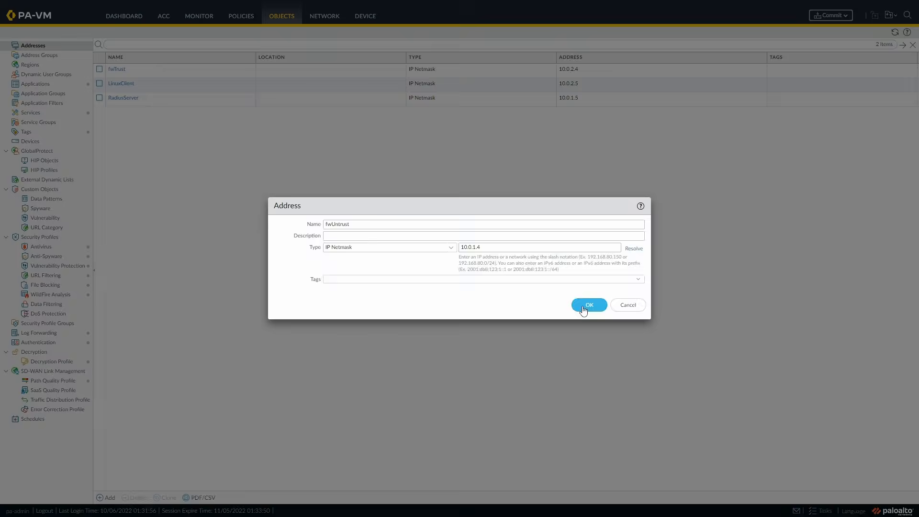
left_click(702, 345)
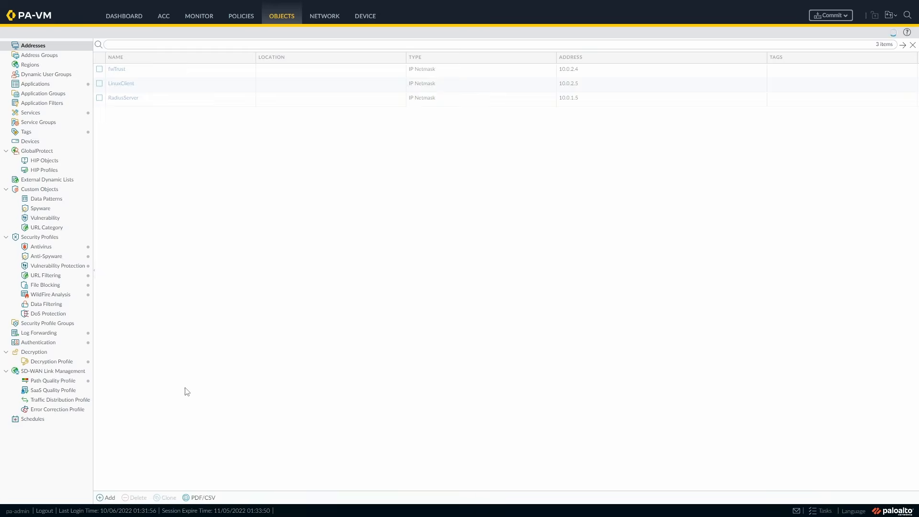
Start a new address object named netVpn_10.0.3.0.
left_click(108, 498)
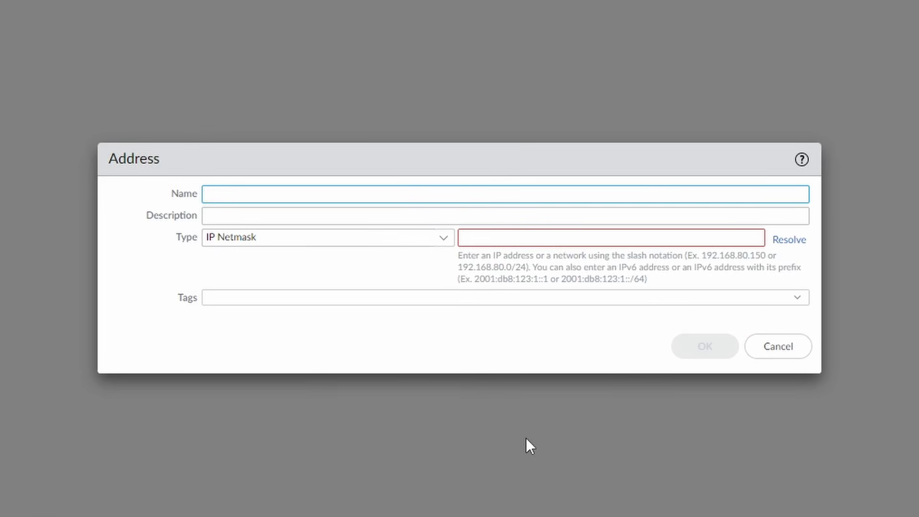
type("netVpn")
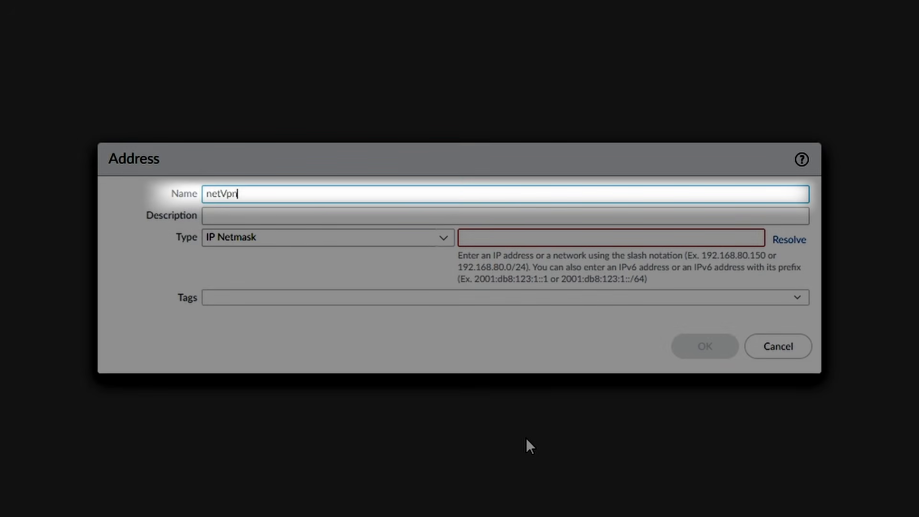
type("_10.0.3.0")
left_click(604, 237)
Save netVpn_10.0.3.0 at 10.0.3.0 and add netTrust_10.0.2.0 as 10.0.2.0/24.
type("10.0")
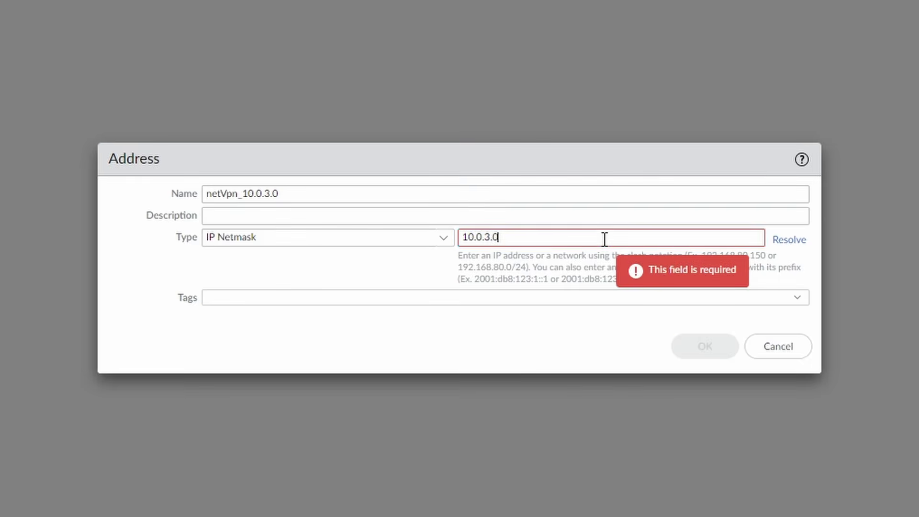
type(".3.0")
left_click(706, 346)
left_click(110, 497)
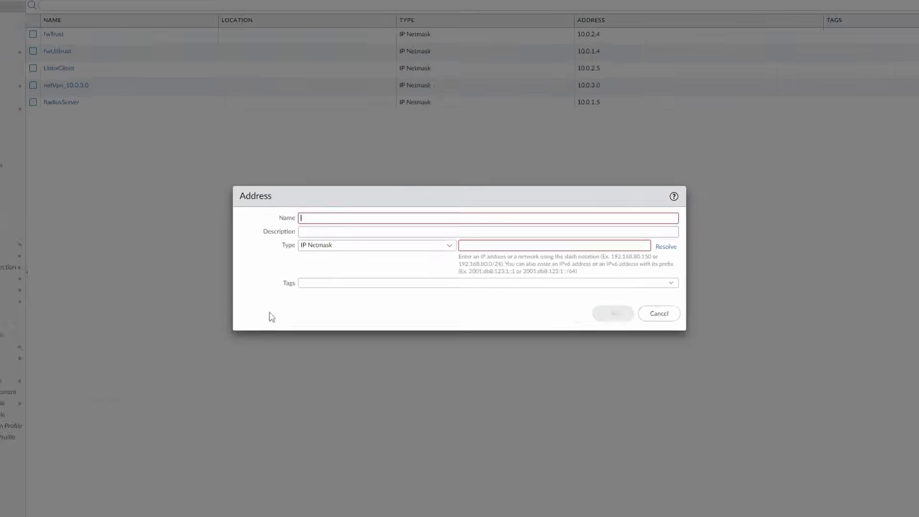
left_click(378, 217)
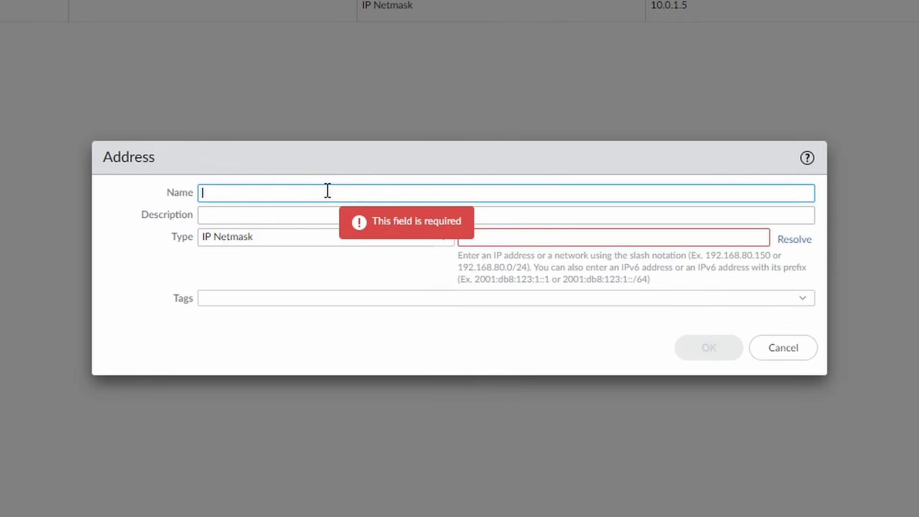
type("net")
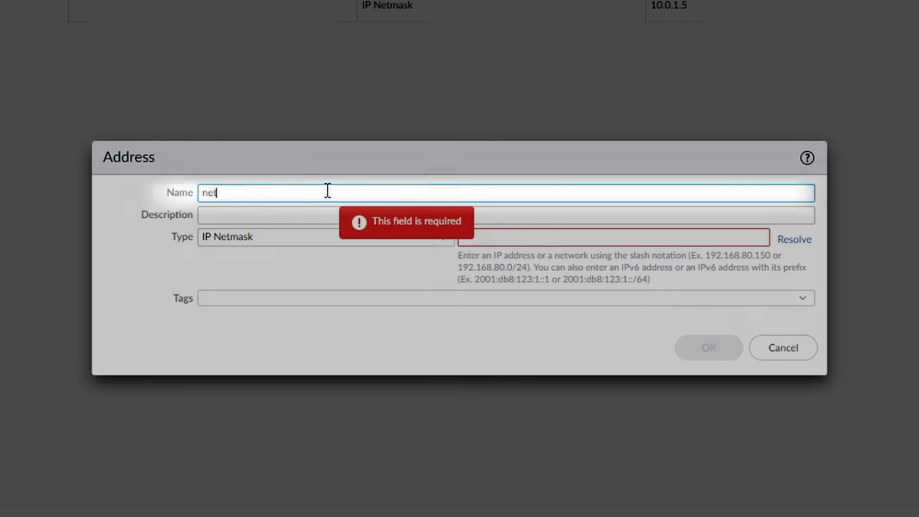
type("Trust_")
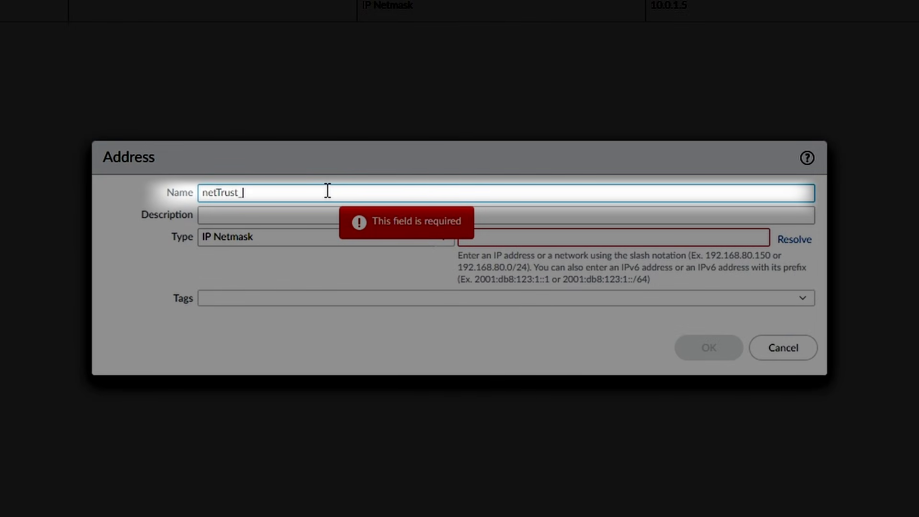
type("10.0.2.0")
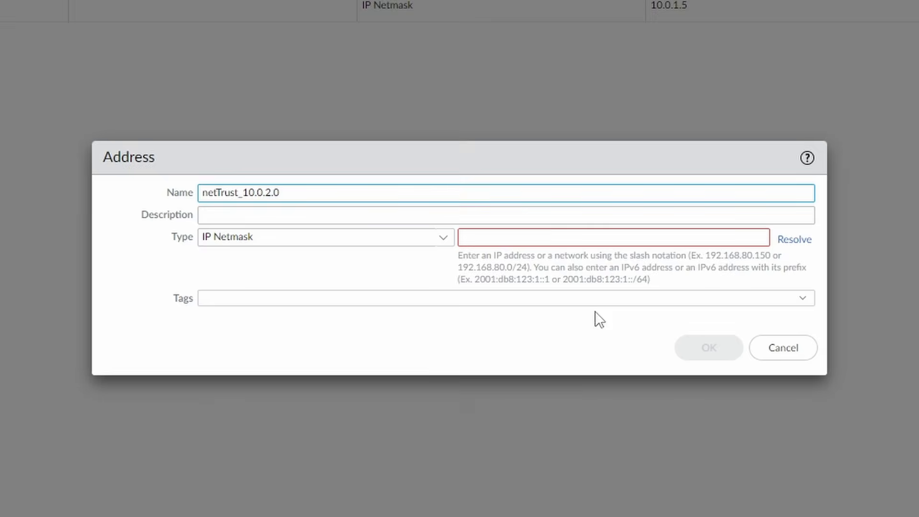
left_click(581, 239)
type("10.0.2.0/24")
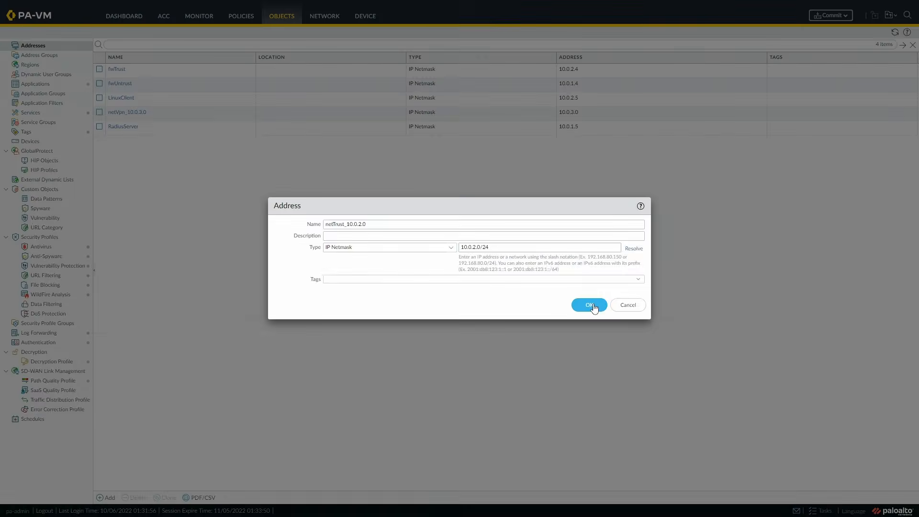
left_click(709, 347)
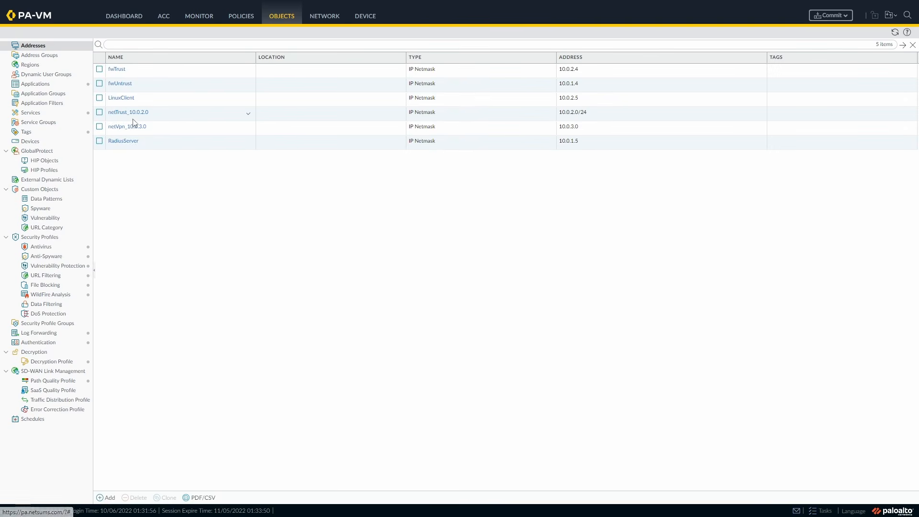
Change the netVpn_10.0.3.0 object's address to 10.0.3.0/24.
left_click(130, 126)
left_click(132, 127)
left_click(507, 248)
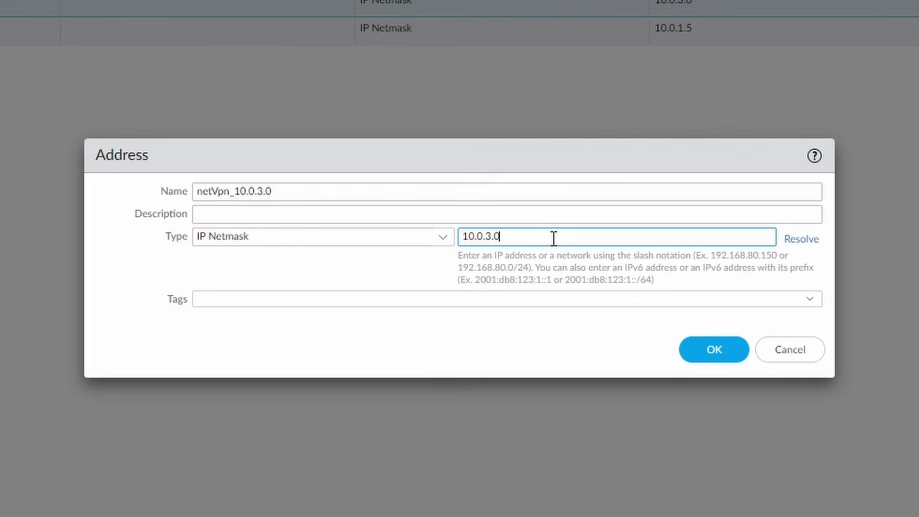
left_click(714, 348)
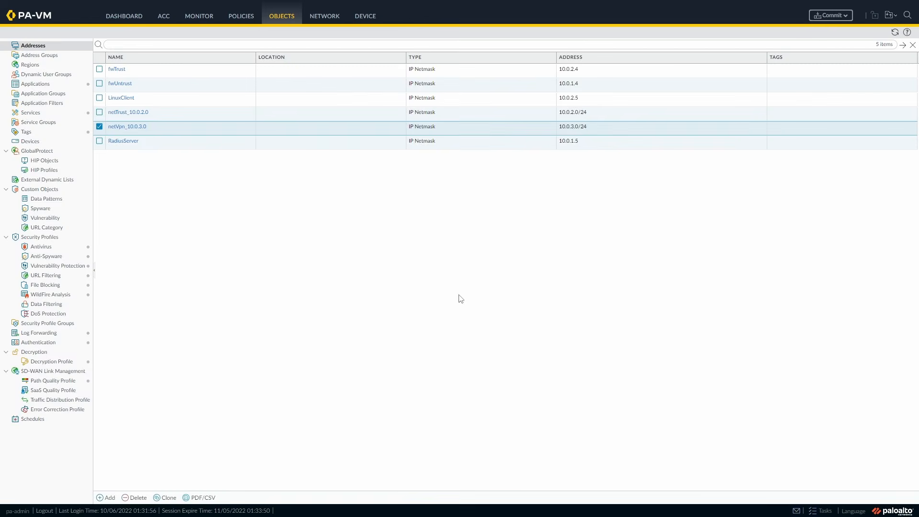
Add address object netUntrust_10.0.1.0 as subnet 10.0.1.0/24.
left_click(106, 497)
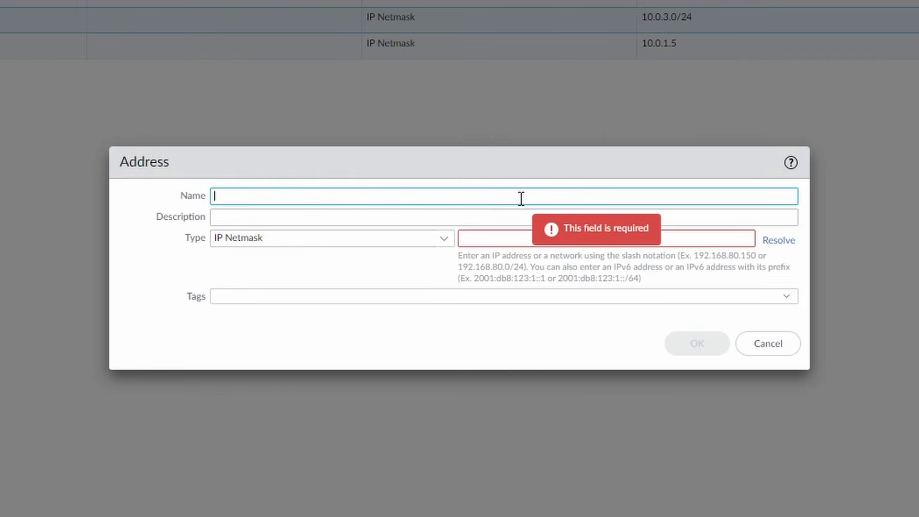
type("netUntrust")
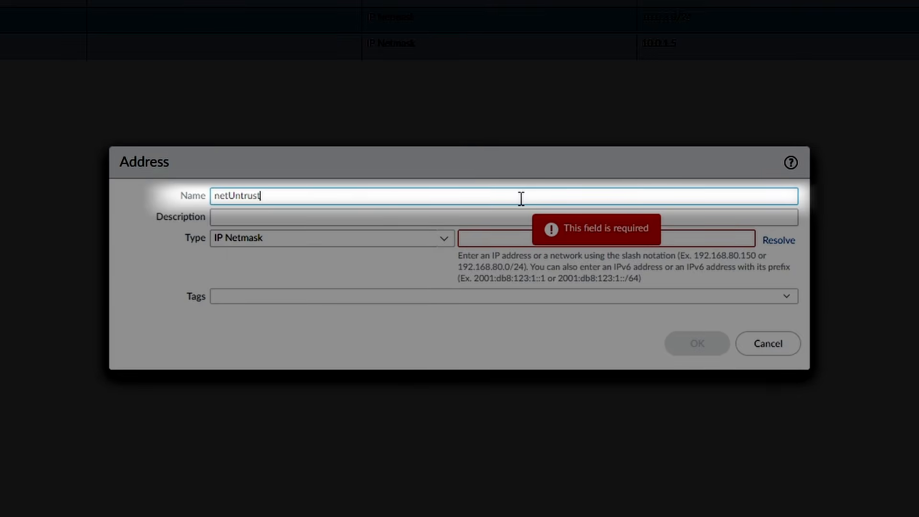
type("_10.0.1.0")
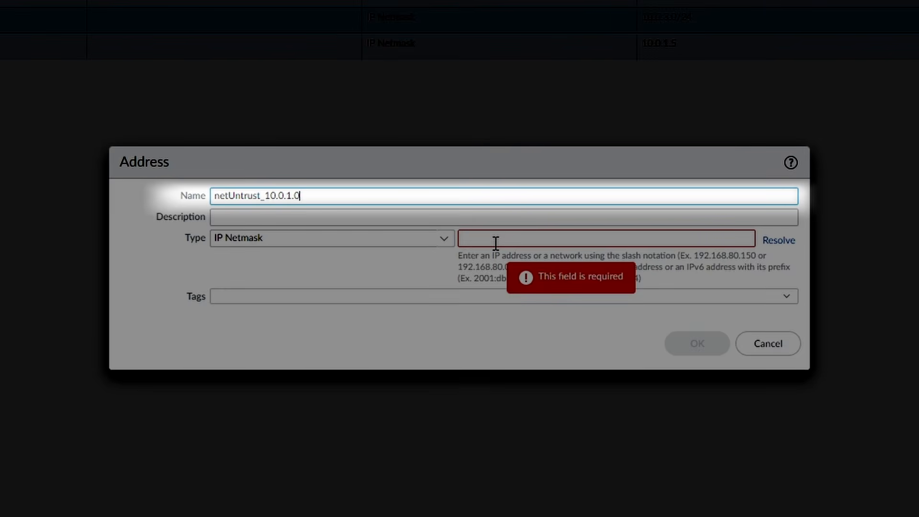
left_click(496, 243)
type("10.0.1.0/24")
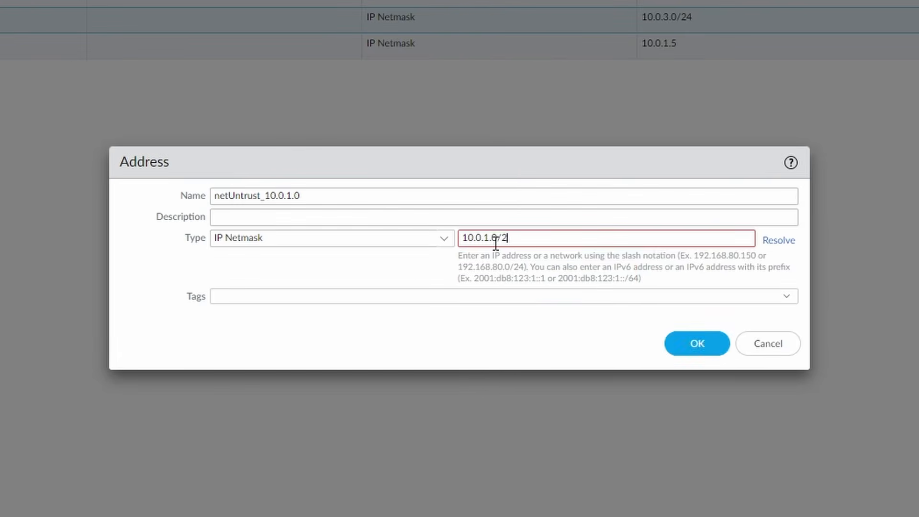
left_click(702, 345)
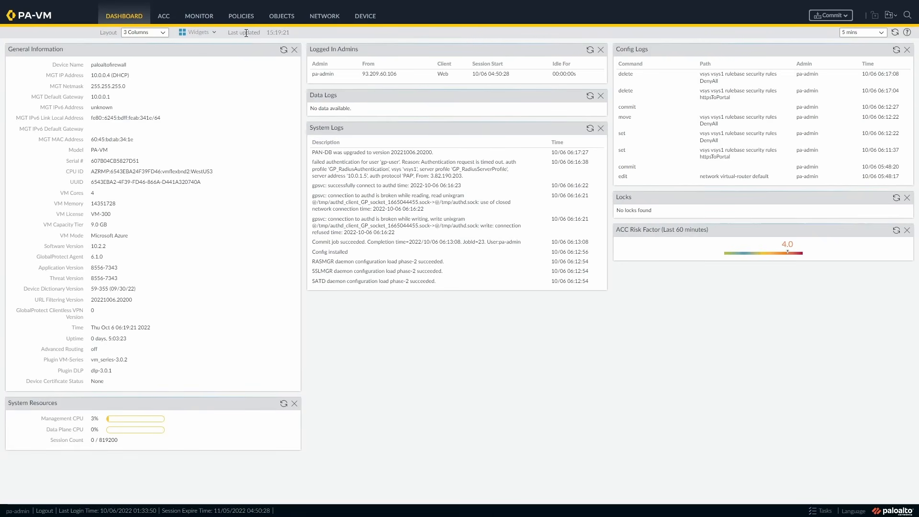
Go to the Policies area to view the Security rulebase.
left_click(241, 16)
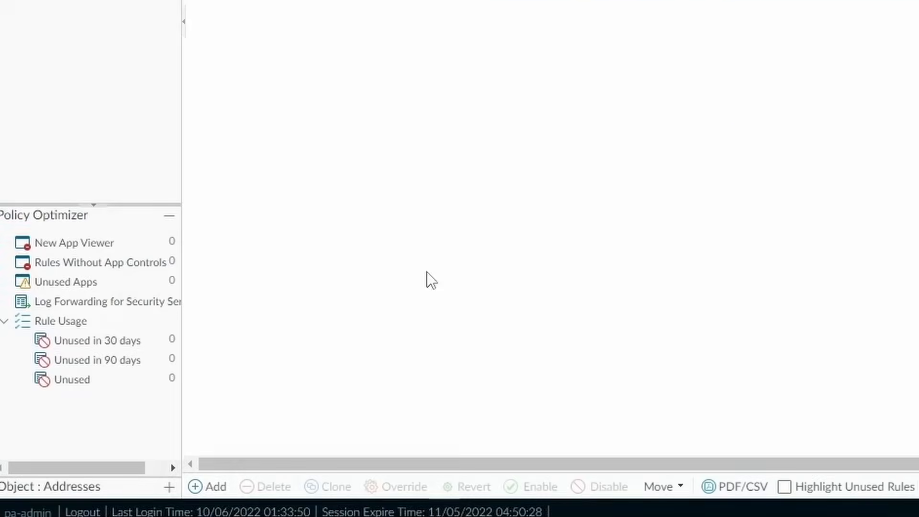
Add a security rule named httpsToGpPortal with description 'Allow https access to GP portal'.
left_click(108, 498)
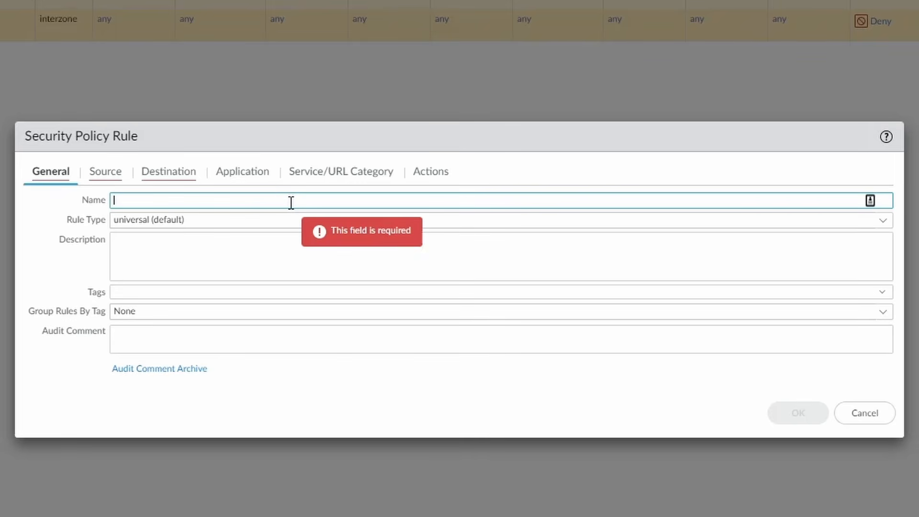
type("https")
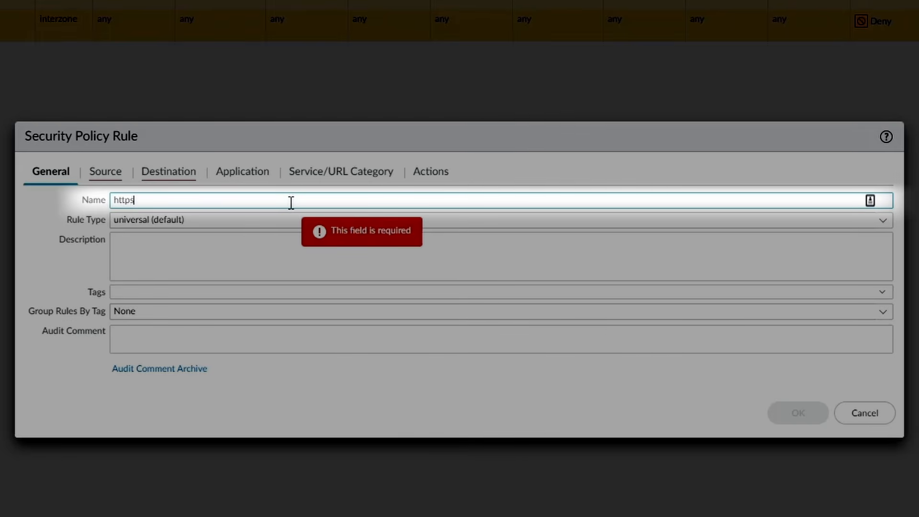
type("ToPortal")
key("Tab")
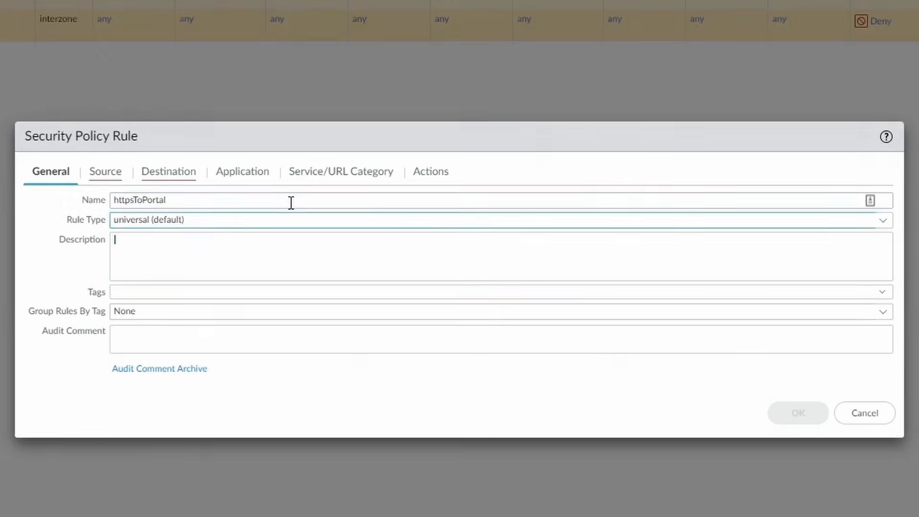
type("Allow https access to GP portal")
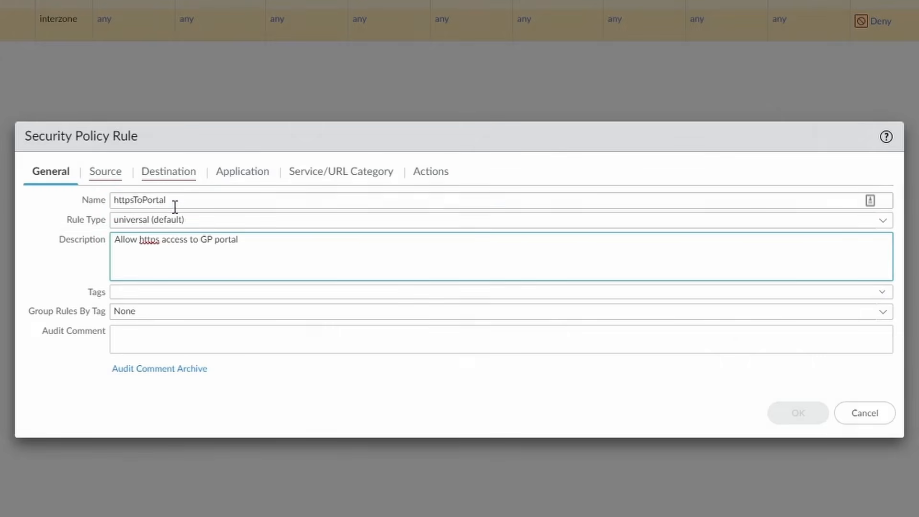
left_click(146, 201)
type("Gp")
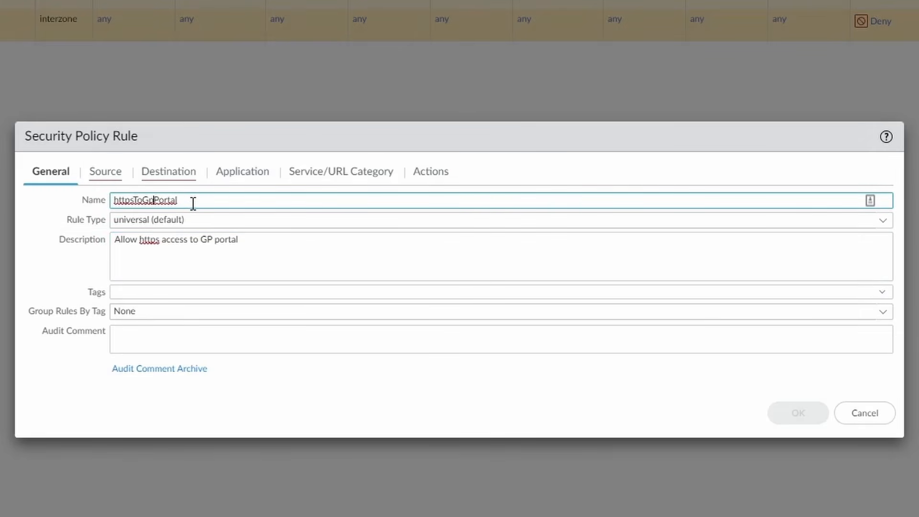
Set the rule's source zone to Untrust, and destination to Untrust zone, address fwUntrust.
left_click(103, 175)
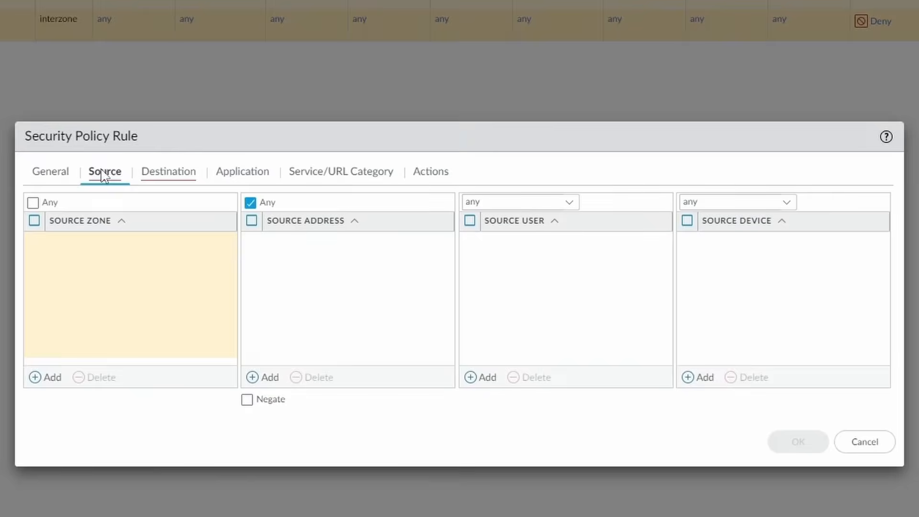
left_click(49, 381)
type("untru")
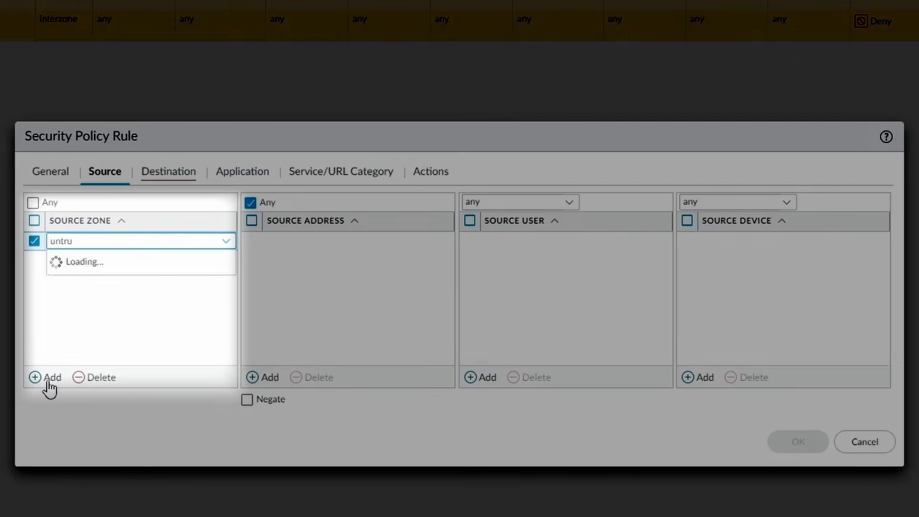
left_click(76, 266)
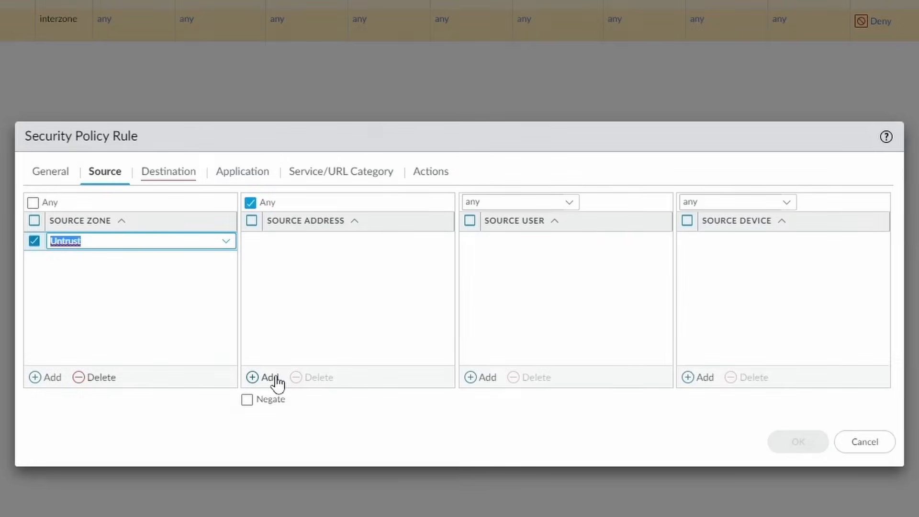
left_click(168, 173)
left_click(52, 378)
type("untr")
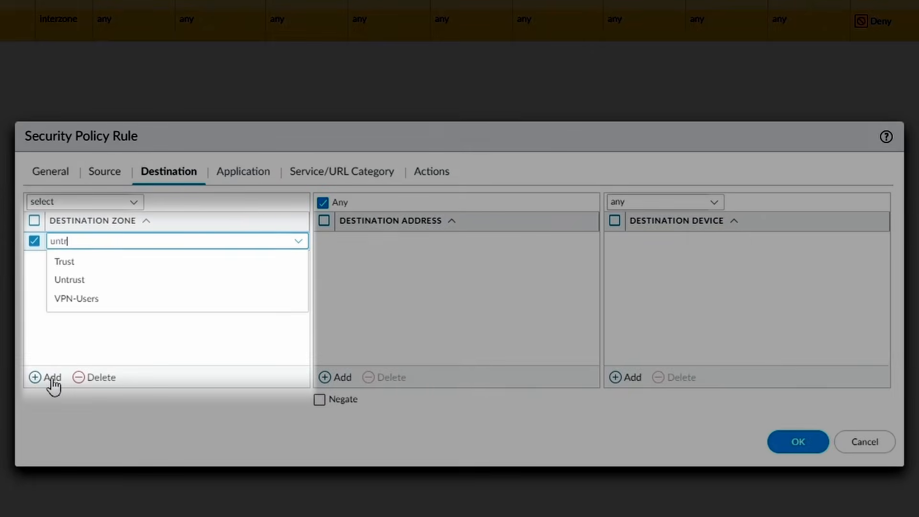
type("u")
left_click(84, 263)
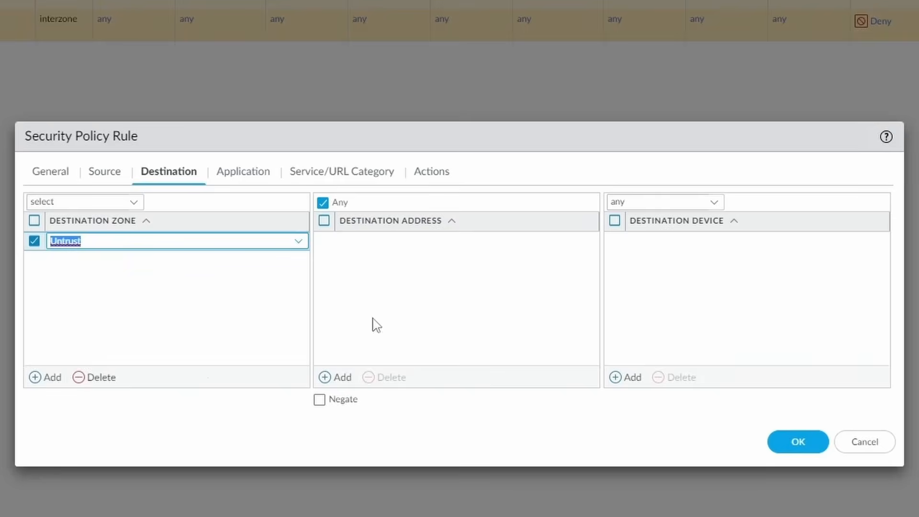
left_click(339, 378)
type("fwuntru")
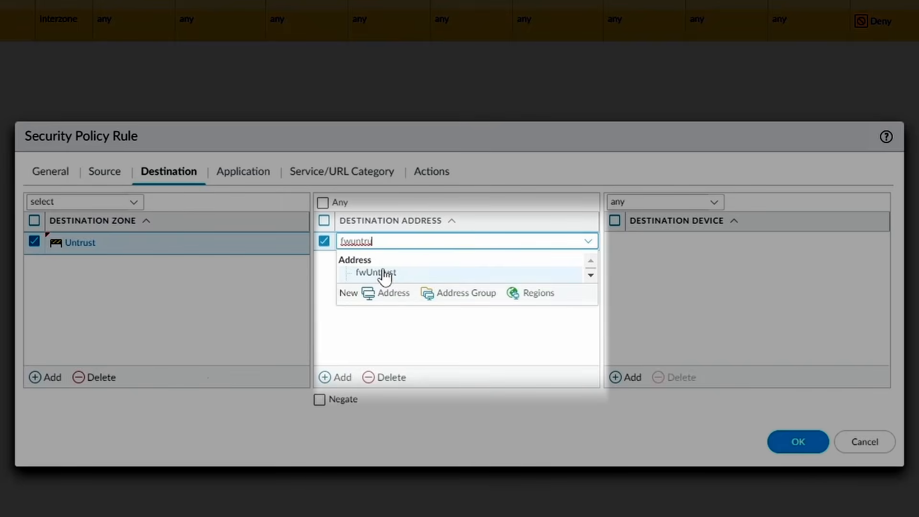
left_click(397, 275)
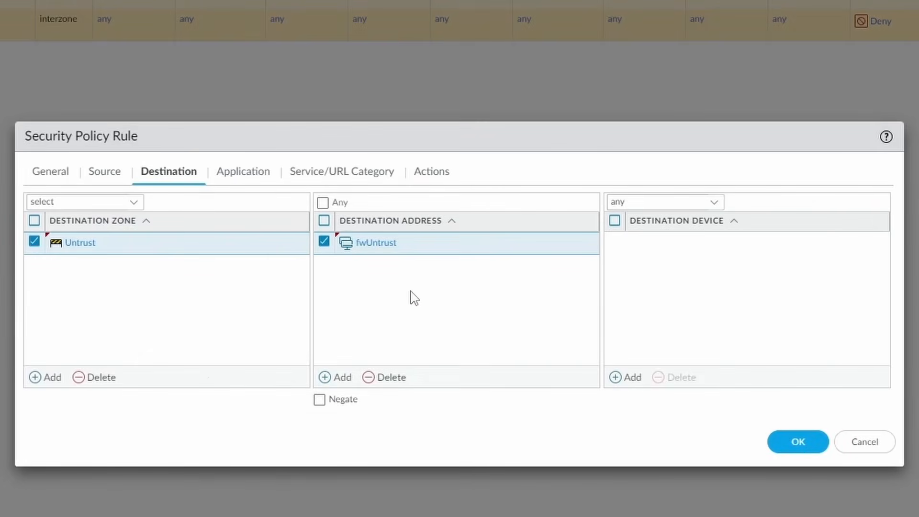
Allow applications ssl and web-browsing, then save the httpsToGpPortal rule.
left_click(242, 173)
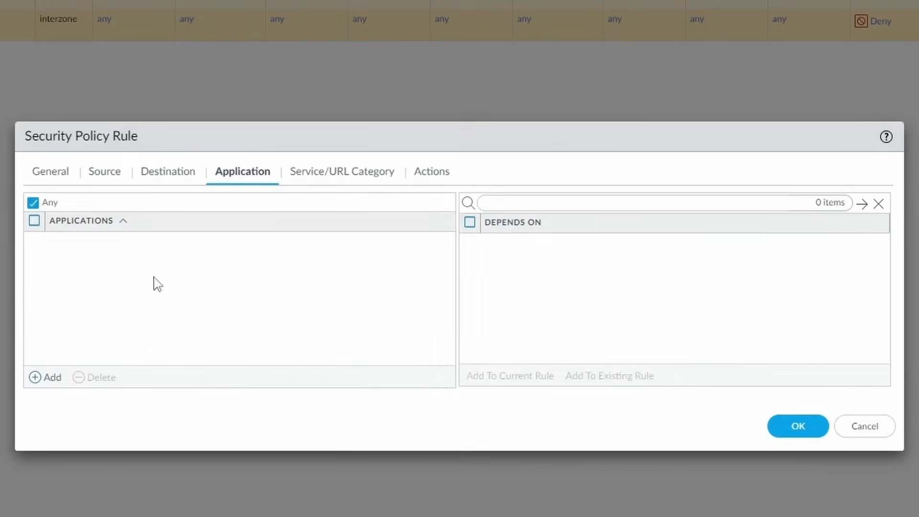
left_click(48, 378)
type("ssl")
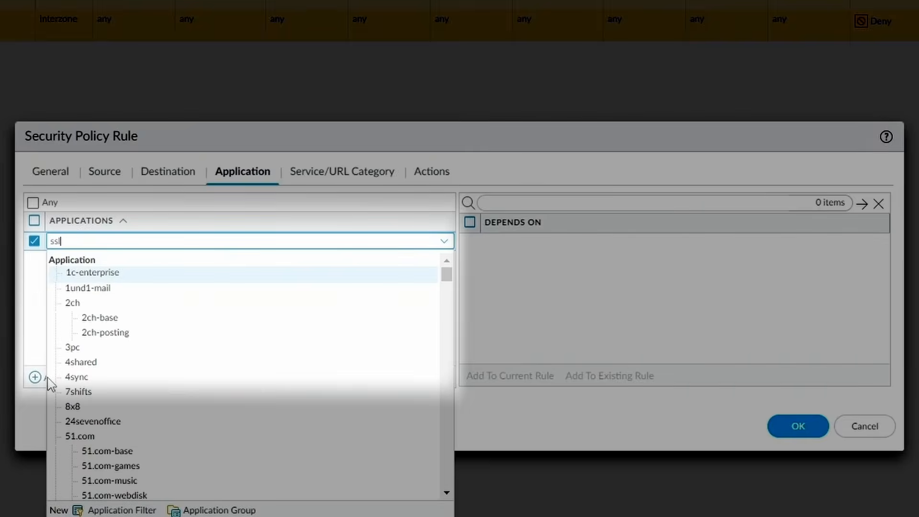
left_click(77, 302)
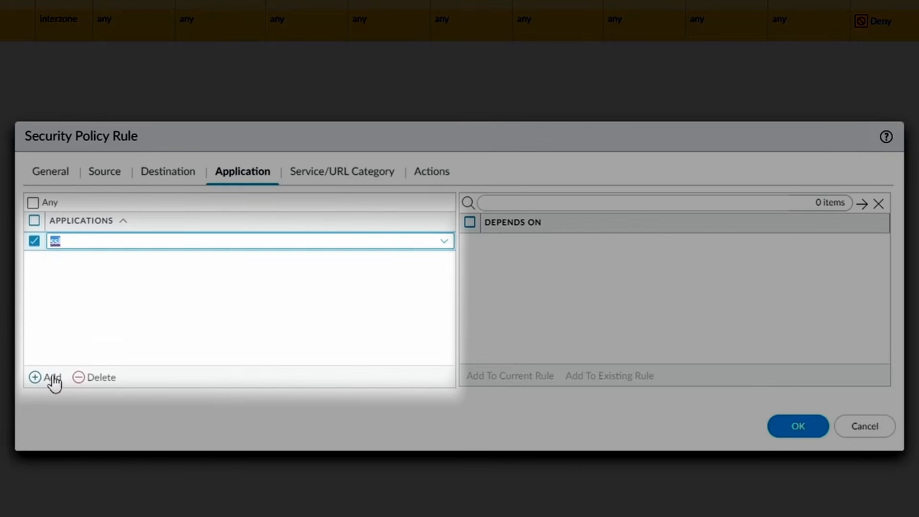
left_click(48, 378)
type("brow")
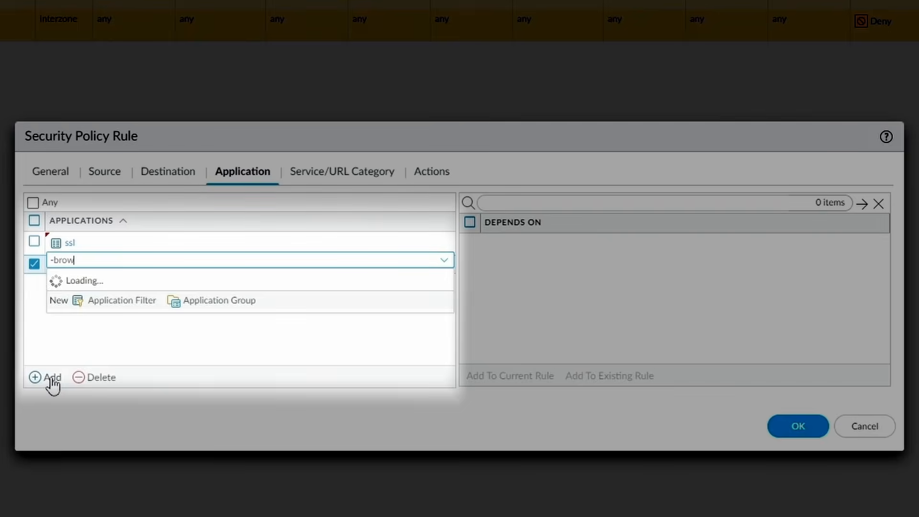
left_click(113, 380)
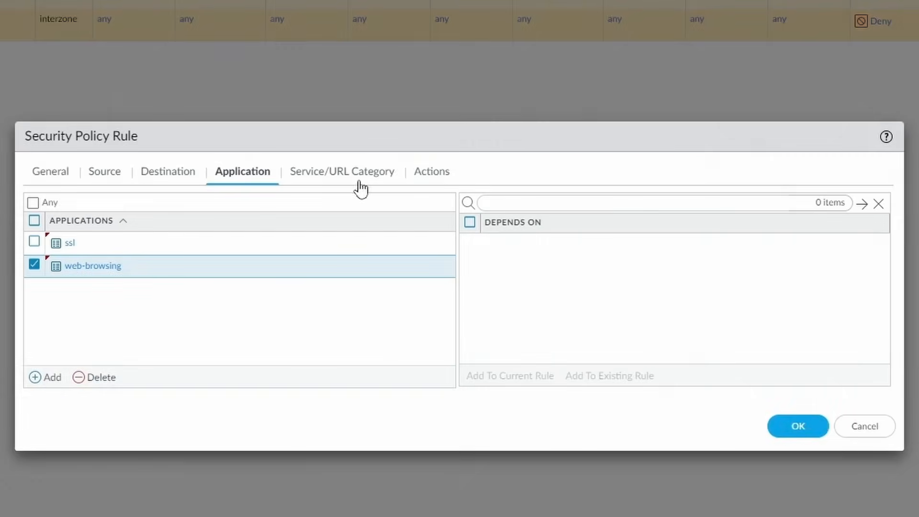
left_click(433, 172)
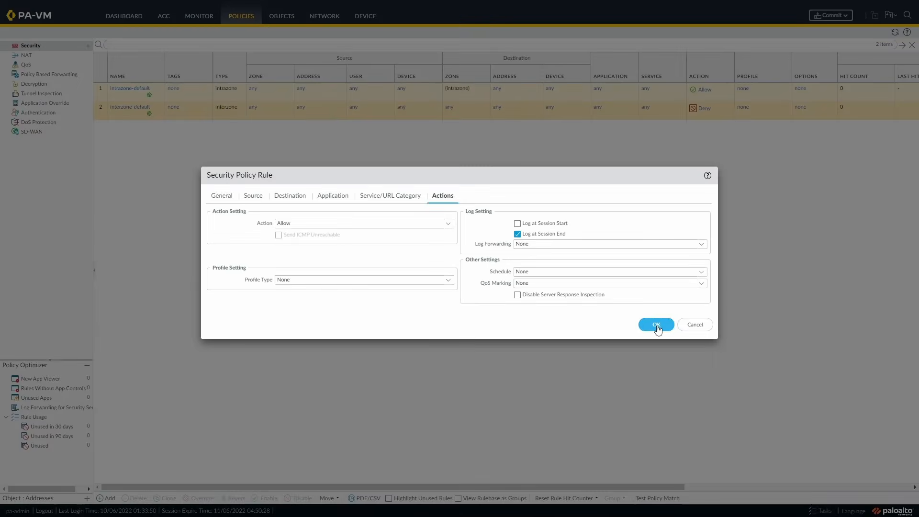
left_click(797, 393)
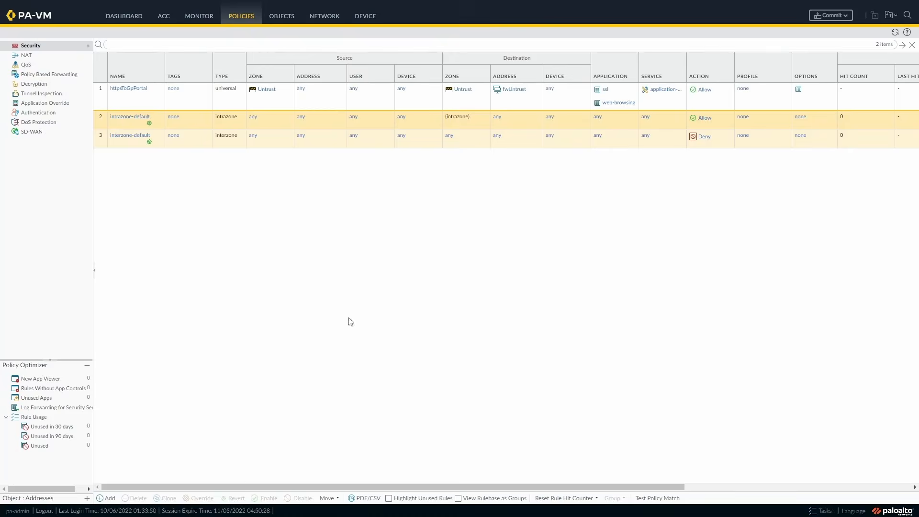
Add a security rule fwToRadius described as access from the Palo Alto firewall to Radius.
left_click(108, 498)
left_click(359, 210)
type("fw")
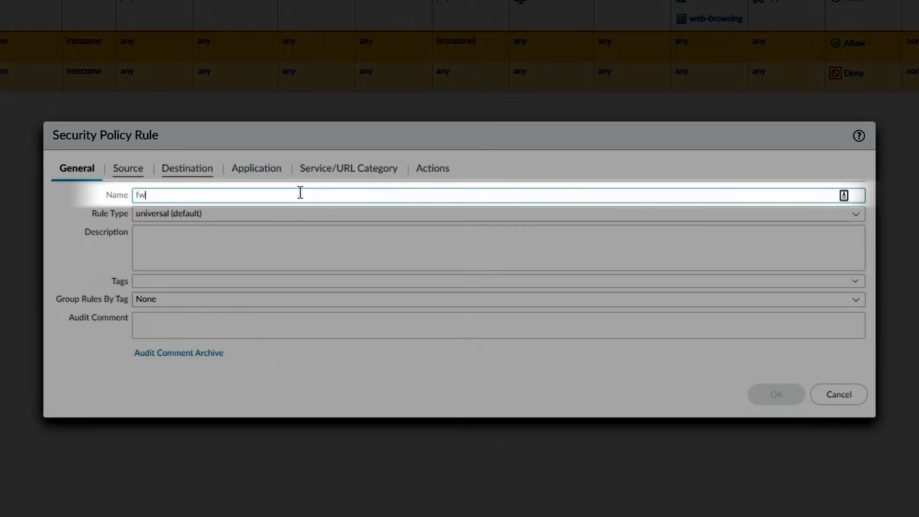
type("ToRadius")
left_click(288, 237)
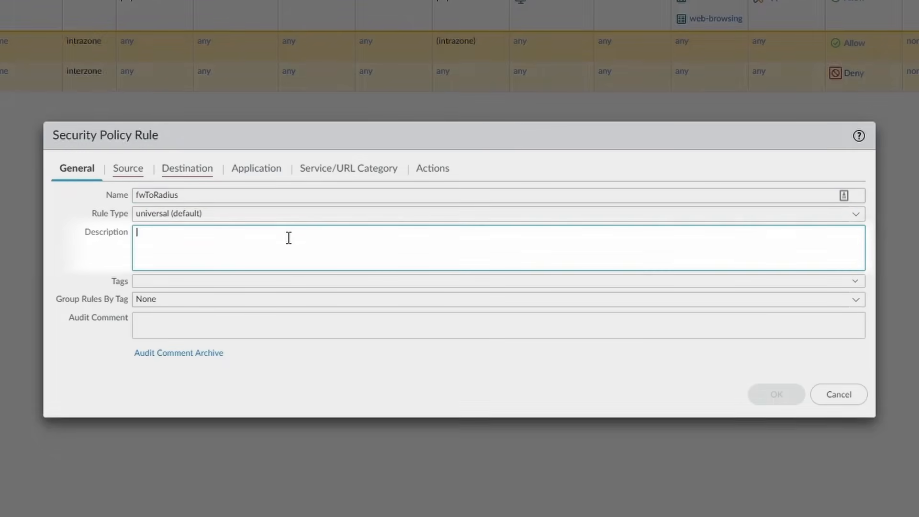
type("Access fr")
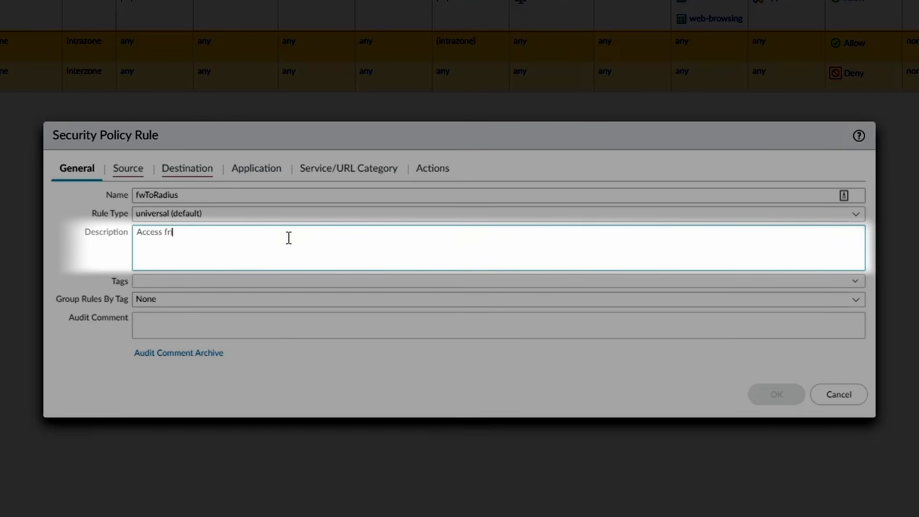
type("om Palo Alto Fiurewall to Ra")
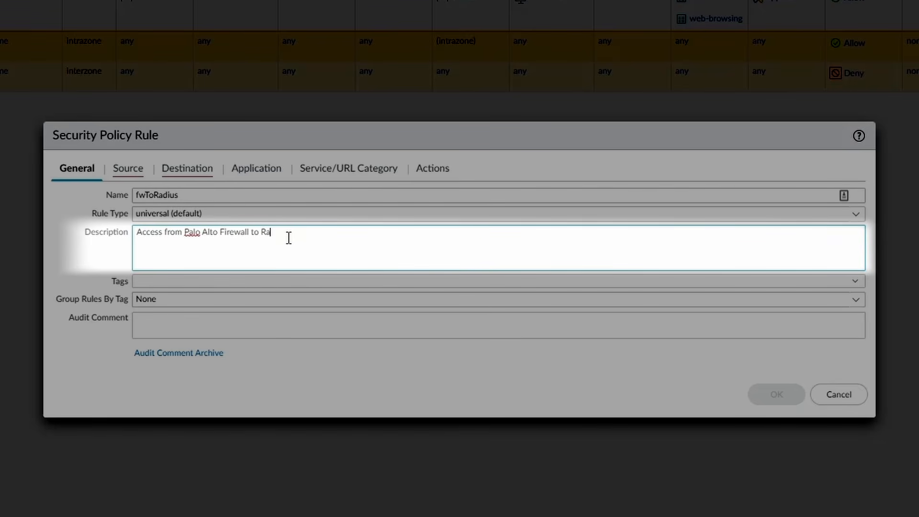
type("dius Server")
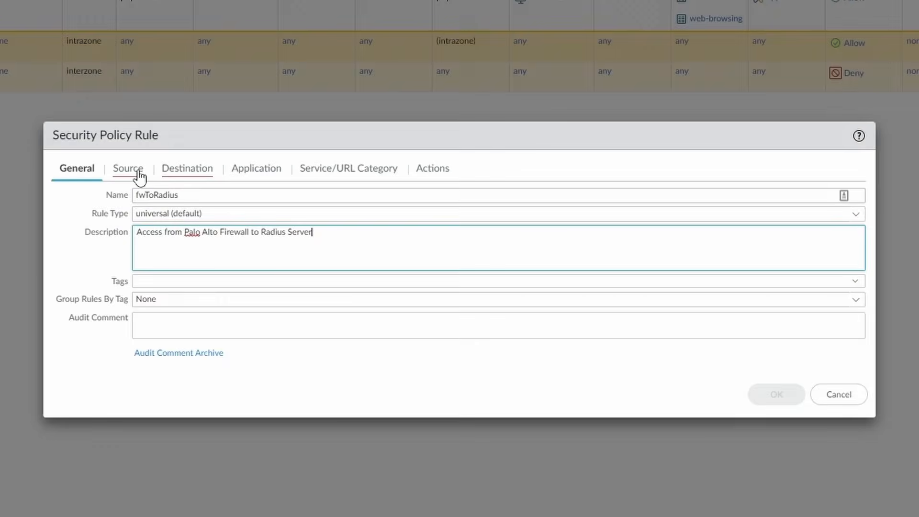
Set source to Untrust zone with fwUntrust, and destination to Untrust zone with RadiusServer.
left_click(139, 173)
left_click(78, 360)
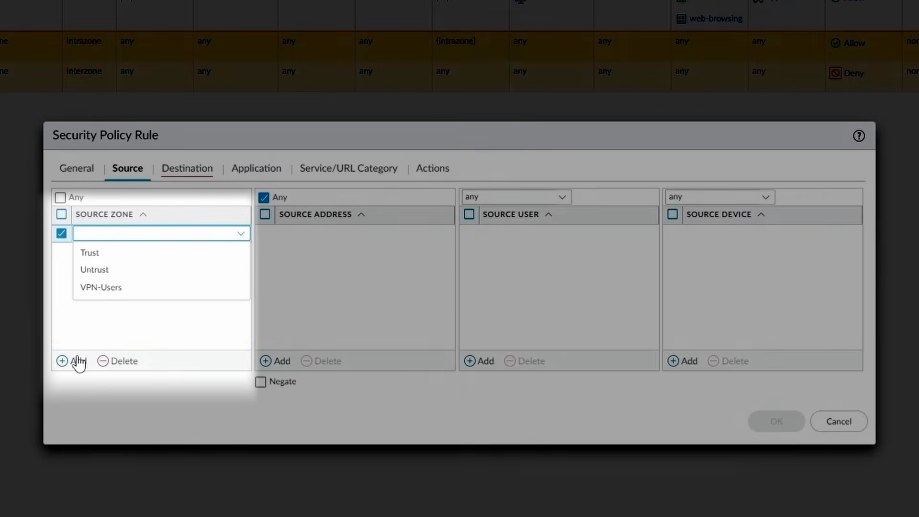
left_click(113, 253)
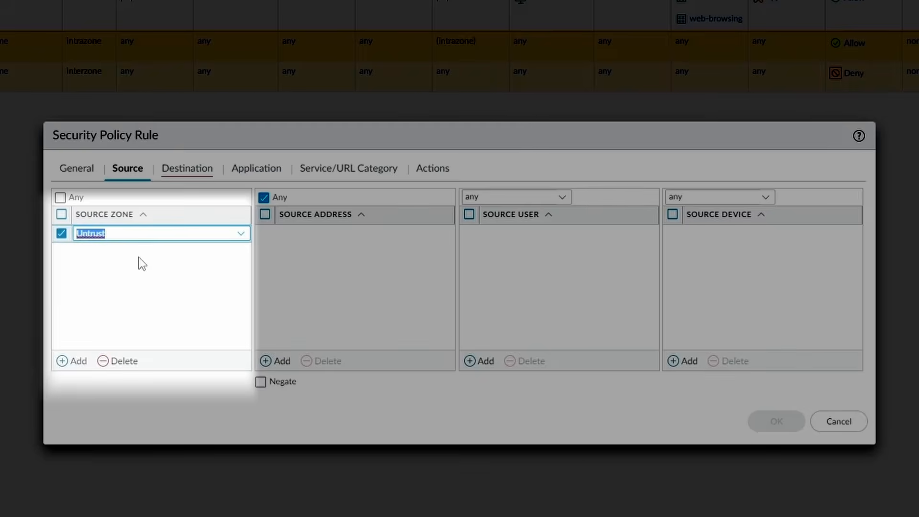
left_click(276, 360)
type("fwun")
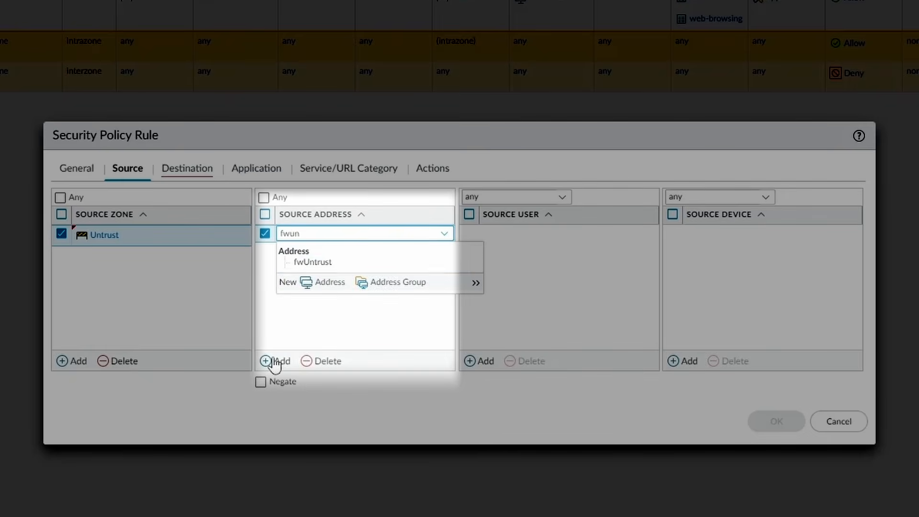
left_click(317, 264)
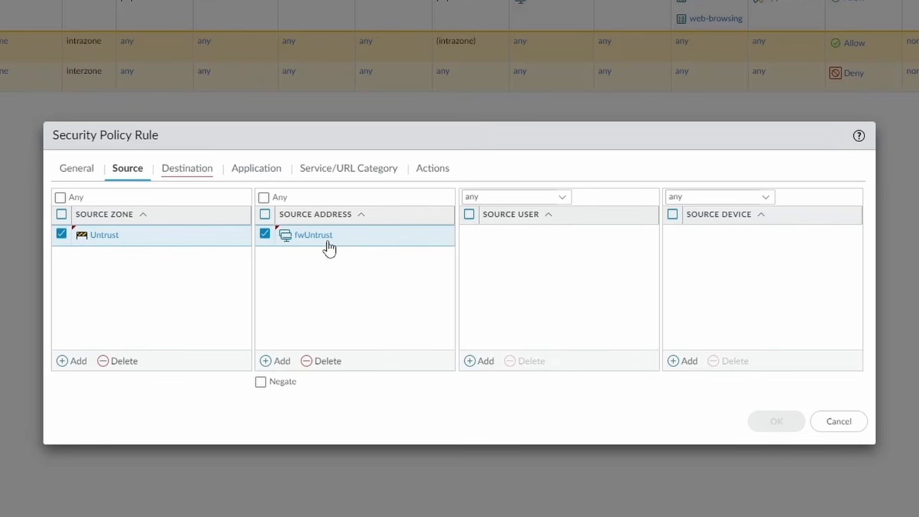
left_click(191, 170)
left_click(66, 361)
type("untrus")
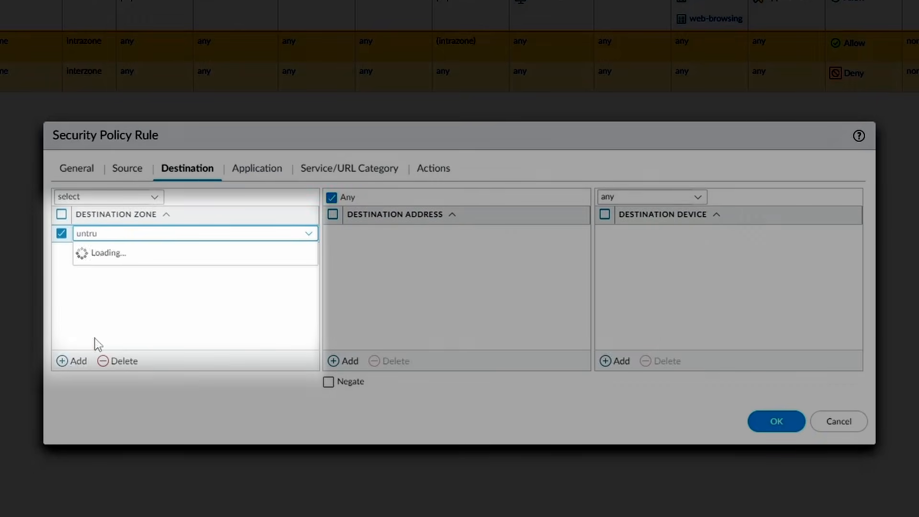
left_click(173, 258)
left_click(349, 363)
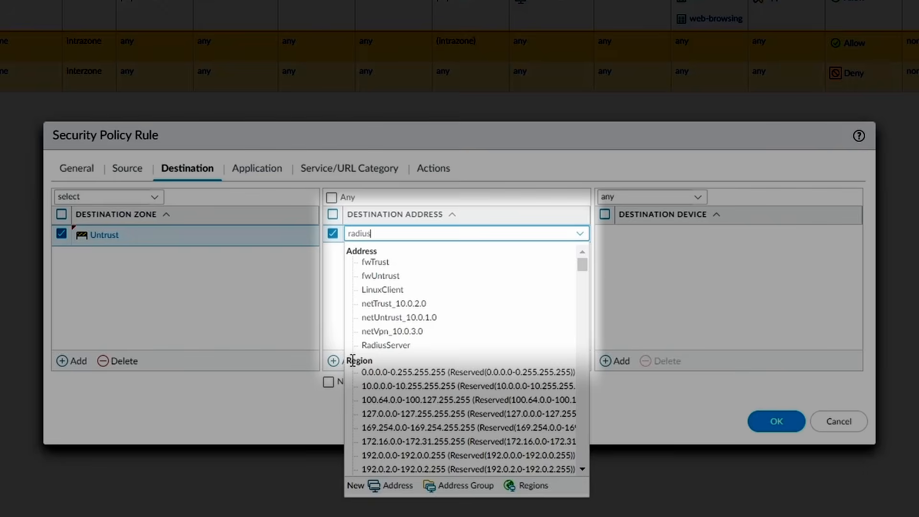
left_click(389, 264)
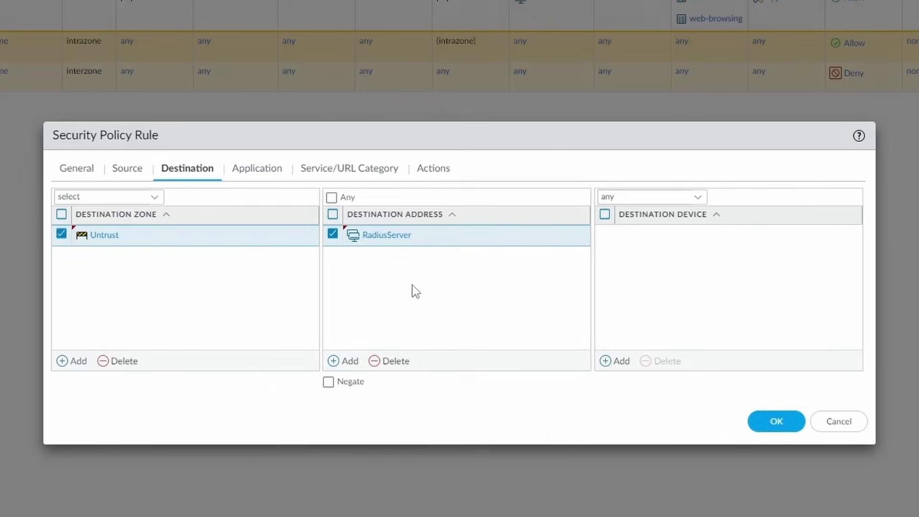
Allow the radius application and save the fwToRadius rule.
left_click(257, 173)
left_click(76, 362)
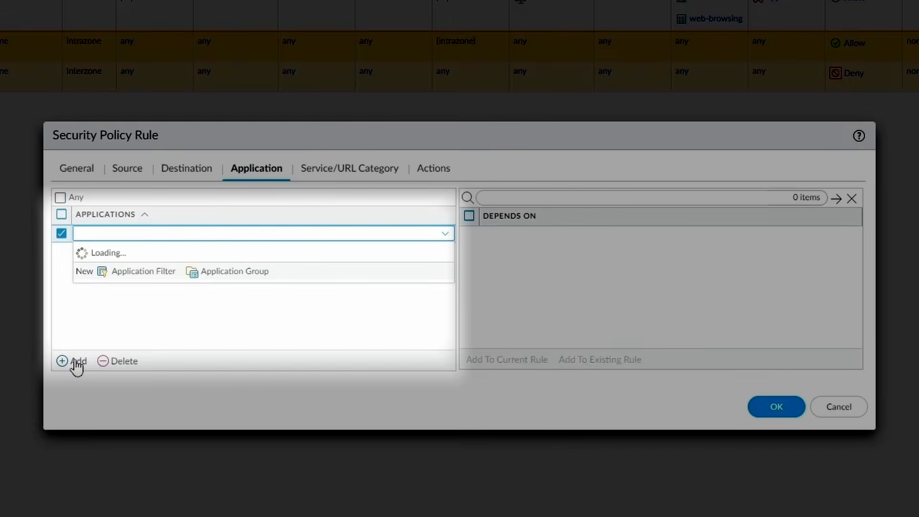
type("radius")
left_click(121, 267)
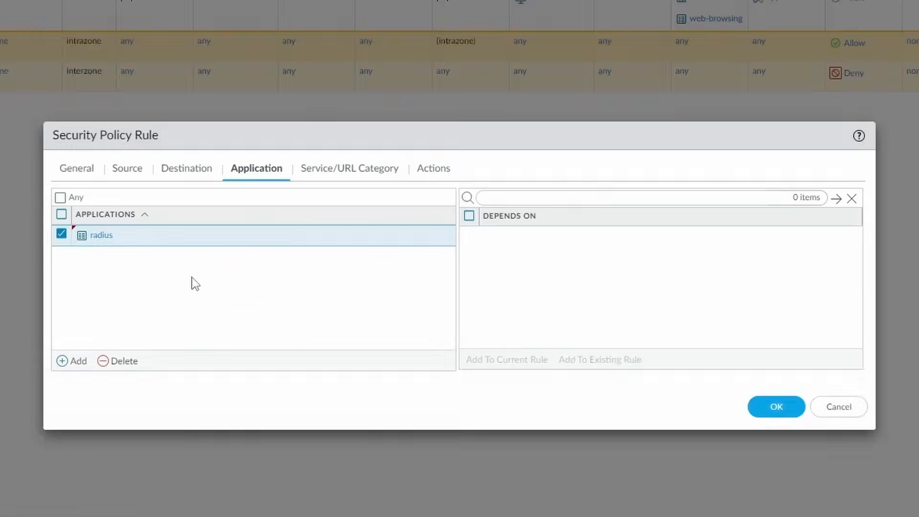
left_click(443, 196)
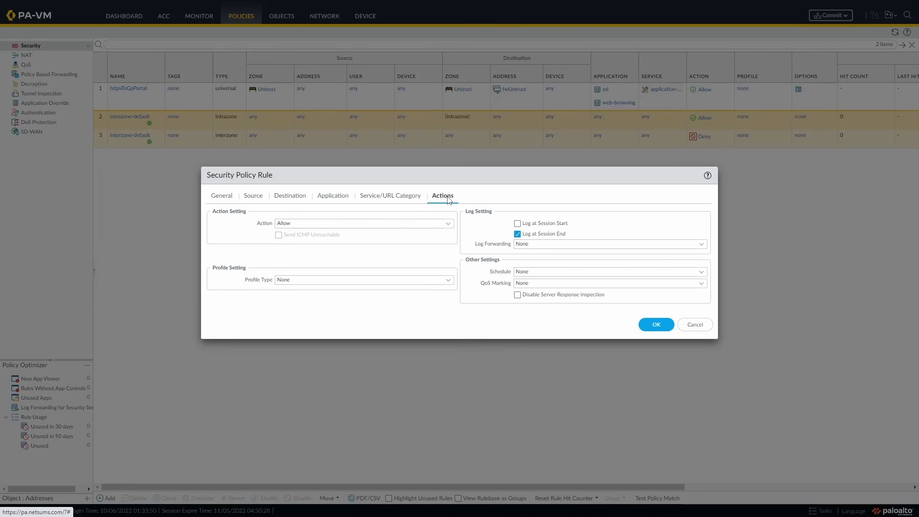
left_click(656, 325)
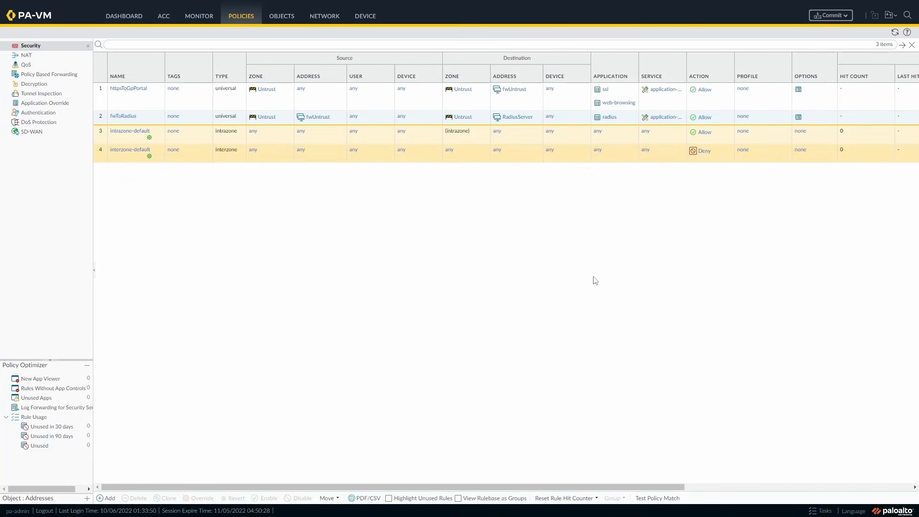
Check that the RADIUS service route uses ethernet1/1 (10.0.1.4/24), then close without changes.
left_click(365, 16)
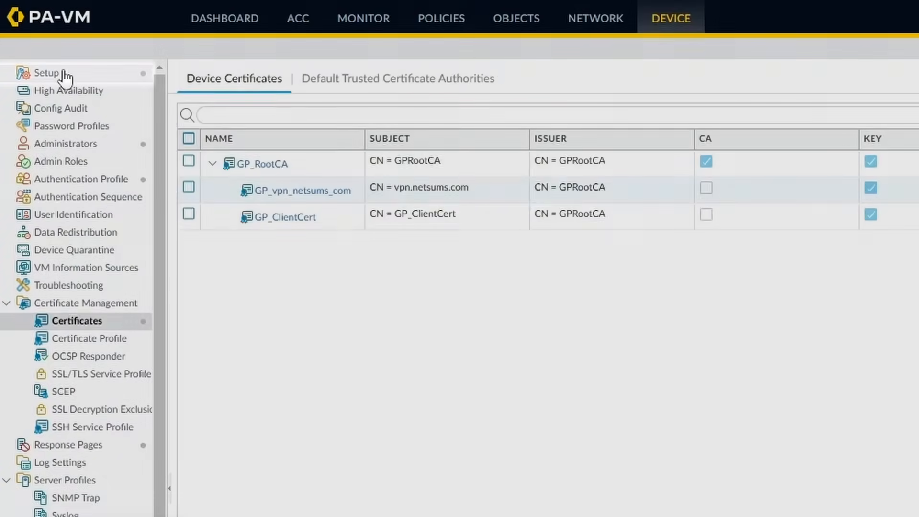
left_click(67, 74)
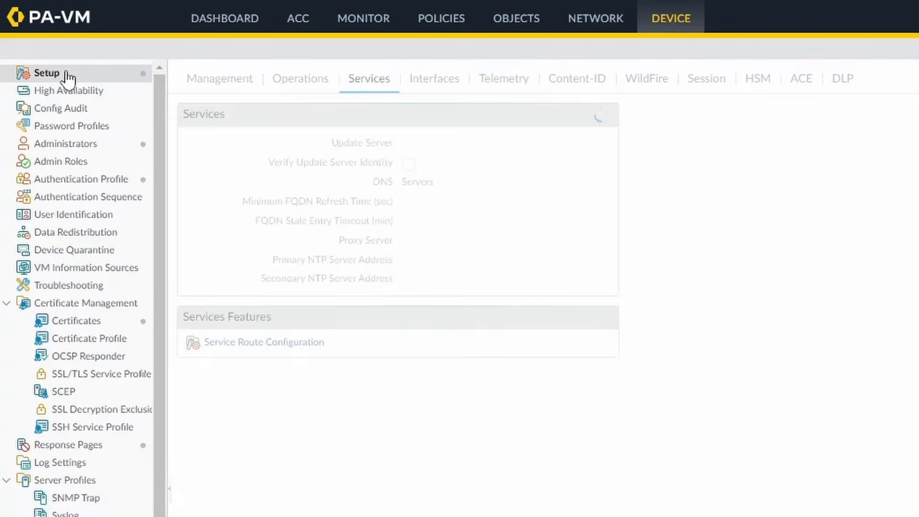
left_click(301, 380)
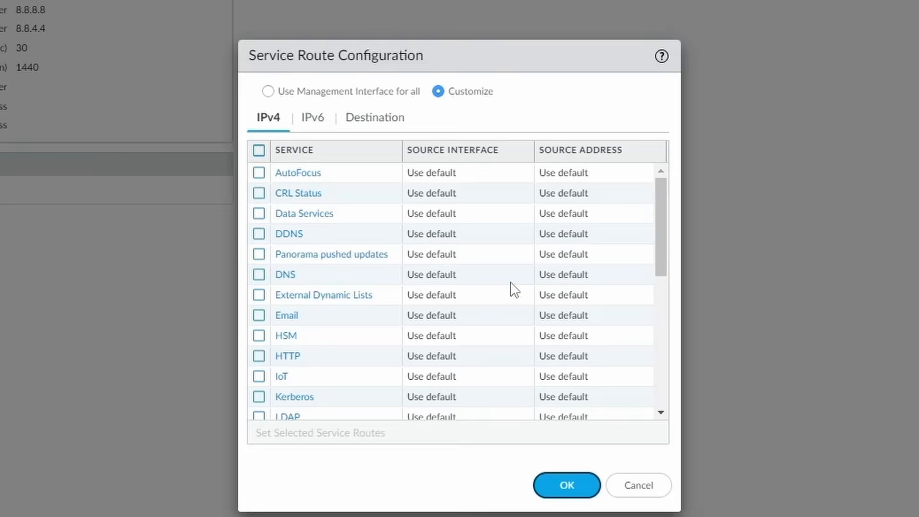
left_click_drag(651, 256, 660, 340)
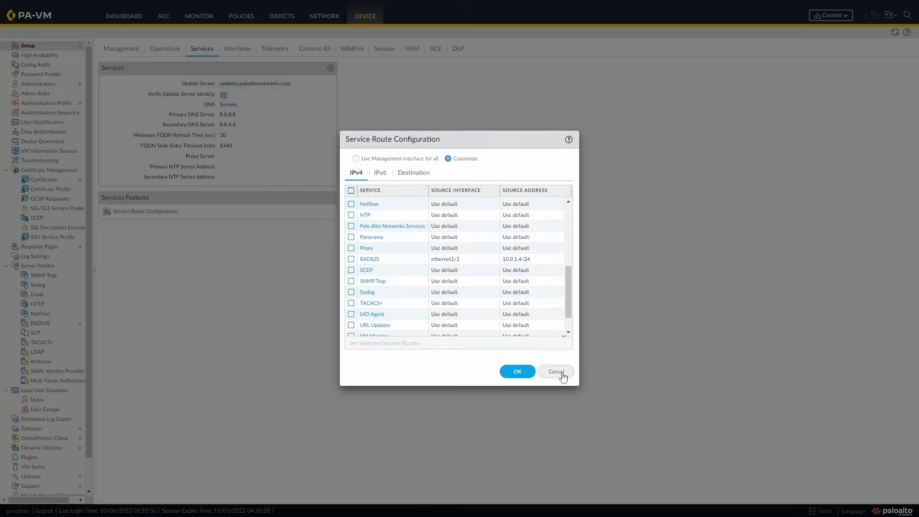
left_click(639, 485)
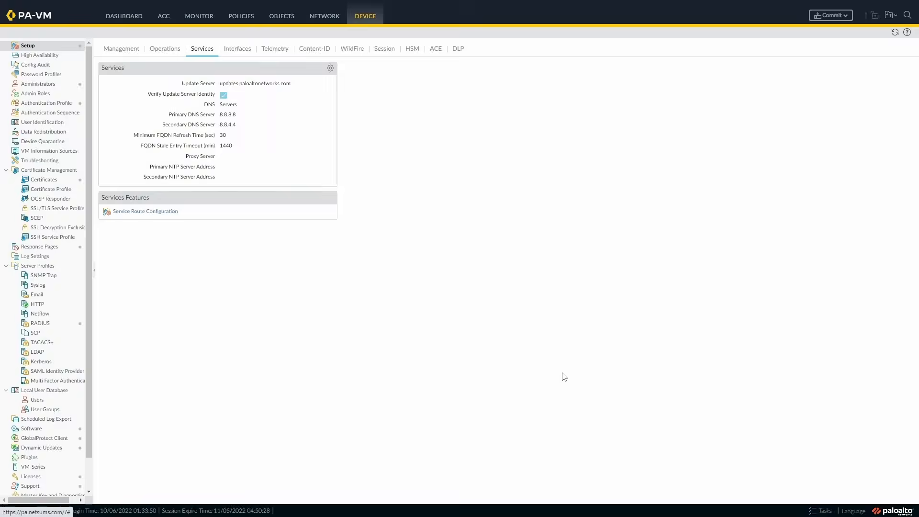
Review the Ethernet interfaces under Network > Interfaces.
left_click(329, 19)
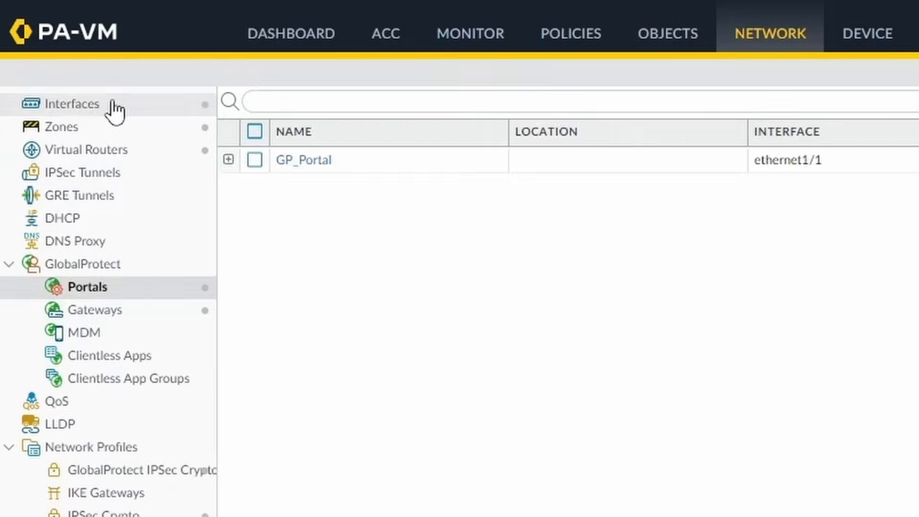
left_click(42, 46)
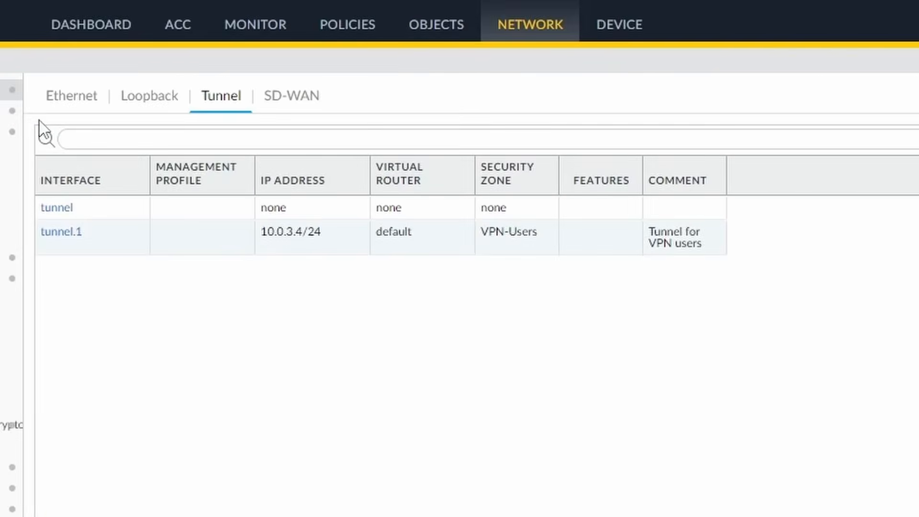
left_click(67, 98)
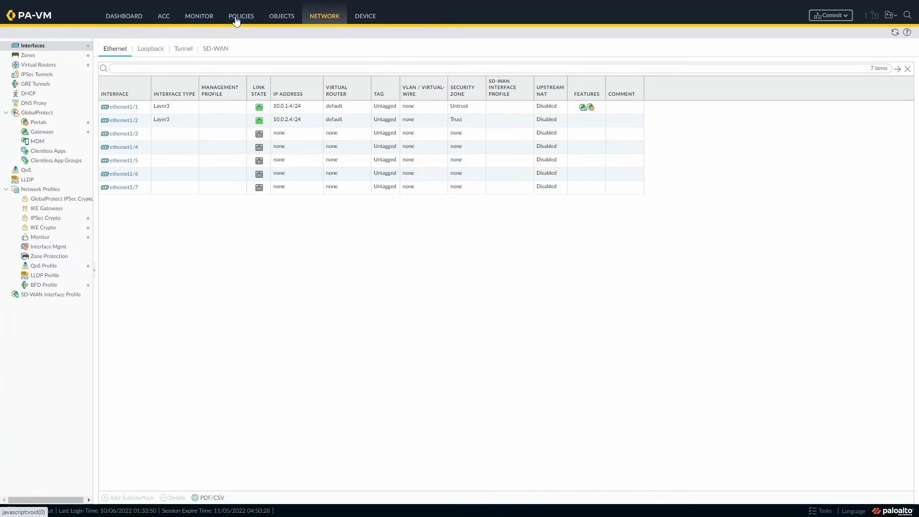
Return to the Security rules and select httpsToGpPortal and fwToRadius.
left_click(236, 19)
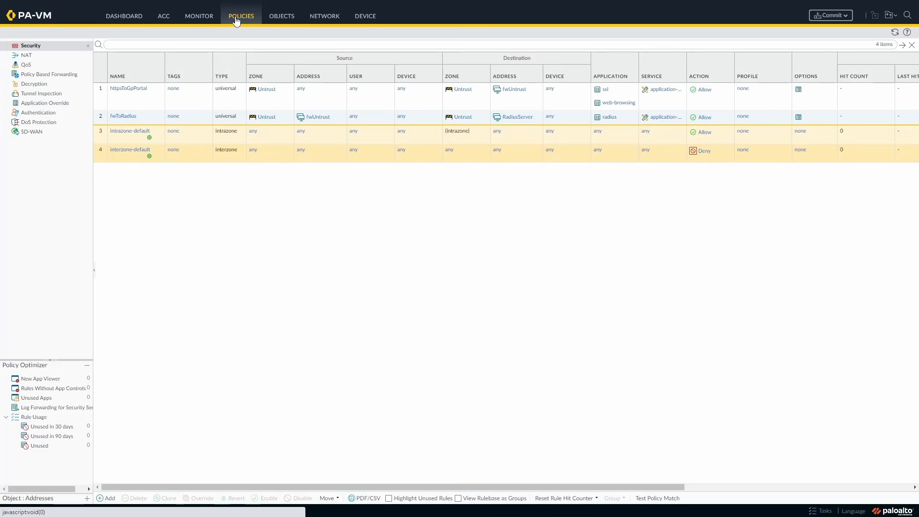
left_click(150, 103)
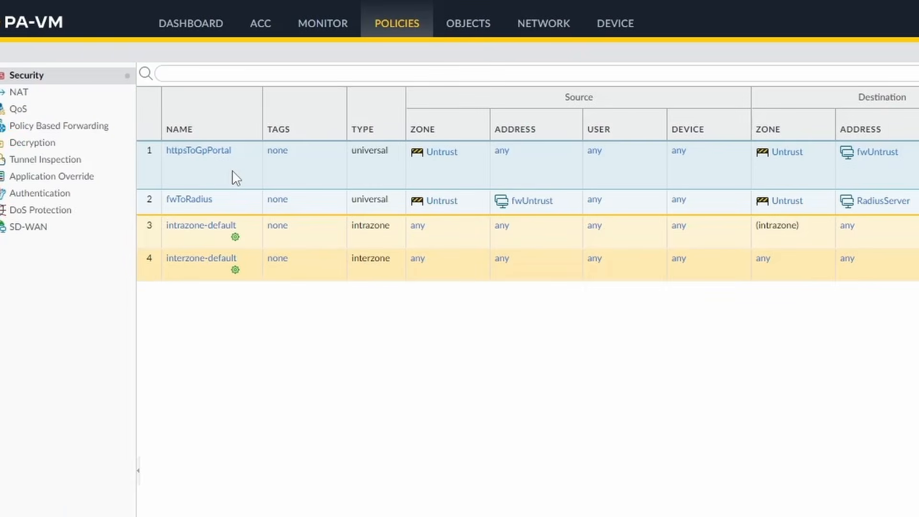
left_click(230, 211)
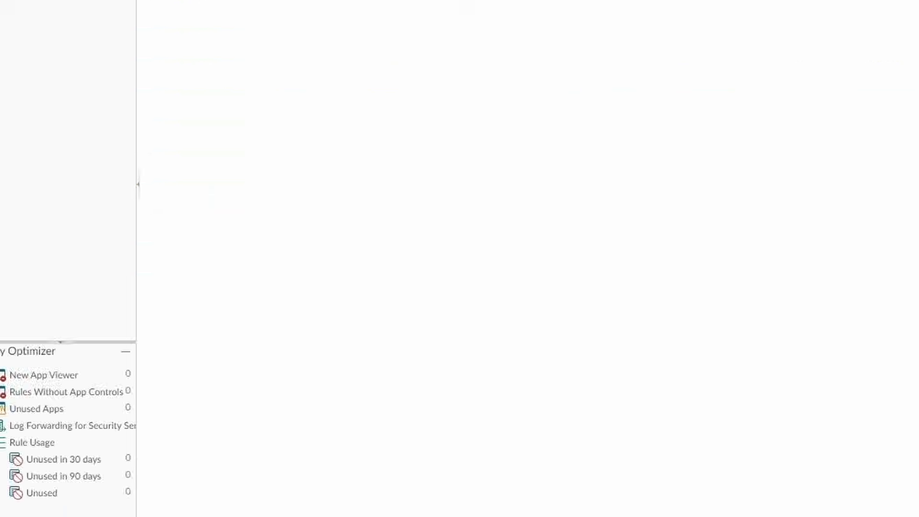
Start rule vpnToLinuxServer with source zone VPN-Users and source address netVpn_10.0.3.0.
left_click(156, 471)
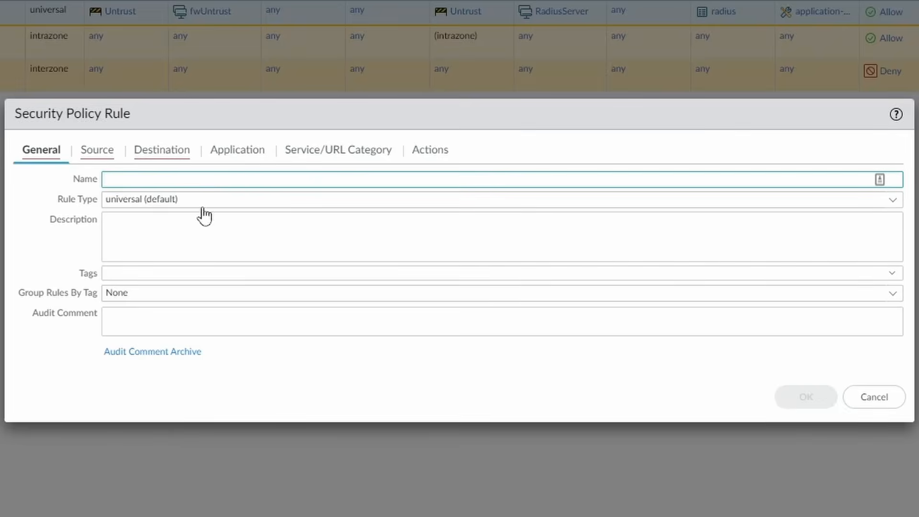
type("vpnToLinuxServer")
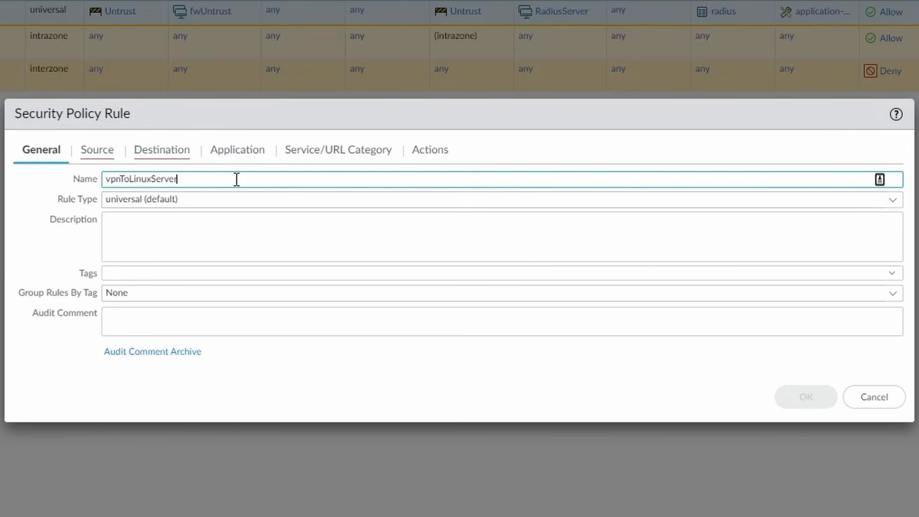
left_click(222, 255)
type("A")
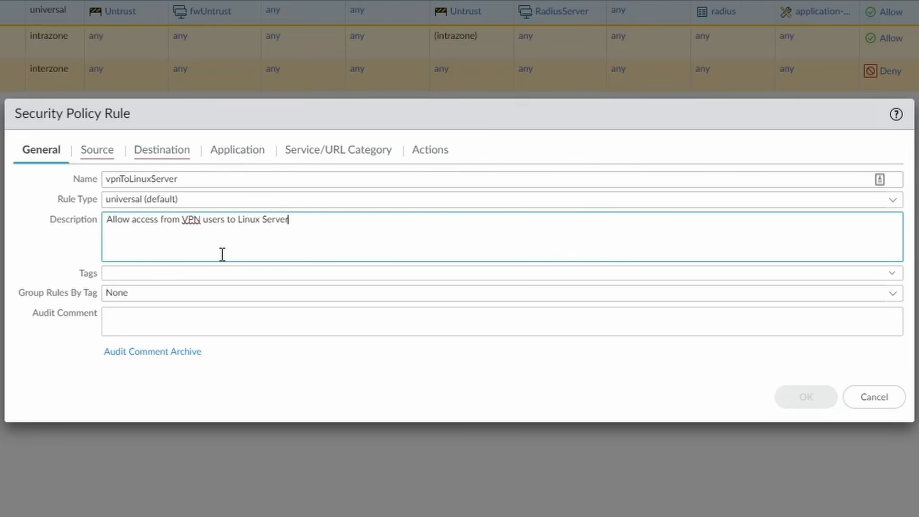
left_click(114, 161)
left_click(40, 363)
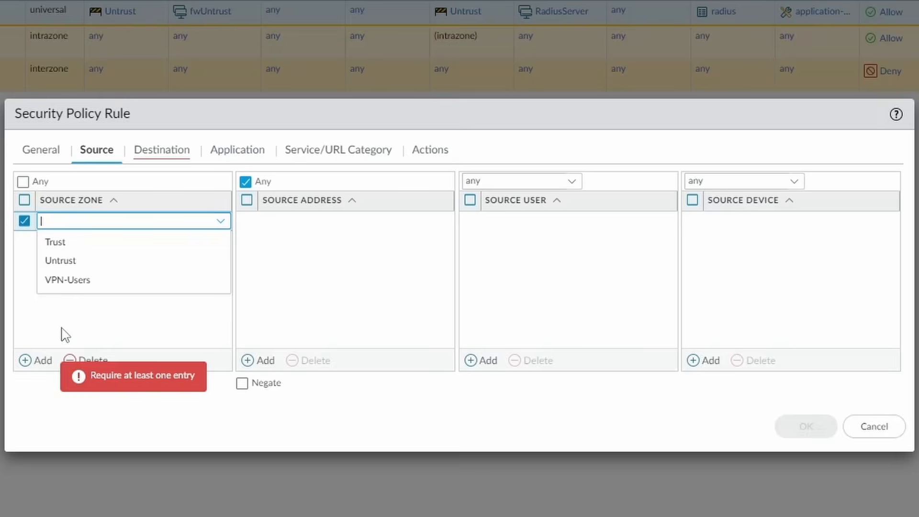
left_click(84, 281)
left_click(149, 282)
left_click(263, 362)
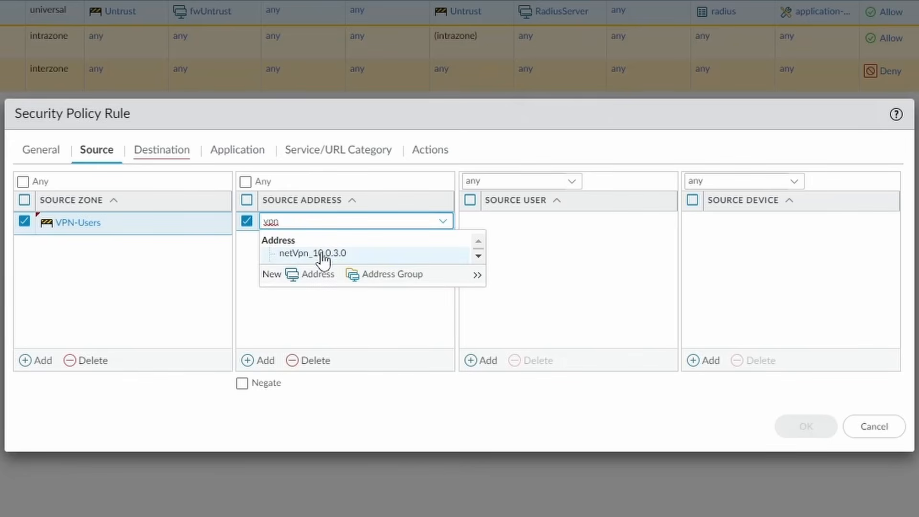
left_click(318, 253)
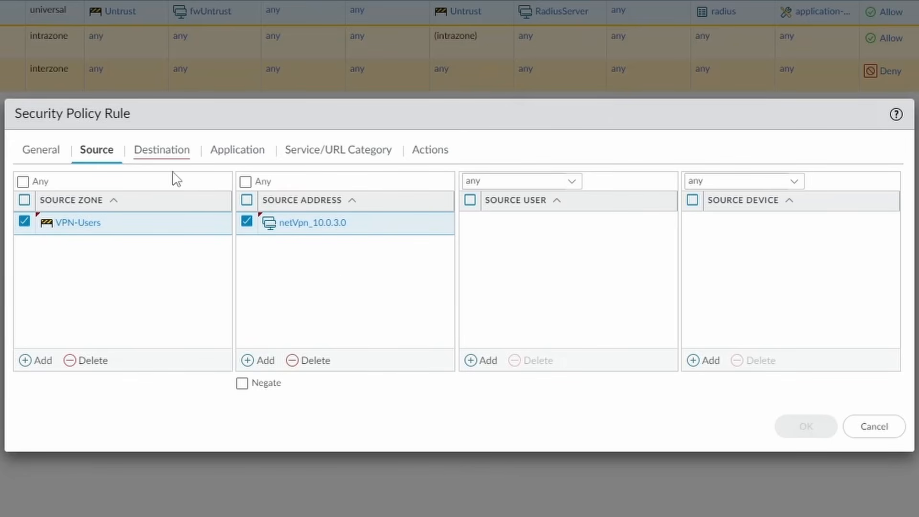
Set the rule's destination to zone Trust and address LinuxClient.
left_click(158, 157)
left_click(33, 363)
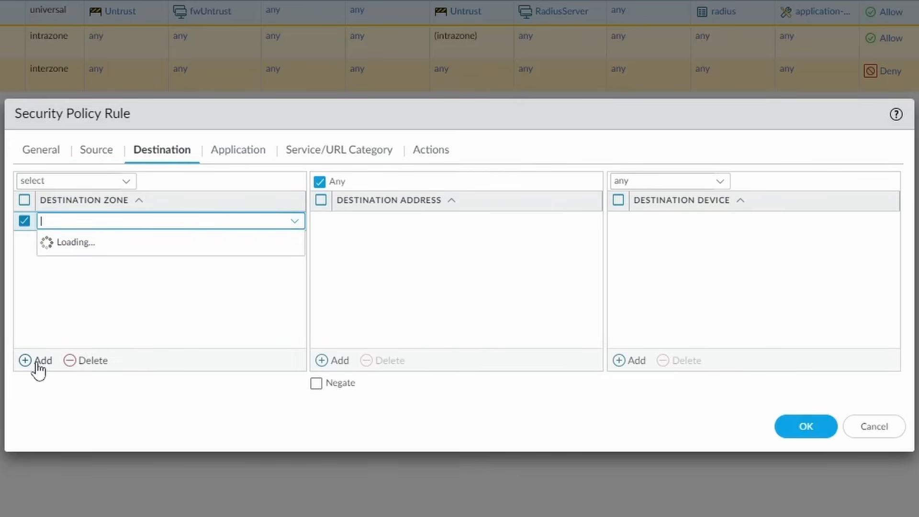
type("trus")
left_click(83, 248)
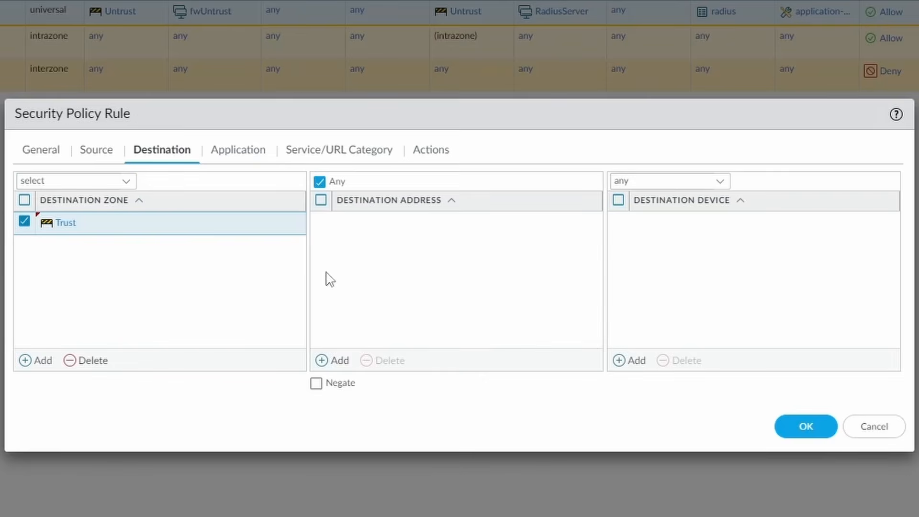
left_click(341, 361)
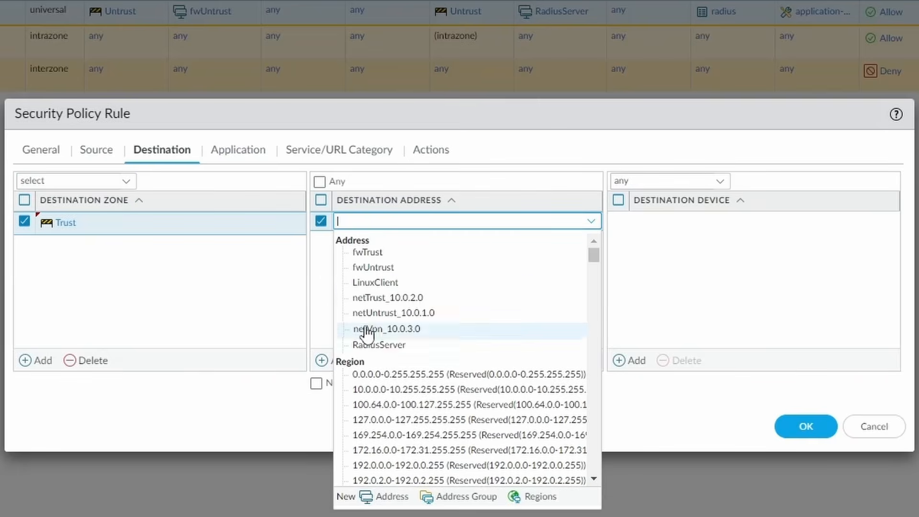
left_click(392, 286)
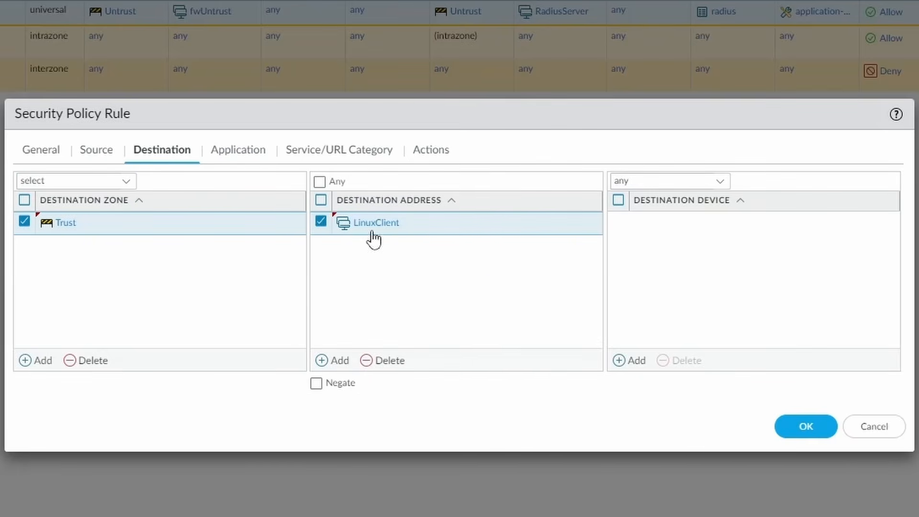
Allow applications ssl, web-browsing and ssh, then save the rule.
left_click(242, 151)
left_click(38, 361)
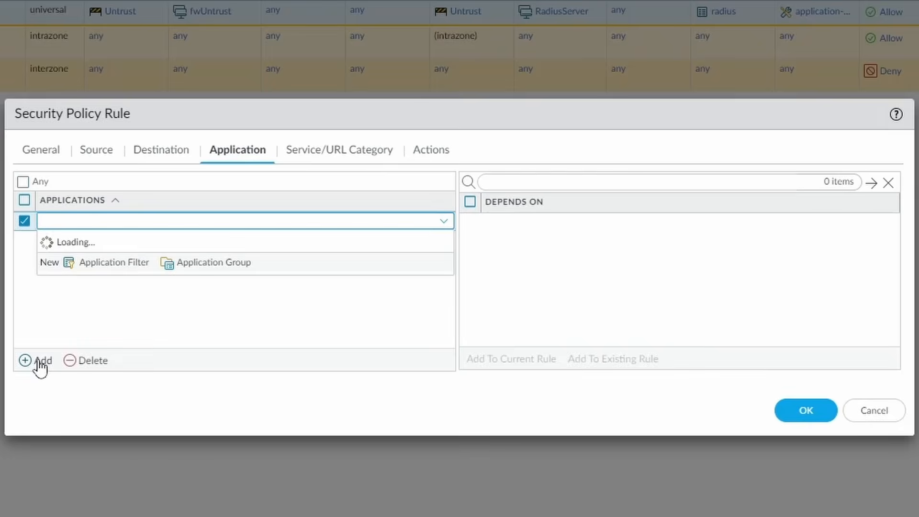
type("ssl")
left_click(82, 273)
left_click(41, 361)
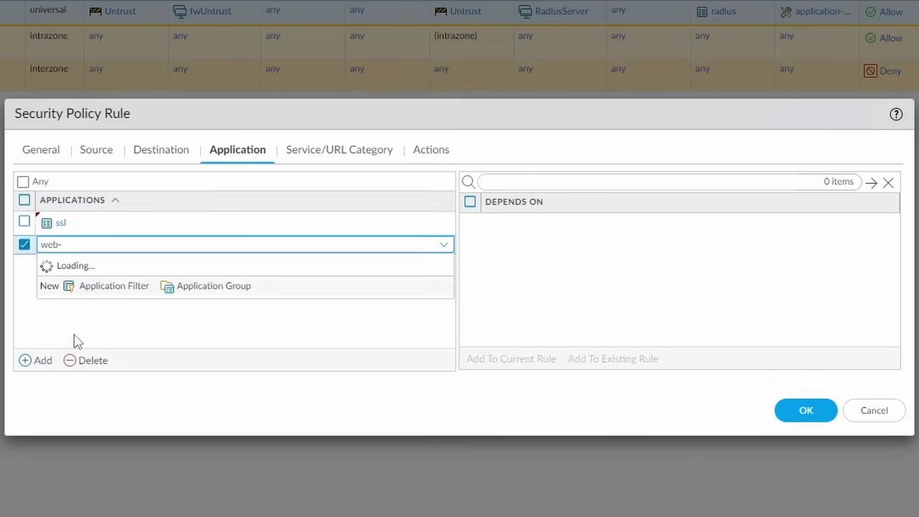
left_click(86, 353)
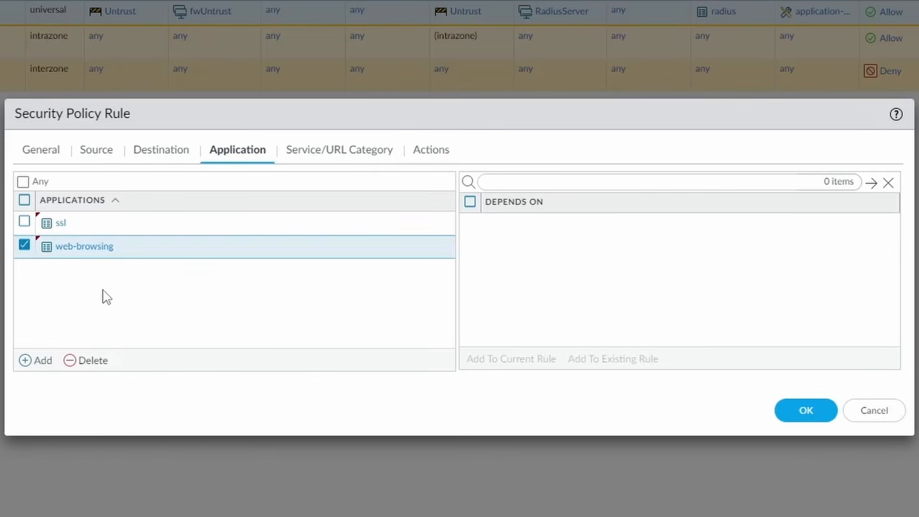
left_click(40, 362)
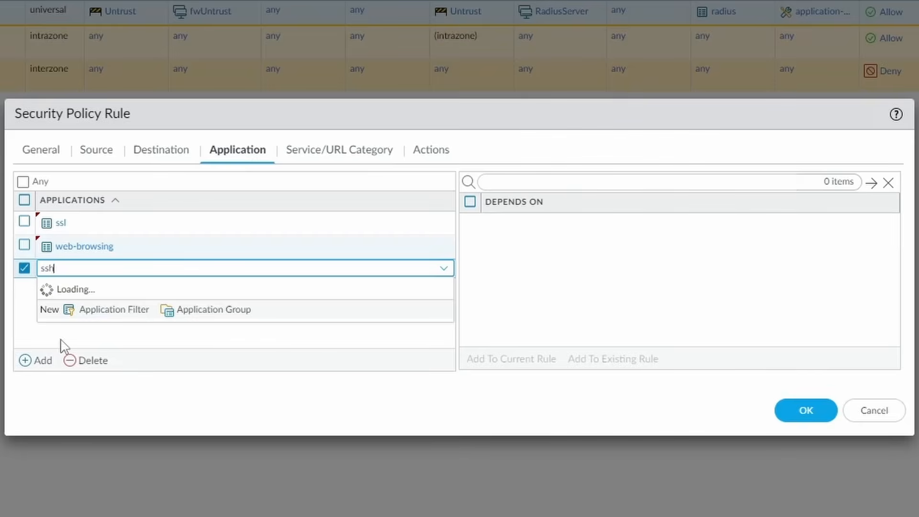
left_click(73, 303)
left_click(159, 297)
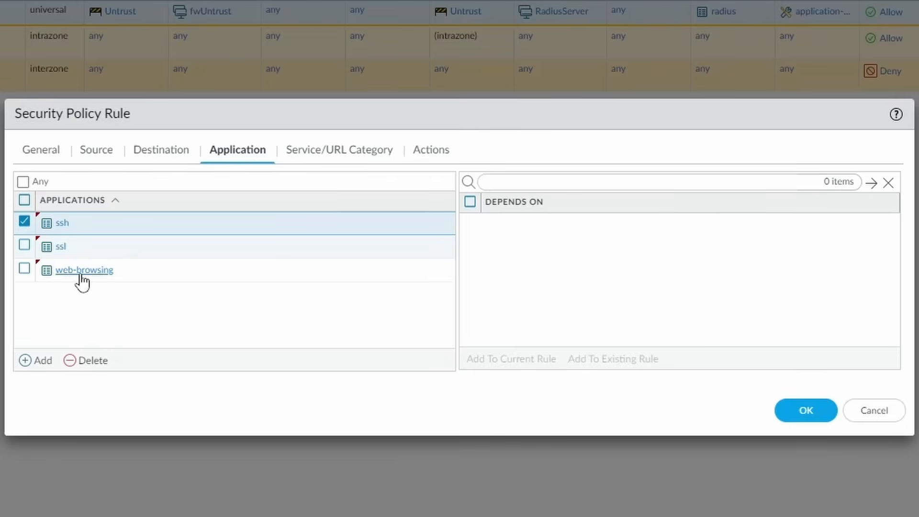
left_click(433, 154)
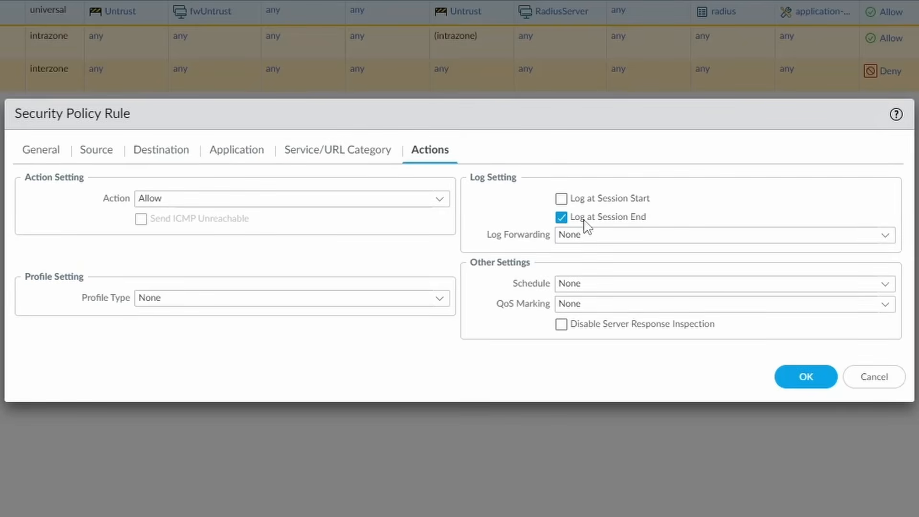
left_click(807, 378)
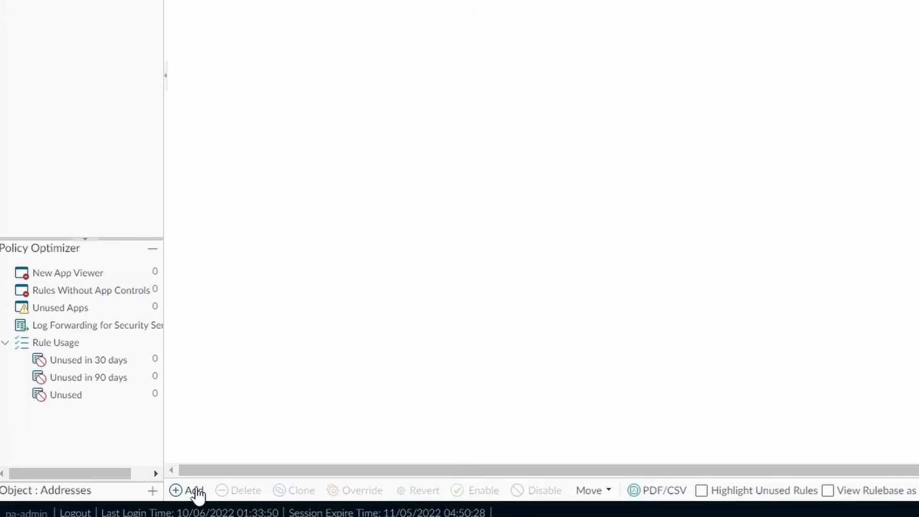
Create rule DenyAny, described 'Deny any', from any source zone to any destination zone.
left_click(194, 490)
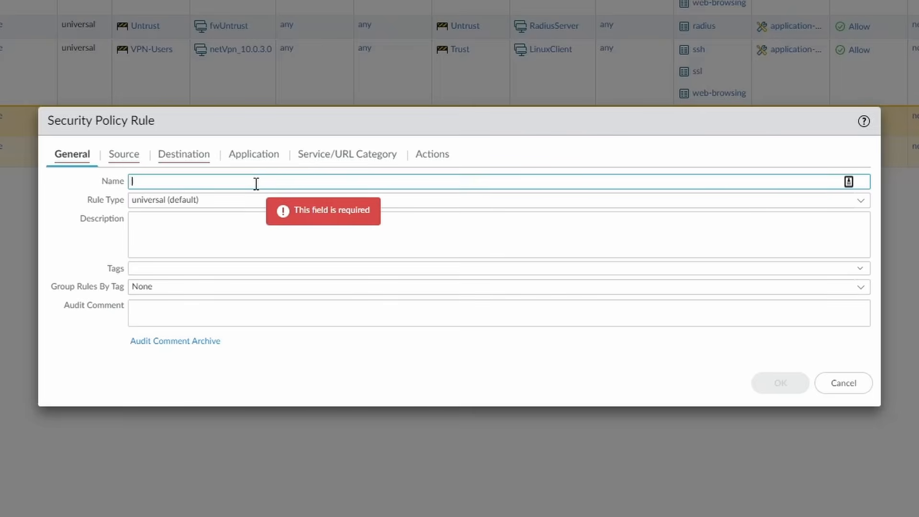
type("DenyAny")
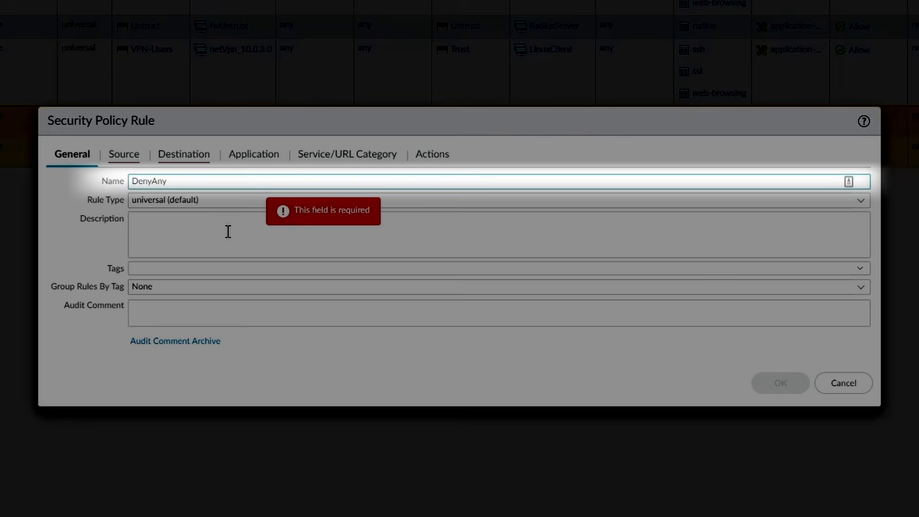
left_click(229, 231)
type("Deny ")
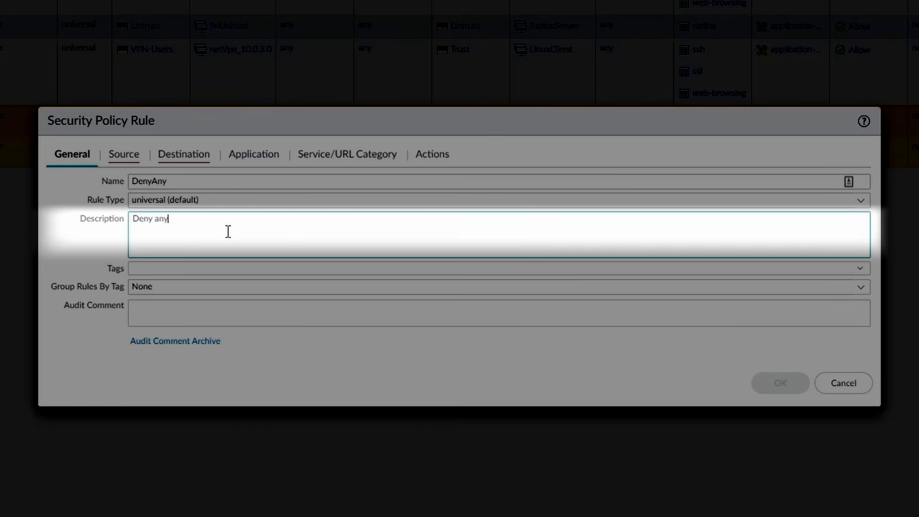
type("any")
left_click(123, 155)
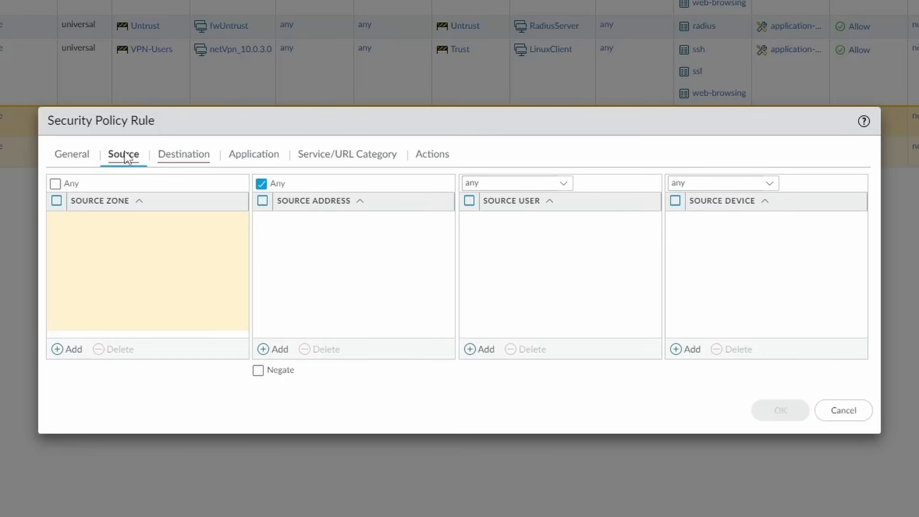
left_click(56, 183)
left_click(187, 154)
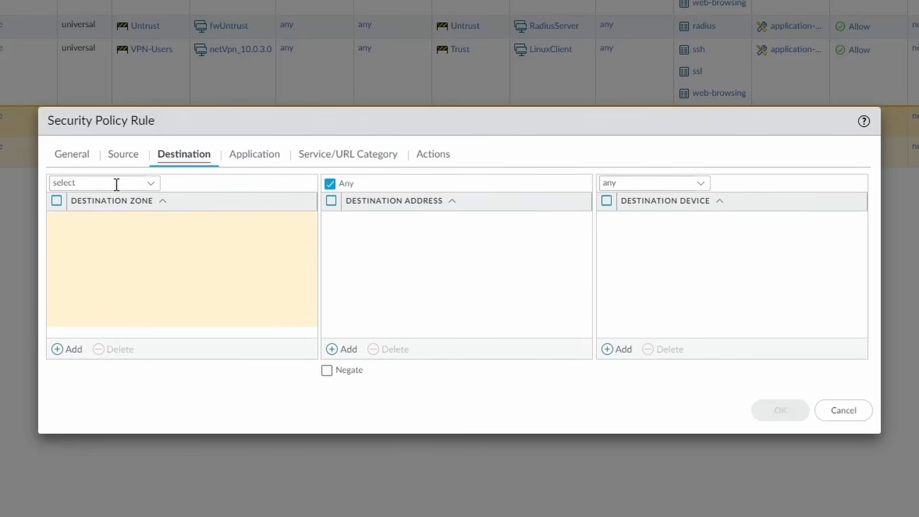
left_click(116, 185)
left_click(82, 220)
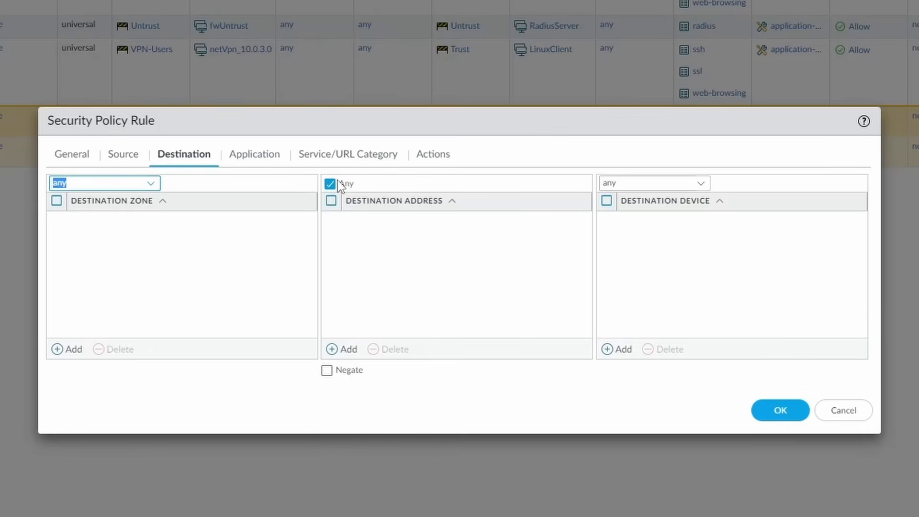
Set the service to any and the action to Deny, then save the rule.
left_click(263, 157)
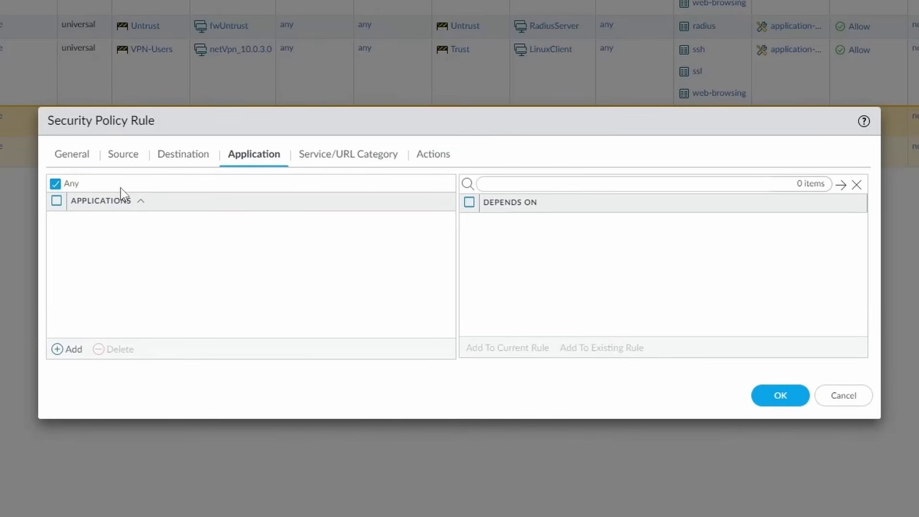
left_click(335, 156)
left_click(153, 186)
left_click(87, 224)
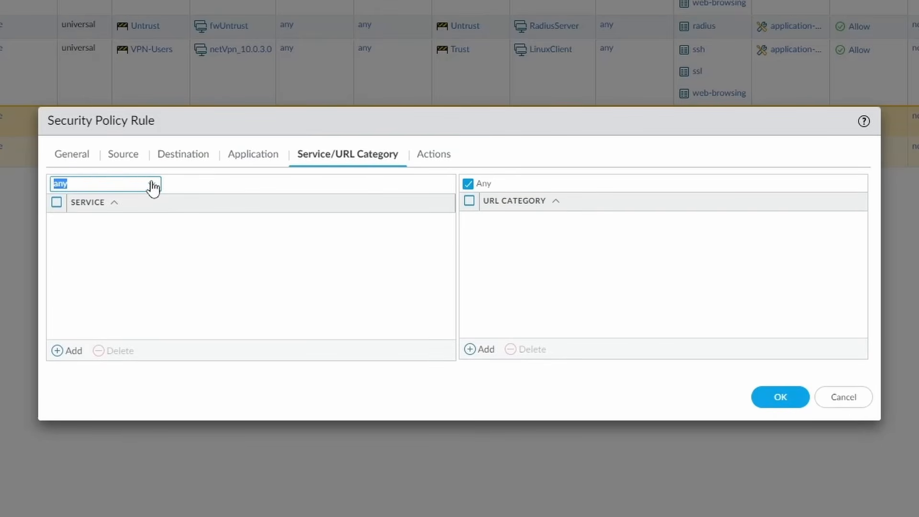
left_click(434, 154)
left_click(426, 199)
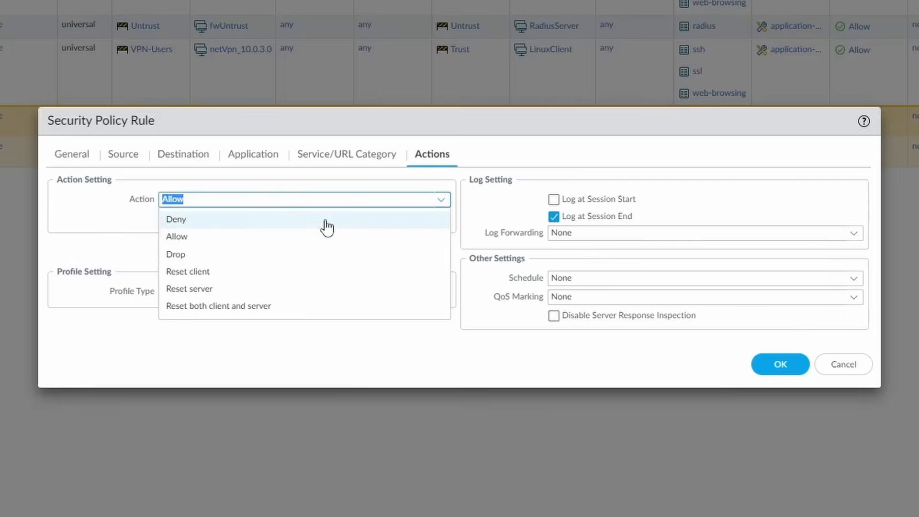
left_click(303, 263)
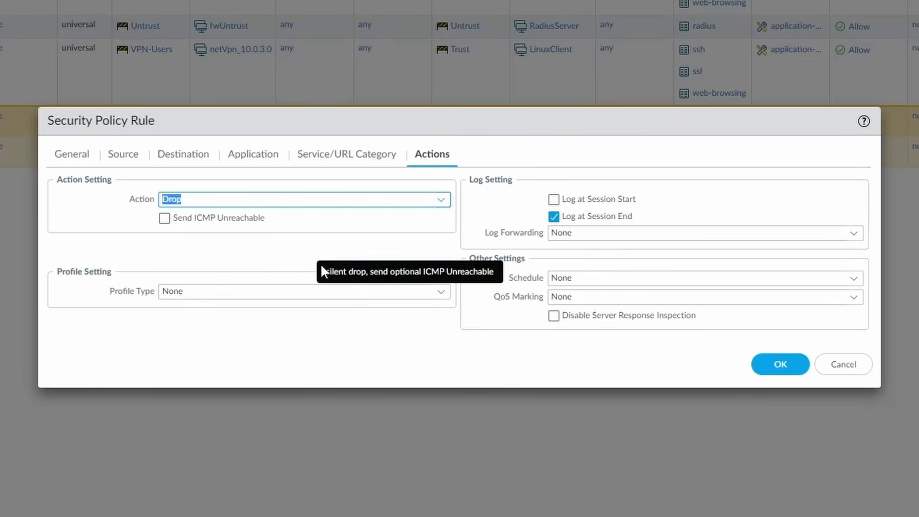
left_click(450, 199)
left_click(367, 219)
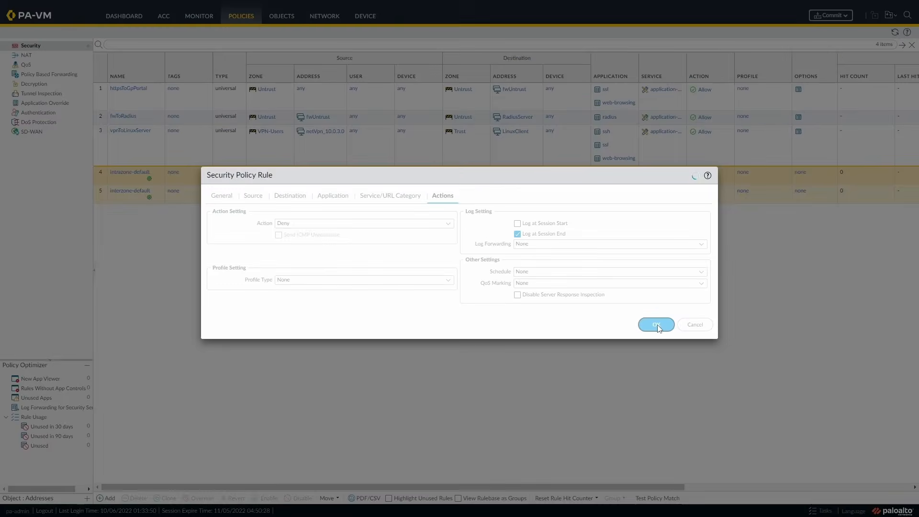
left_click(777, 366)
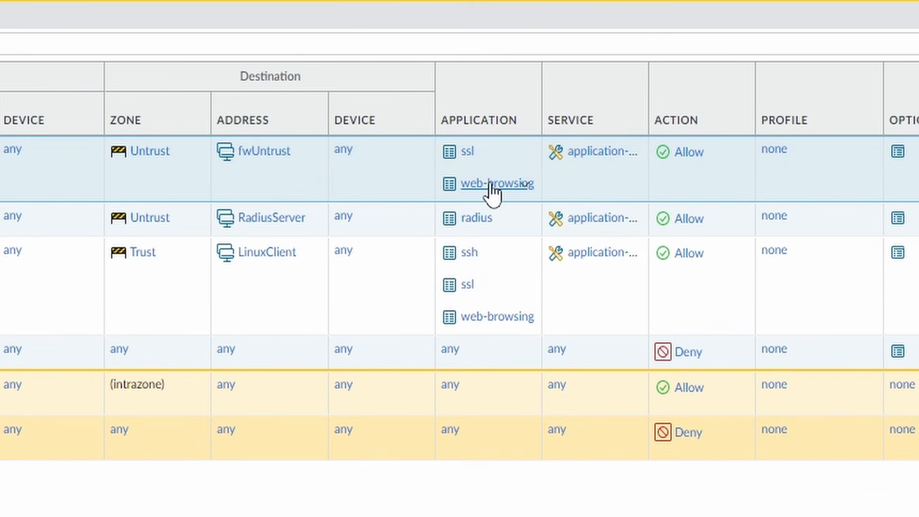
Add panos-global-protect to httpsToGpPortal's applications, then view Network > GlobalProtect Gateways.
left_click(493, 187)
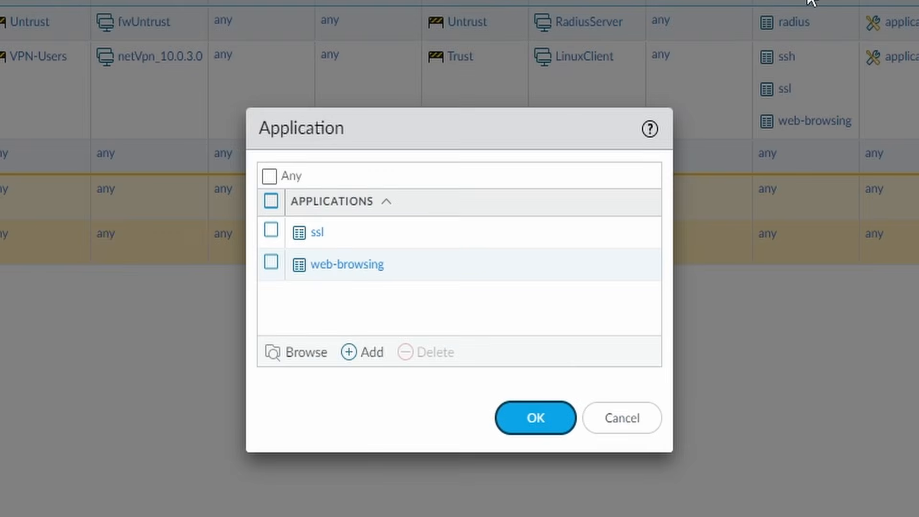
left_click(371, 352)
type("b")
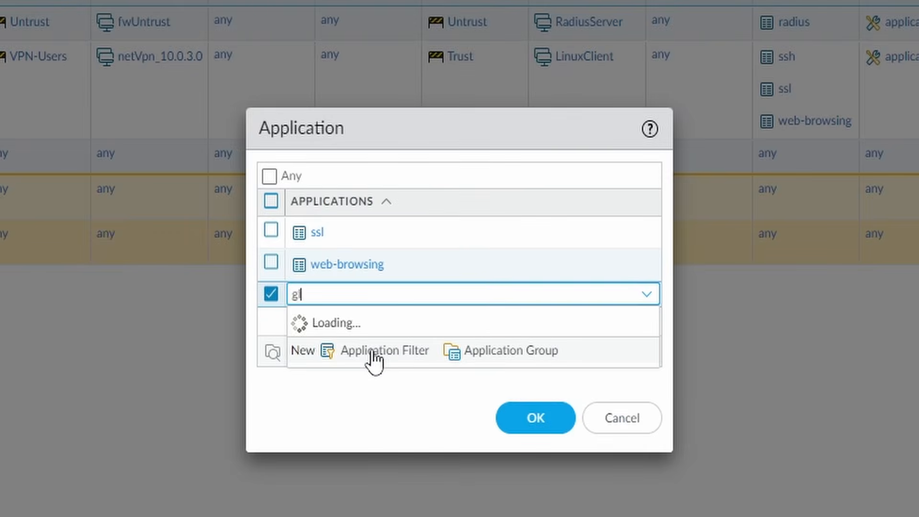
type("al")
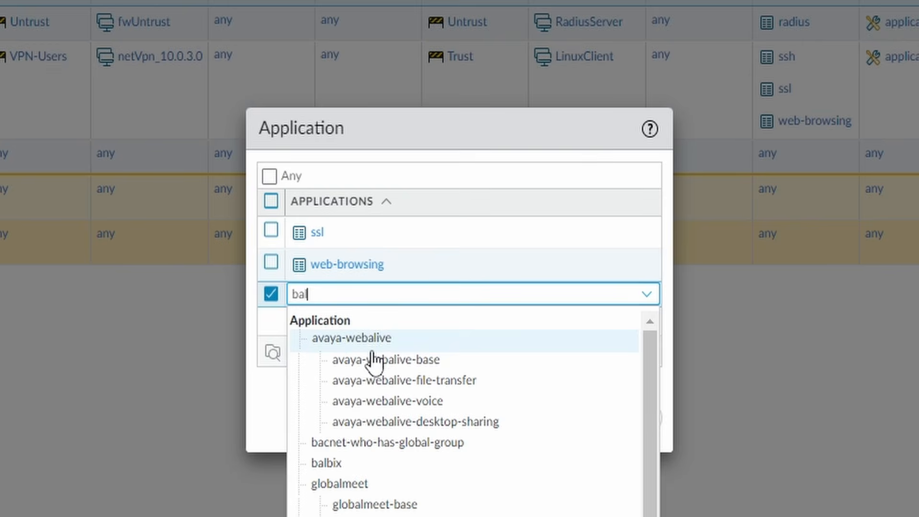
left_click(351, 514)
left_click(343, 403)
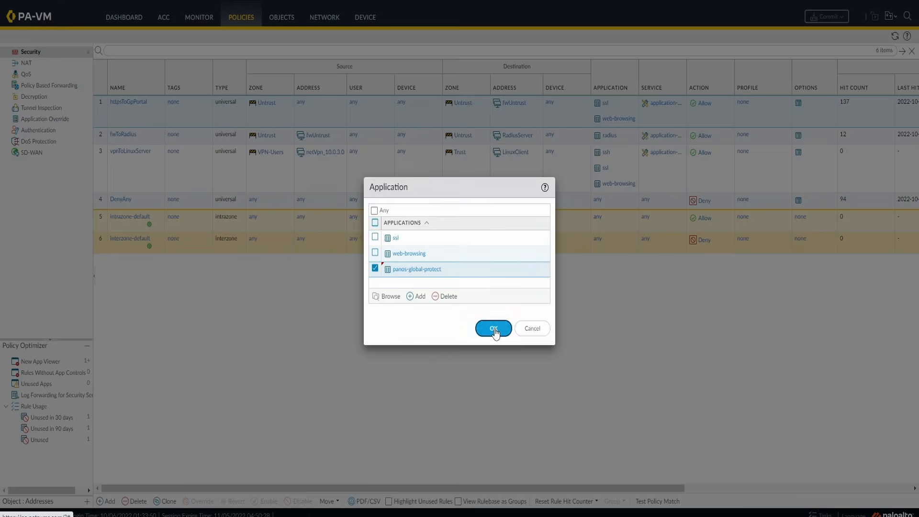
left_click(529, 415)
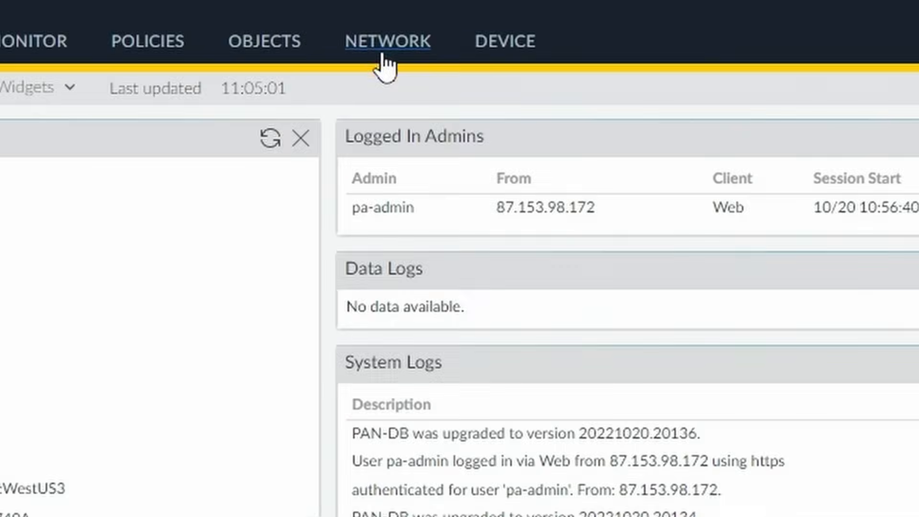
left_click(324, 16)
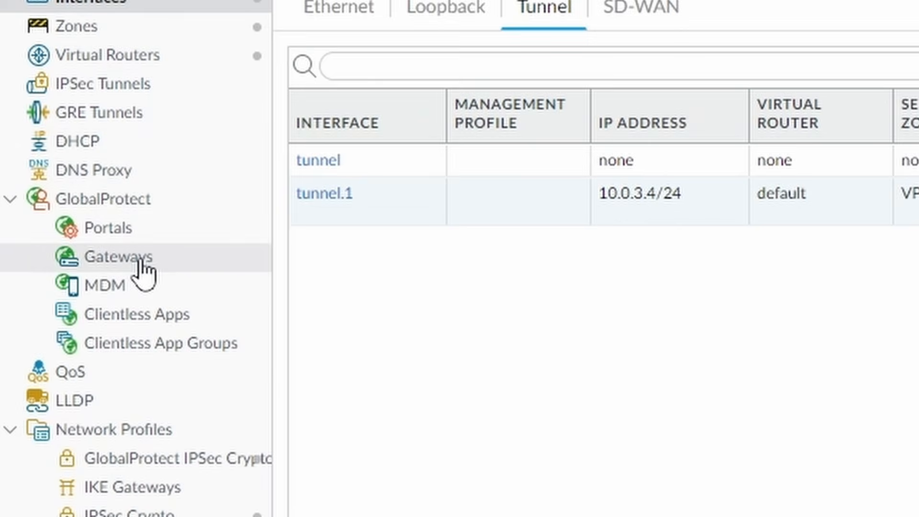
left_click(139, 260)
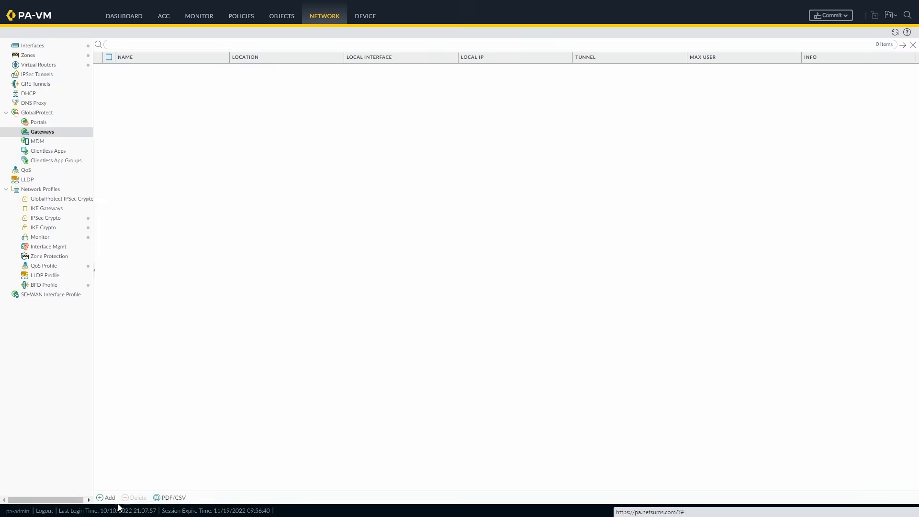
Add gateway GP_Gateway on ethernet1/1 with IPv4 address 10.0.1.4/24.
left_click(245, 477)
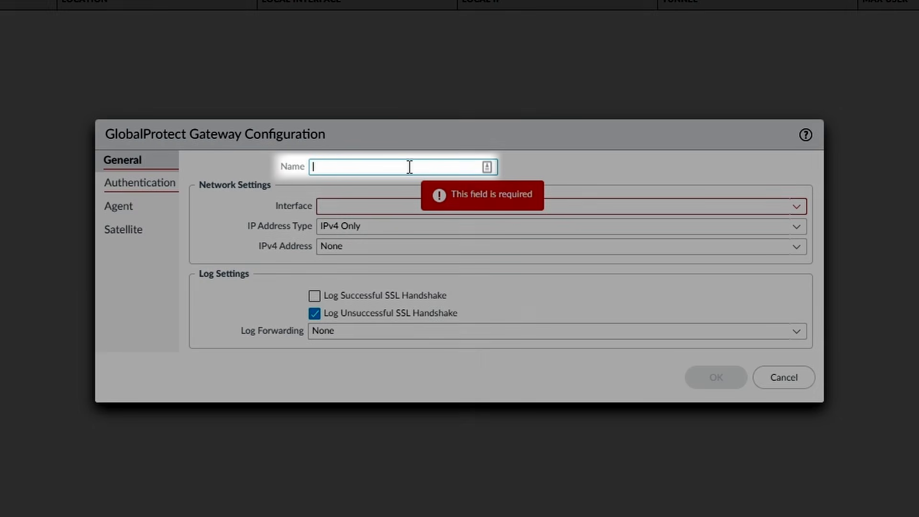
type("GP_Gateway")
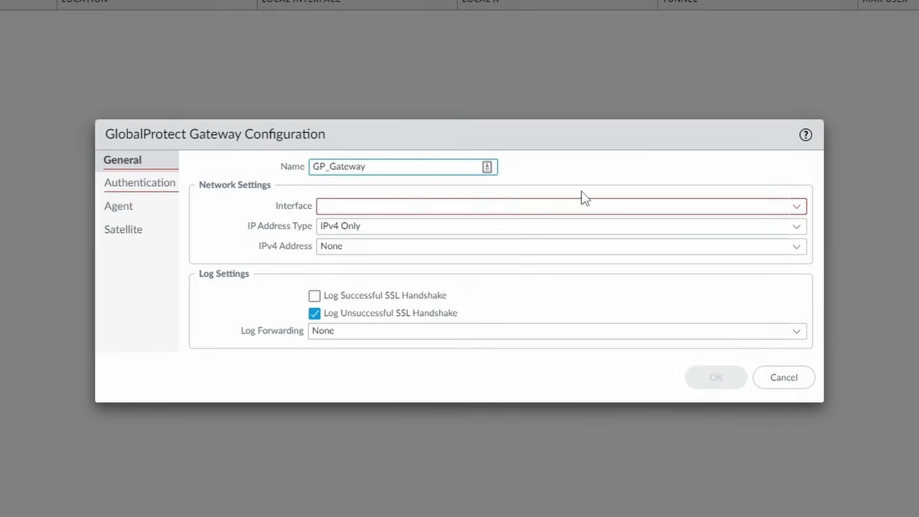
left_click(795, 211)
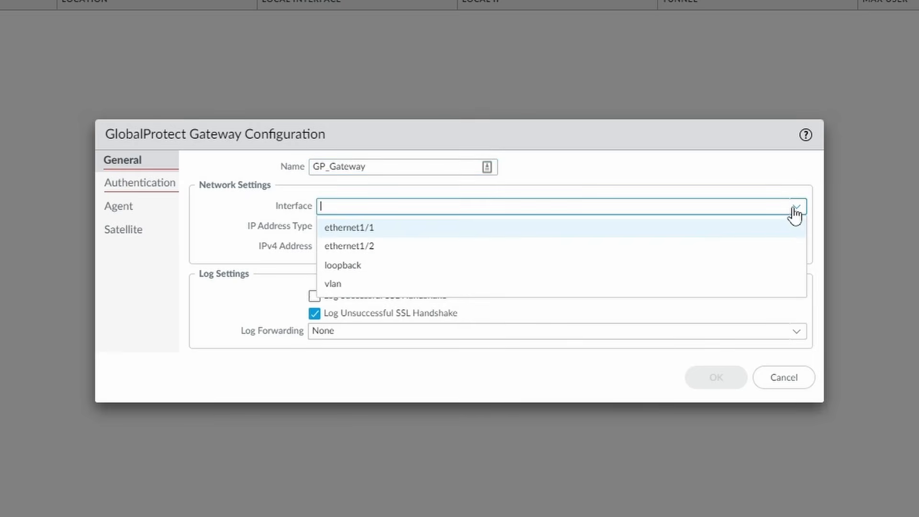
left_click(780, 235)
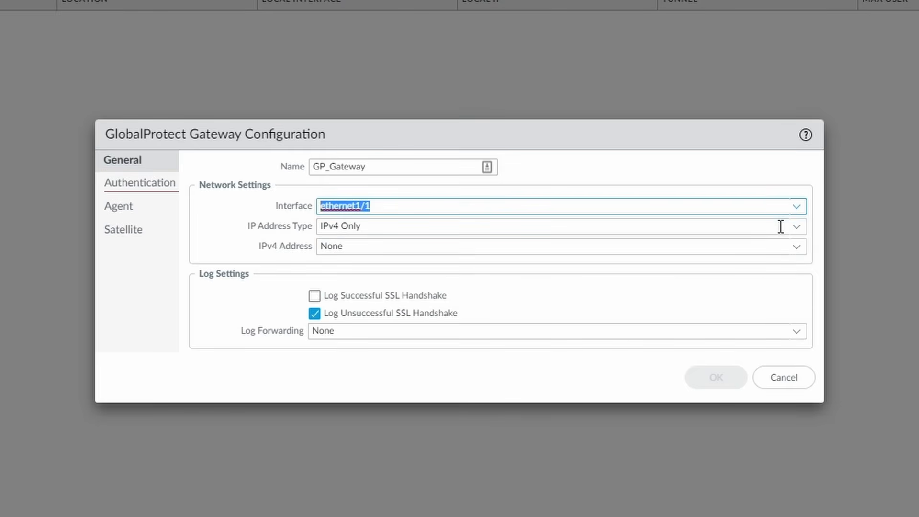
left_click(797, 249)
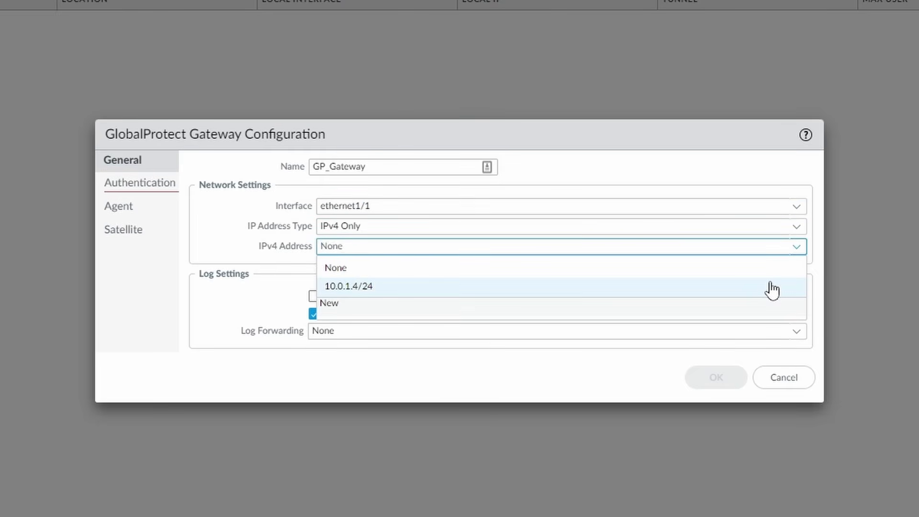
left_click(772, 287)
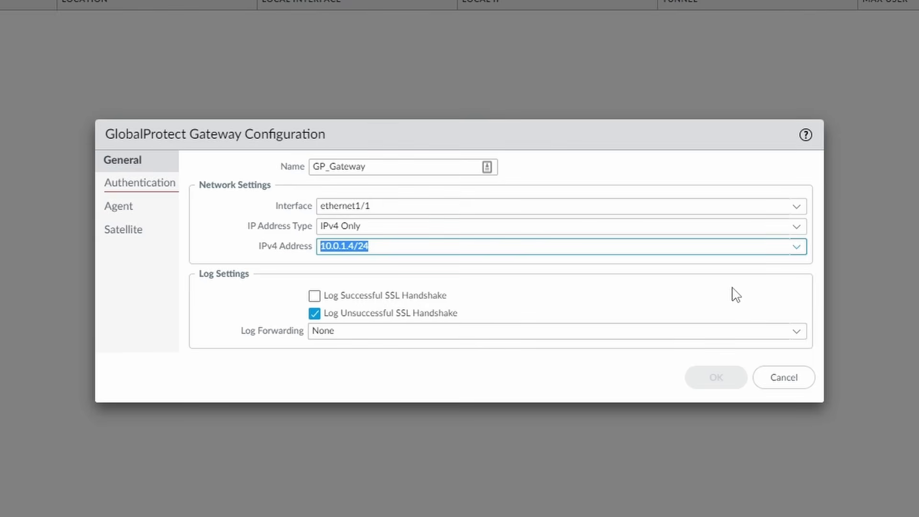
left_click(145, 190)
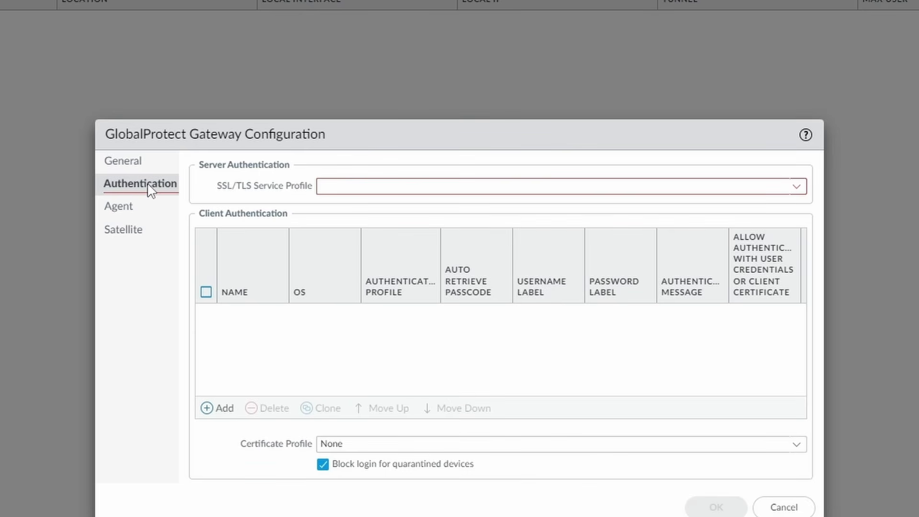
Use GP_CertificateProfile and add client auth GP_Gateway-Client-Auth via GP_RadiusAuthentication, credentials or certificate.
left_click(796, 188)
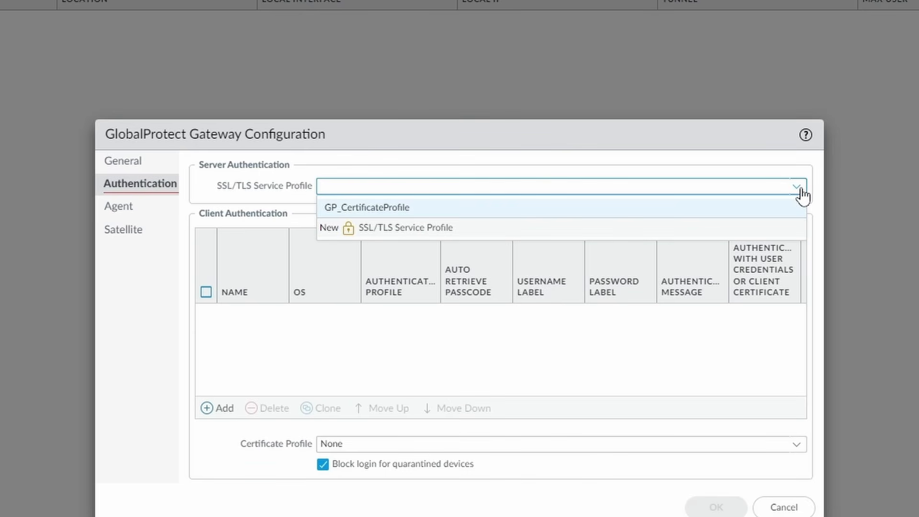
left_click(705, 214)
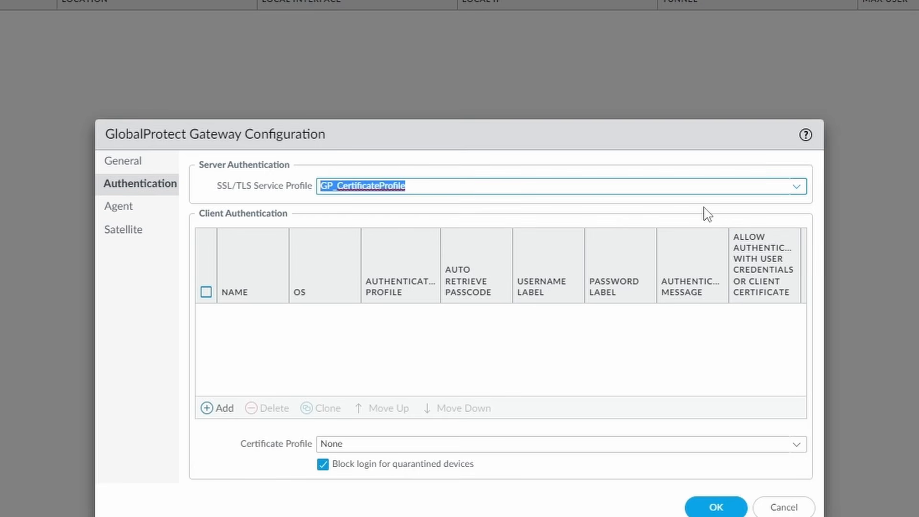
left_click(211, 408)
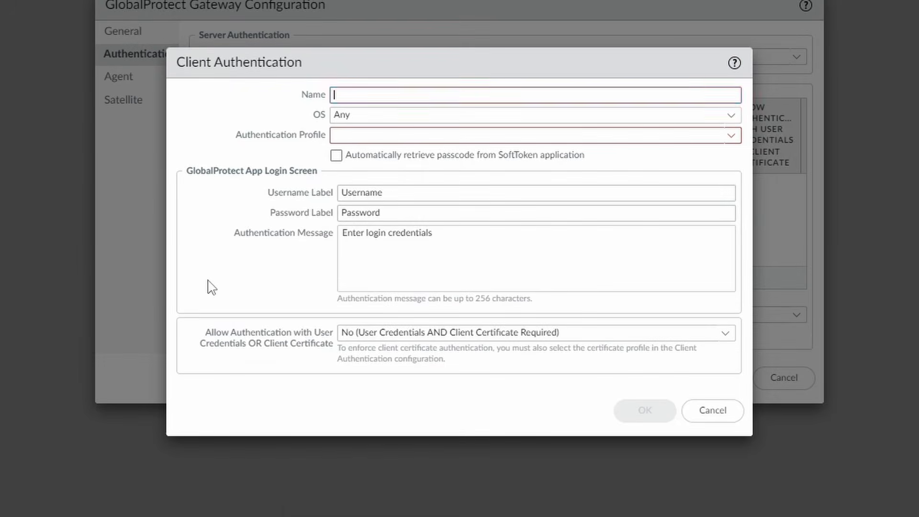
type("GP_")
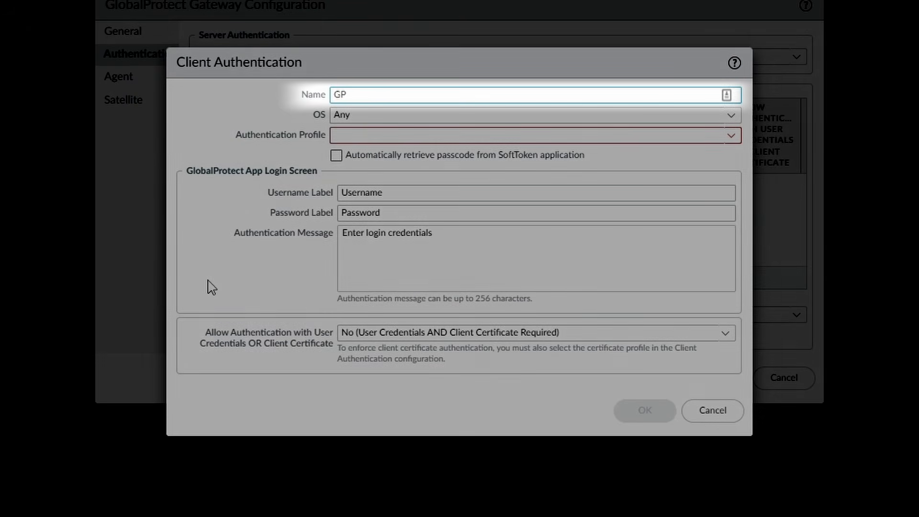
type("Gateway-Client-Auth")
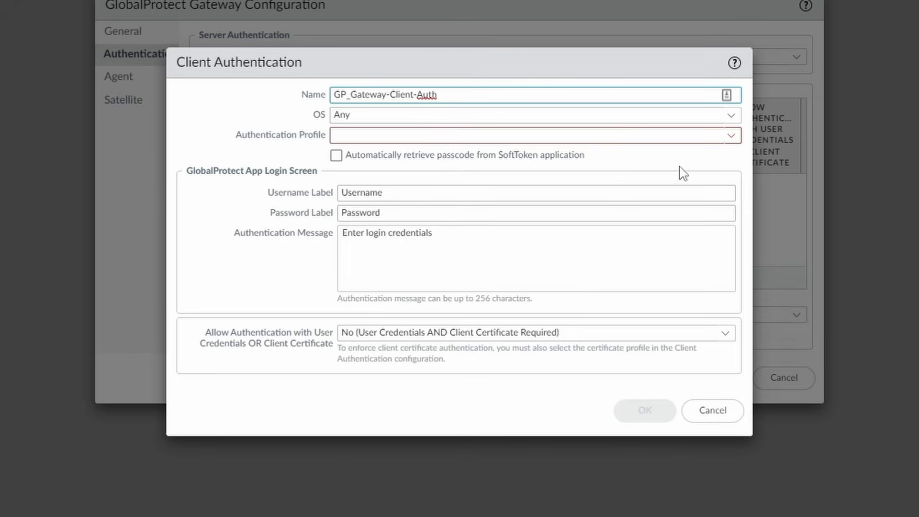
left_click(729, 137)
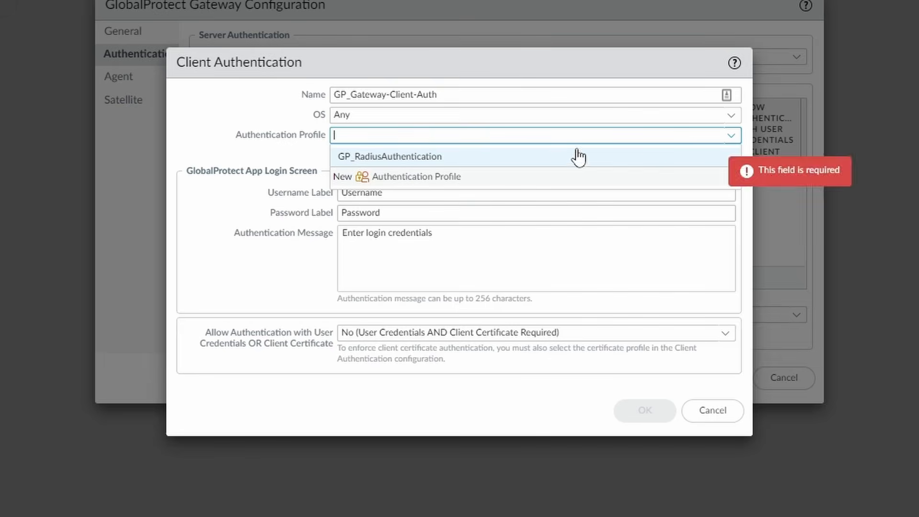
left_click(553, 158)
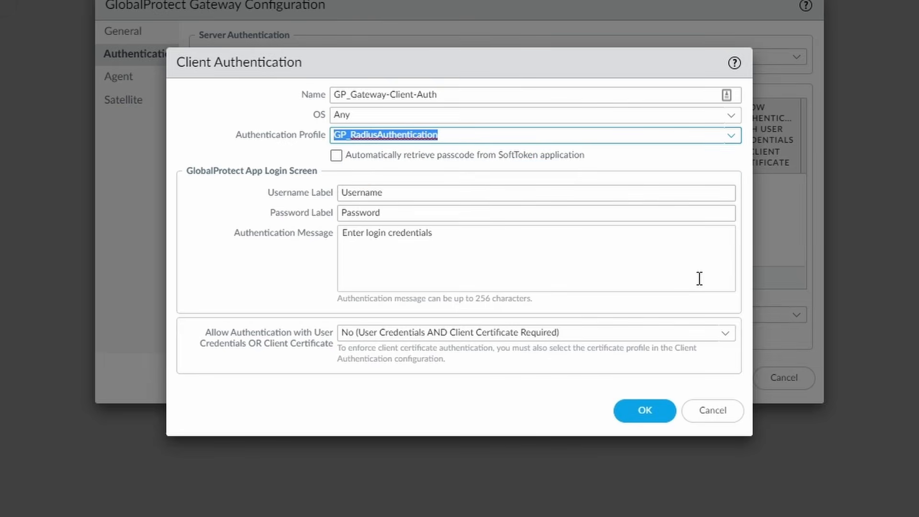
left_click(729, 341)
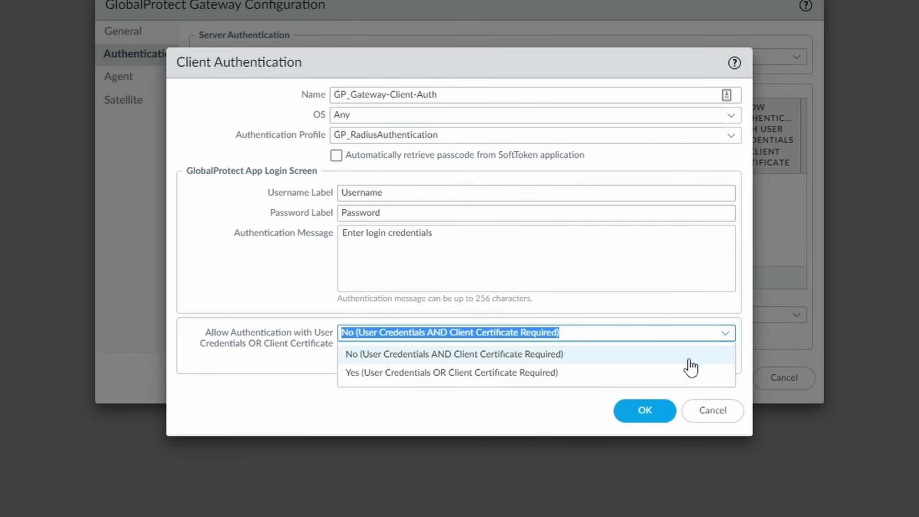
left_click(604, 377)
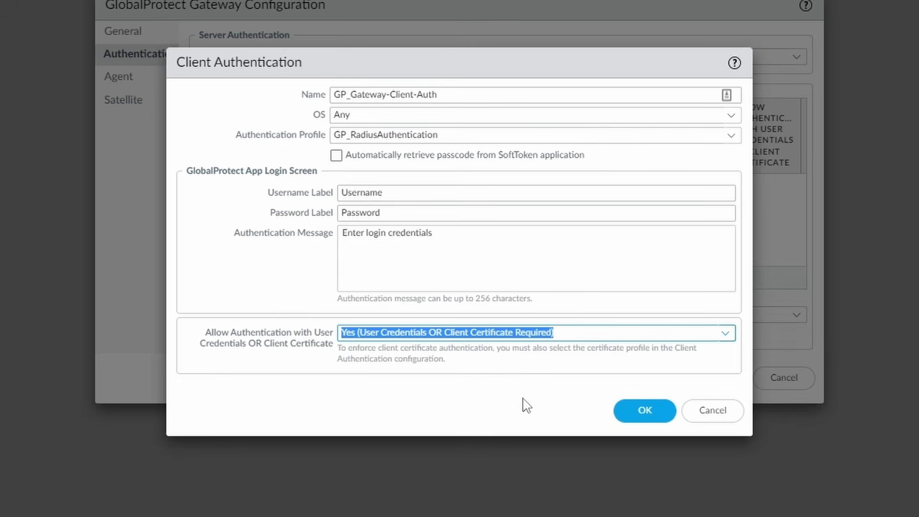
left_click(526, 406)
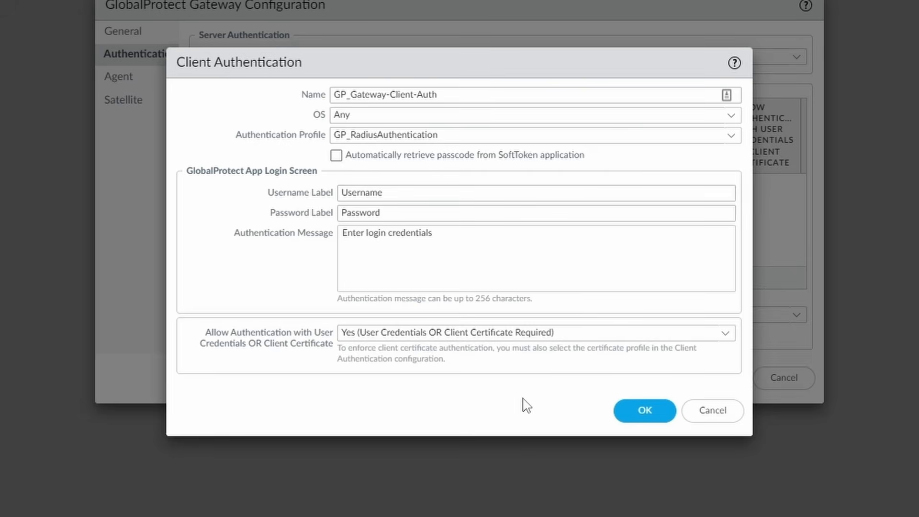
left_click(644, 411)
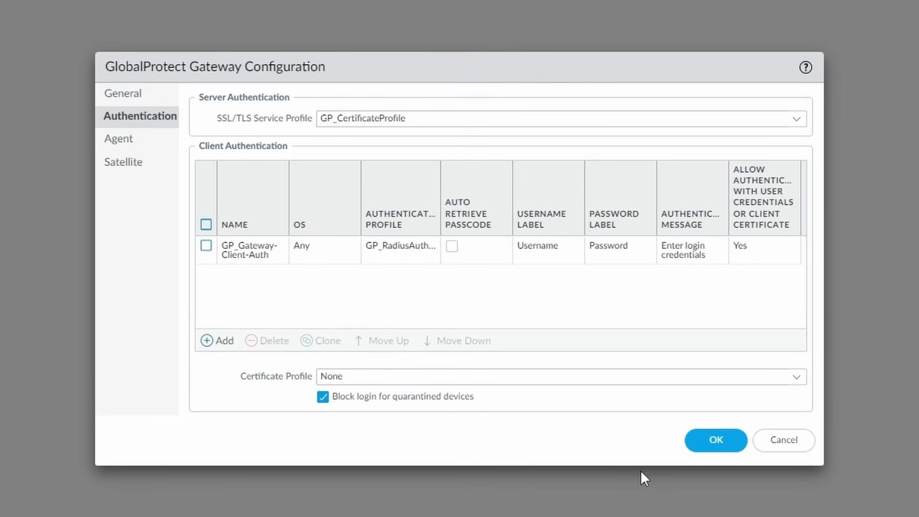
Enable agent tunnel mode on tunnel.1 with a maximum of 50 users.
left_click(138, 144)
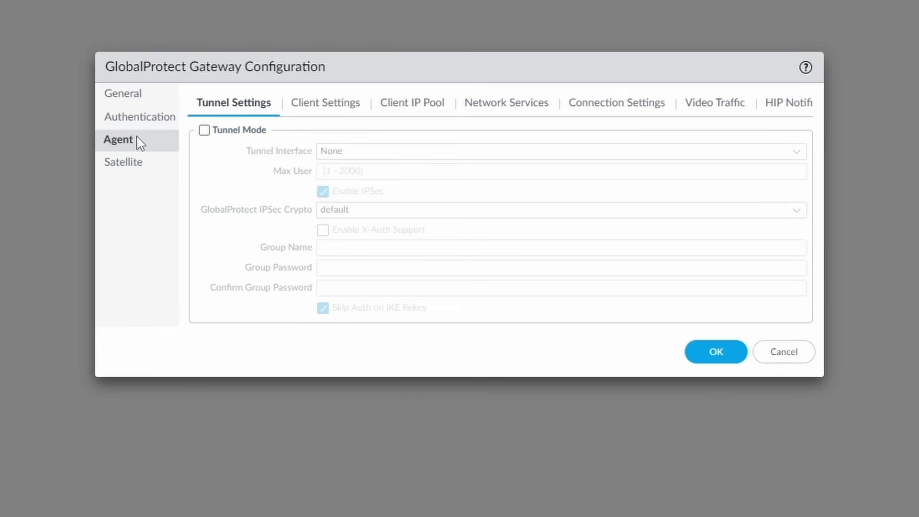
left_click(205, 131)
left_click(796, 152)
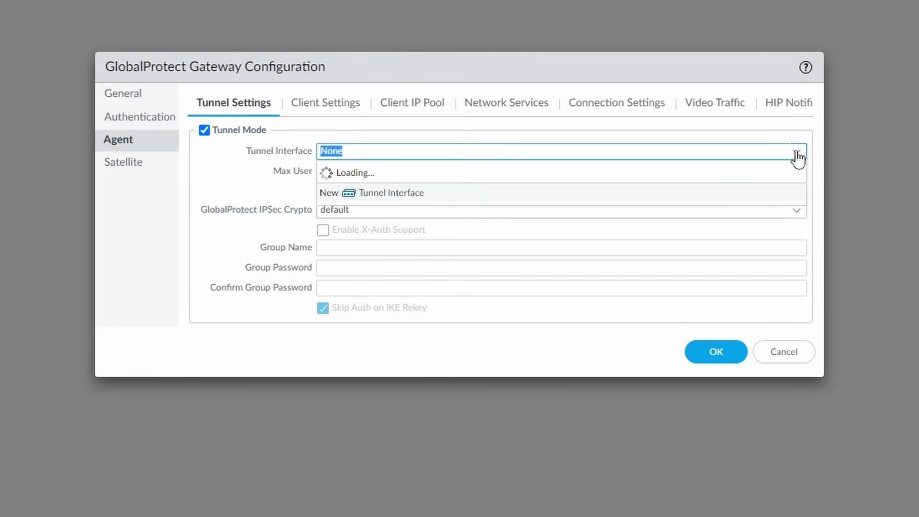
left_click(513, 215)
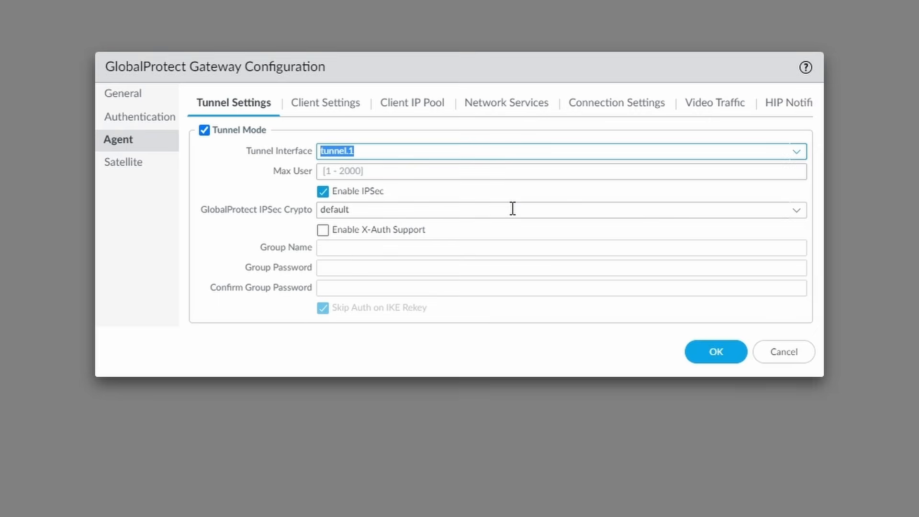
left_click(502, 173)
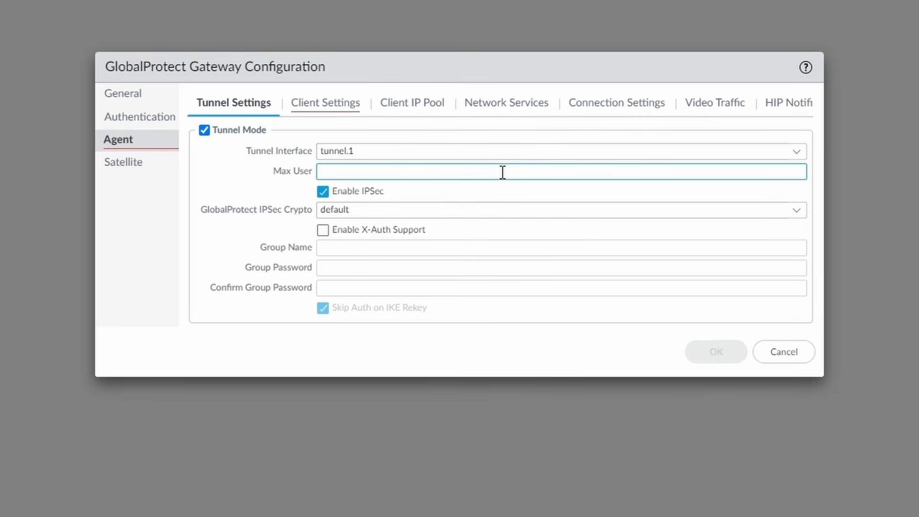
type("50")
left_click(341, 108)
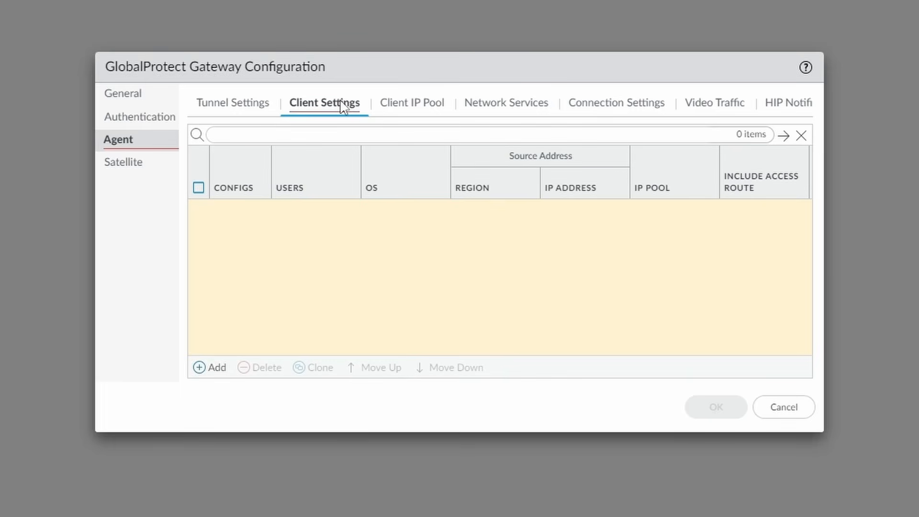
Add a client settings config named GP_AgentConfig.
left_click(215, 368)
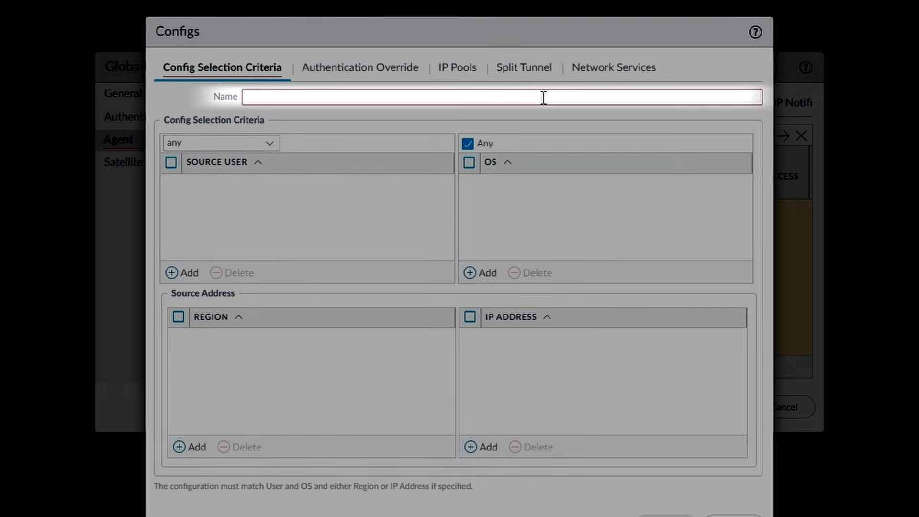
left_click(544, 97)
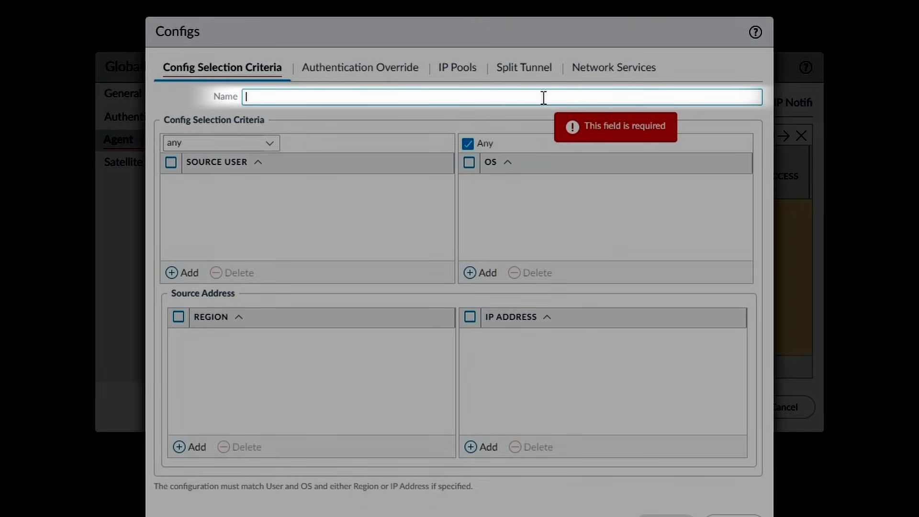
type("GP_AgentCo")
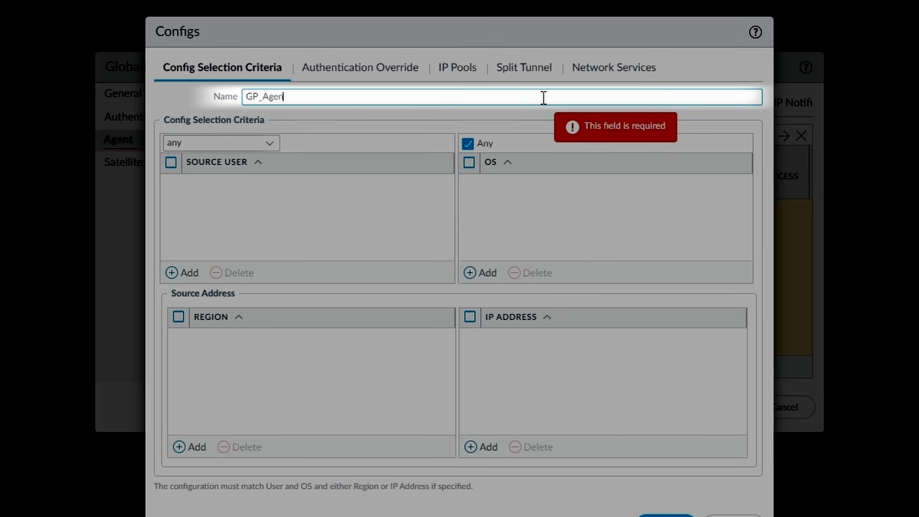
type("nfig")
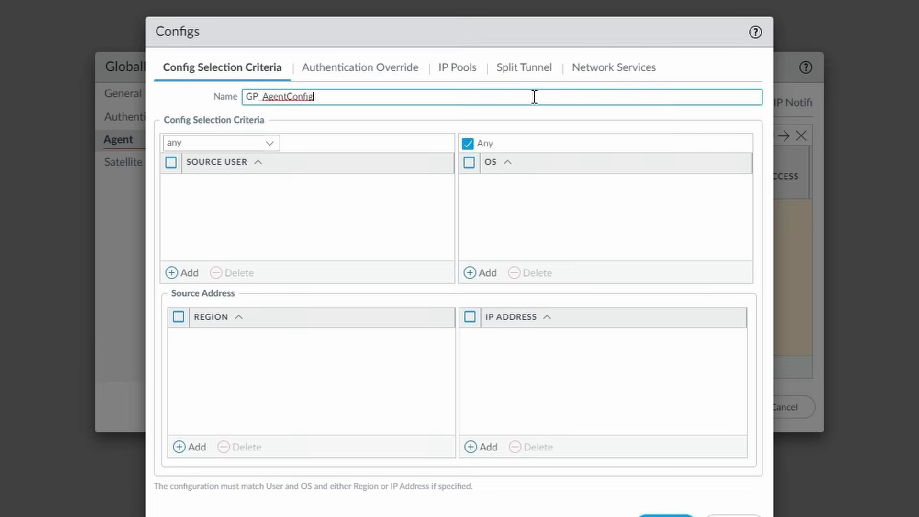
Generate and accept authentication-override cookies for 8 hours, encrypted with GP_ClientCert.
left_click(381, 70)
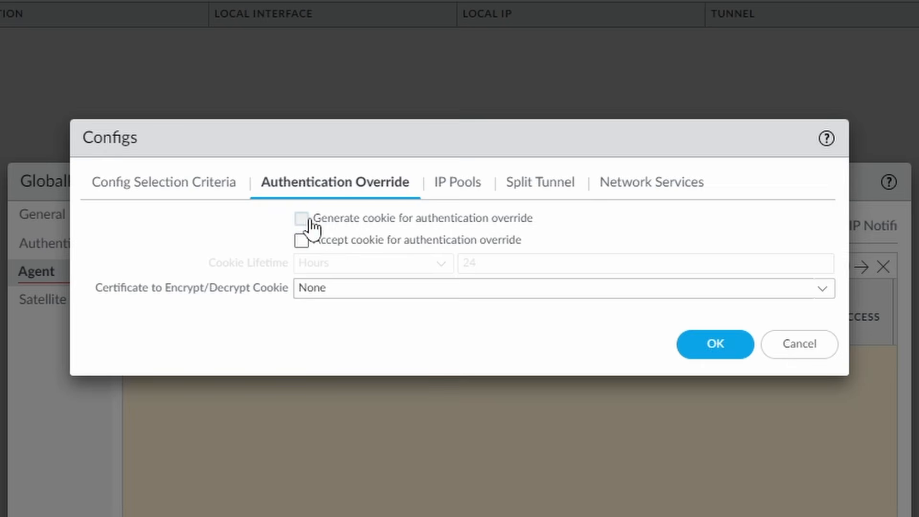
left_click(310, 220)
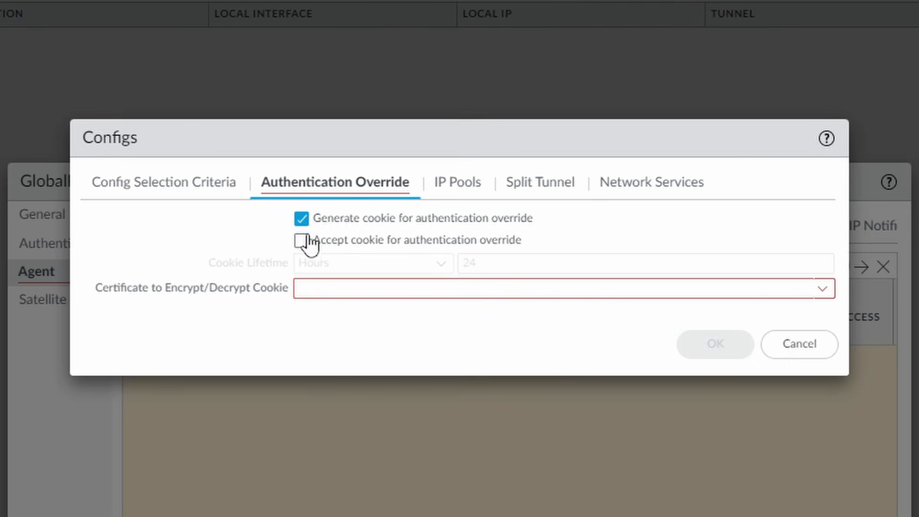
left_click(304, 241)
double_click(488, 261)
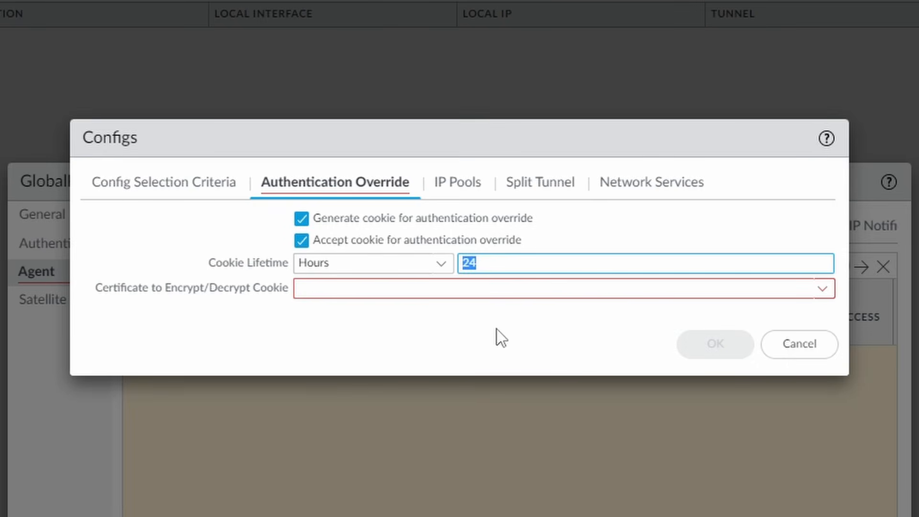
type("8")
left_click(825, 293)
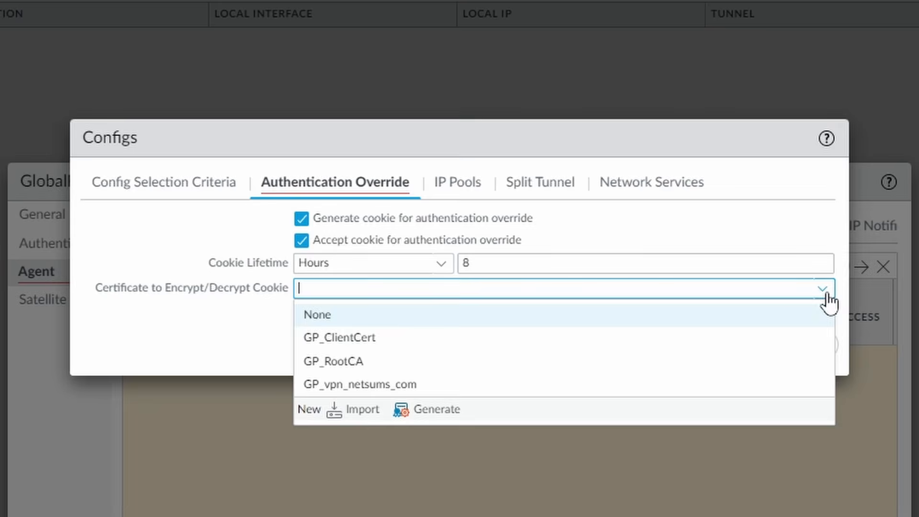
left_click(512, 337)
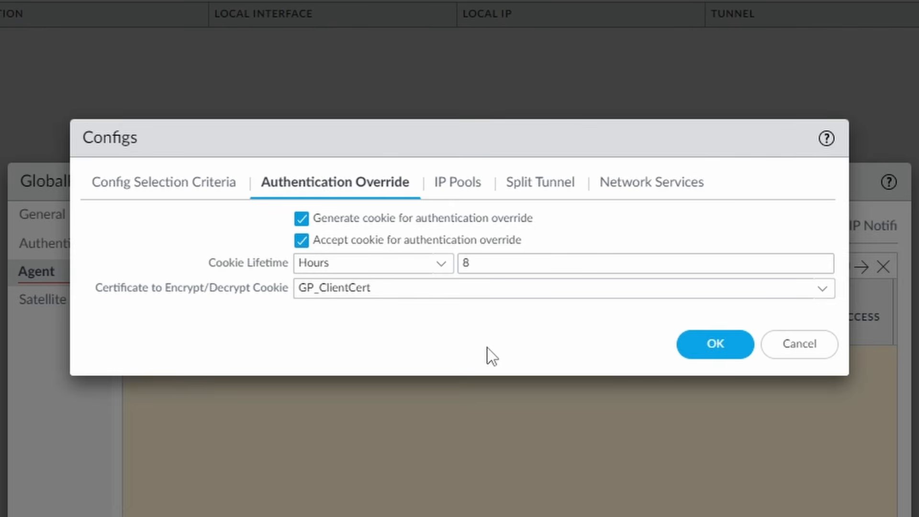
left_click(465, 191)
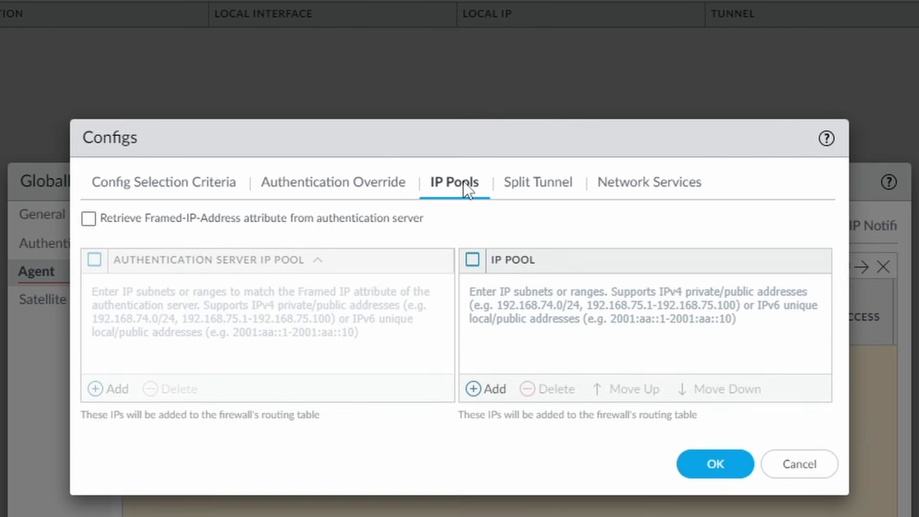
Add the client IP pool 10.0.3.100-10.0.3.200.
left_click(494, 390)
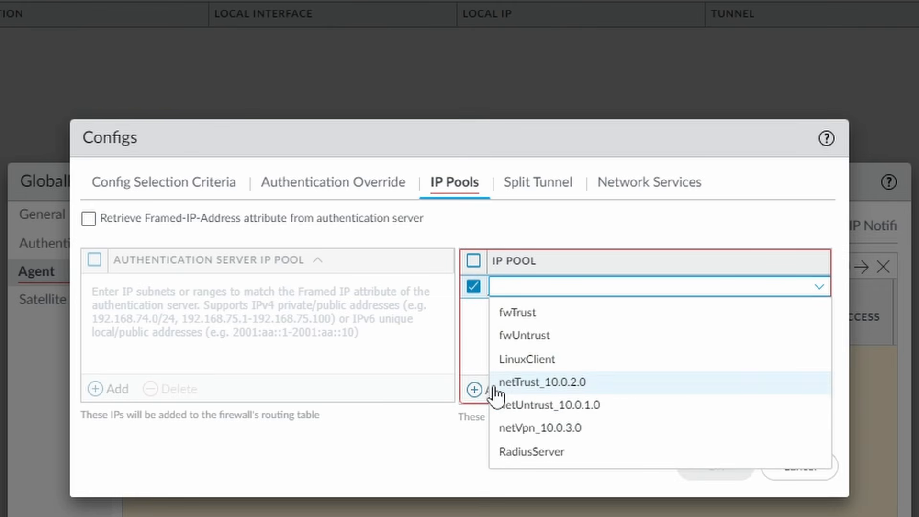
left_click(705, 281)
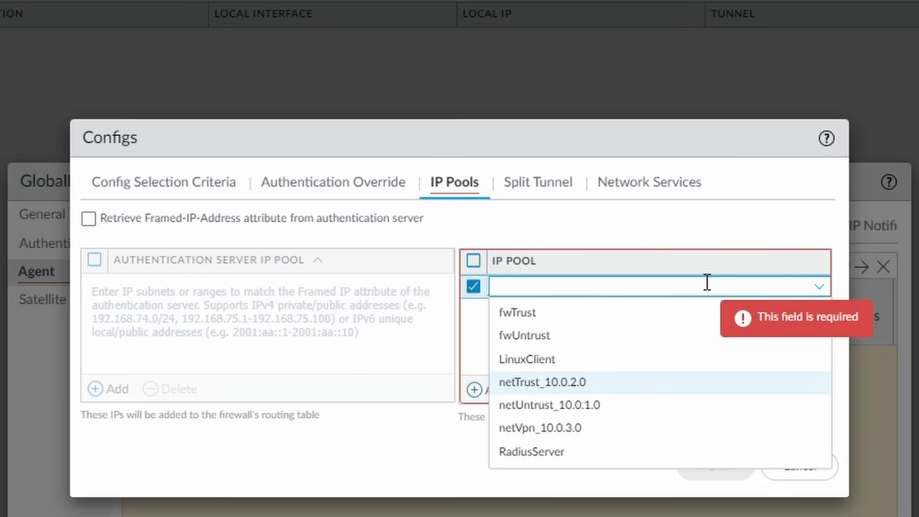
type("10.0.")
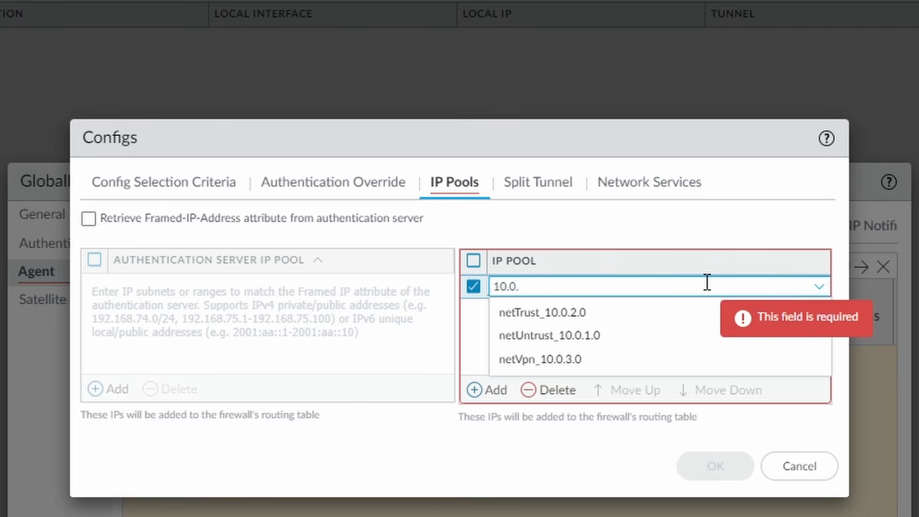
type("3.100-10.0.3.200")
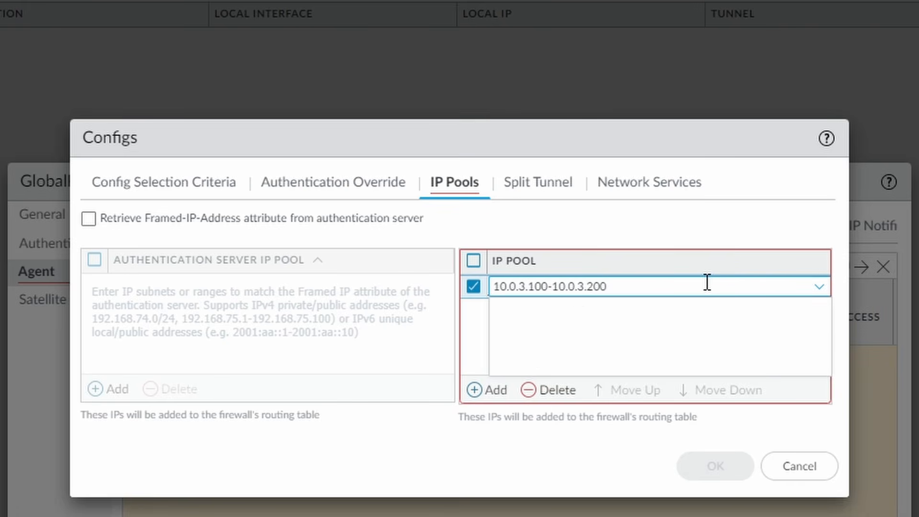
left_click(585, 470)
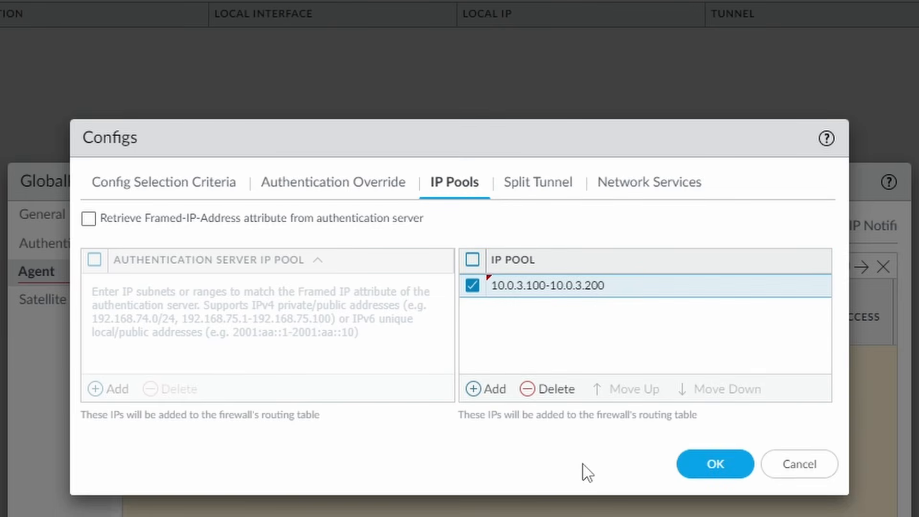
Include netTrust_10.0.2.0 as a split-tunnel access route.
left_click(549, 201)
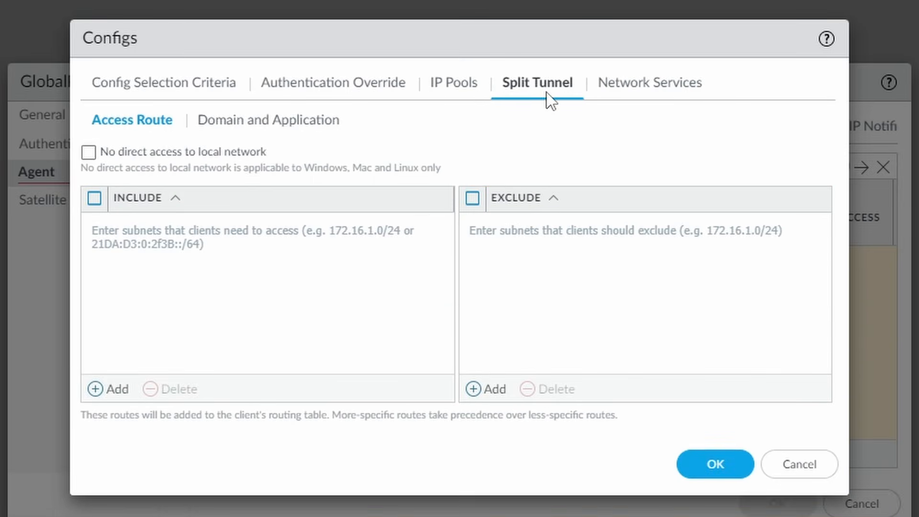
left_click(109, 388)
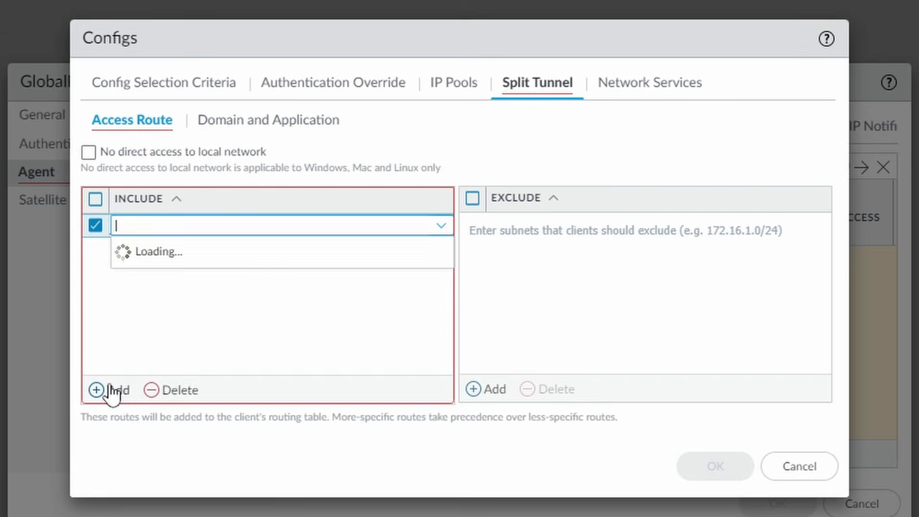
type("nettru")
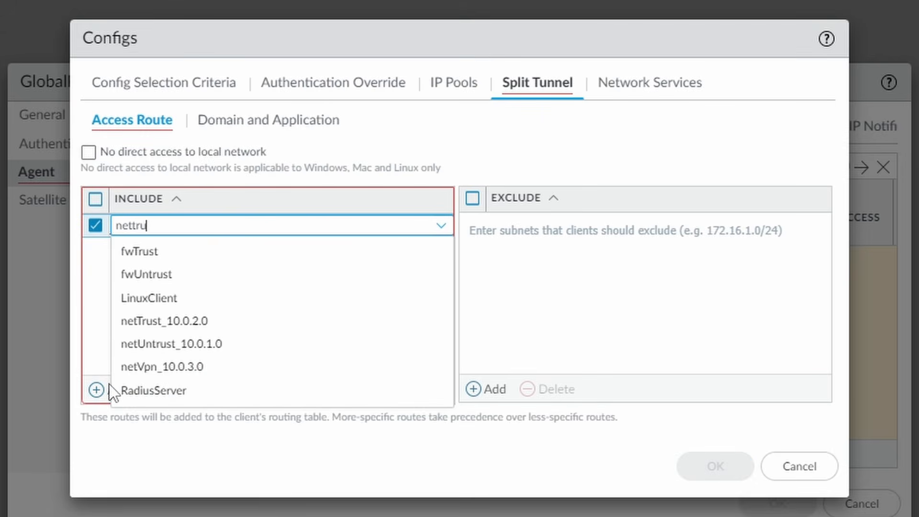
left_click(215, 259)
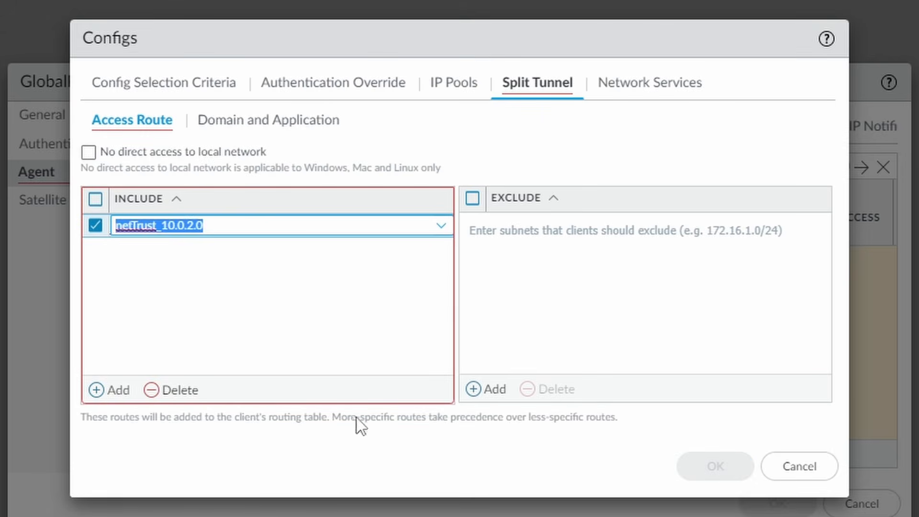
left_click(372, 458)
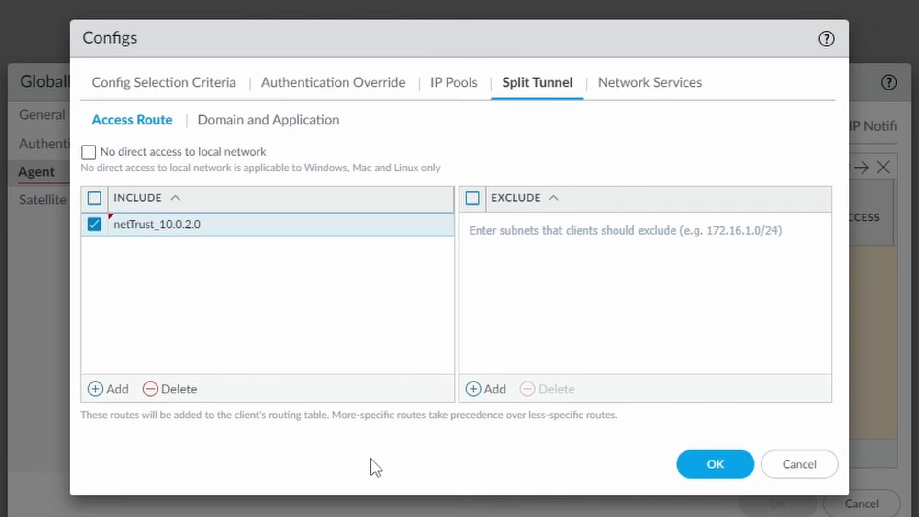
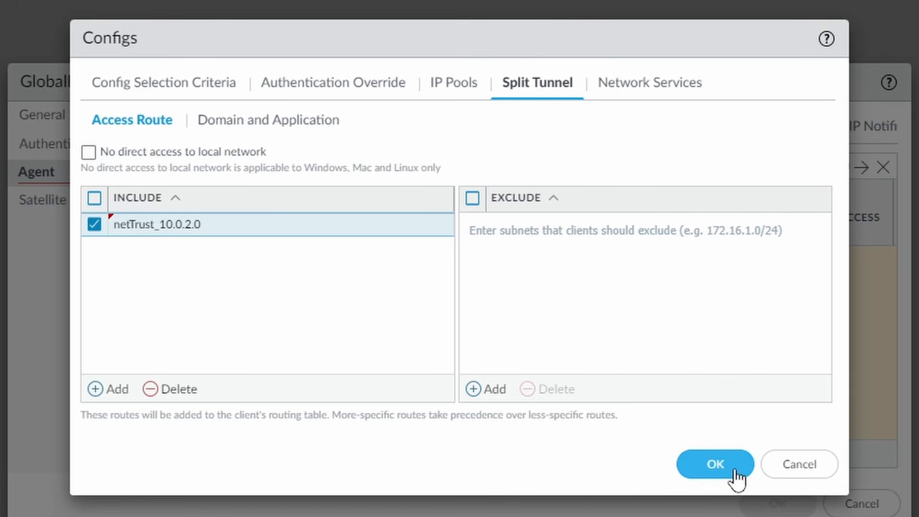
Confirm the split-tunnel agent config and save the GP_Gateway gateway configuration.
left_click(734, 471)
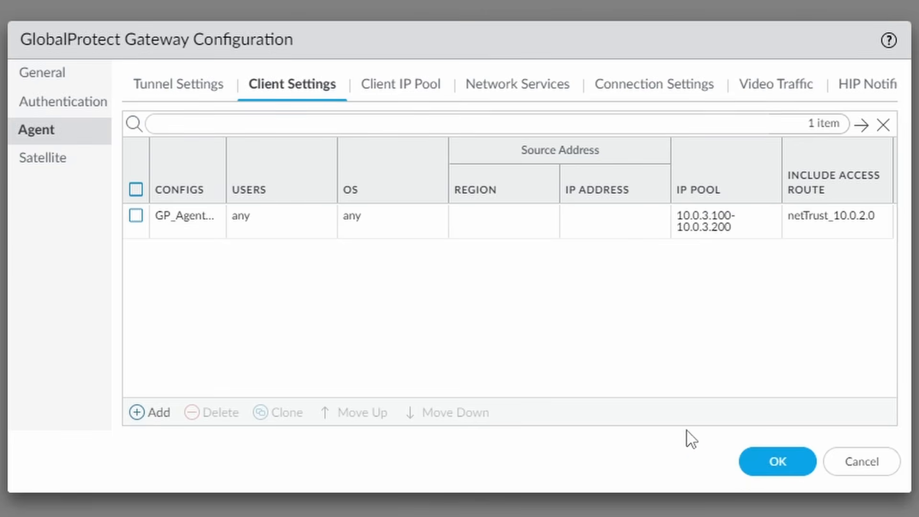
left_click(785, 462)
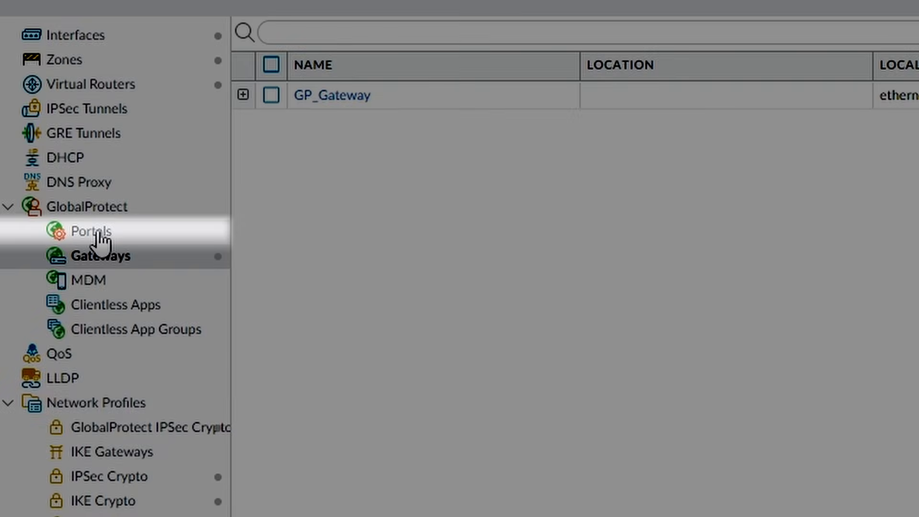
Add portal GP_Portal on interface ethernet1/1 with IPv4 address 10.0.1.4/24.
left_click(99, 237)
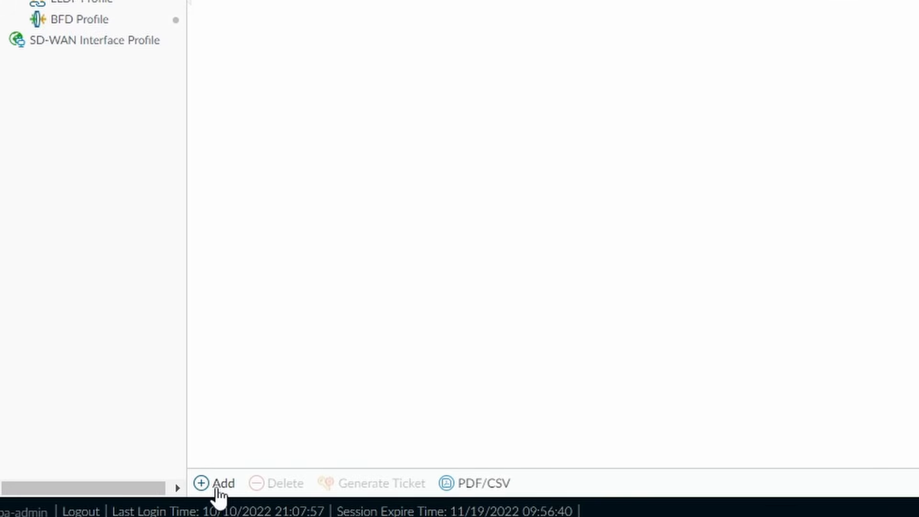
left_click(220, 483)
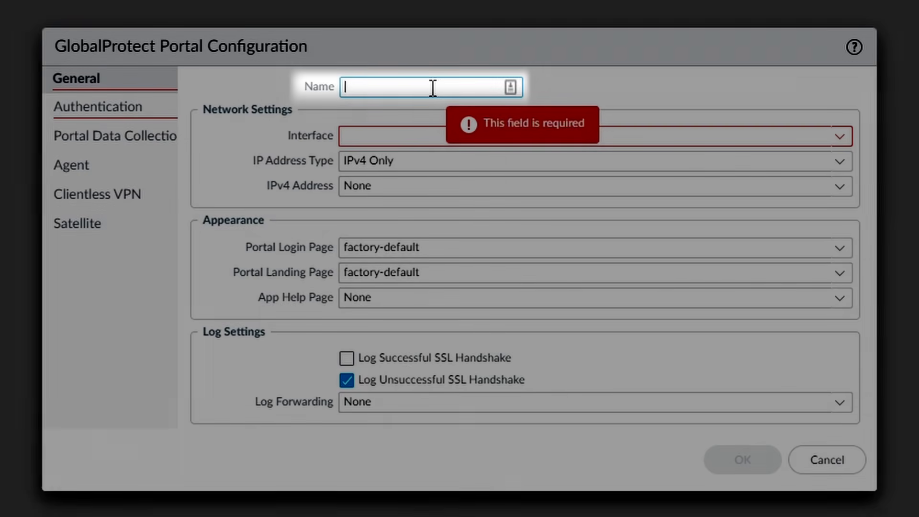
type("GP_Portal")
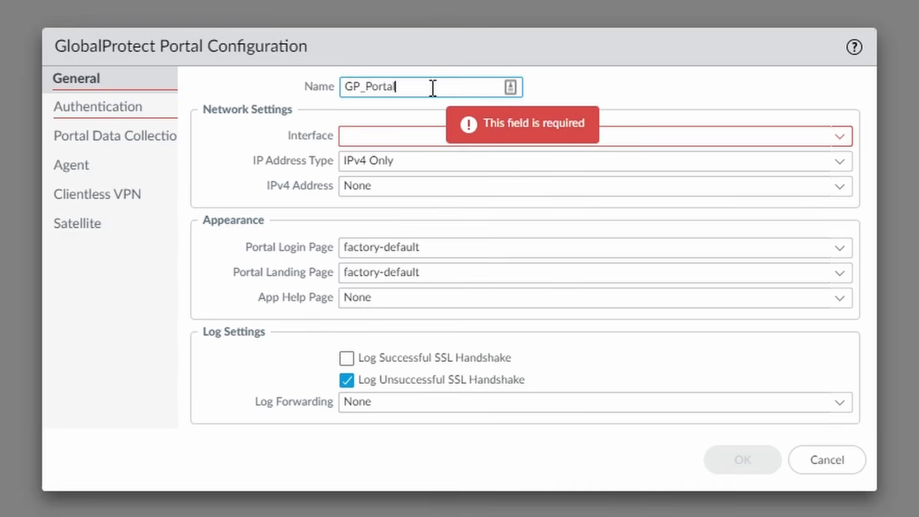
left_click(840, 137)
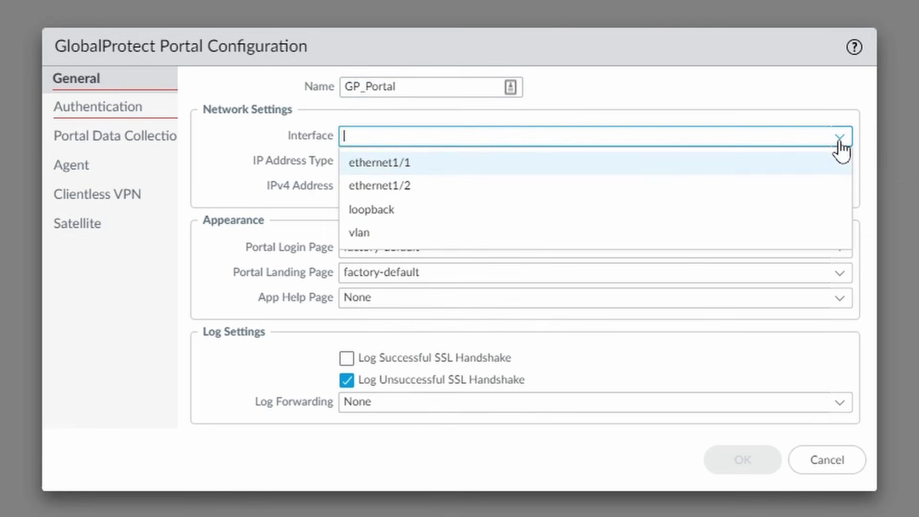
left_click(687, 162)
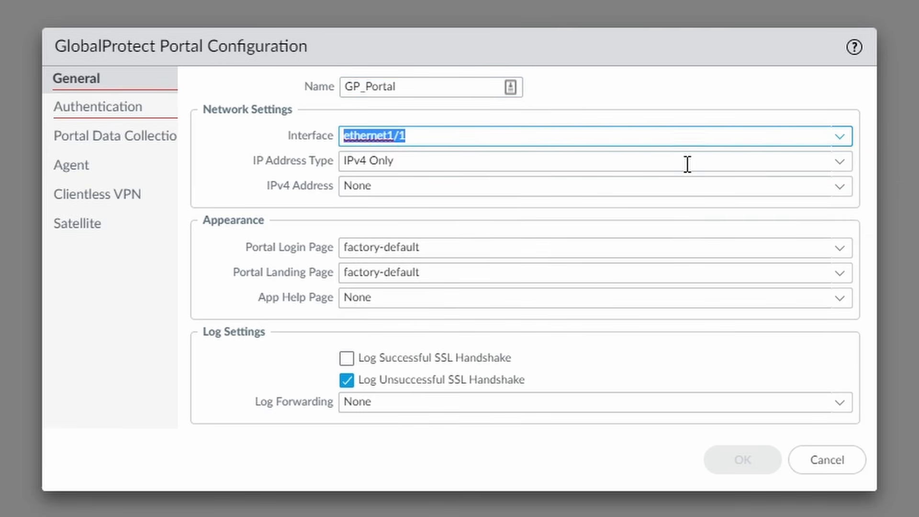
left_click(840, 188)
left_click(633, 235)
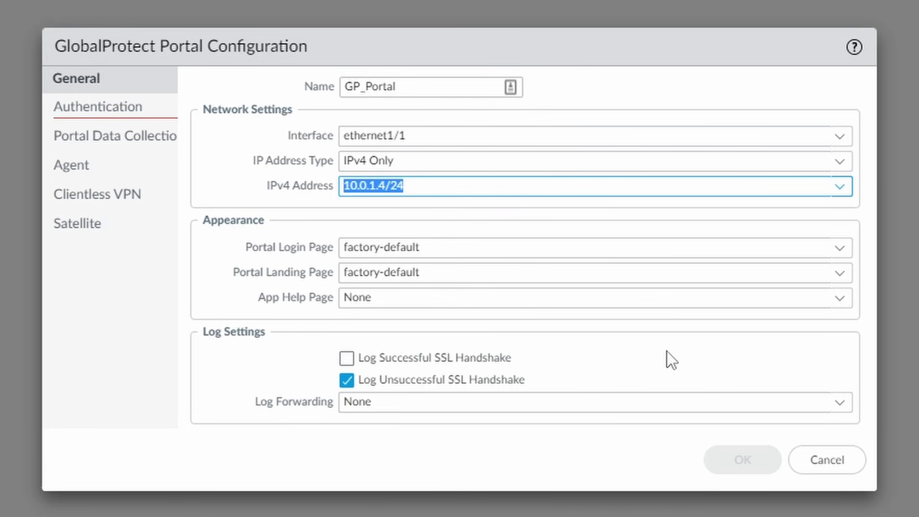
left_click(106, 114)
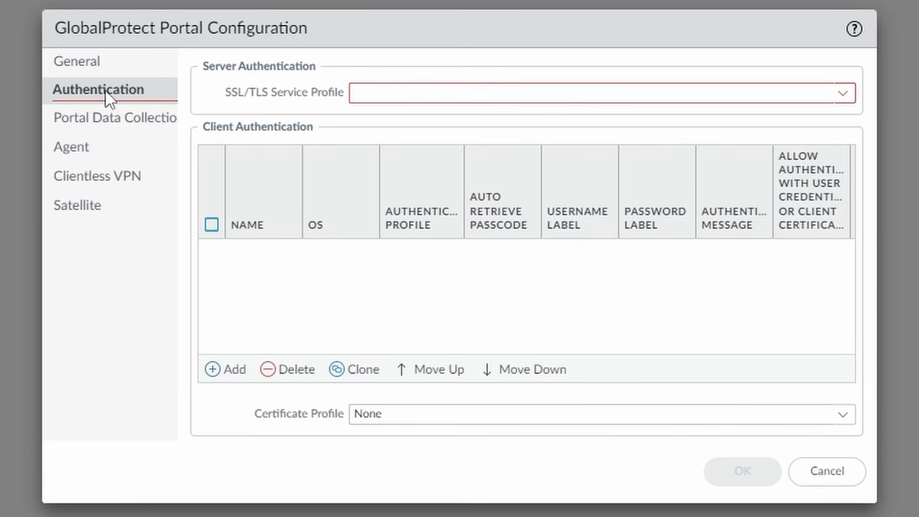
Use GP_CertificateProfile for SSL/TLS; add client auth GP_Portal-Client-Auth with GP_RadiusAuthentication, credentials-or-certificate Yes.
left_click(842, 94)
left_click(785, 125)
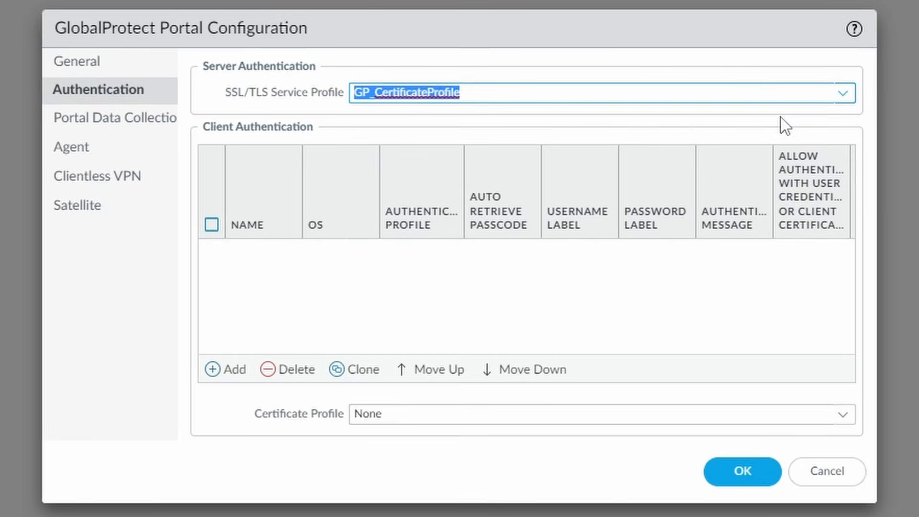
left_click(235, 374)
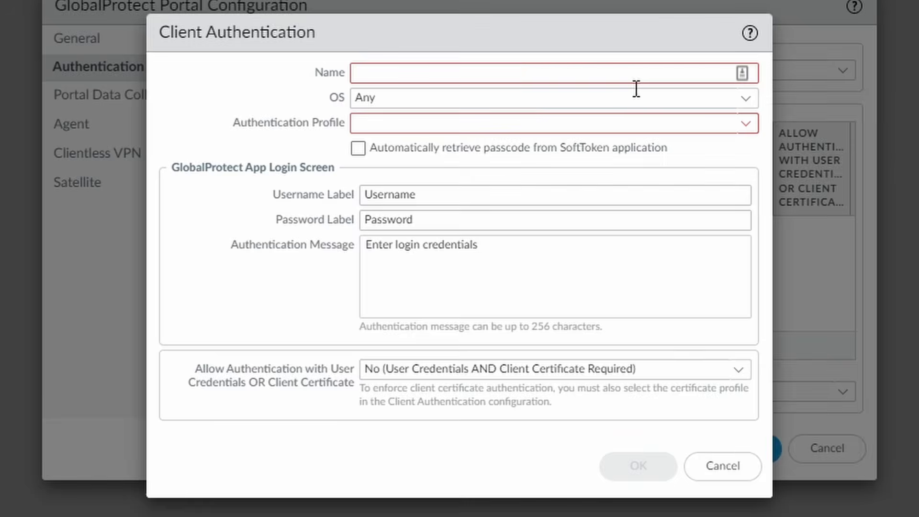
left_click(607, 74)
type("GP_")
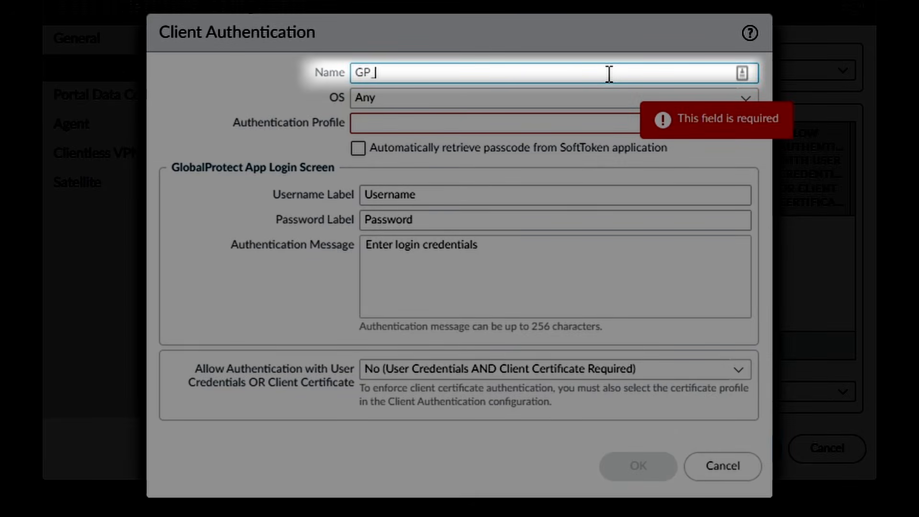
type("Portal-Client-Auth")
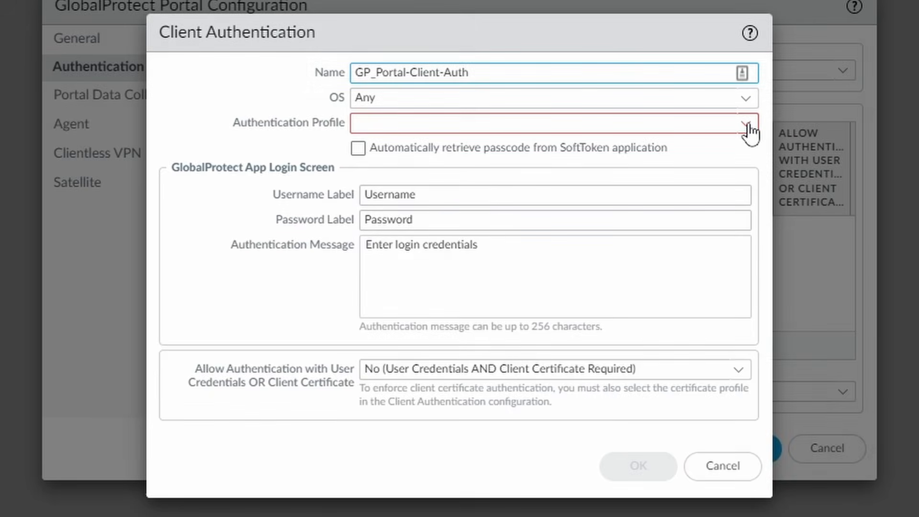
left_click(746, 123)
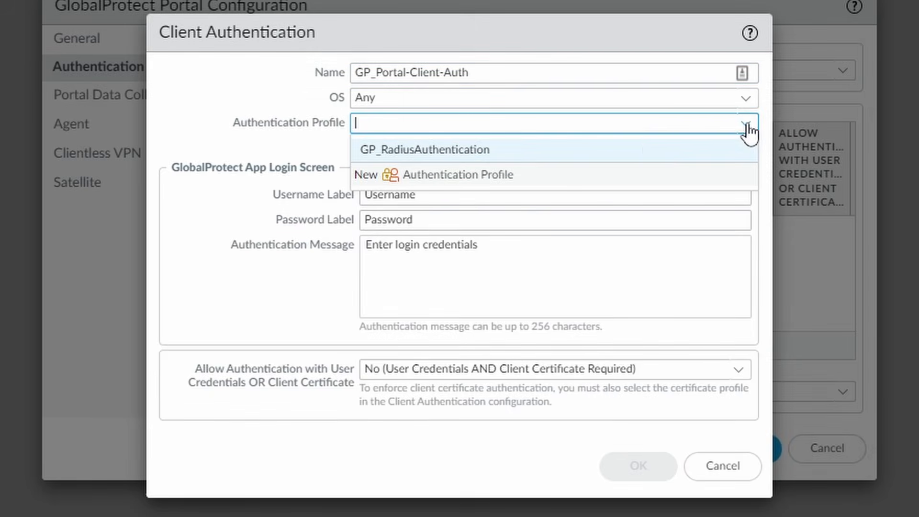
left_click(638, 153)
left_click(737, 371)
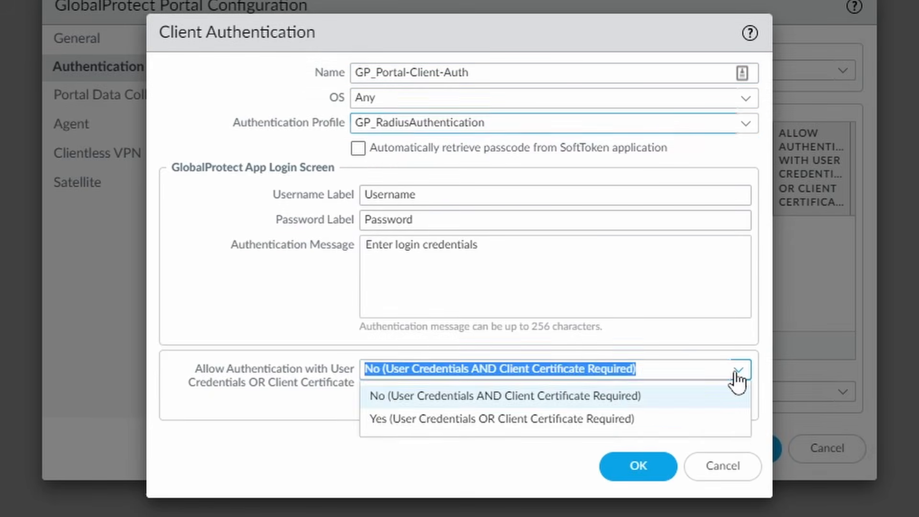
left_click(597, 424)
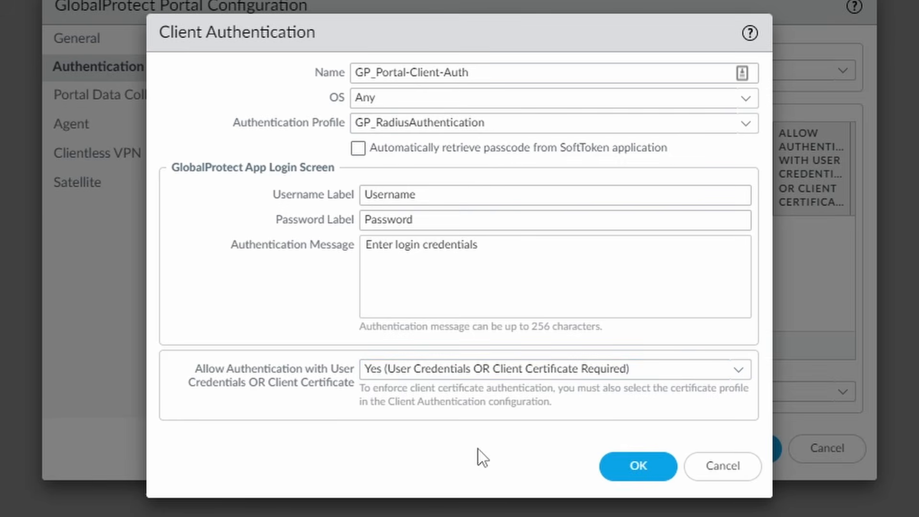
left_click(646, 466)
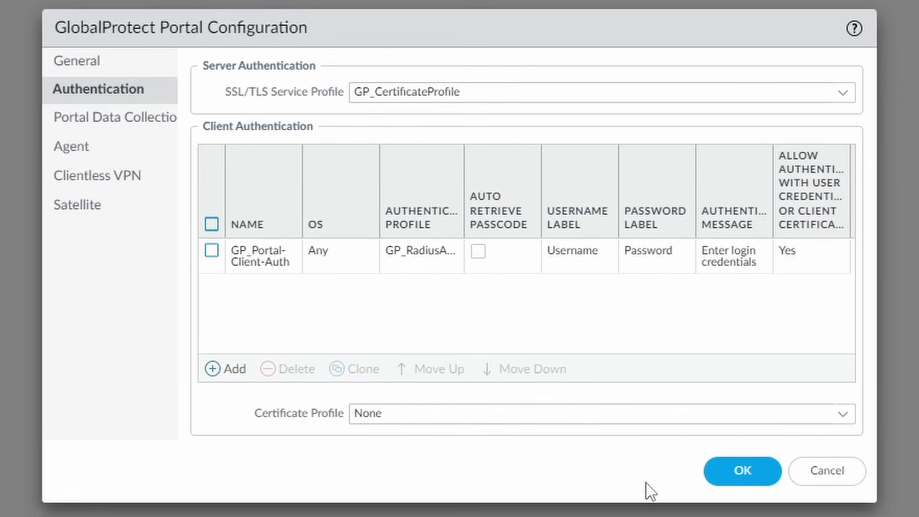
left_click(114, 148)
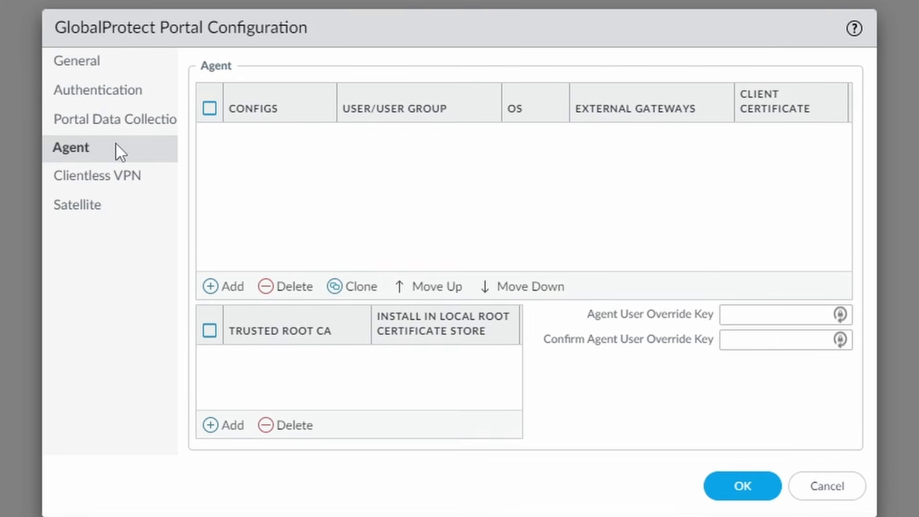
Add a new portal agent config named GP_Portal-Agent-Auth.
left_click(226, 287)
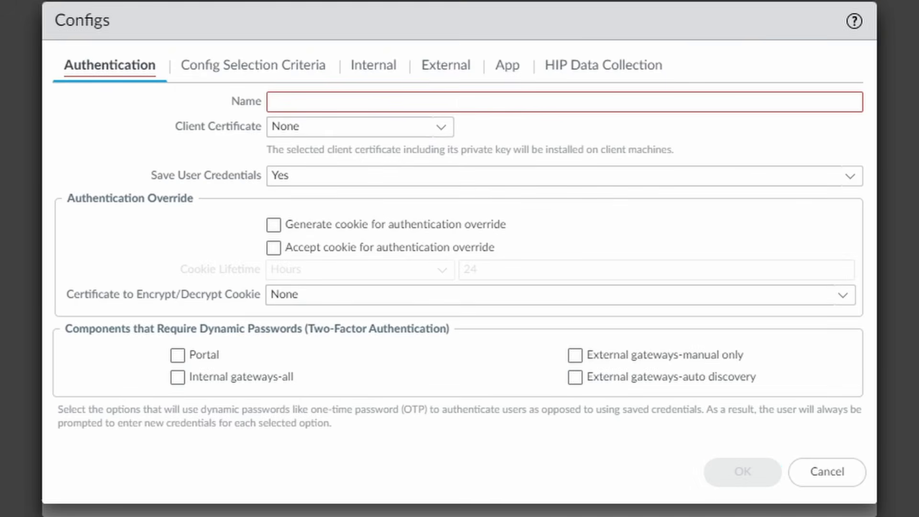
left_click(448, 101)
type("GP")
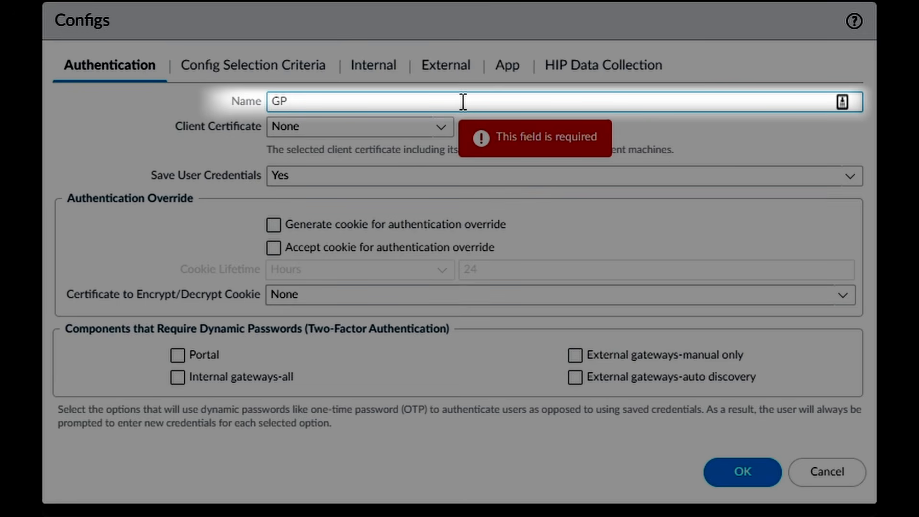
type("_Portal-Agent-Aut")
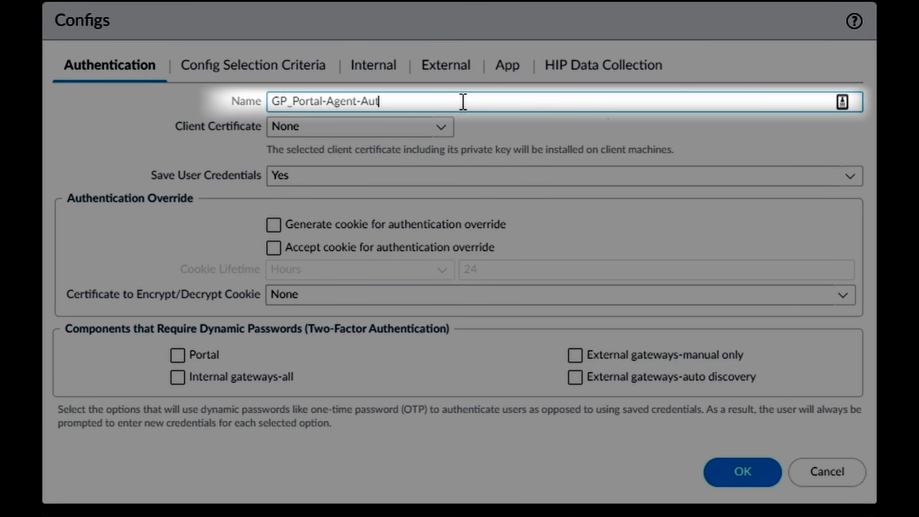
type("h")
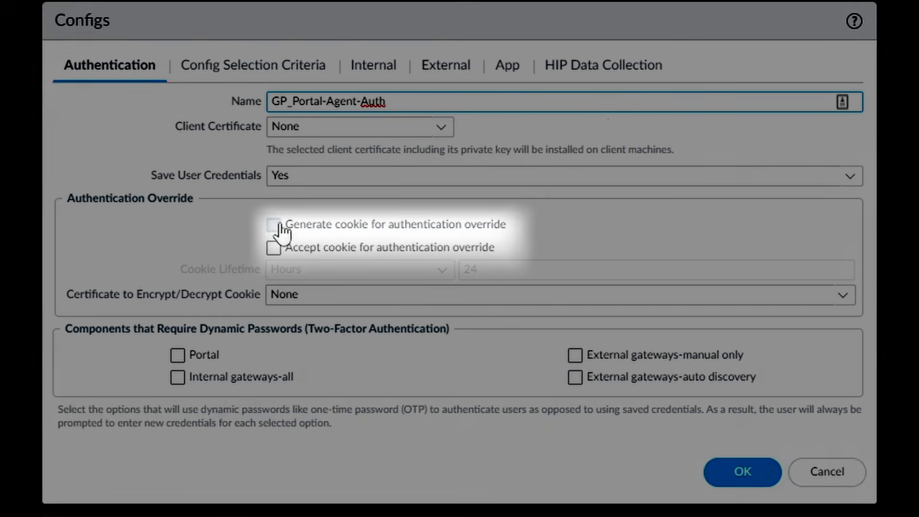
Generate and accept authentication-override cookies for 8 hours, encrypted with GP_ClientCert.
left_click(274, 225)
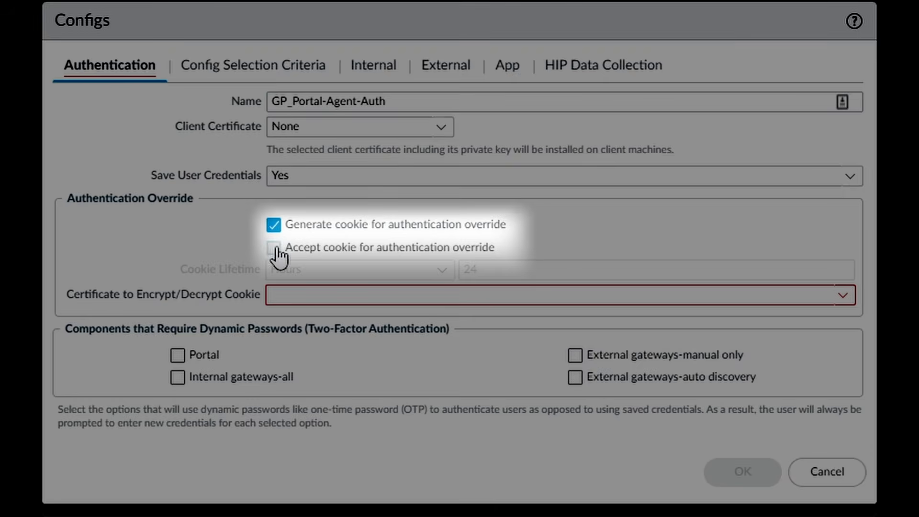
left_click(274, 248)
double_click(507, 268)
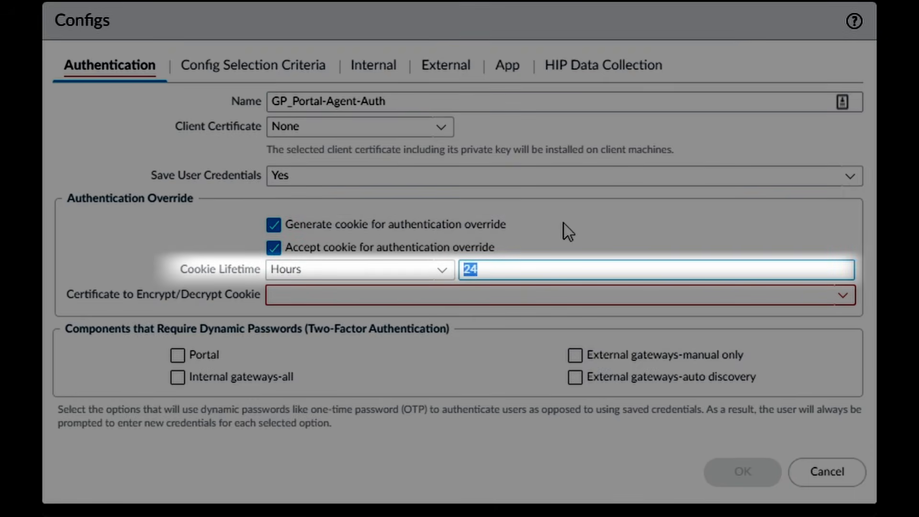
type("8")
left_click(842, 295)
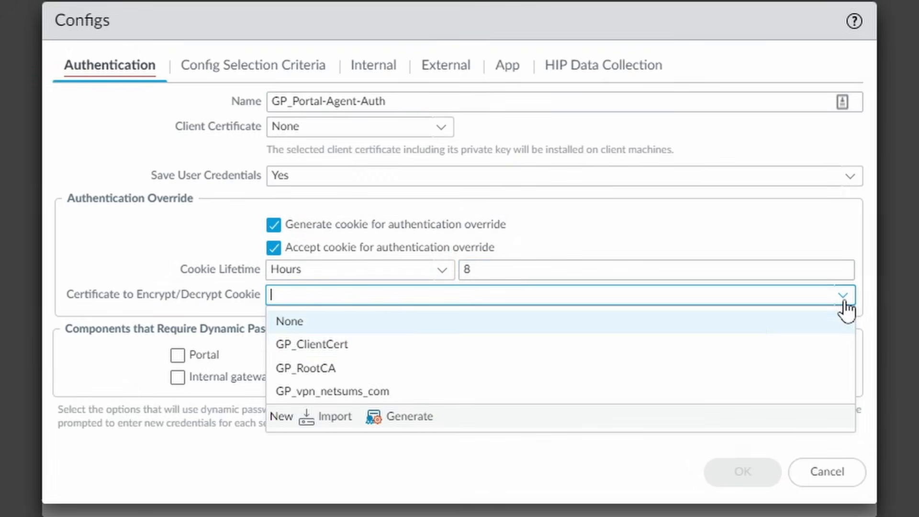
left_click(761, 344)
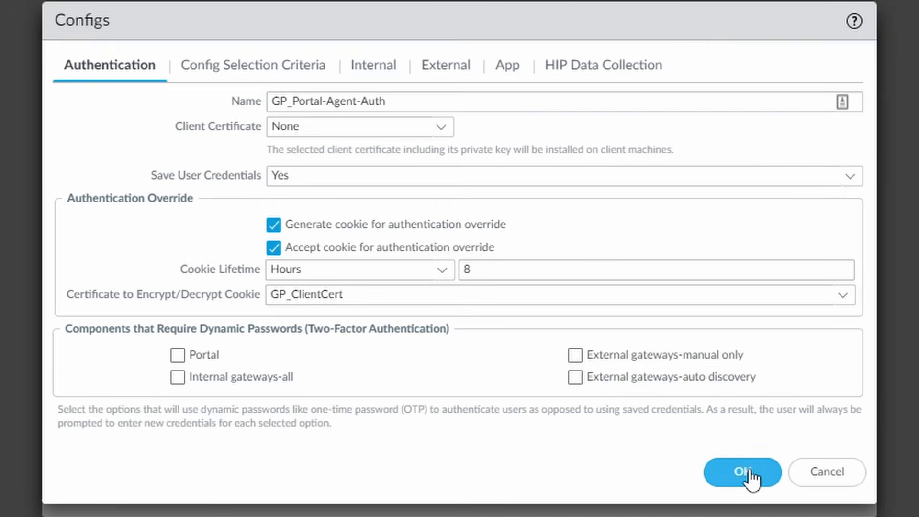
left_click(745, 479)
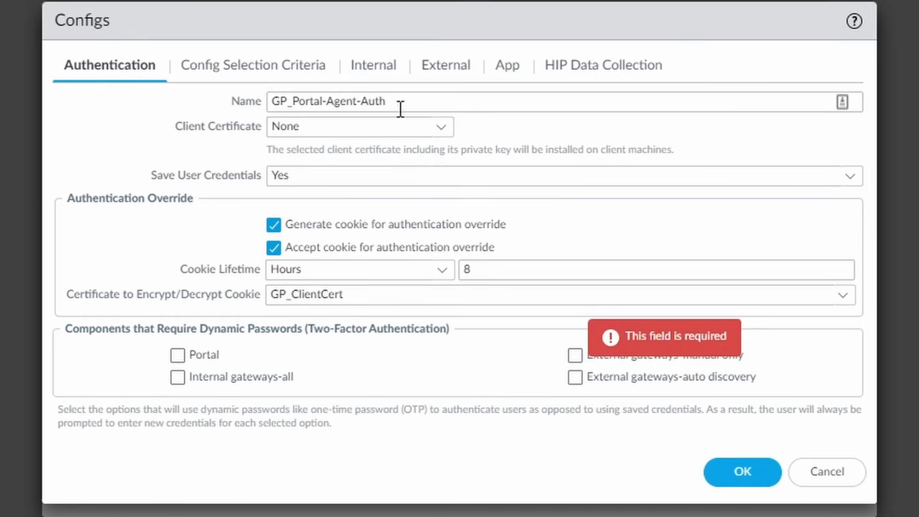
left_click(453, 70)
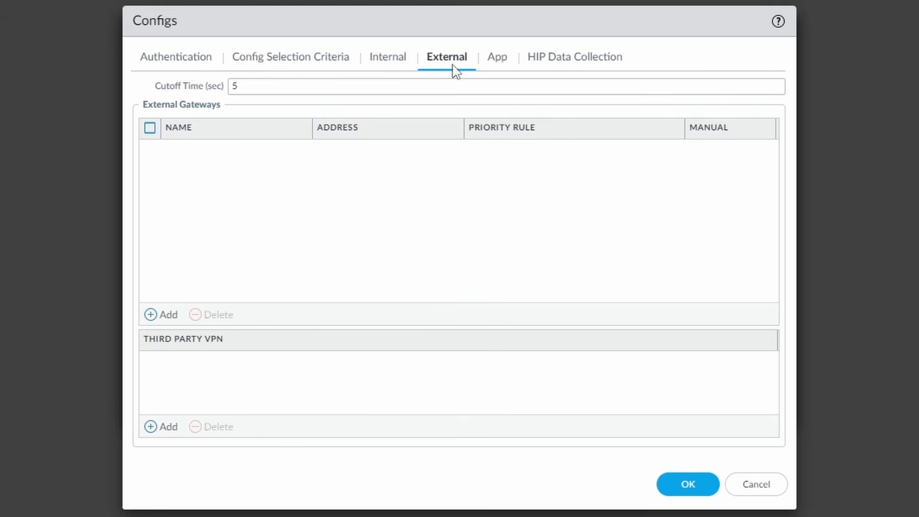
Add external gateway GP-ExternalGW at vpn.netsums.com with source region Any, and save the agent config.
left_click(166, 317)
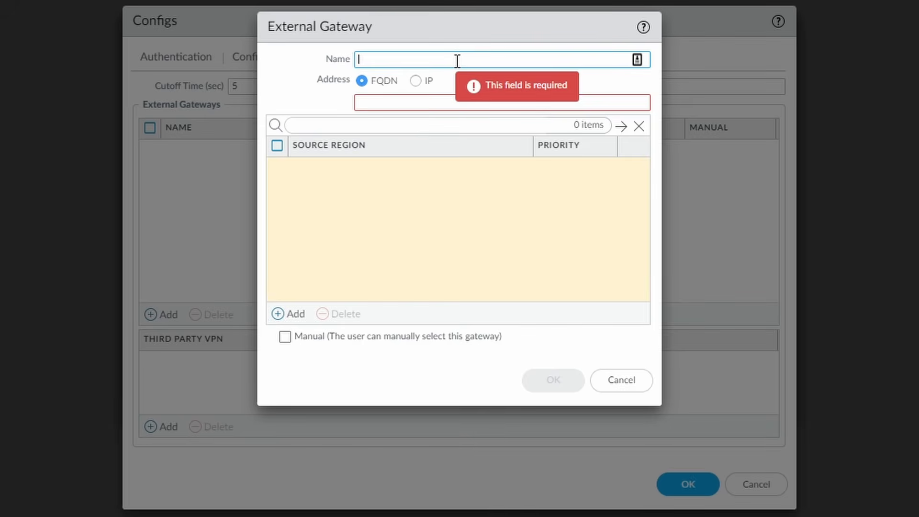
type("GP")
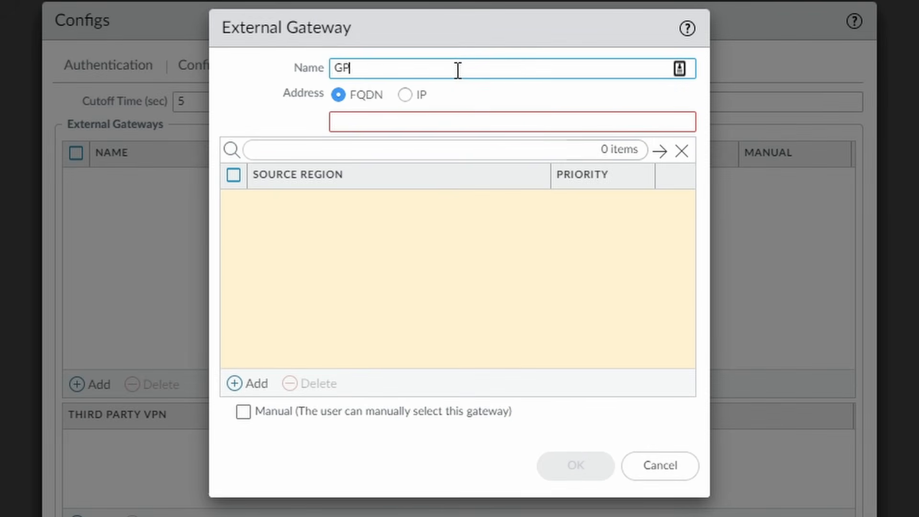
type("-Externa")
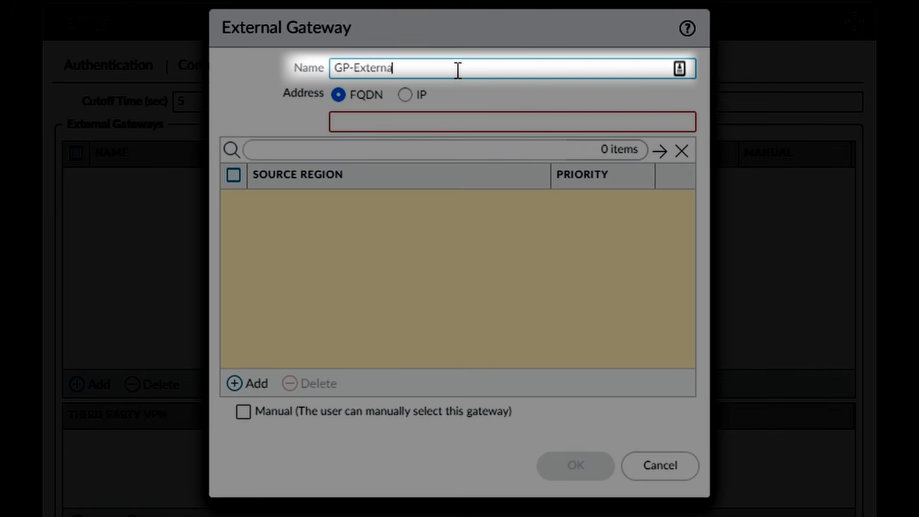
type("lGW")
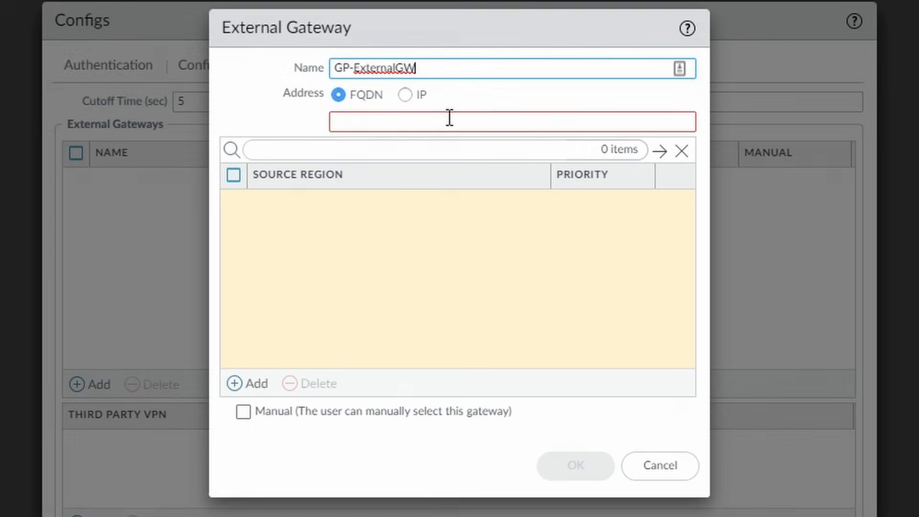
left_click(448, 120)
type("vpn")
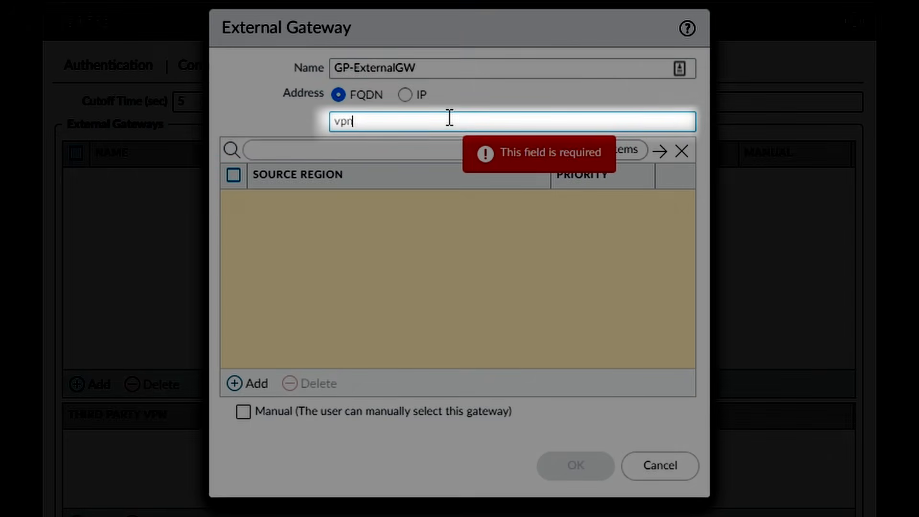
type(".netsums.com")
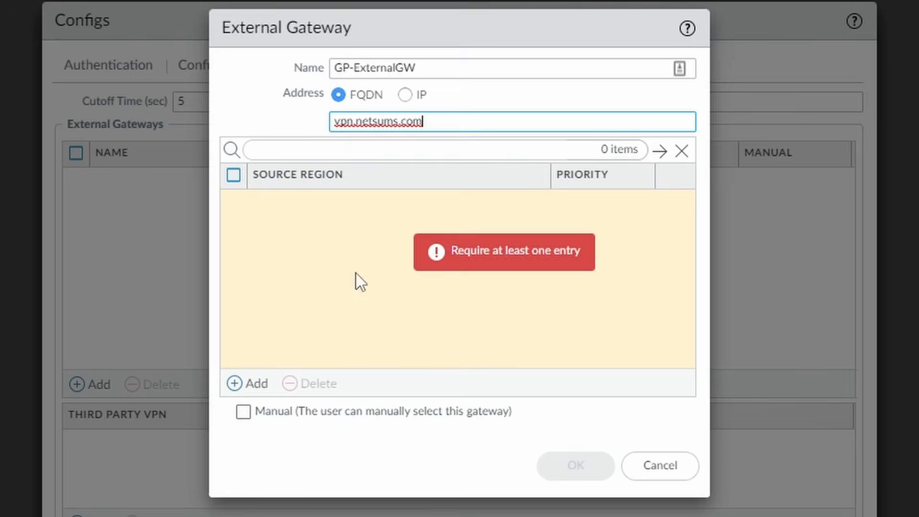
left_click(254, 384)
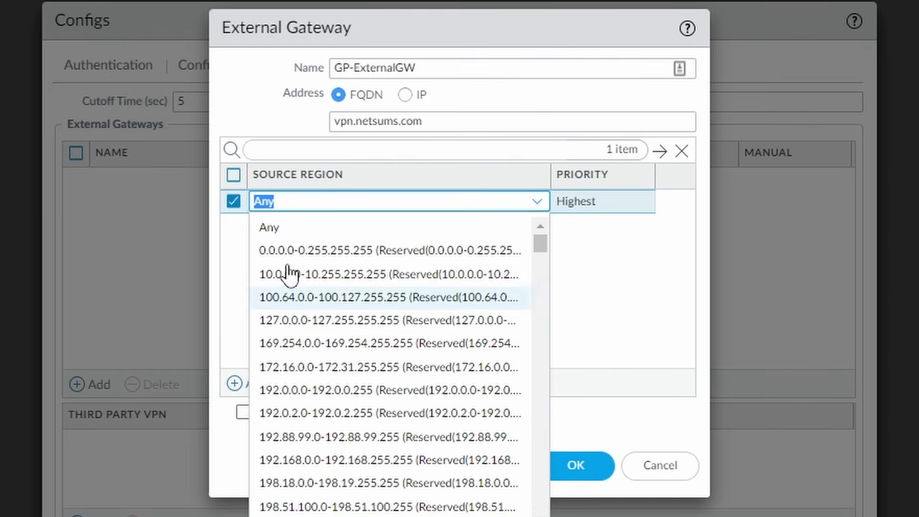
left_click(293, 229)
left_click(670, 282)
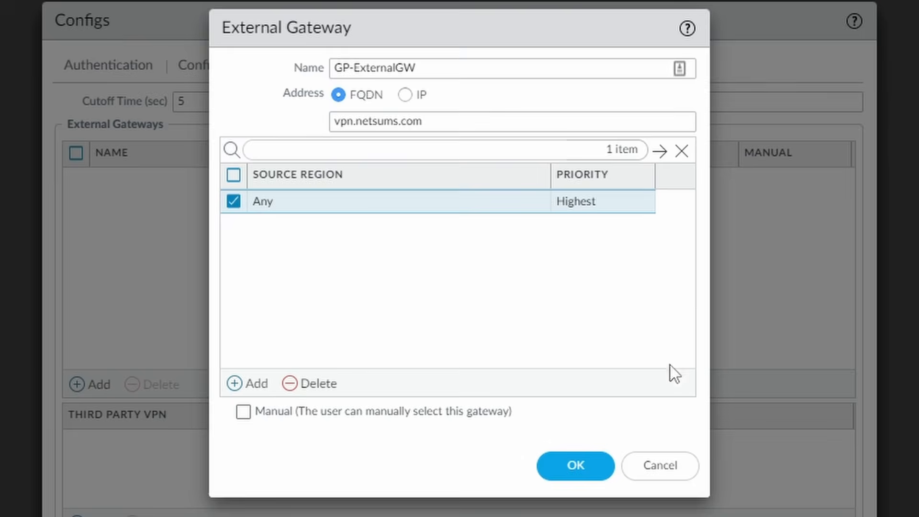
left_click(583, 469)
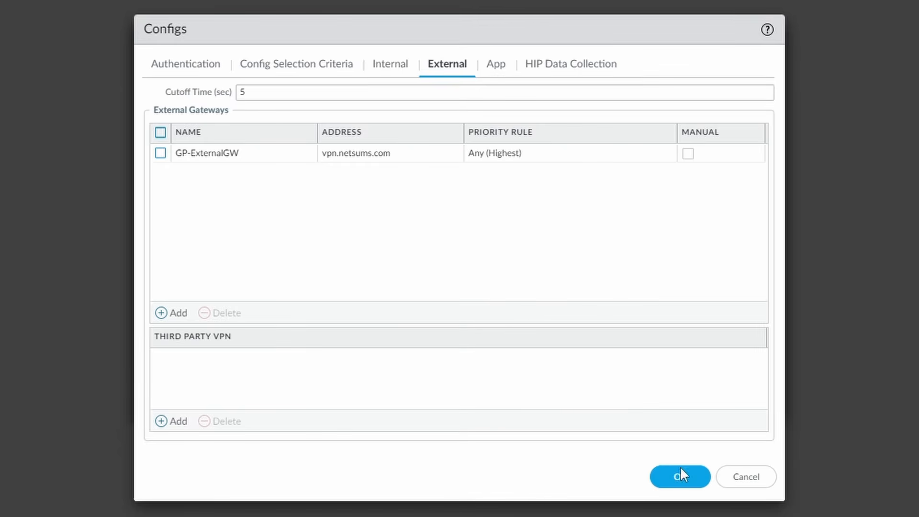
left_click(698, 483)
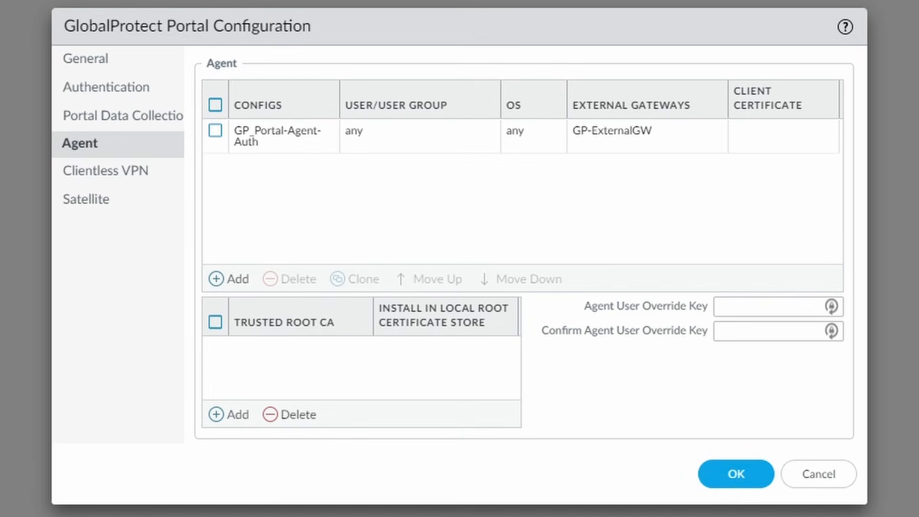
Save GP_Portal and commit all changes to the firewall.
left_click(744, 482)
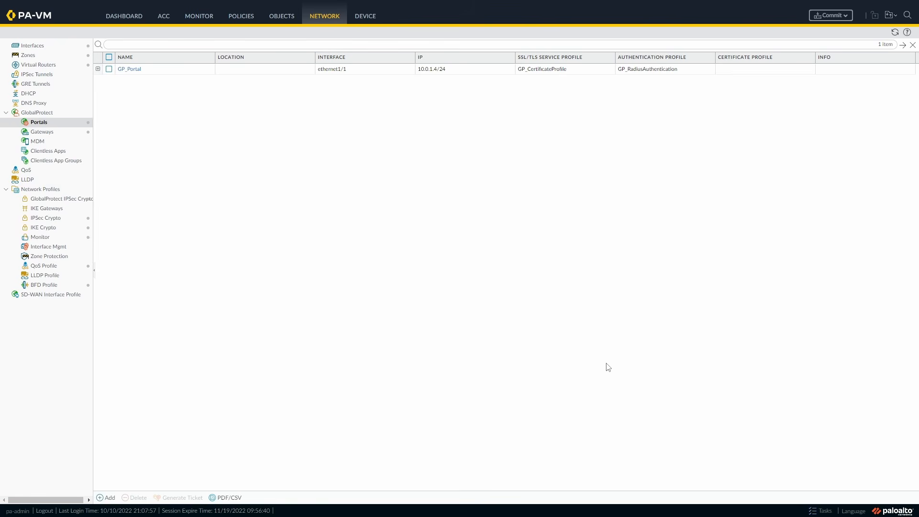
left_click(849, 17)
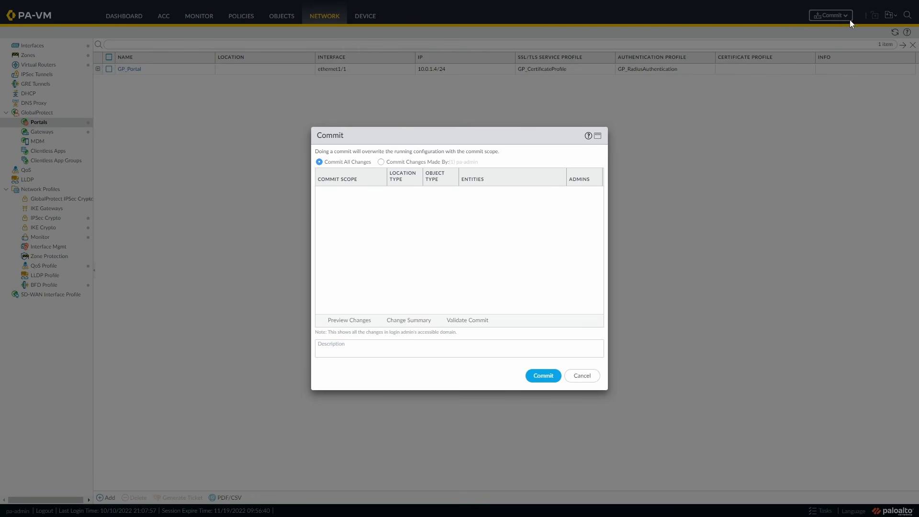
left_click(544, 376)
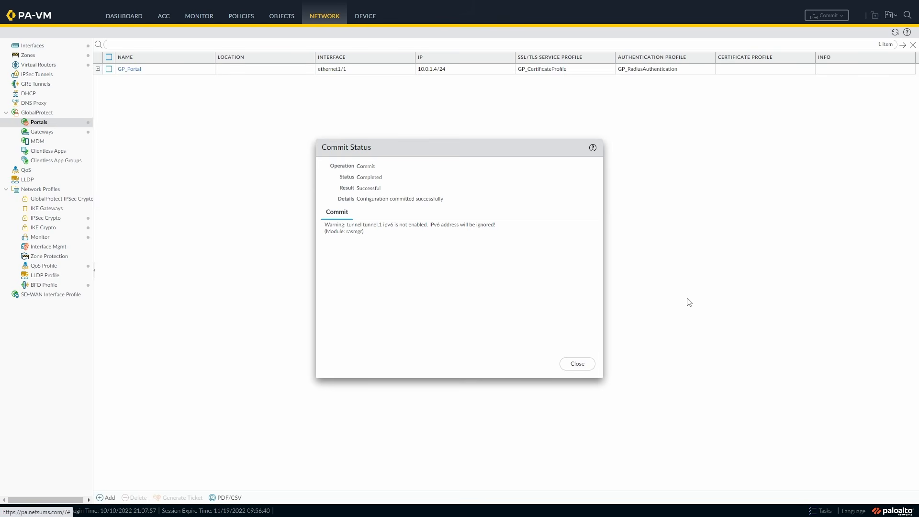
left_click(577, 364)
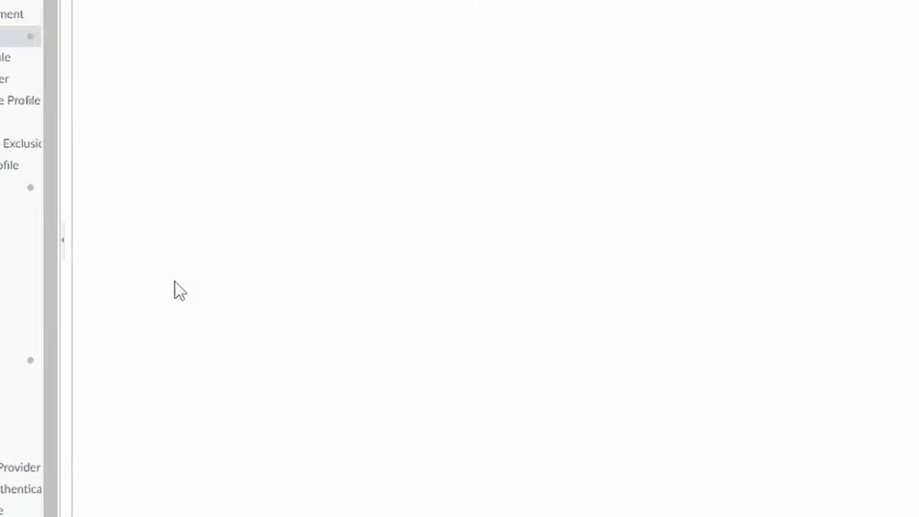
Check for client versions and download GlobalProtect Client 6.1.0.
left_click(115, 405)
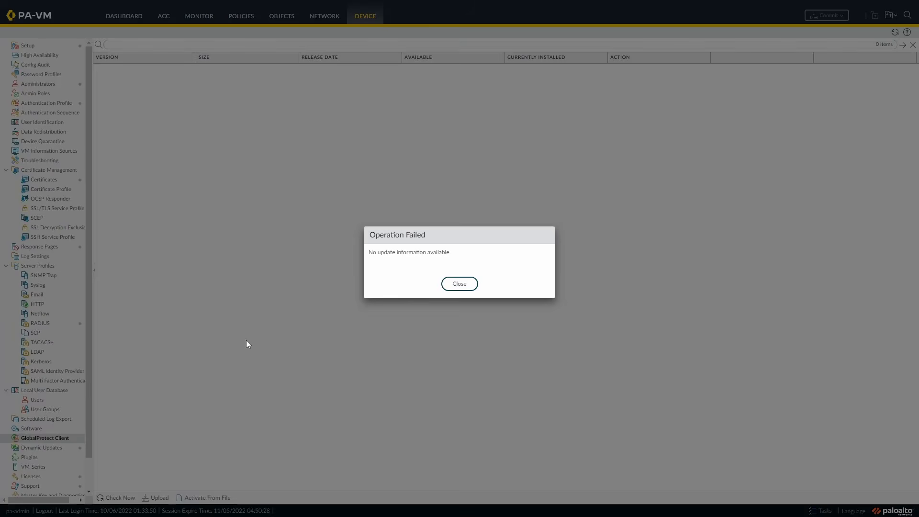
left_click(467, 285)
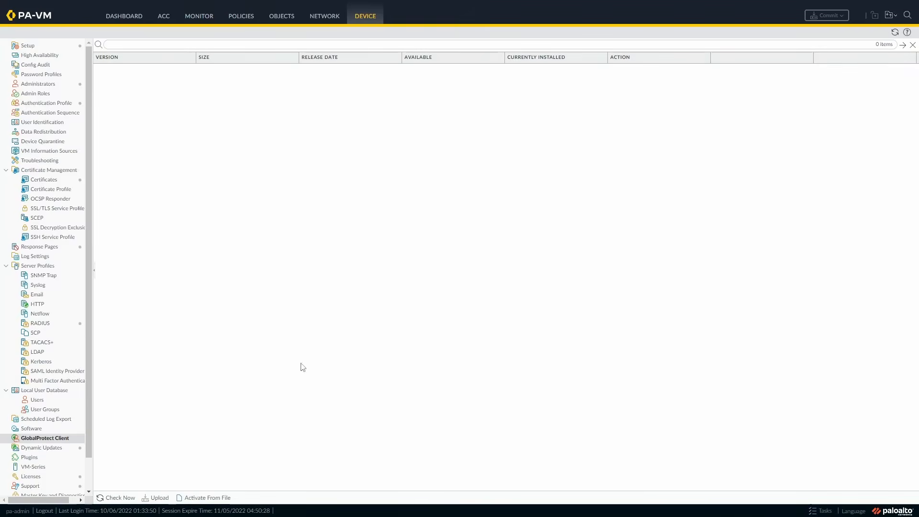
left_click(184, 474)
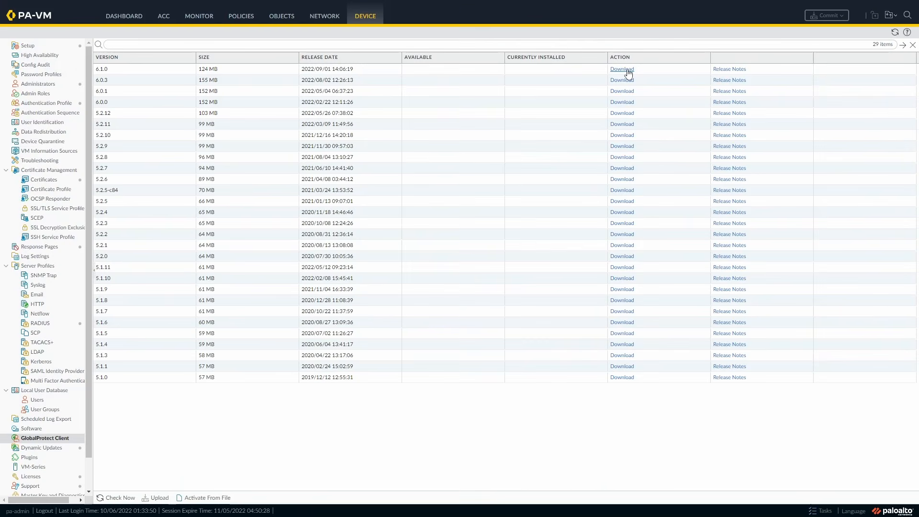
left_click(628, 70)
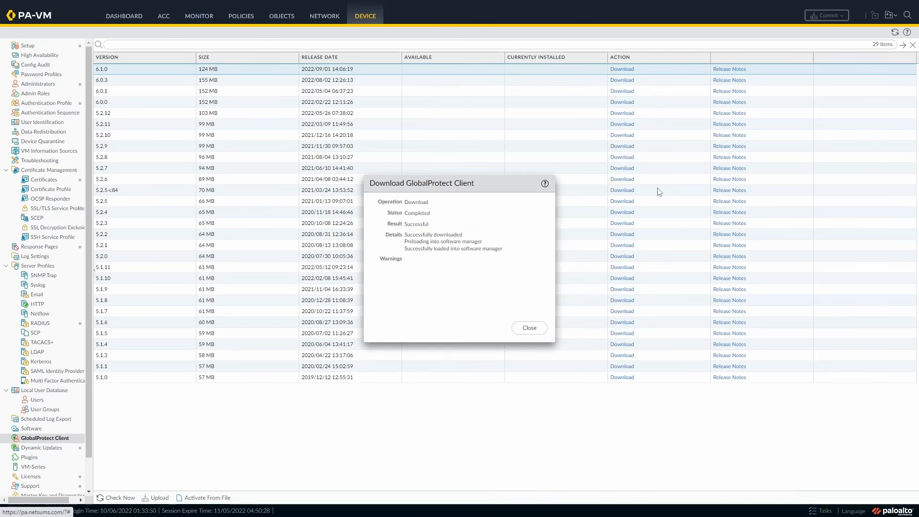
left_click(530, 331)
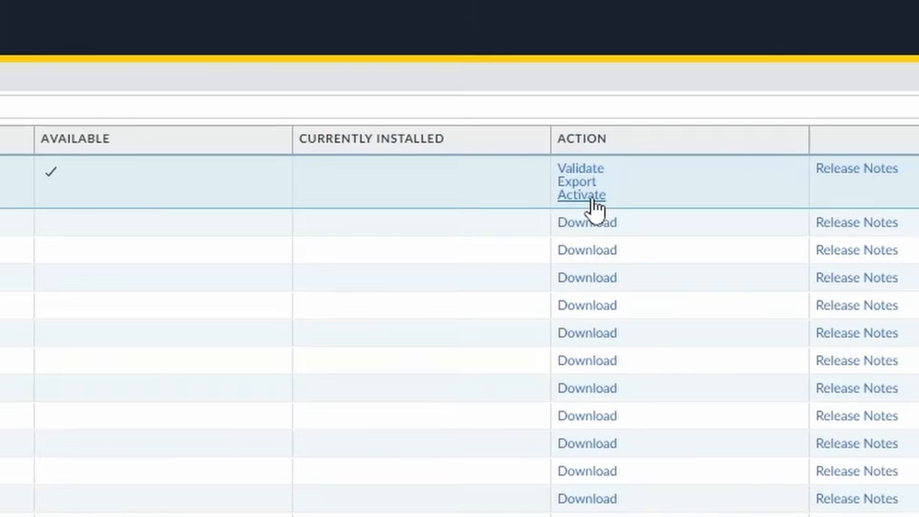
Activate GlobalProtect Client 6.1.0 and confirm the activation.
left_click(621, 80)
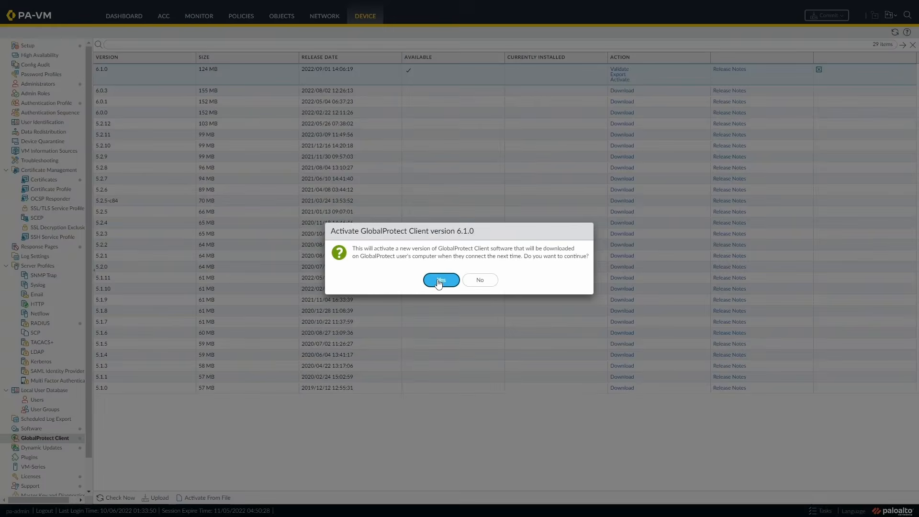
left_click(439, 282)
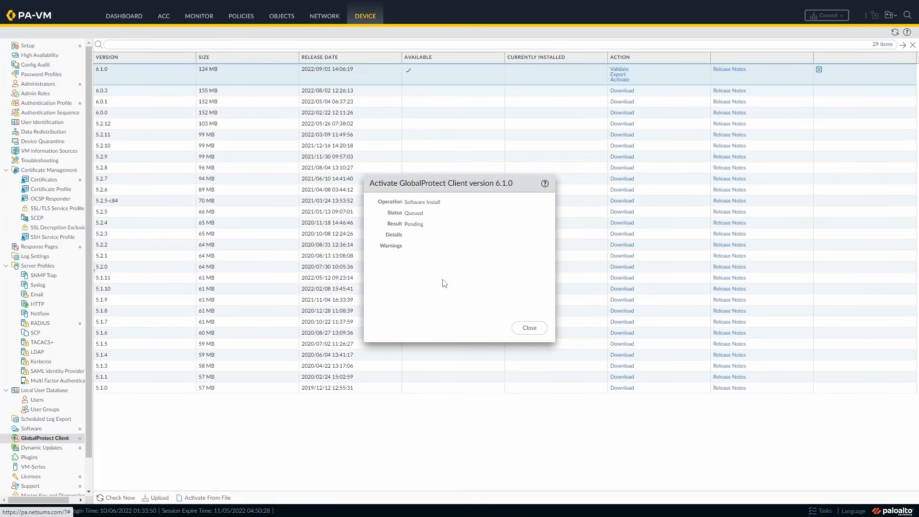
left_click(528, 328)
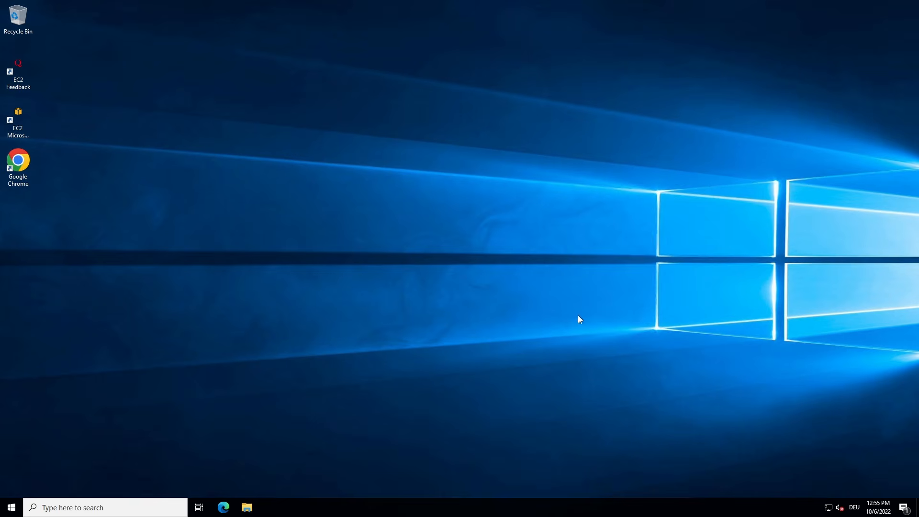
double_click(21, 165)
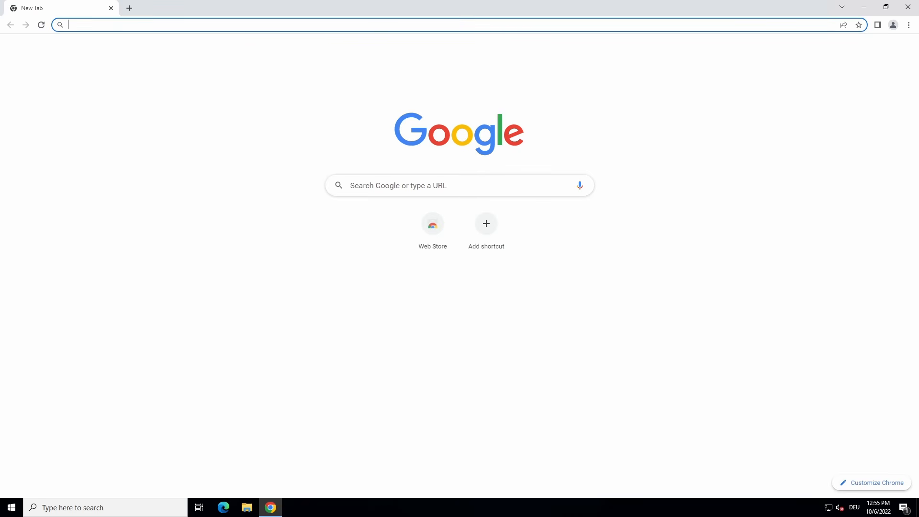
type("https:")
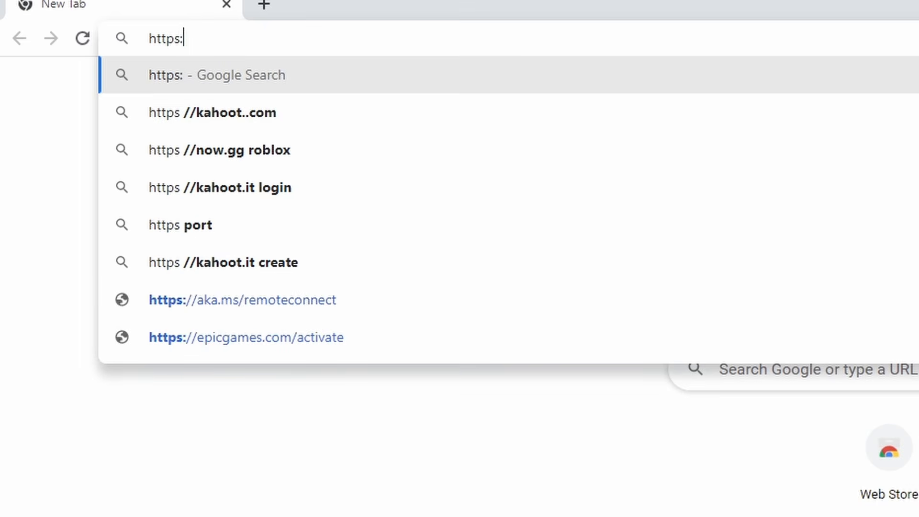
type("//vpn.")
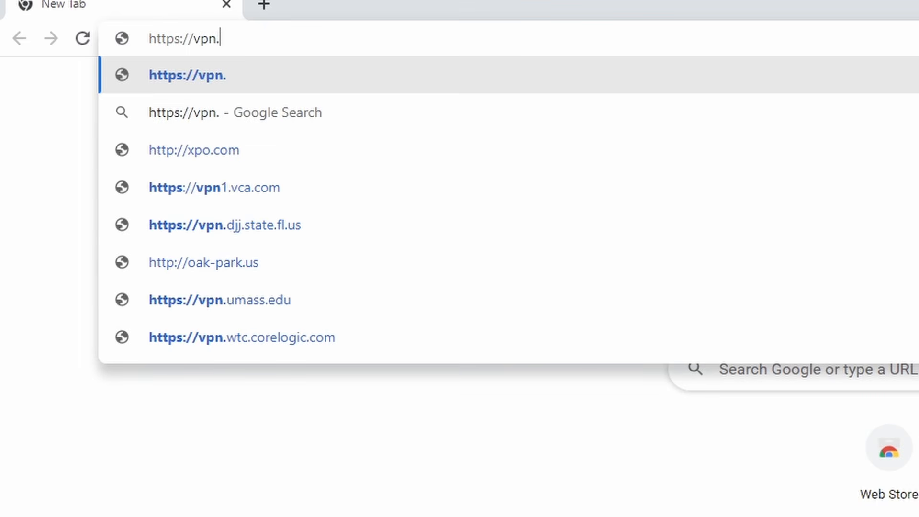
type("netsums.com")
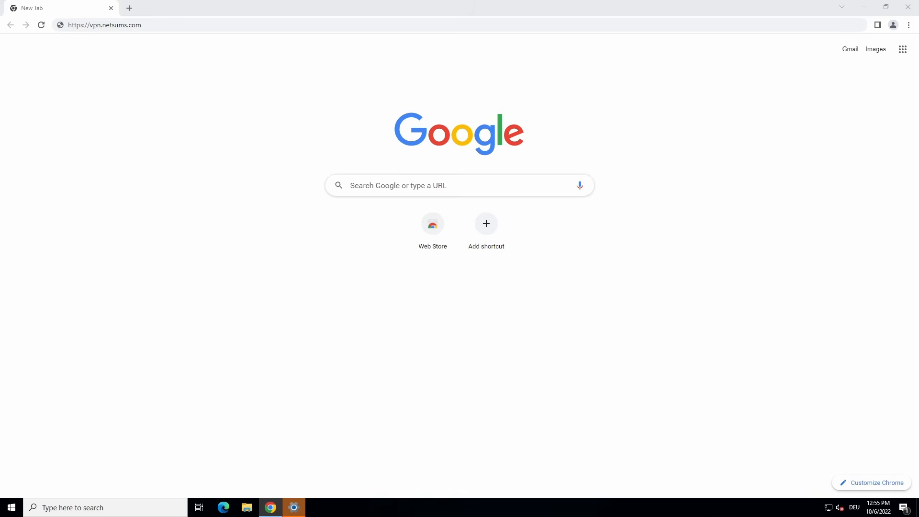
key("Return")
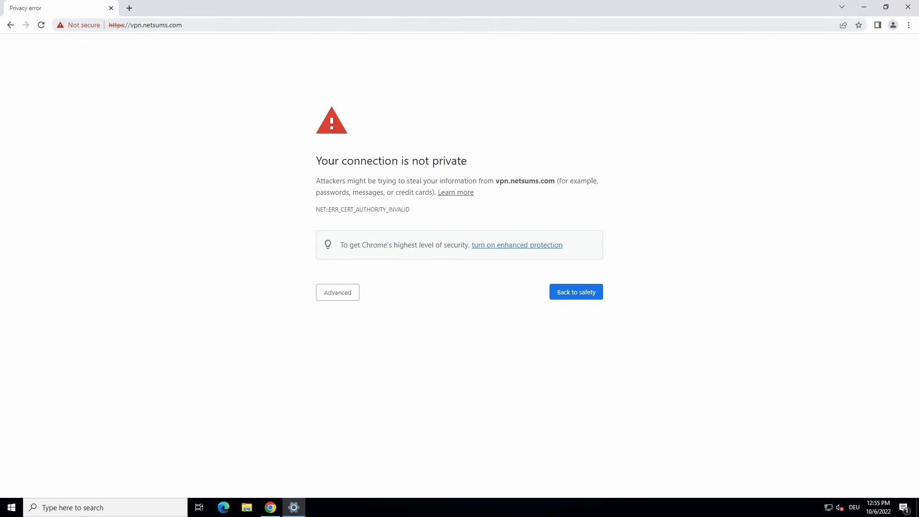
Inspect the site's invalid certificate details, showing it chains to GPRootCA.
left_click(85, 26)
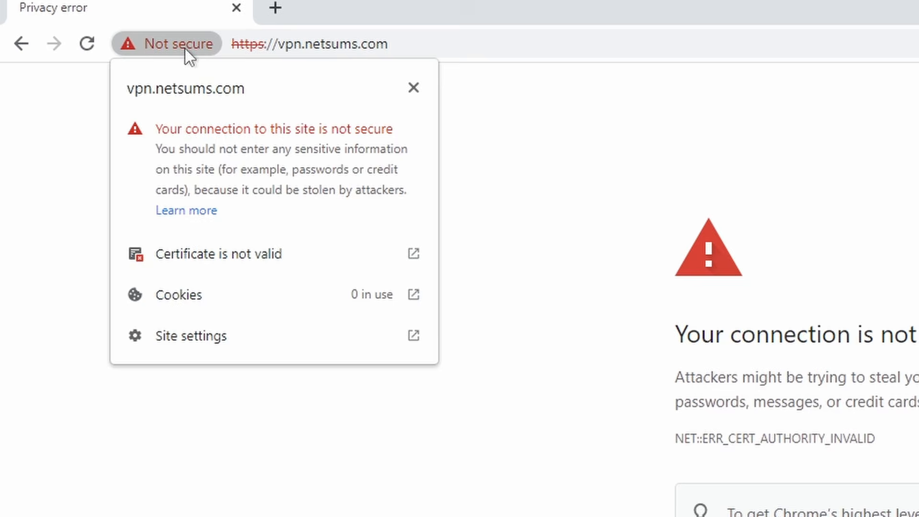
left_click(281, 258)
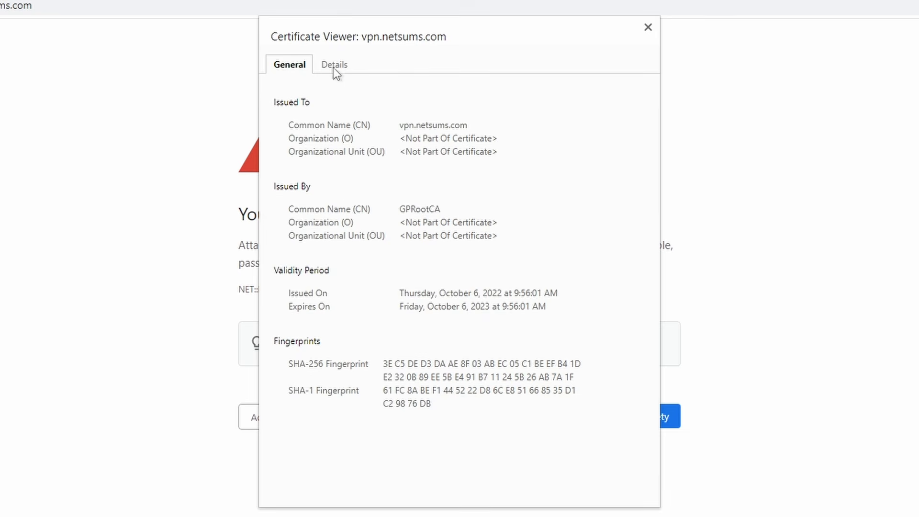
left_click(335, 67)
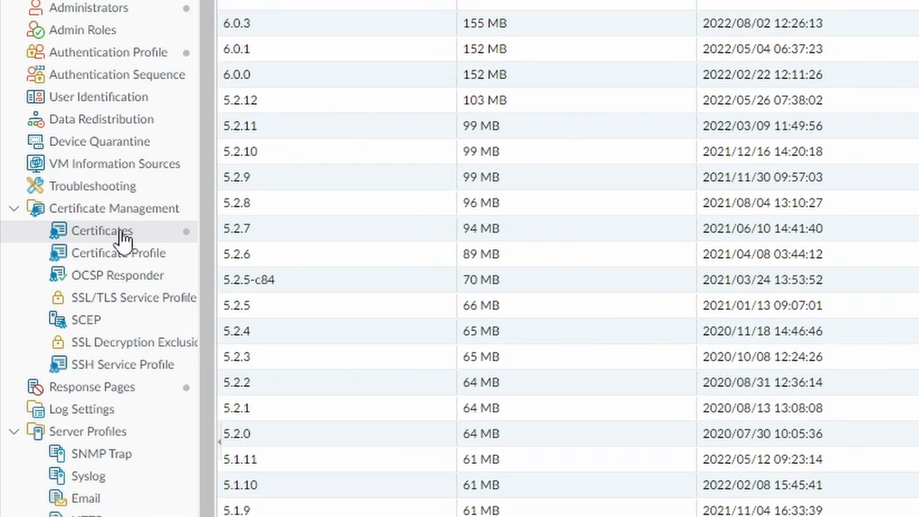
Export GP_RootCA from Device > Certificates as Base64 PEM, saving cert_GP_RootCA.crt.
left_click(53, 181)
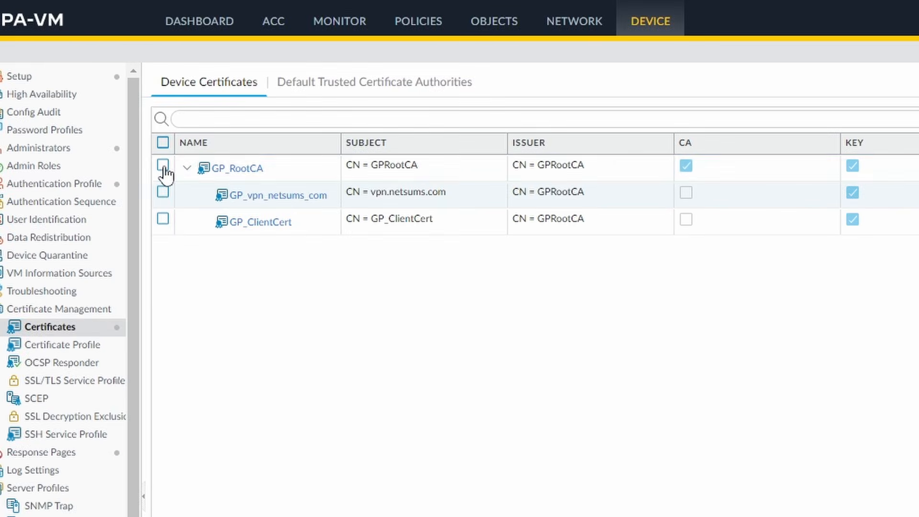
left_click(163, 166)
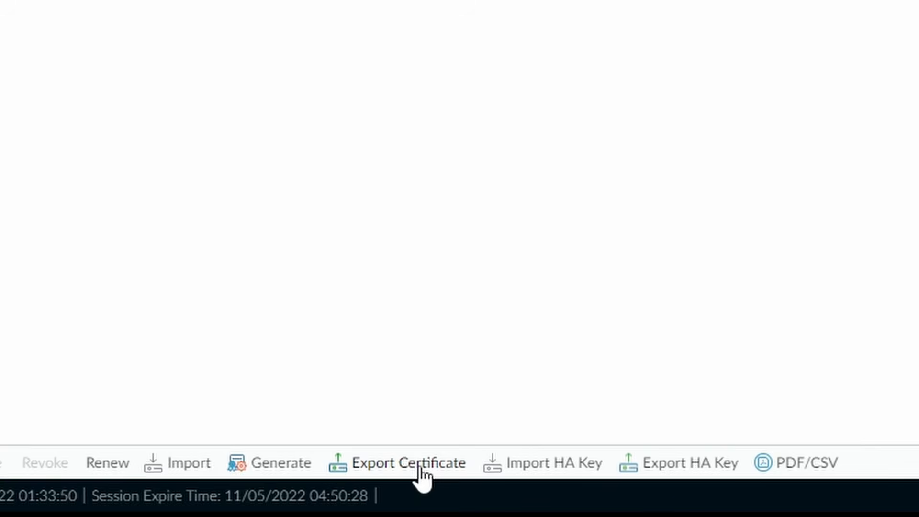
left_click(420, 470)
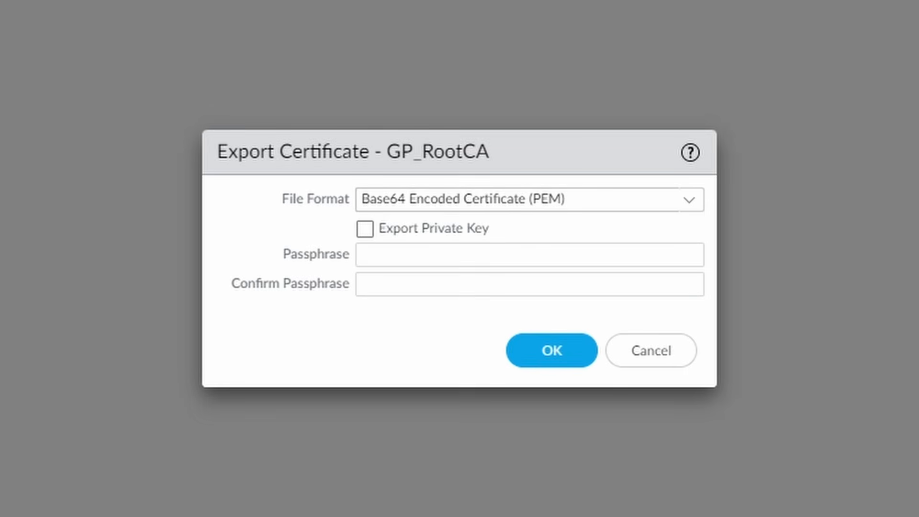
left_click(694, 201)
left_click(694, 201)
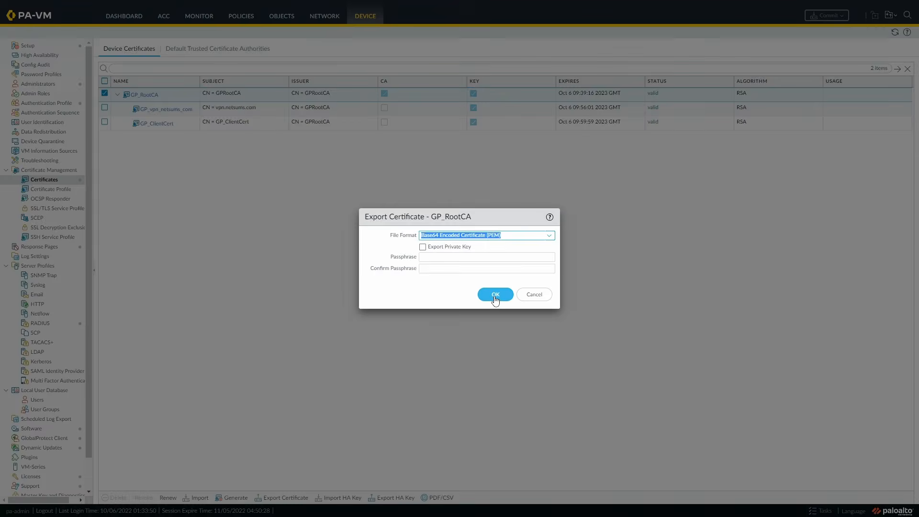
left_click(550, 352)
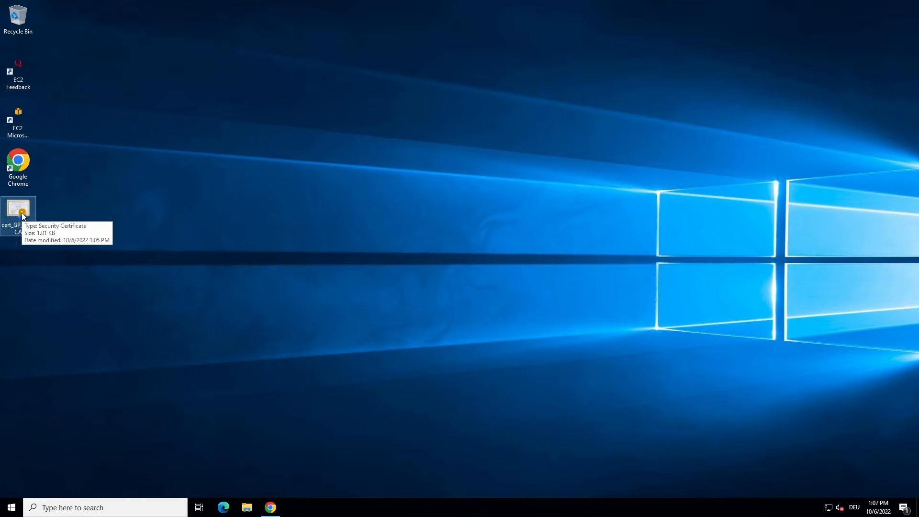
Open the downloaded root CA certificate file and start the Certificate Import Wizard.
double_click(22, 215)
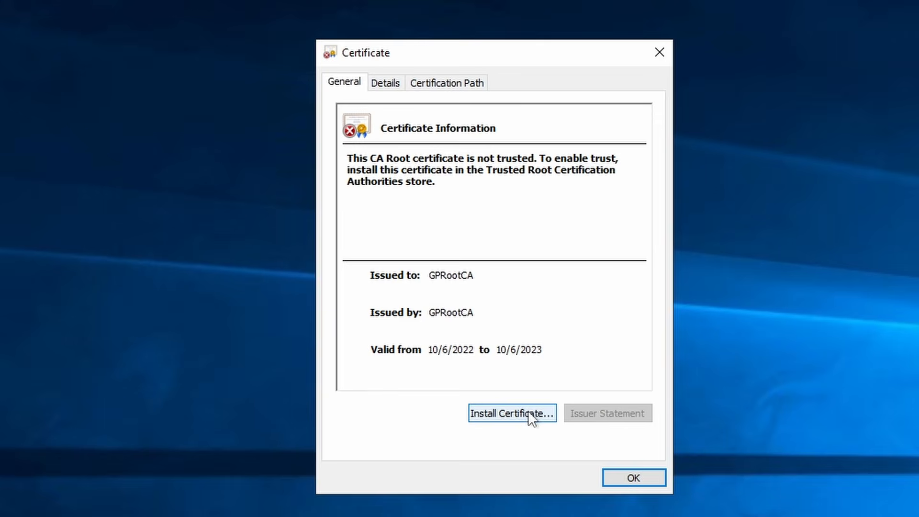
left_click(528, 411)
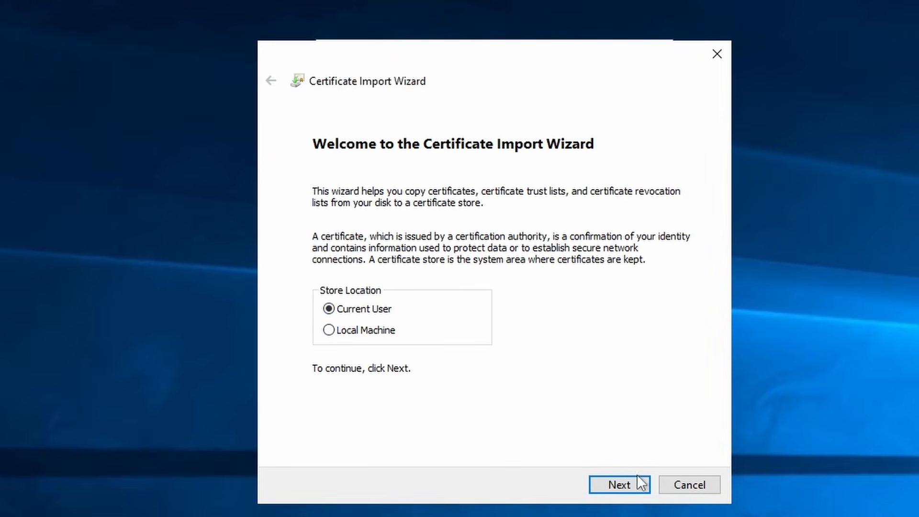
left_click(619, 485)
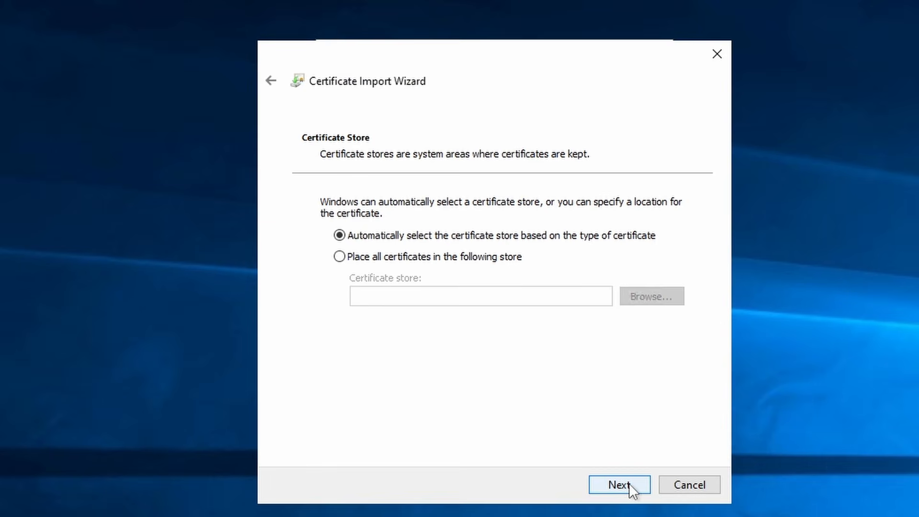
Place the certificate in Trusted Root Certification Authorities, finish, and accept the security warning.
left_click(451, 260)
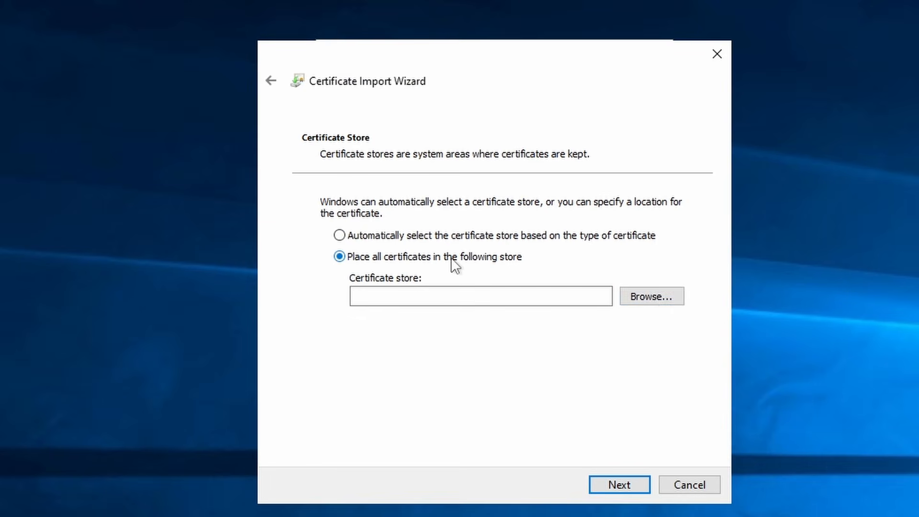
left_click(662, 298)
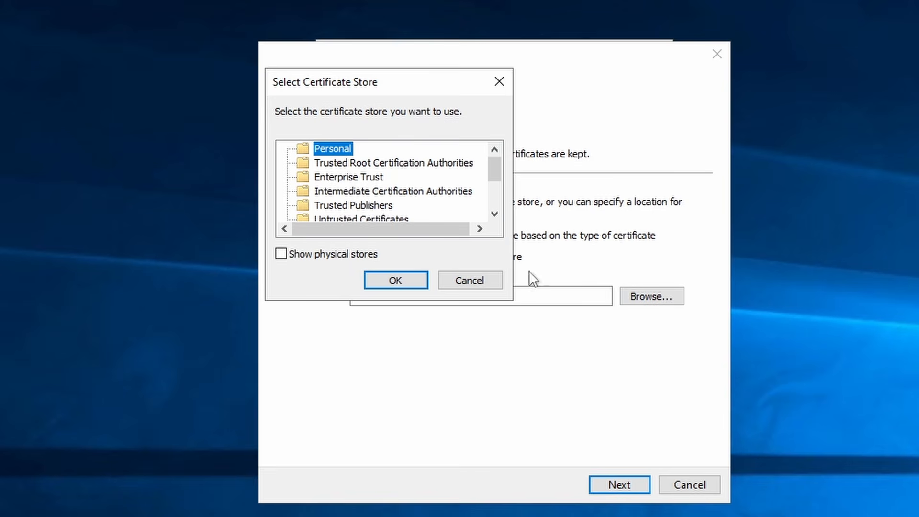
left_click(392, 165)
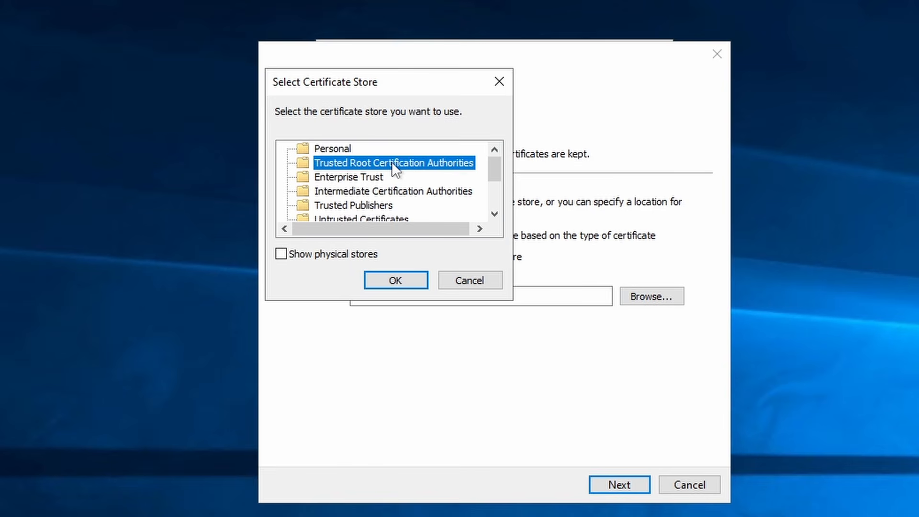
left_click(395, 280)
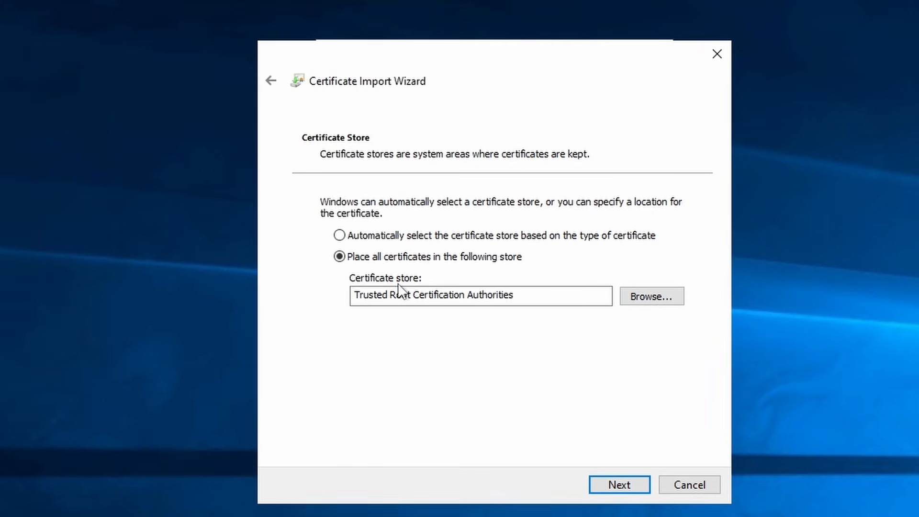
left_click(628, 487)
left_click(633, 483)
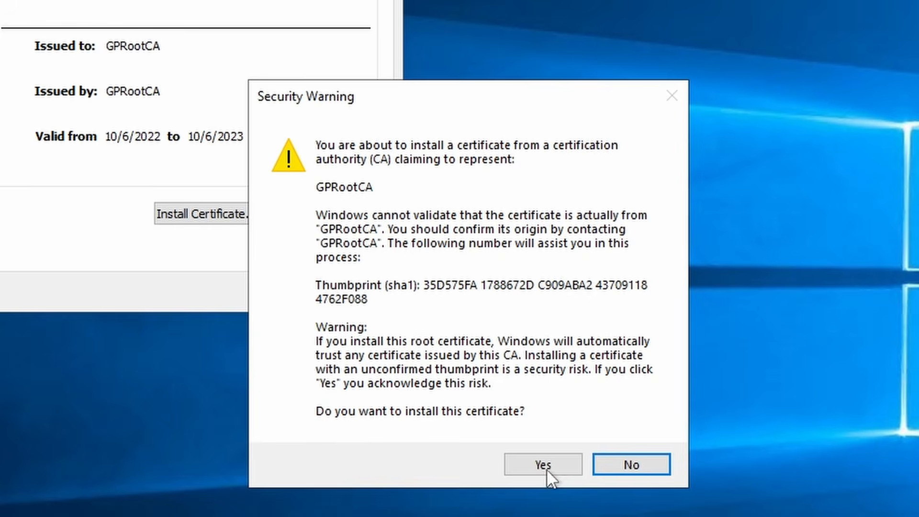
left_click(566, 467)
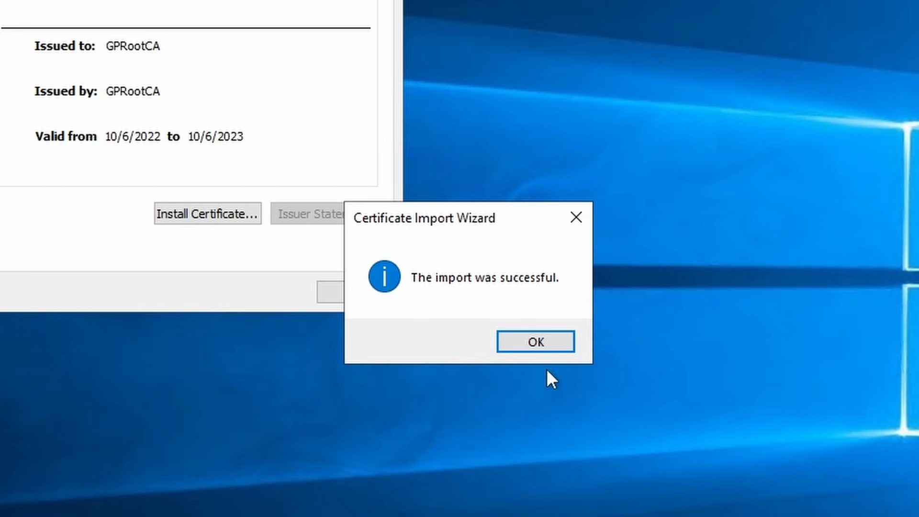
left_click(544, 343)
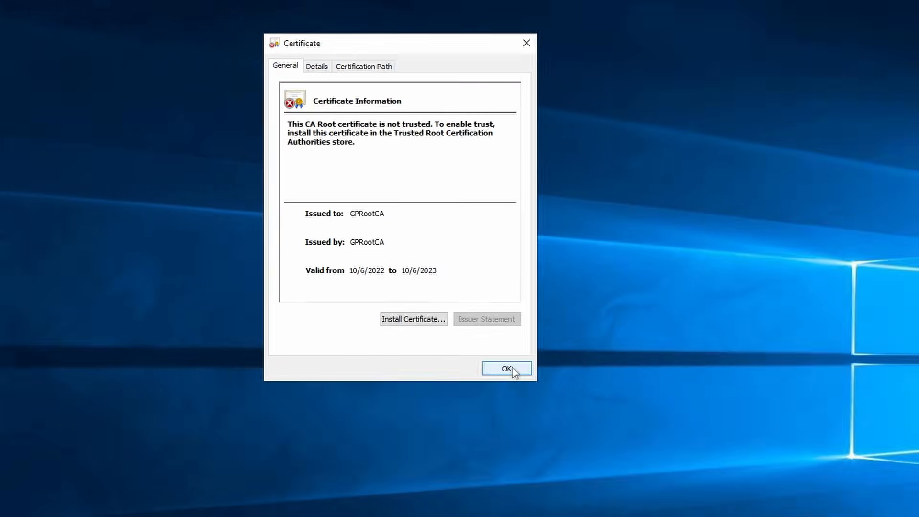
left_click(507, 369)
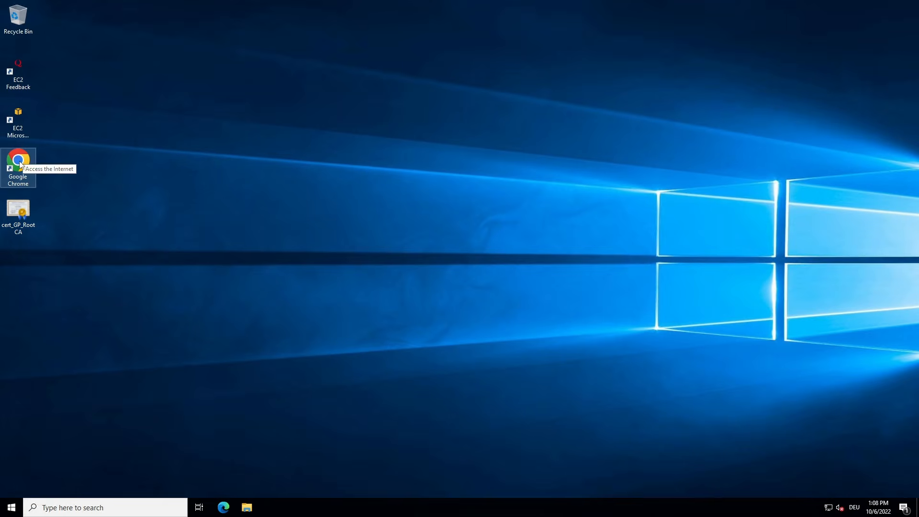
left_click(24, 161)
key("Return")
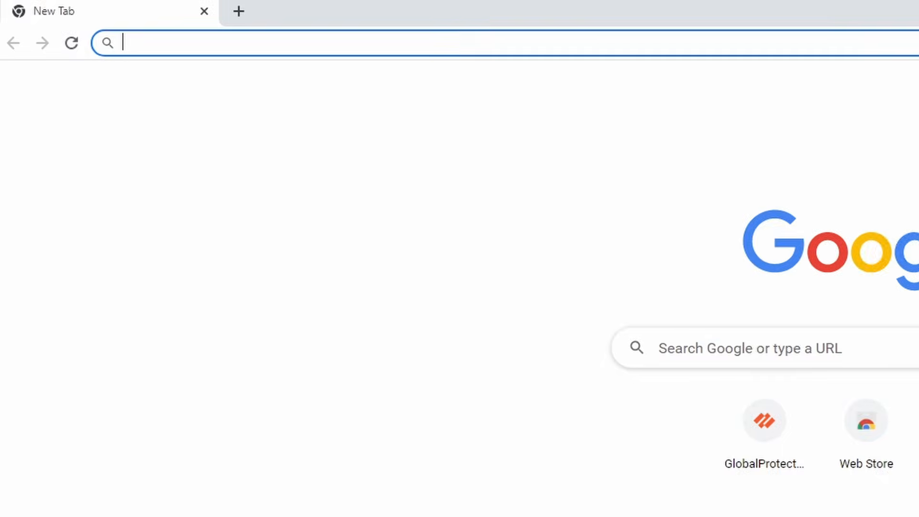
type("https://vpn")
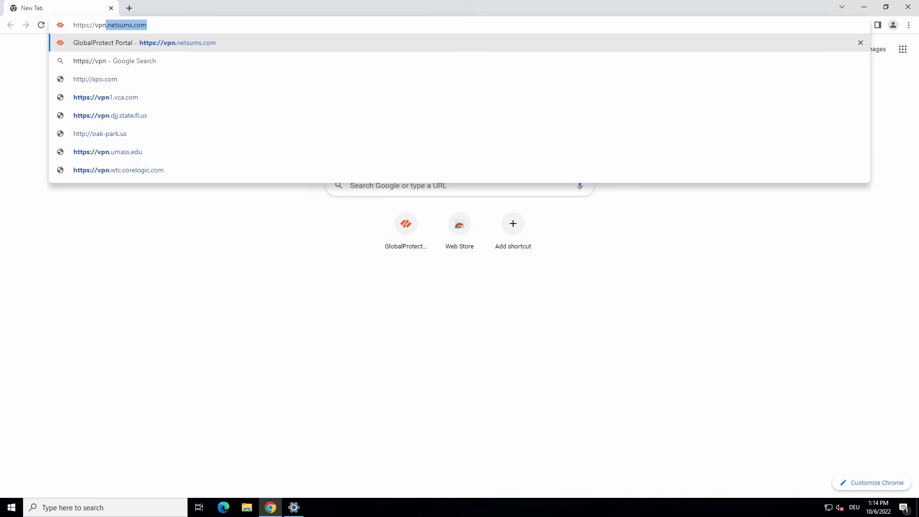
key("Return")
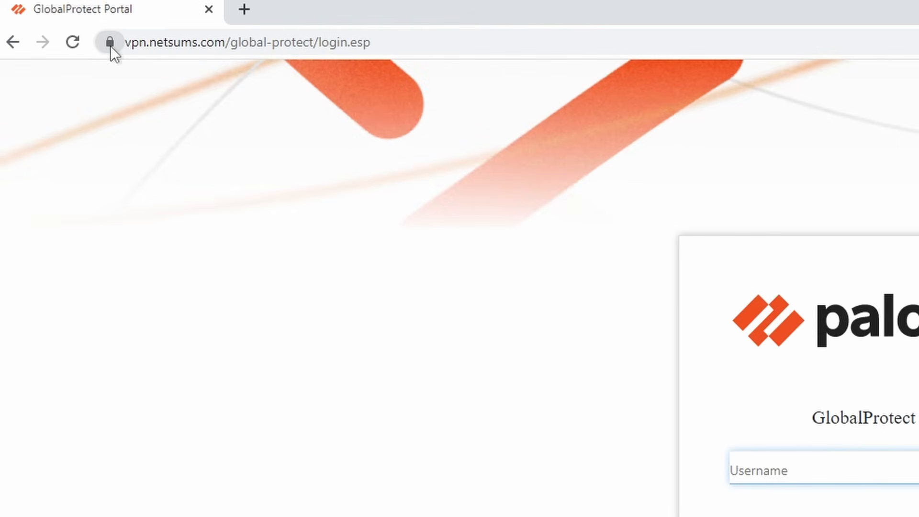
left_click(110, 45)
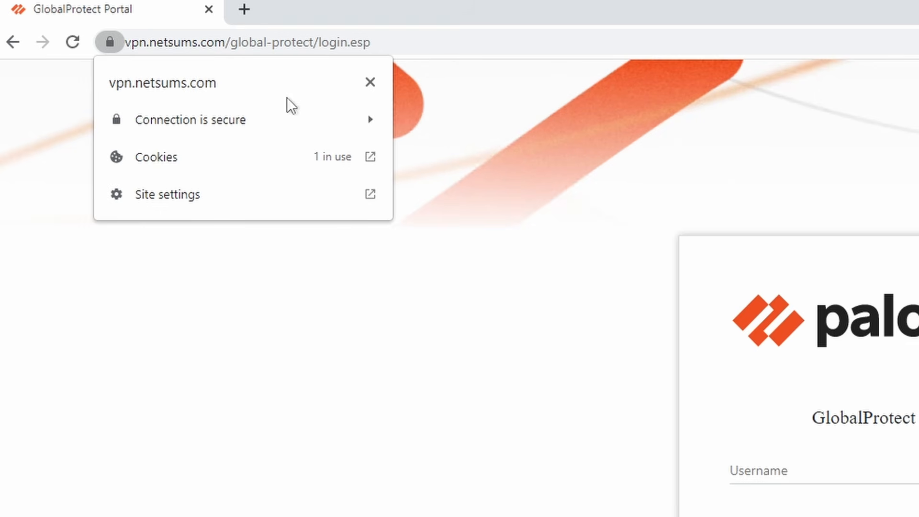
Open the vpn.netsums.com certificate's hierarchy and fields in Chrome's certificate viewer.
left_click(301, 121)
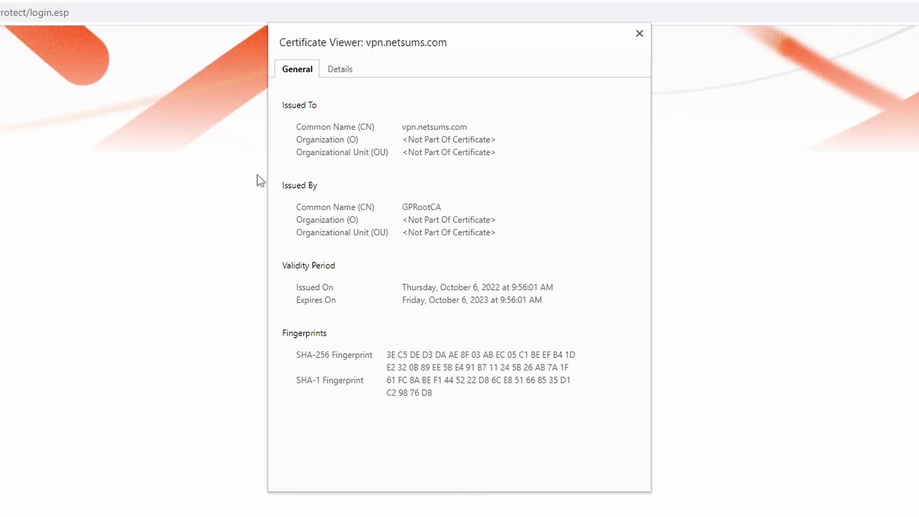
left_click(341, 70)
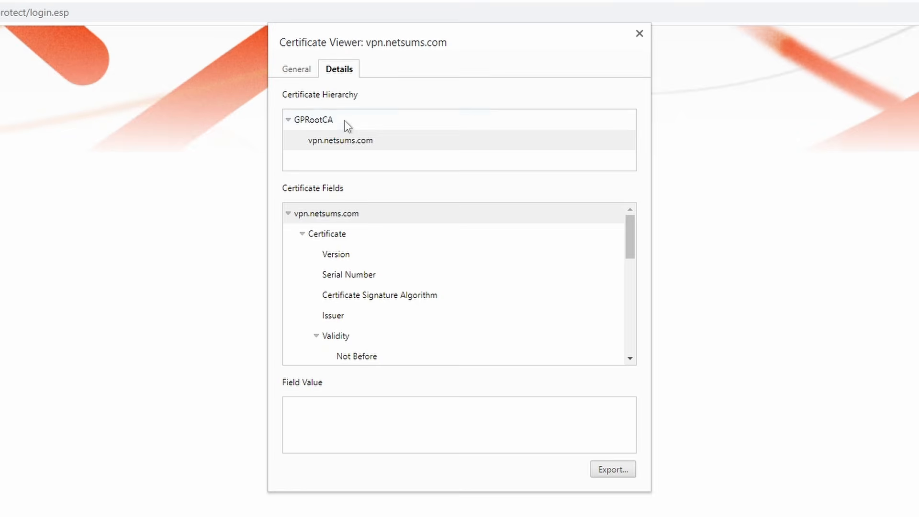
left_click(377, 143)
left_click_drag(631, 238, 635, 312)
left_click(386, 143)
Check the Subject Alternative Name and the Subject CN = vpn.netsums.com, then close the viewer.
scroll(483, 286, "down", 1)
left_click(455, 265)
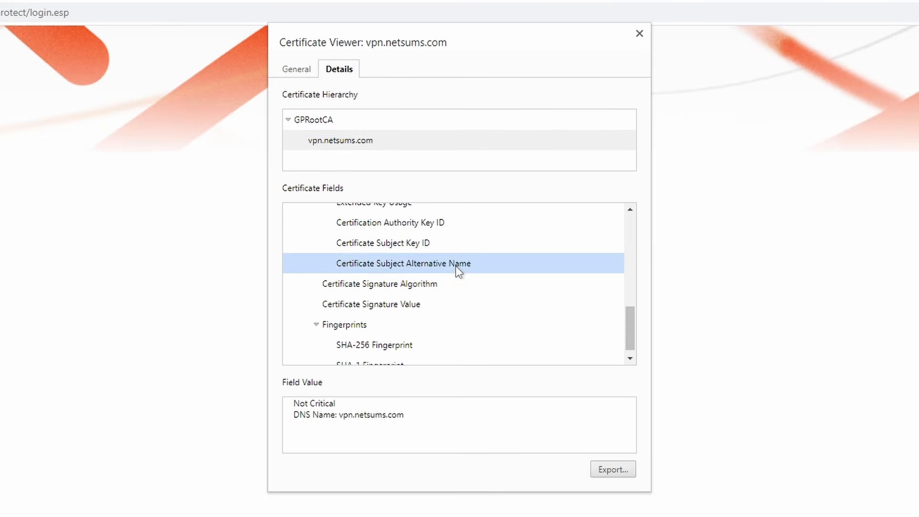
left_click(349, 418)
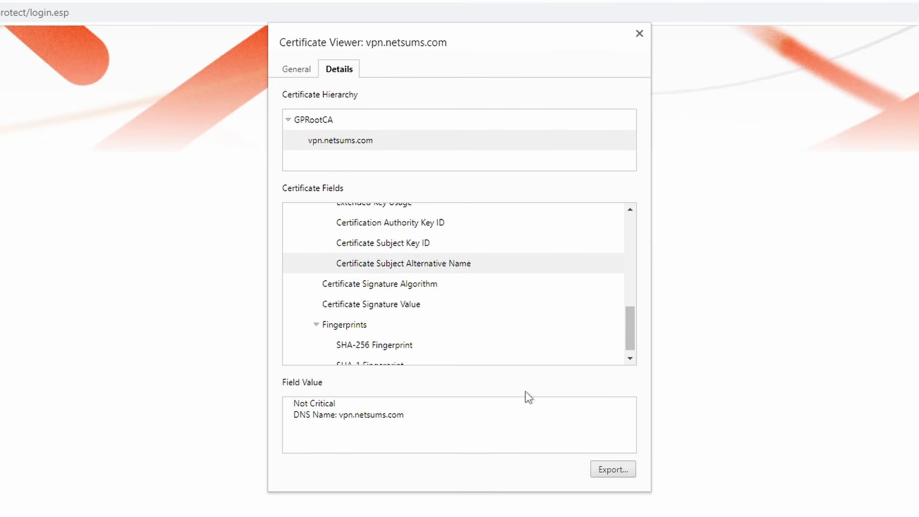
left_click_drag(630, 333, 636, 233)
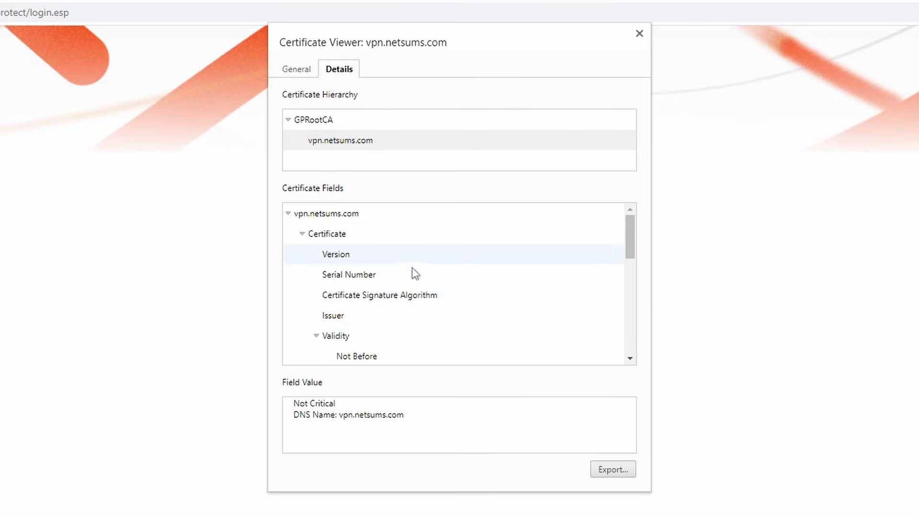
scroll(391, 336, "down", 1)
left_click(386, 326)
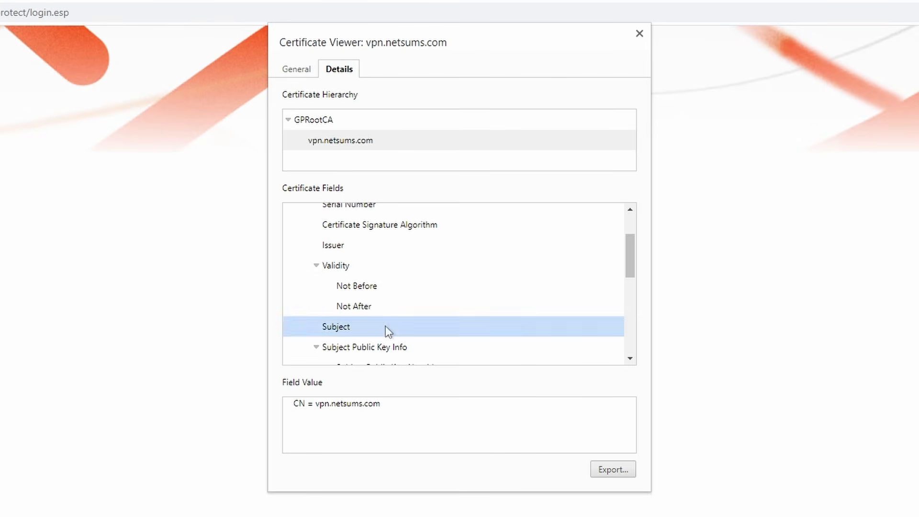
left_click(373, 419)
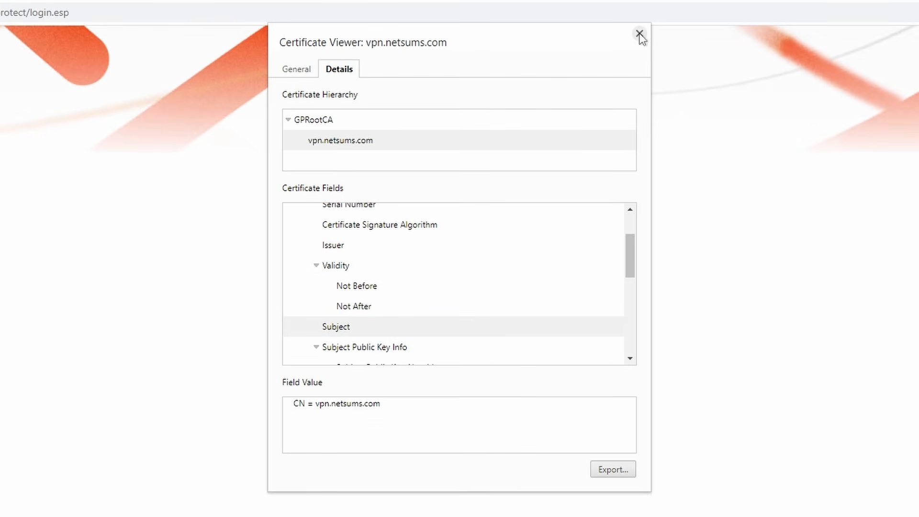
left_click(639, 33)
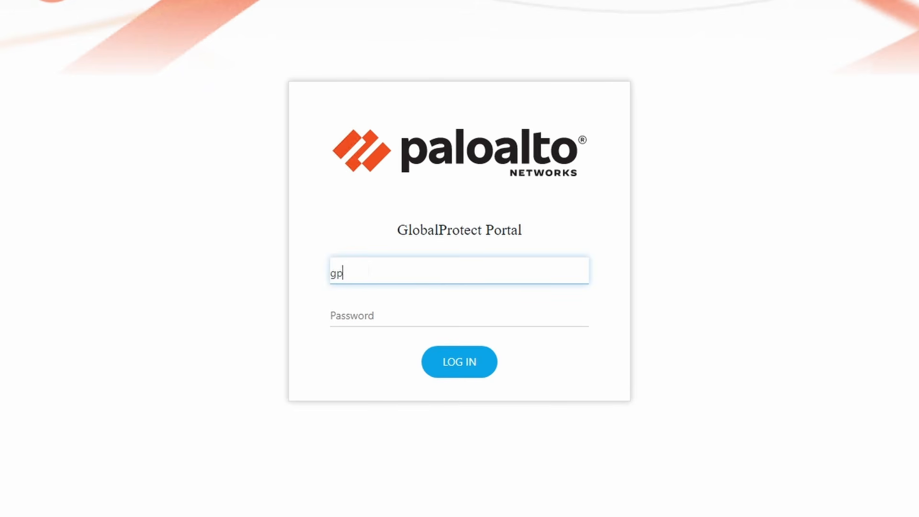
Log in to the GlobalProtect Portal with the test user's username and password.
type("-user")
key("Tab")
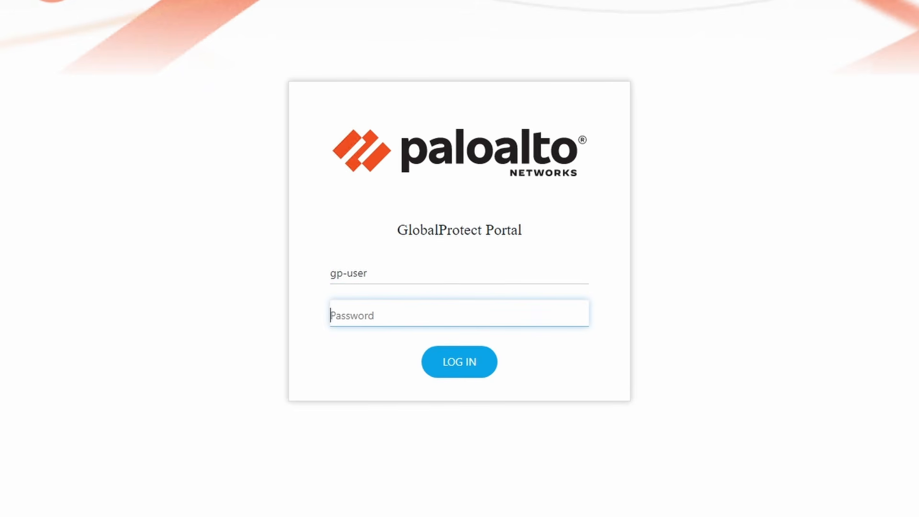
type("paloalt")
left_click(459, 361)
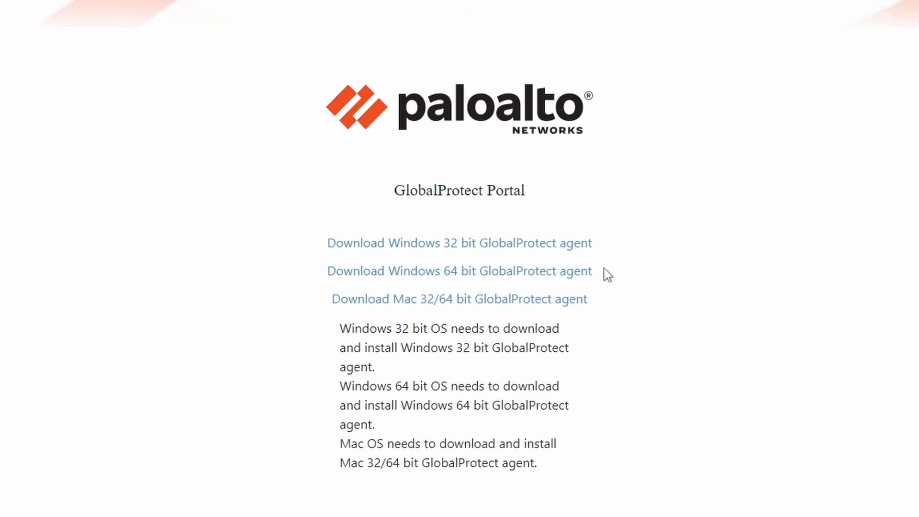
Download and install GlobalProtect64.msi with the setup wizard defaults, then bring up the PA-VM traffic logs.
left_click(578, 274)
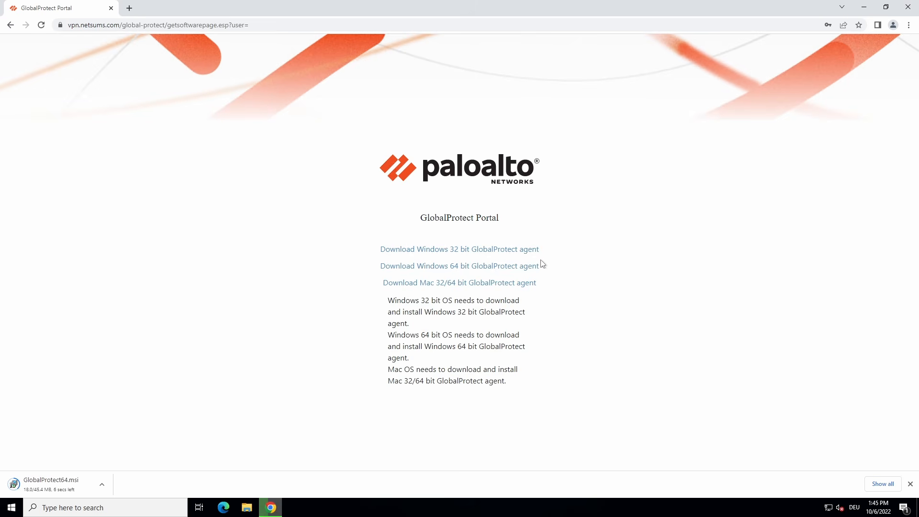
left_click(103, 484)
left_click(142, 413)
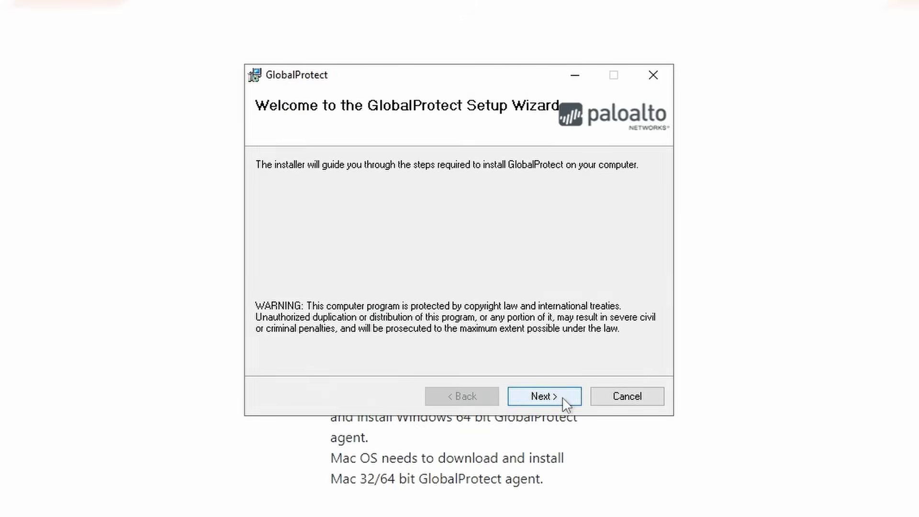
left_click(517, 336)
left_click(566, 405)
left_click(566, 403)
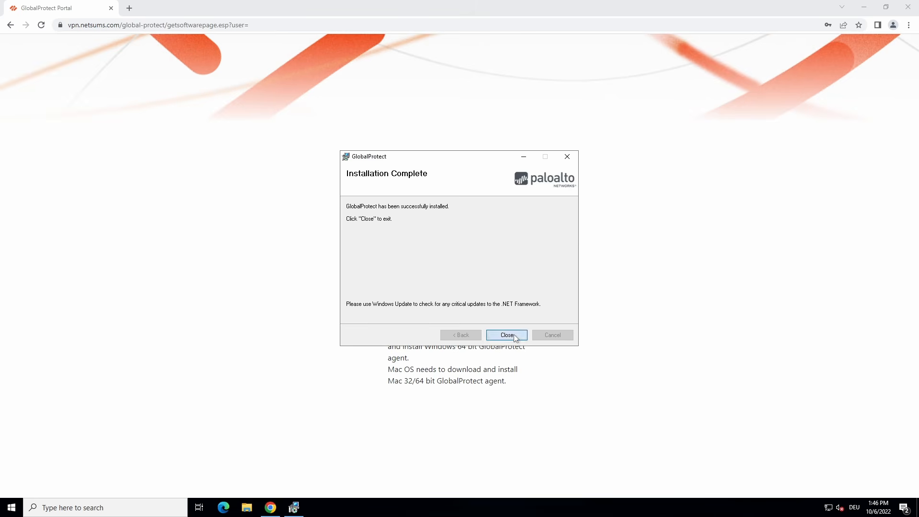
left_click(508, 335)
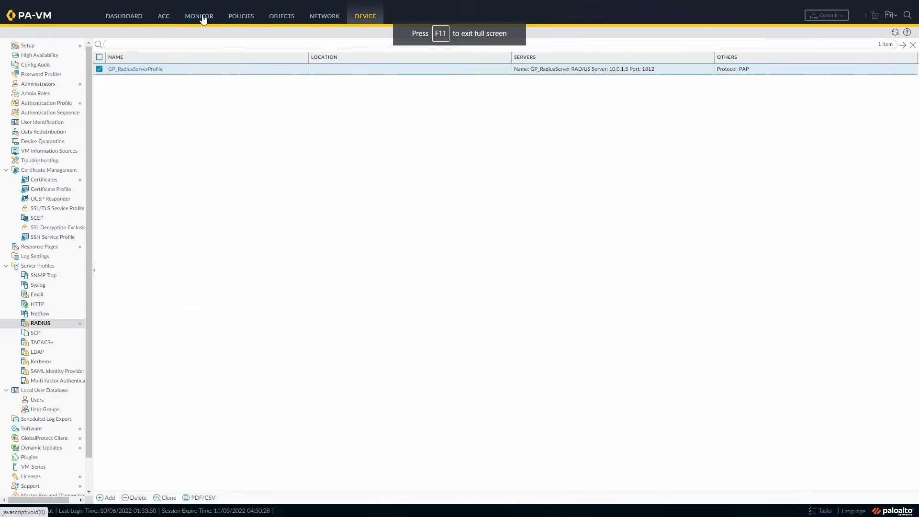
left_click(204, 16)
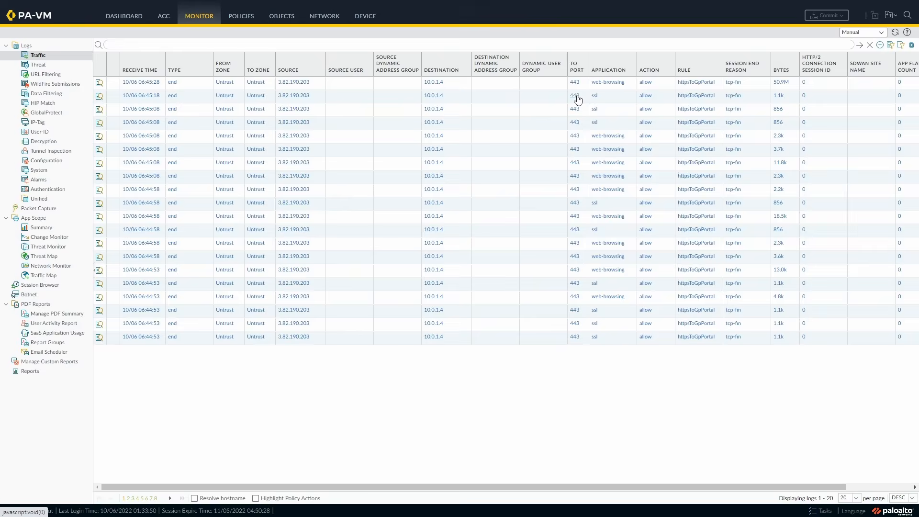
Filter traffic logs to exclude destination port 443, then inspect the latest GlobalProtect portal login entry.
left_click(577, 100)
left_click(106, 45)
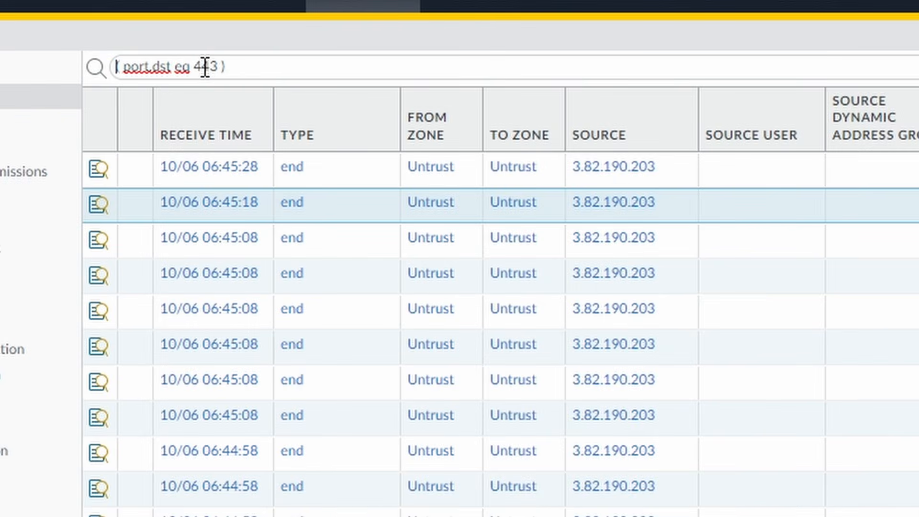
type("!")
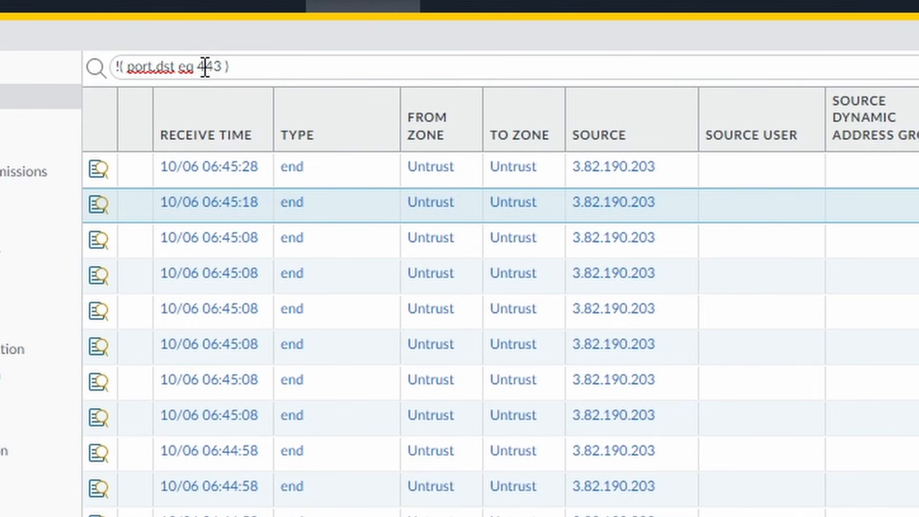
key("Return")
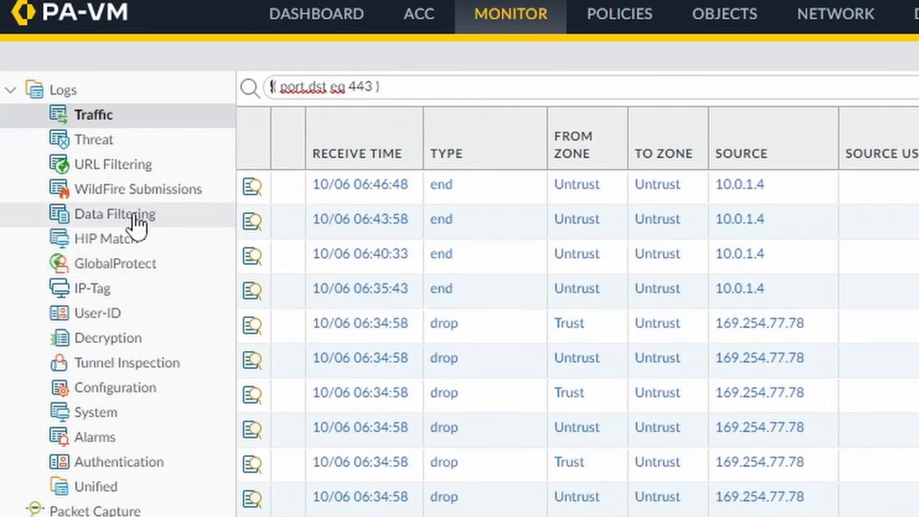
left_click(54, 113)
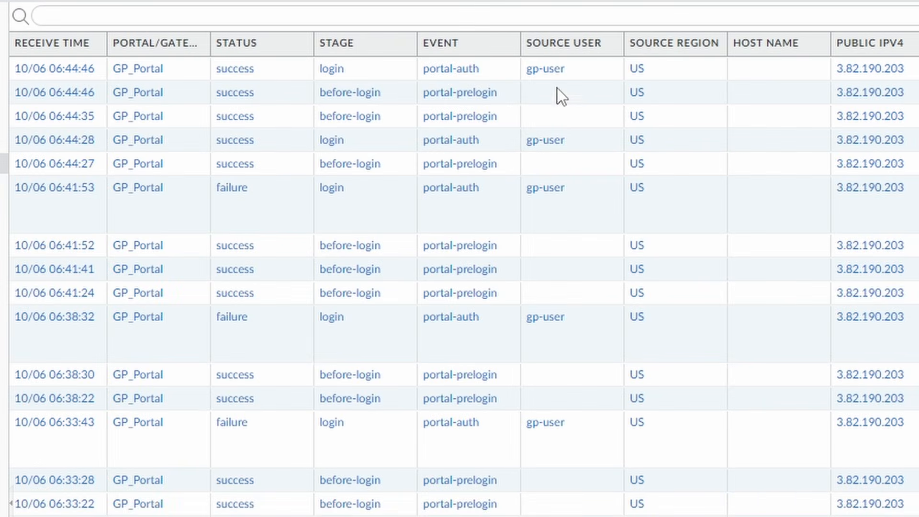
left_click(581, 73)
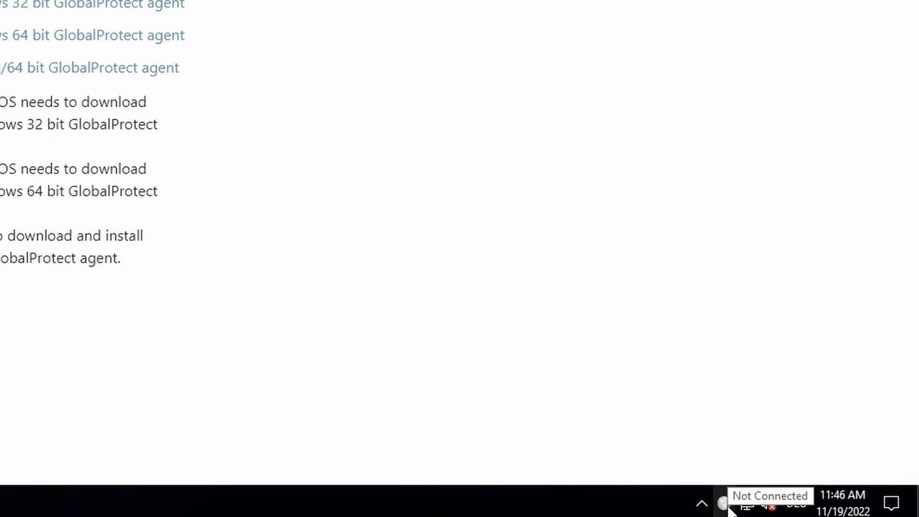
Point the GlobalProtect agent at portal vpn.netsums.com and connect with the test user's username and password.
left_click(725, 503)
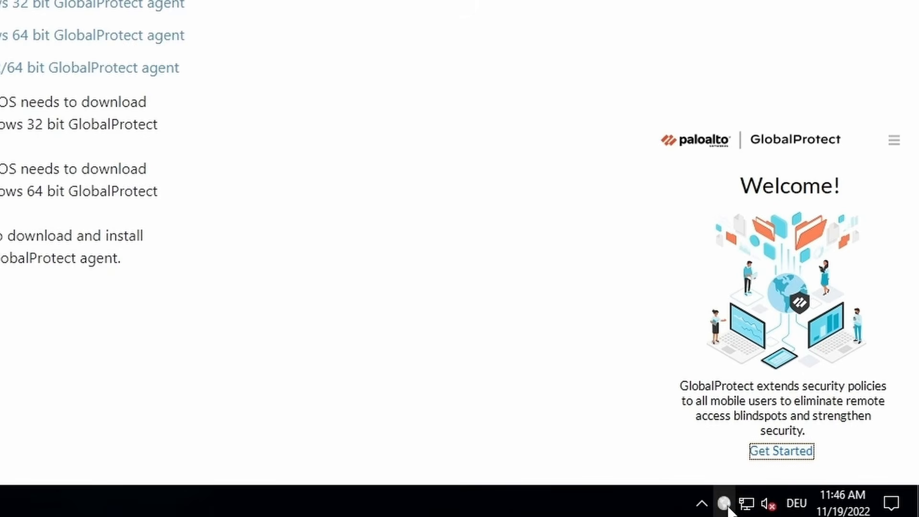
left_click(798, 455)
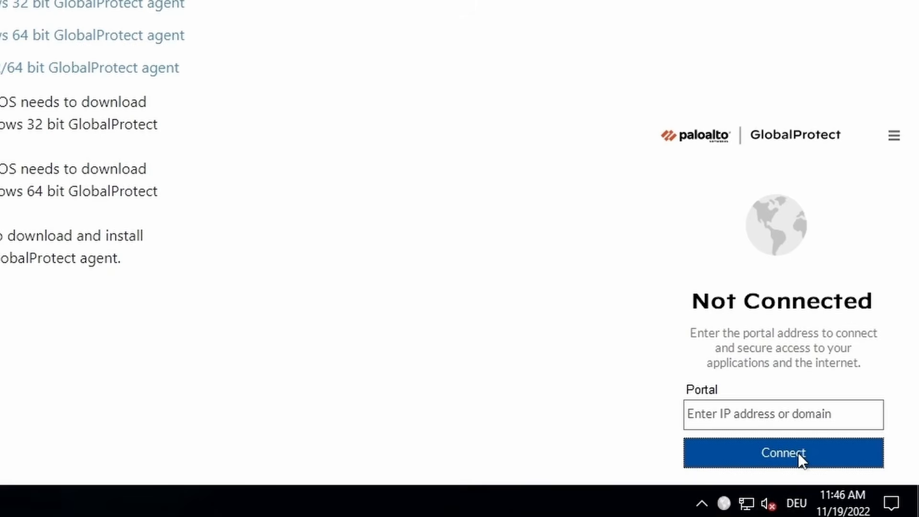
left_click(798, 413)
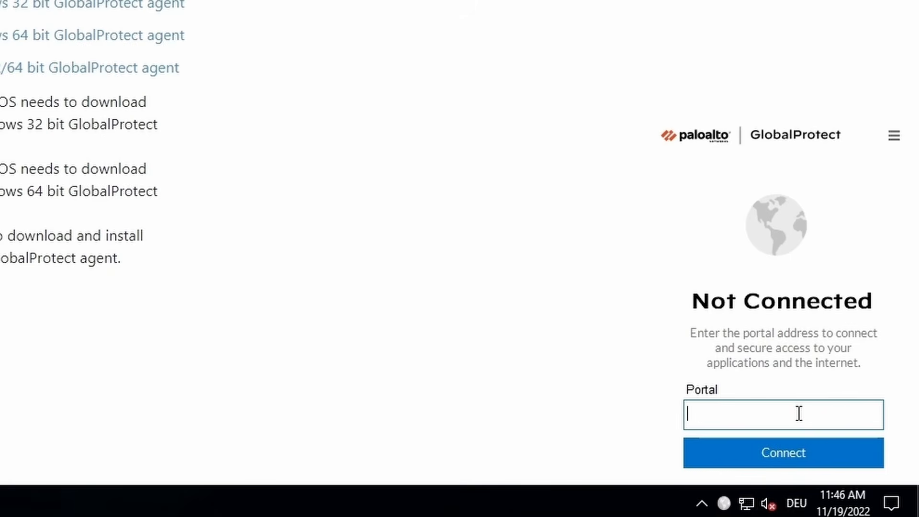
type("vpn.netsums.com")
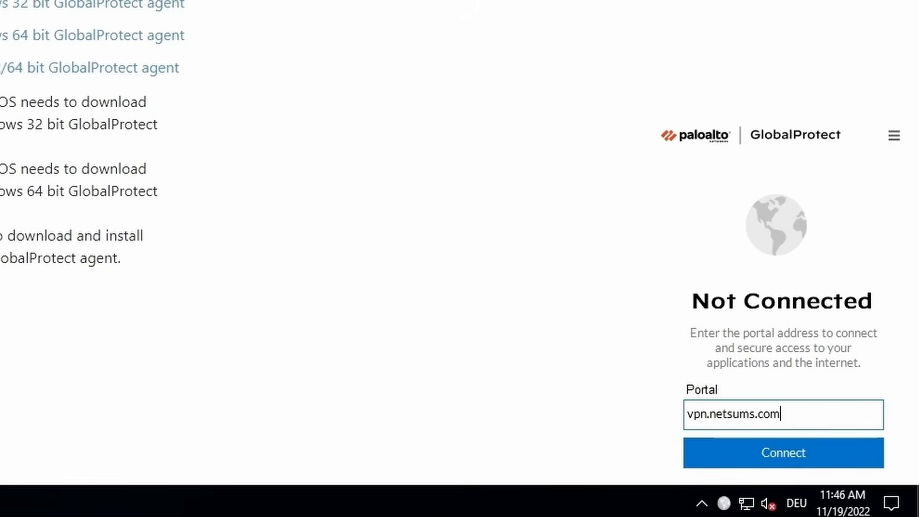
left_click(842, 458)
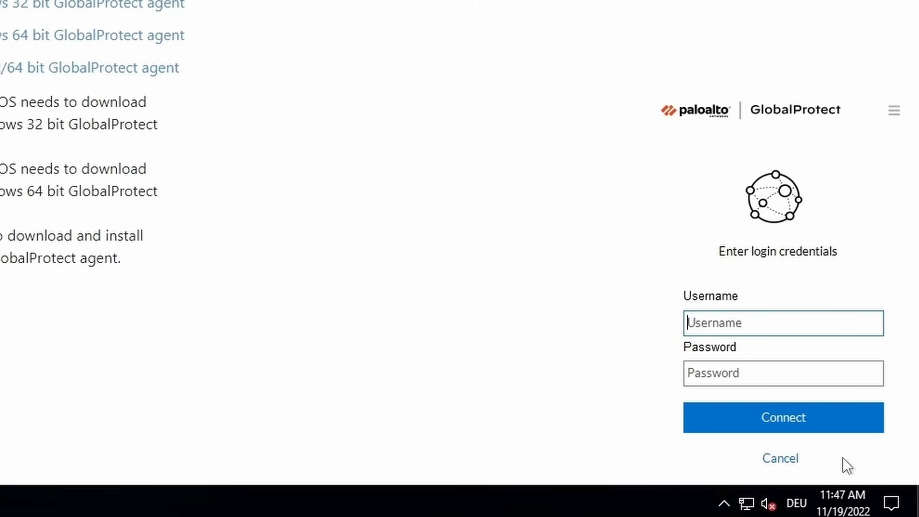
type("gp-user")
key("Tab")
type("gp-user")
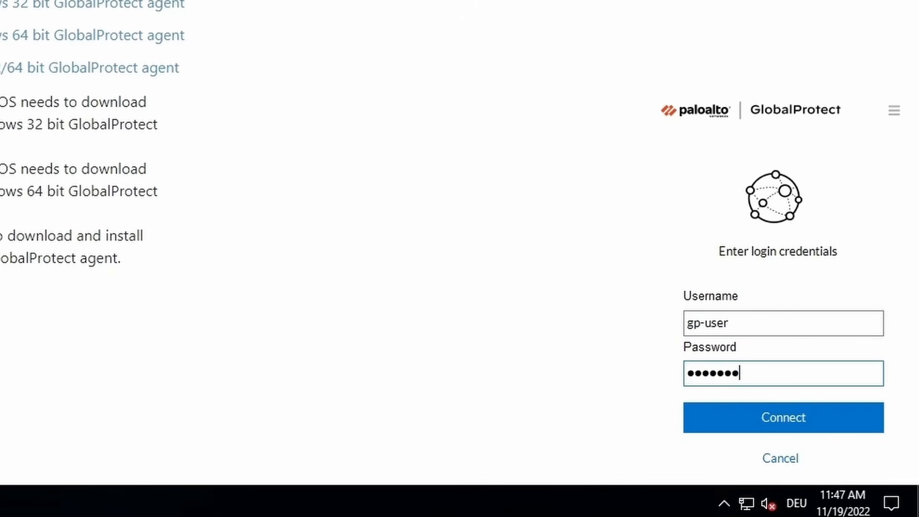
type("1")
left_click(846, 423)
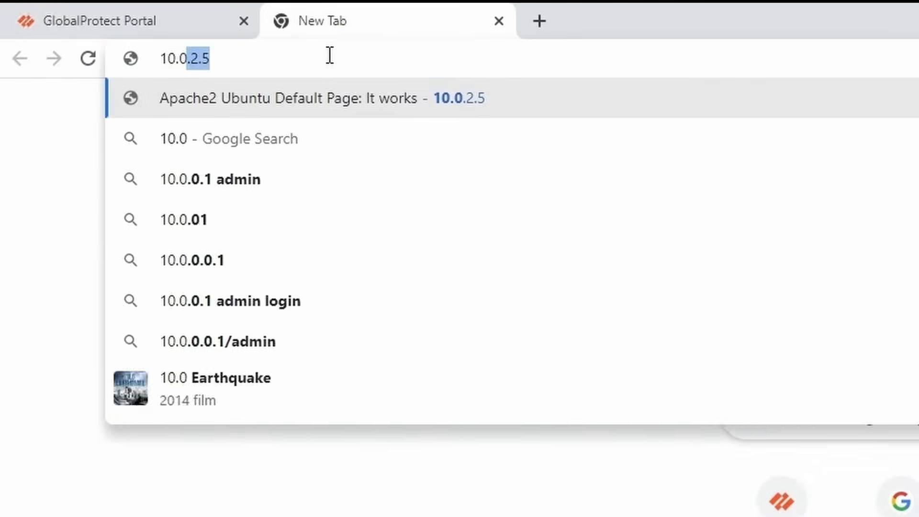
Browse to 10.0.2.5 in a new Chrome tab.
type(".2.5")
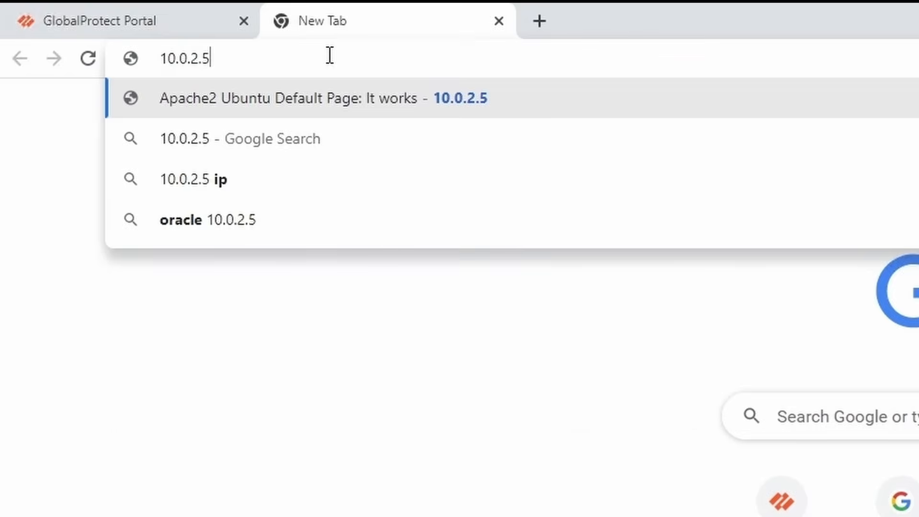
key("Return")
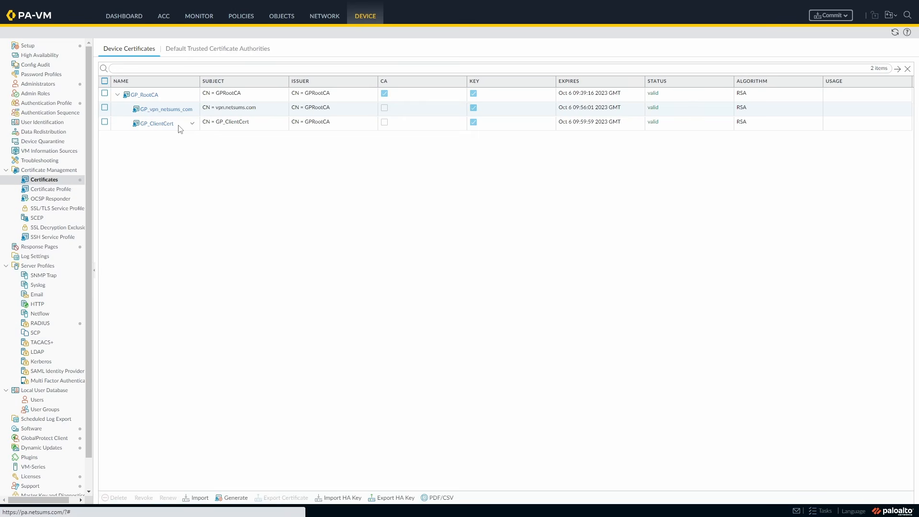
Create certificate profile GP_Client-Cert-Profile with CA GP_RootCA, blocking expired certificates, then open GP_Portal.
left_click(51, 189)
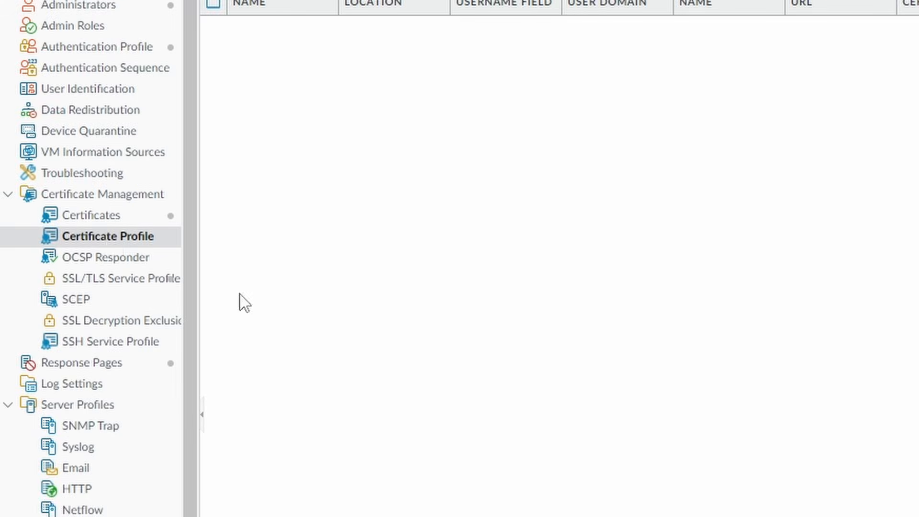
left_click(223, 476)
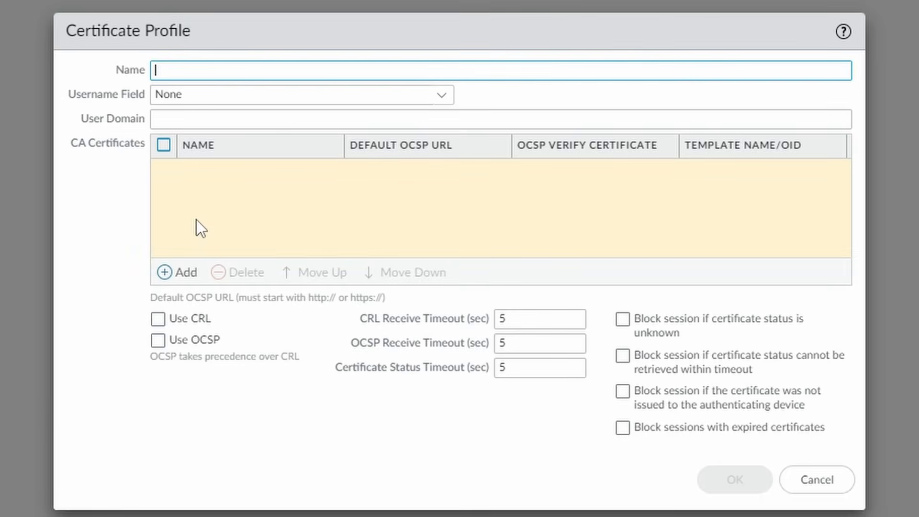
type("GP_")
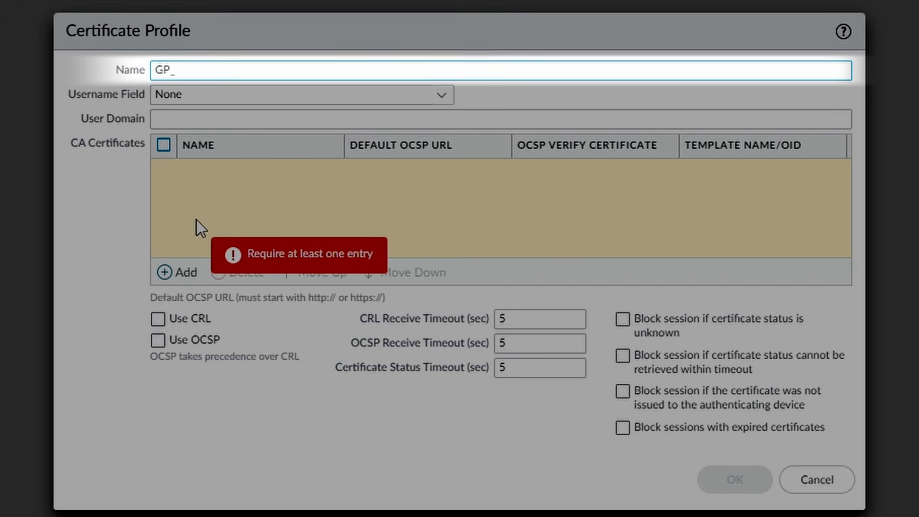
type("Client-Cert-Profile")
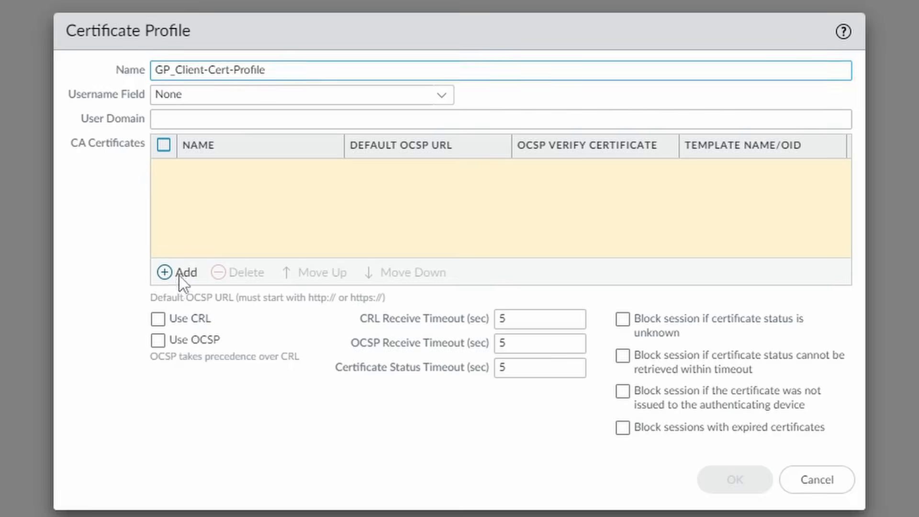
left_click(179, 276)
left_click(678, 212)
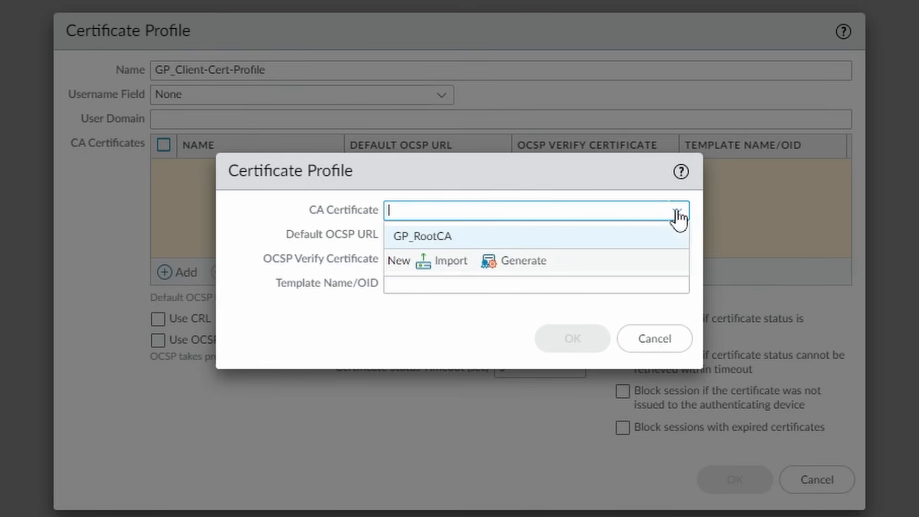
left_click(445, 236)
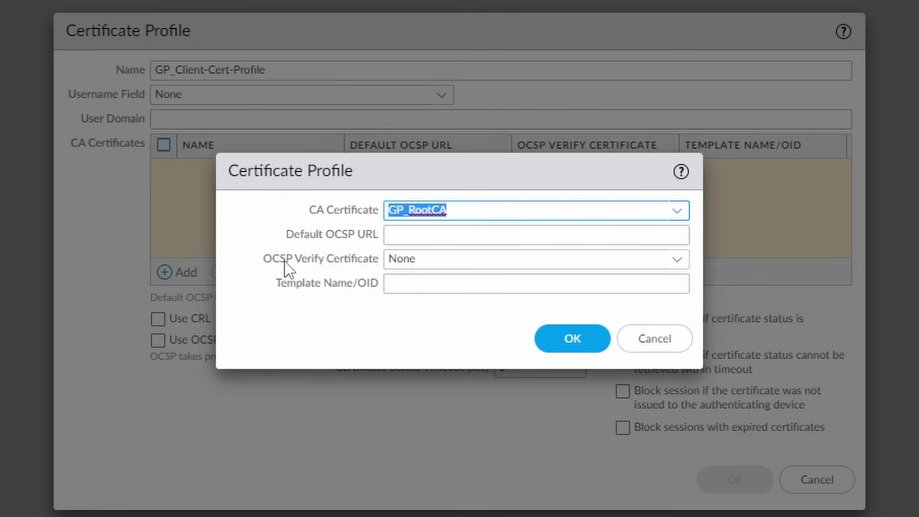
left_click(570, 340)
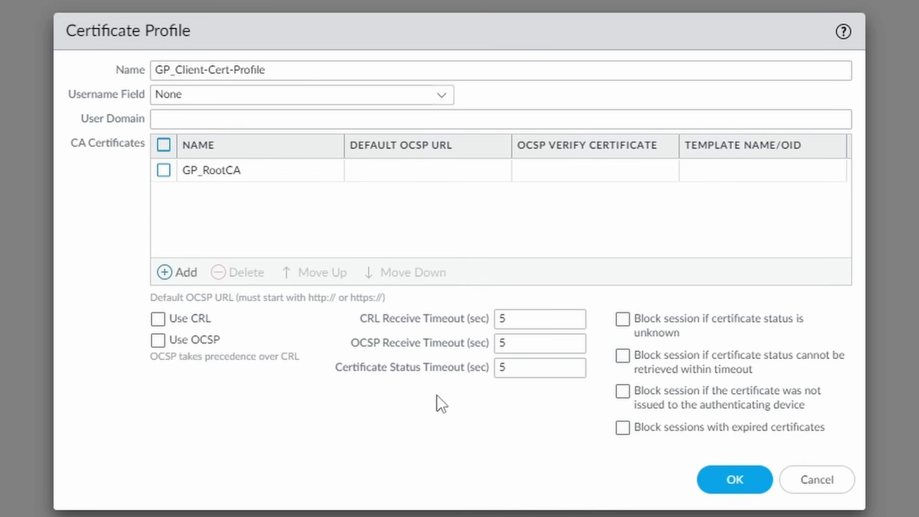
left_click(624, 433)
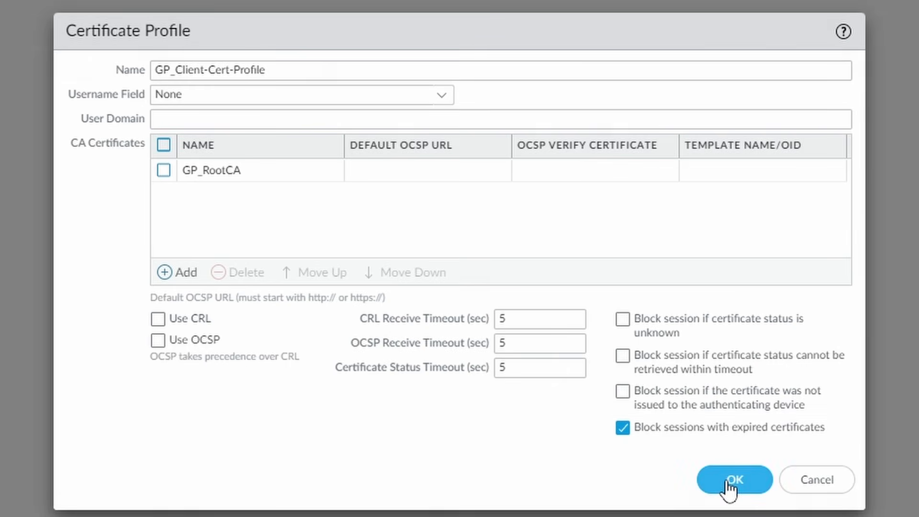
left_click(728, 482)
left_click(325, 17)
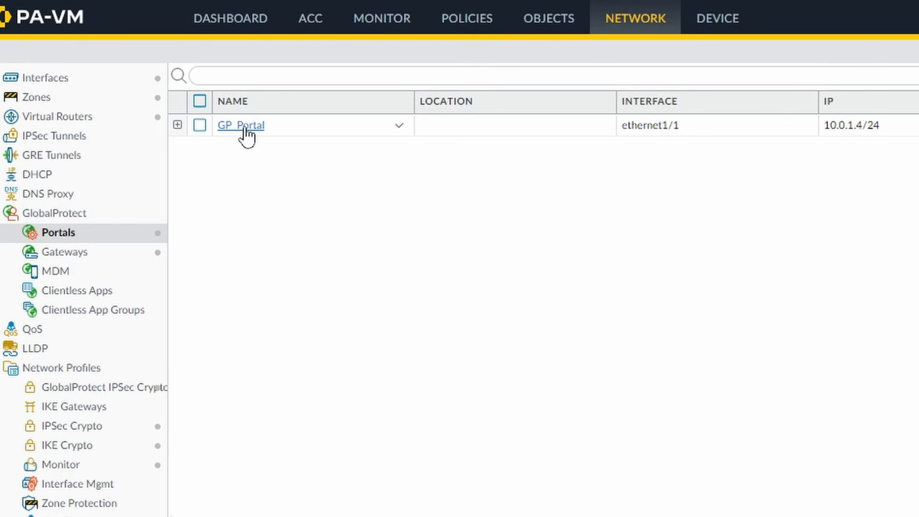
left_click(245, 128)
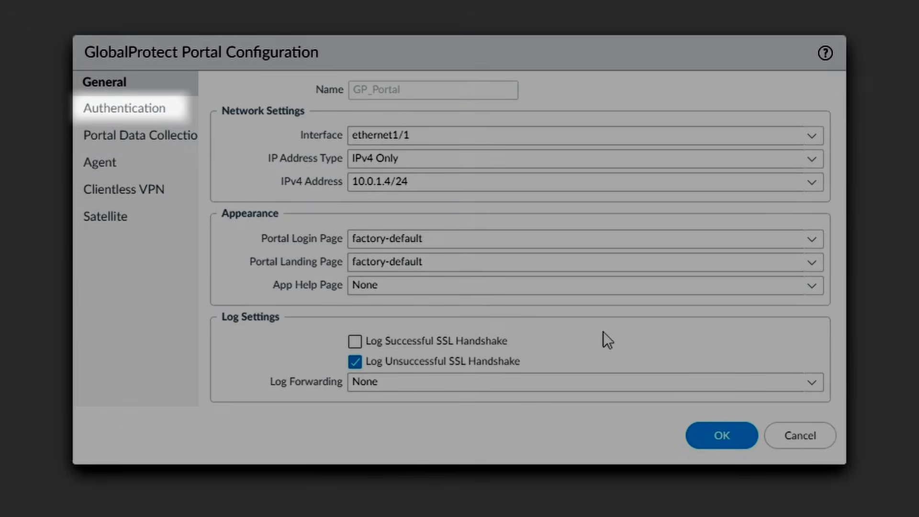
Give GP_Portal certificate profile GP_Client-Cert-Profile and set GP_Client_Auth to require credentials and client certificate.
left_click(134, 109)
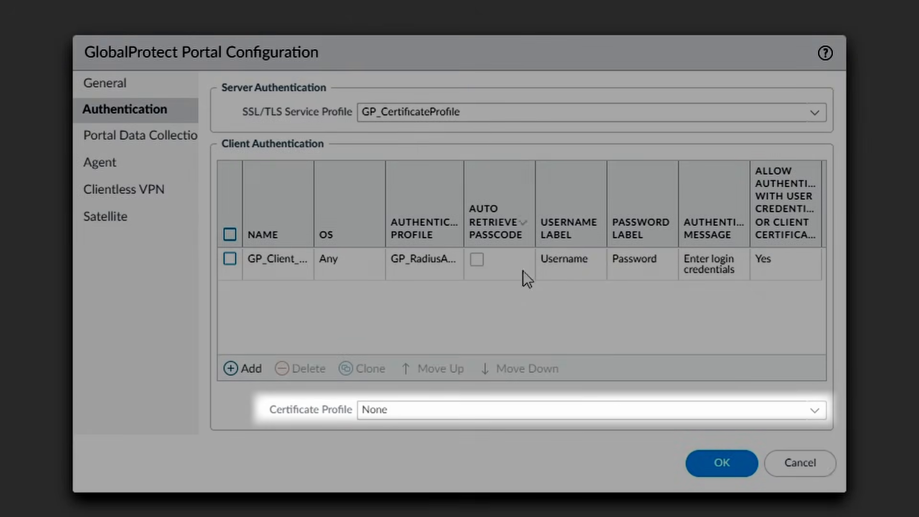
left_click(813, 410)
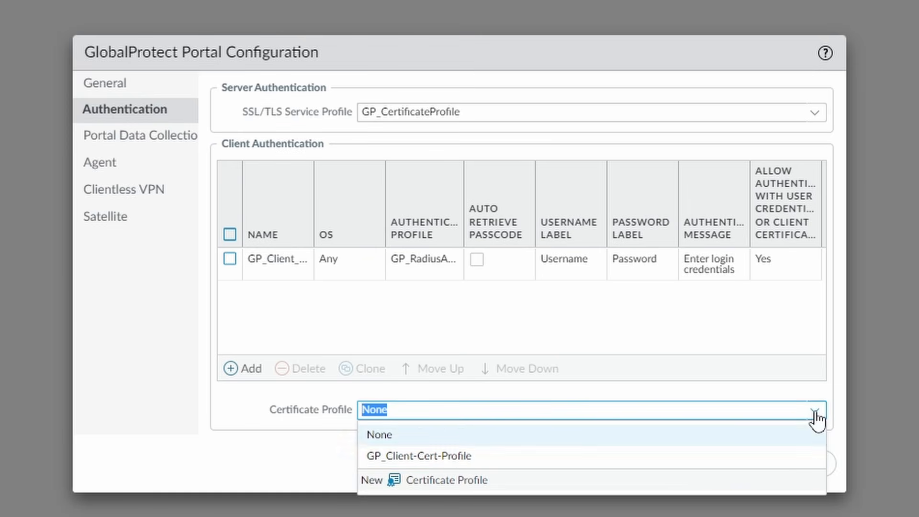
left_click(464, 457)
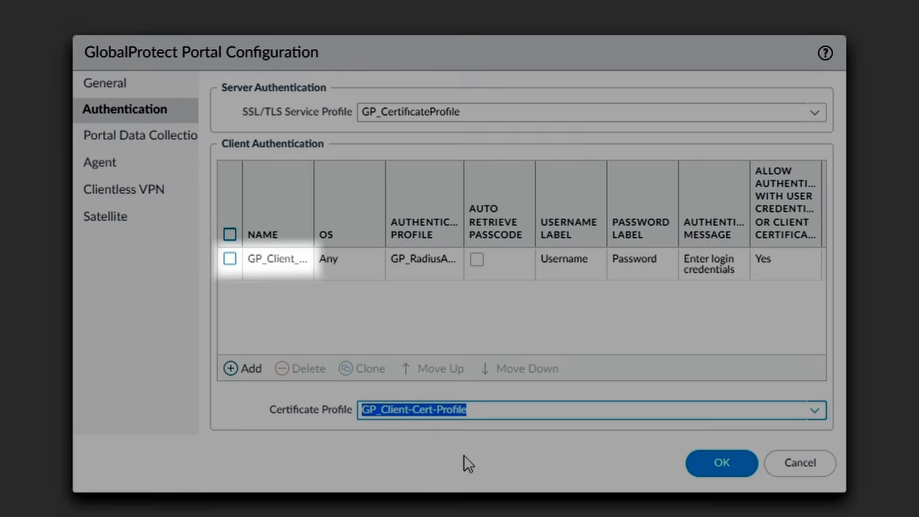
left_click(273, 262)
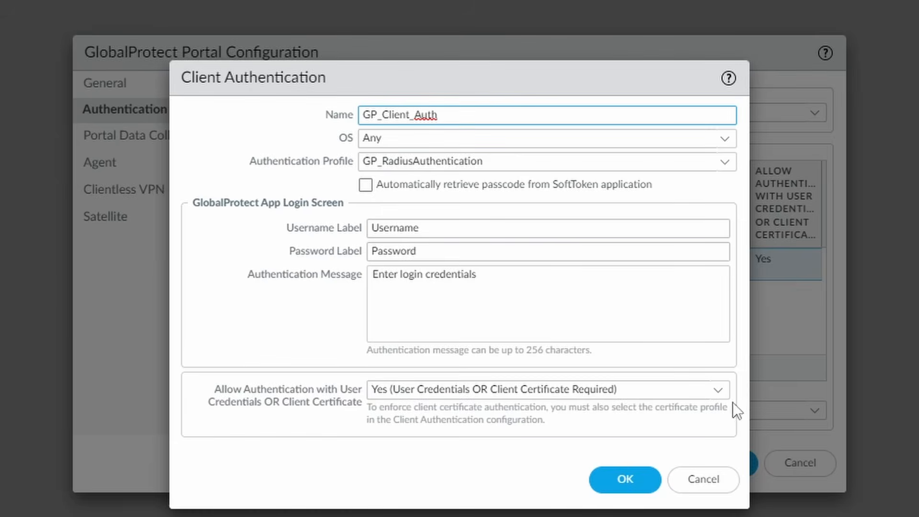
left_click(721, 398)
left_click(659, 418)
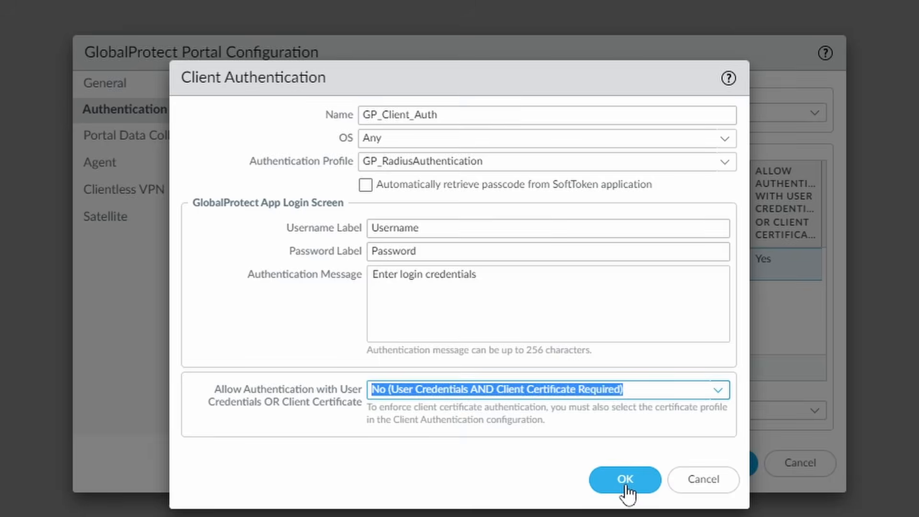
left_click(626, 484)
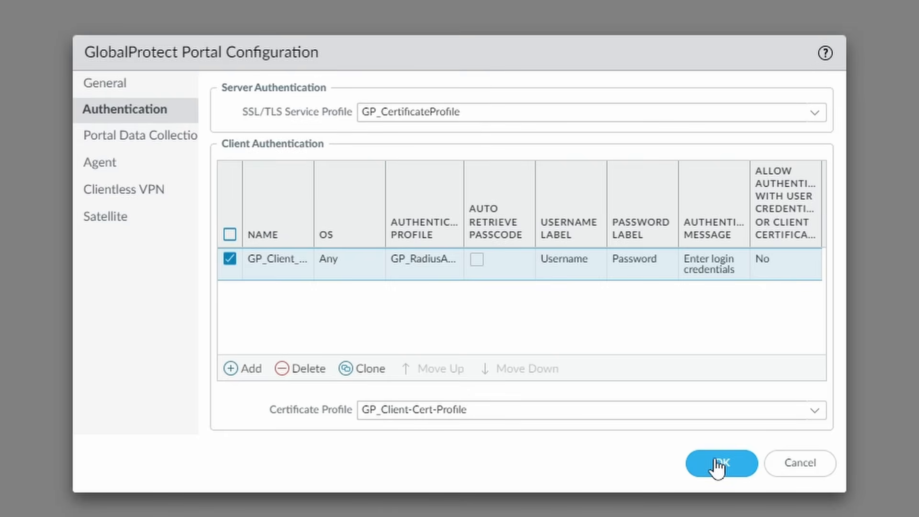
left_click(718, 463)
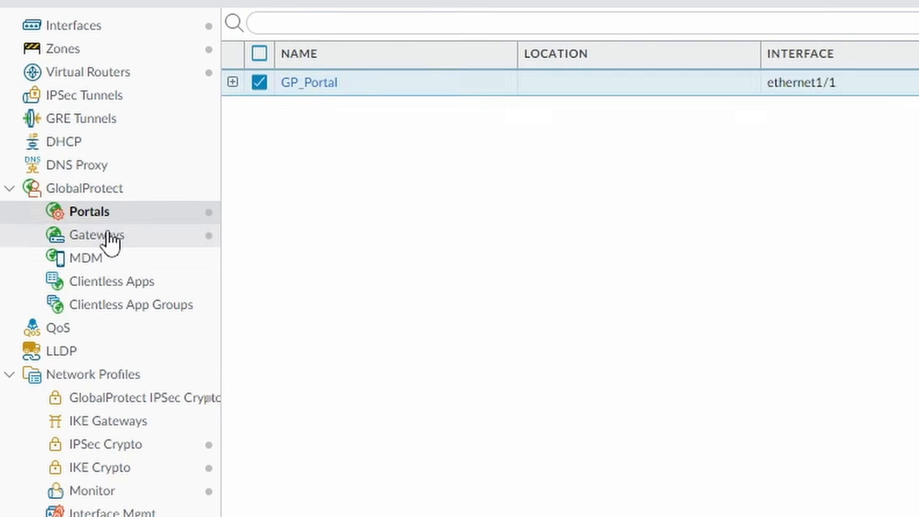
Set GP_Gateway's authentication certificate profile to GP_Client-Cert-Profile.
left_click(110, 239)
left_click(323, 85)
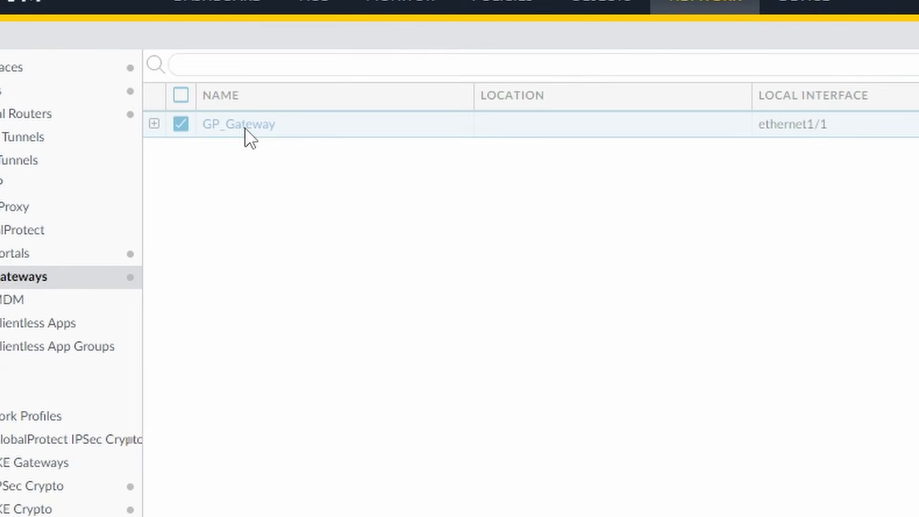
left_click(245, 126)
left_click(86, 93)
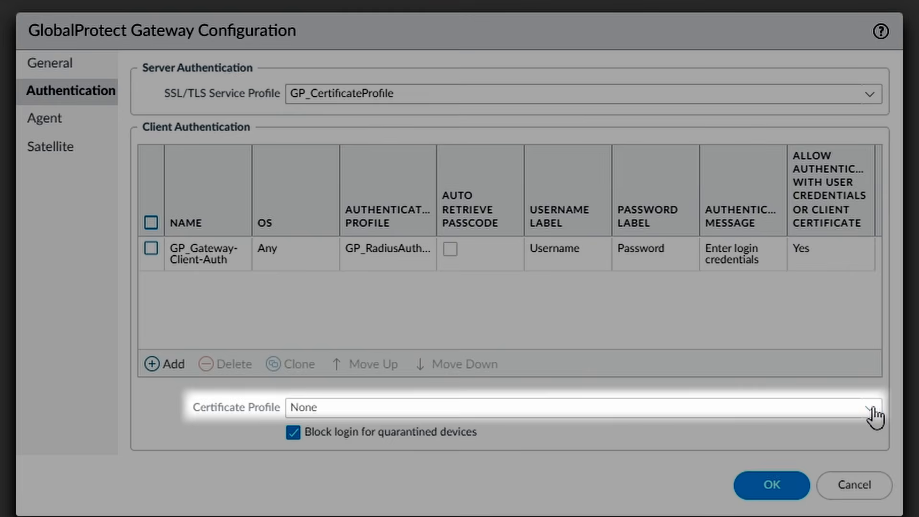
left_click(870, 410)
left_click(602, 457)
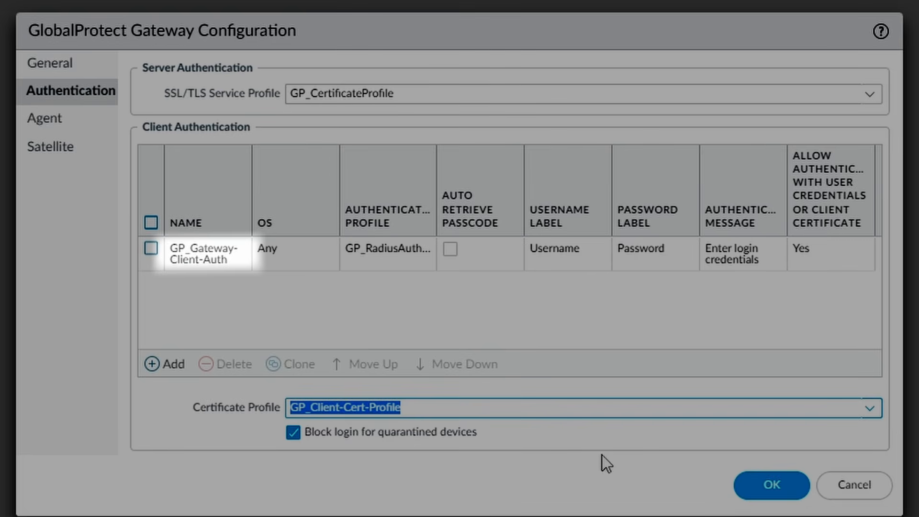
Make GP_Gateway-Client-Auth require credentials and client certificate, save the gateway, and commit.
left_click(205, 256)
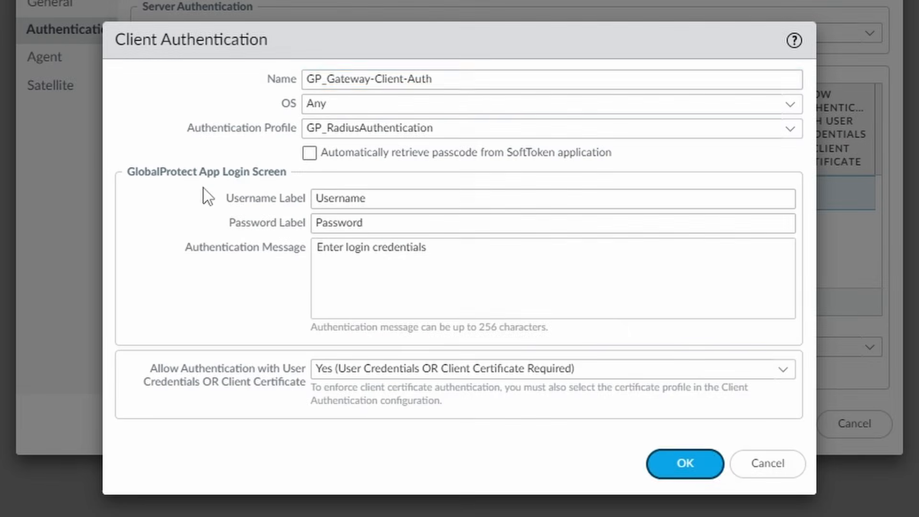
left_click(784, 373)
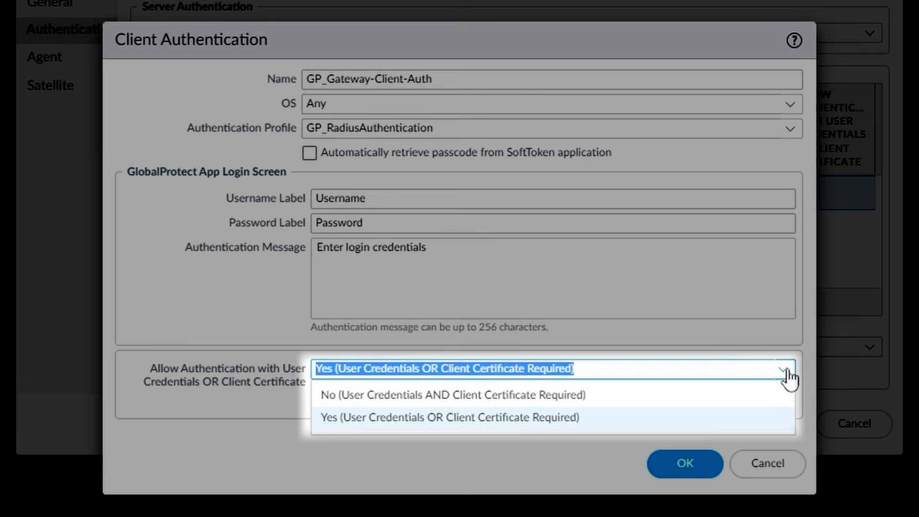
left_click(768, 395)
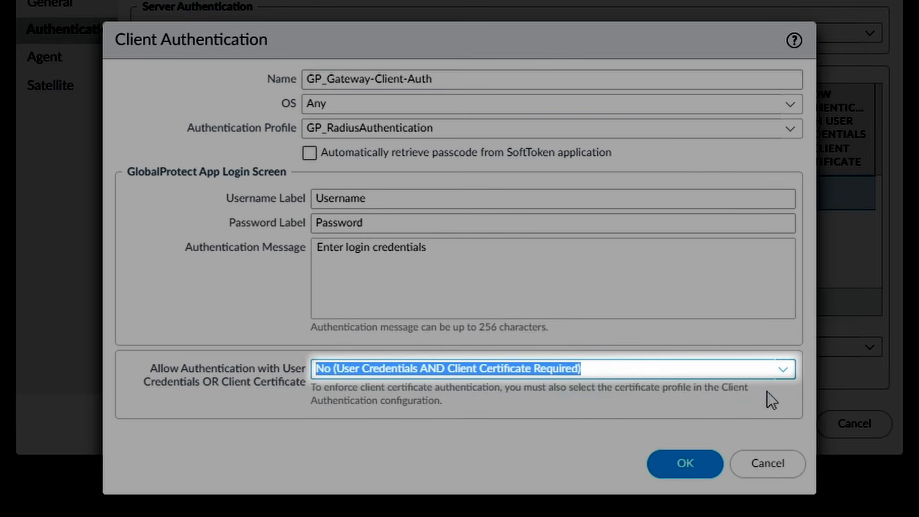
left_click(685, 463)
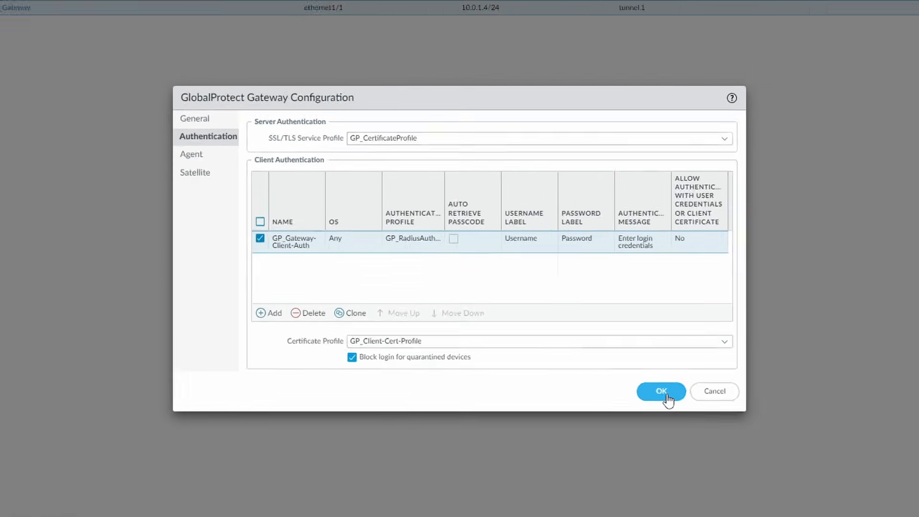
left_click(772, 424)
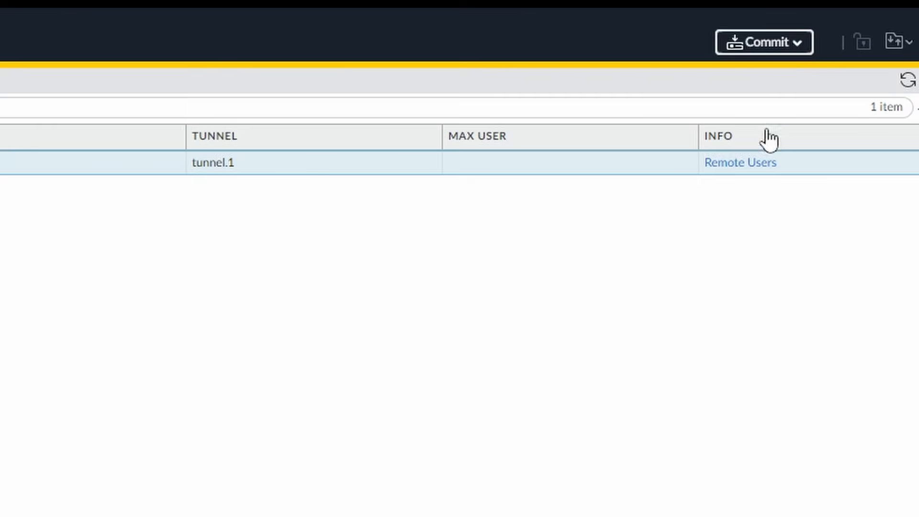
left_click(764, 43)
left_click(623, 463)
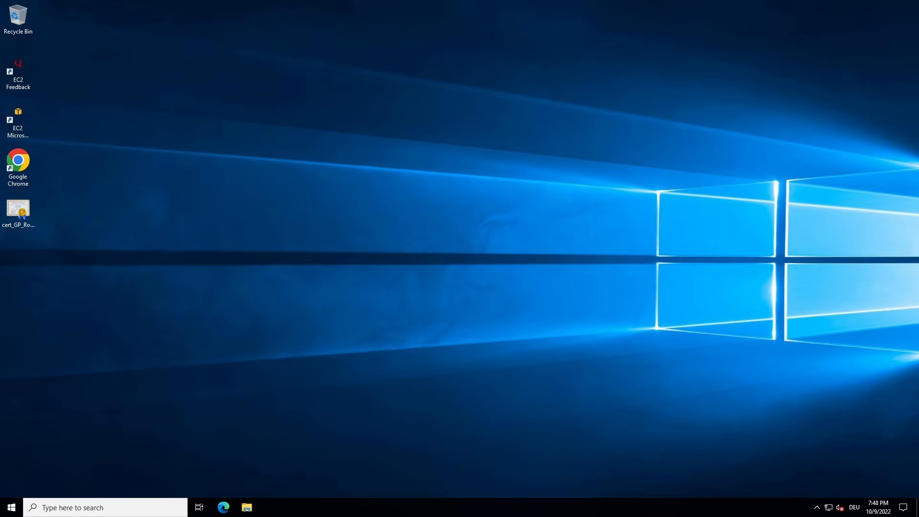
Connect the GlobalProtect agent to portal vpn.netsums.com twice; both attempts fail with a client-certificate error.
left_click(816, 507)
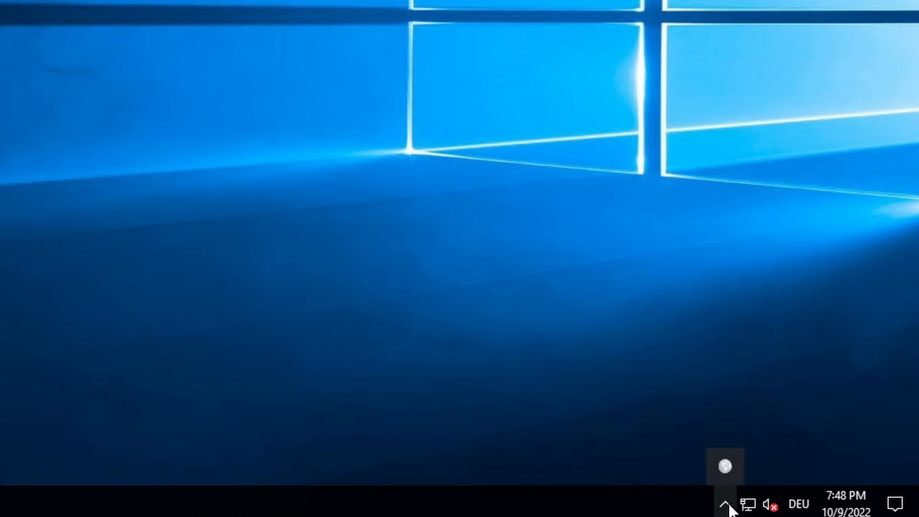
left_click(727, 466)
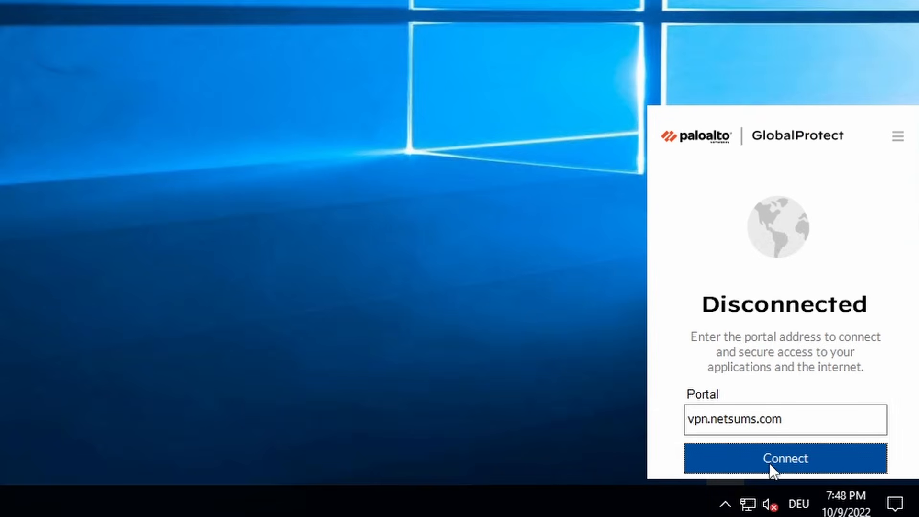
left_click(825, 458)
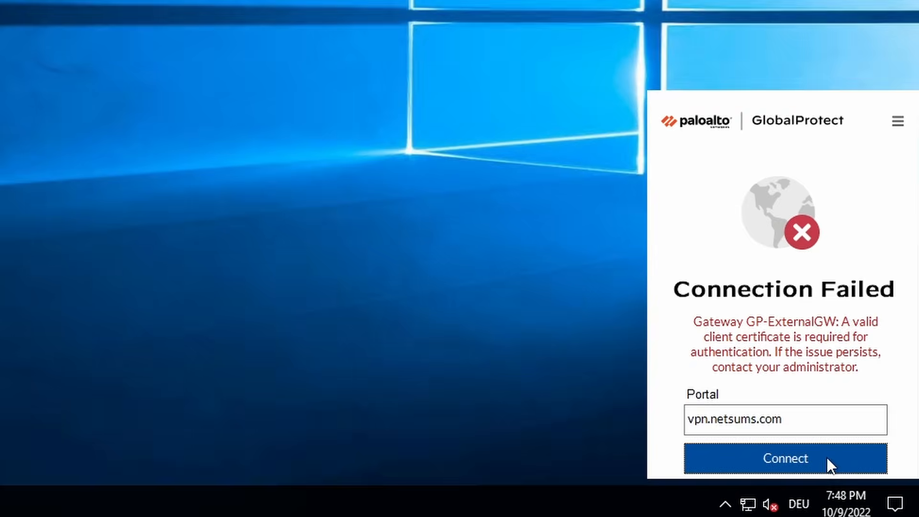
left_click(826, 457)
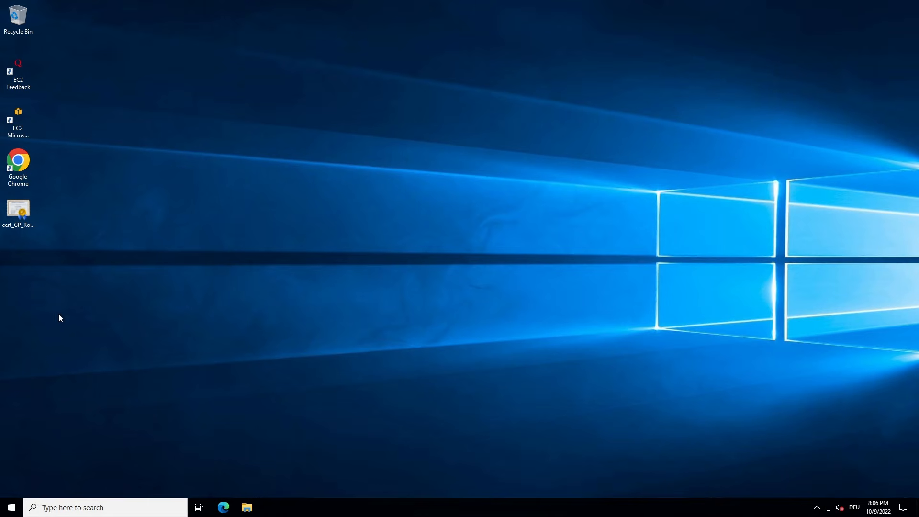
Load the vpn.netsums.com portal in Chrome and log in with the test user's username and password.
double_click(29, 181)
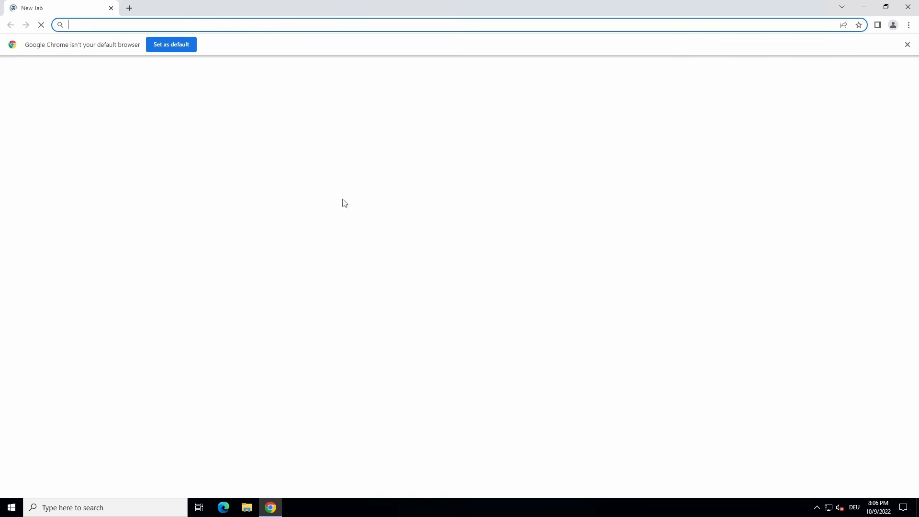
type("https")
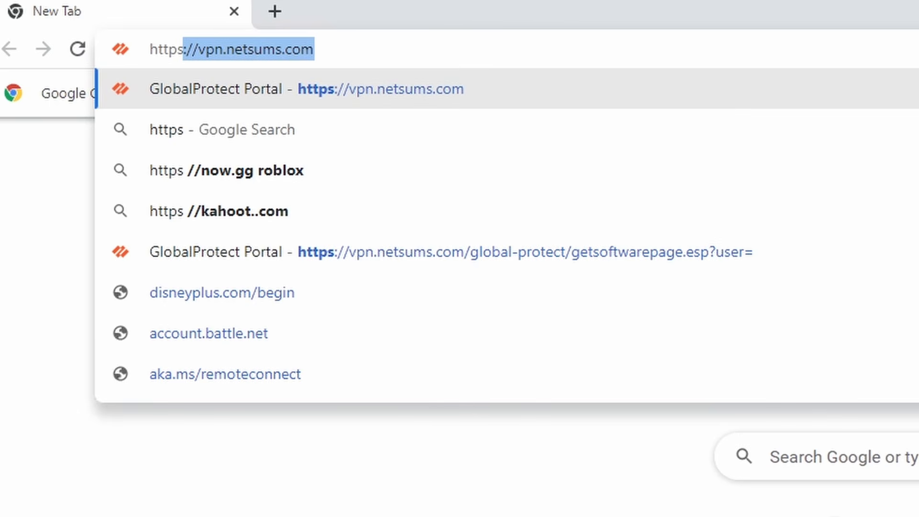
type("://v")
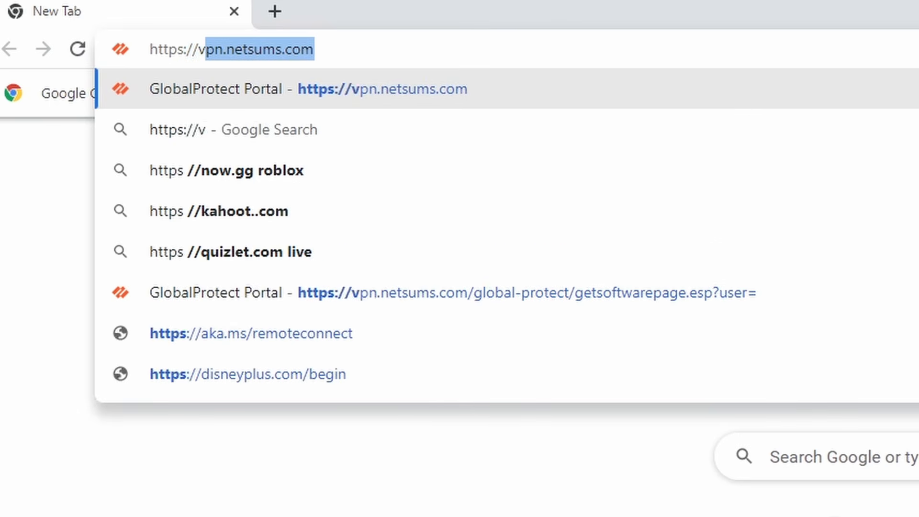
key("Return")
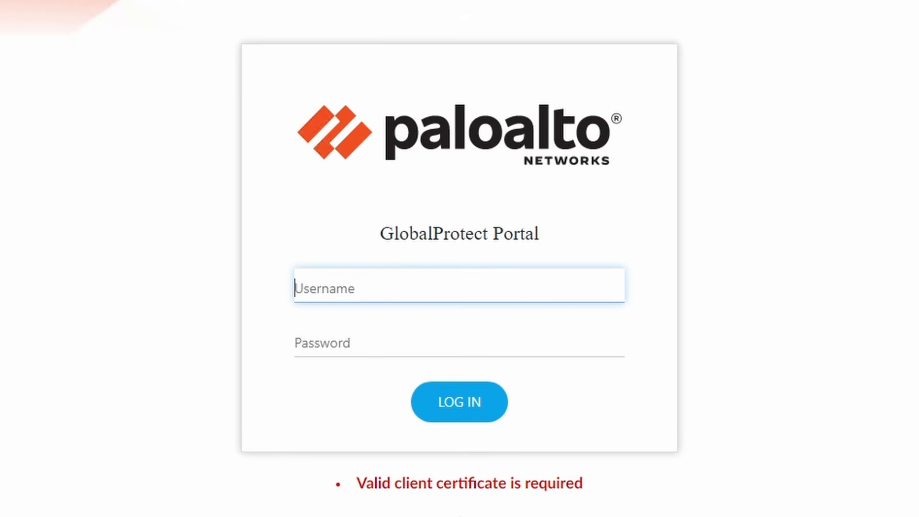
type("gp-user")
key("Tab")
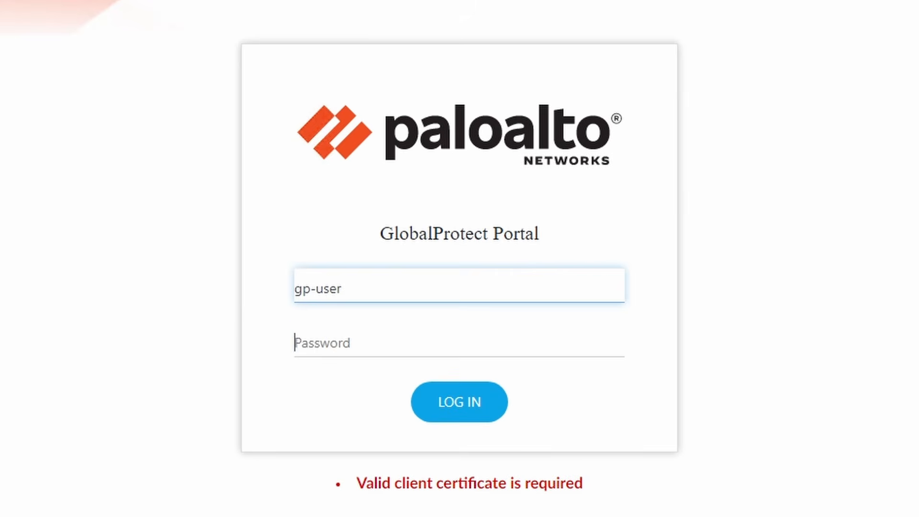
type("********")
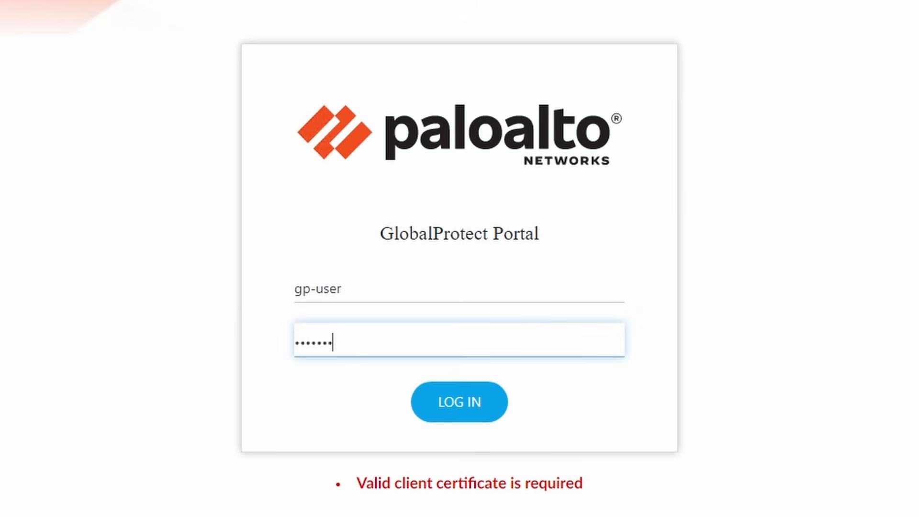
left_click(468, 415)
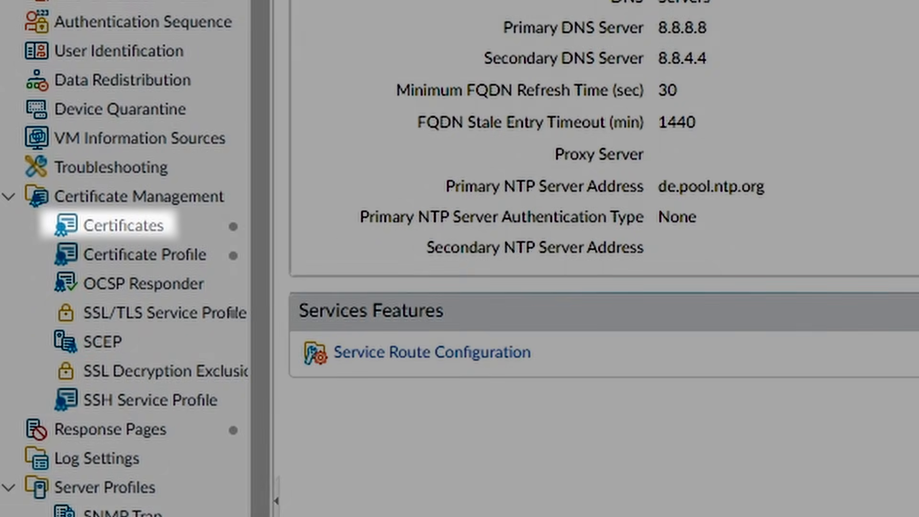
Export GP_ClientCert from Device > Certificates as PKCS12 with private key, protected by a confirmed passphrase.
left_click(190, 232)
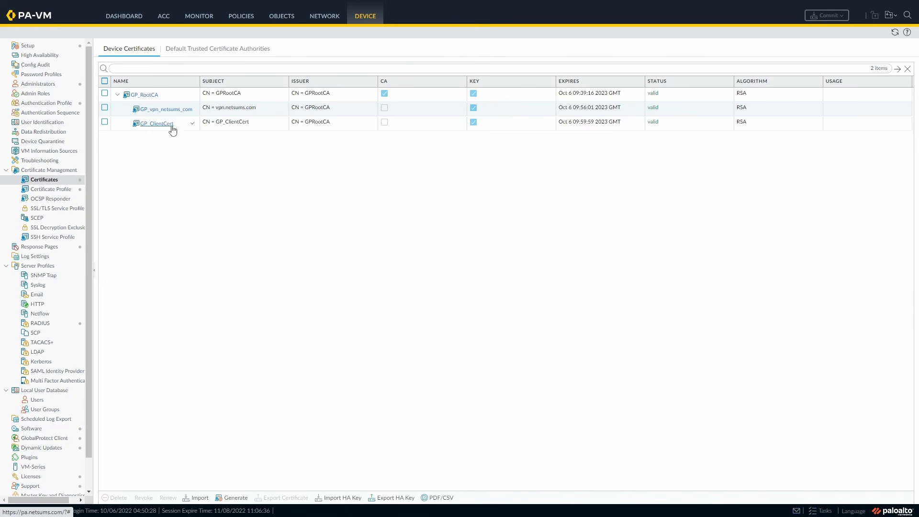
left_click(104, 122)
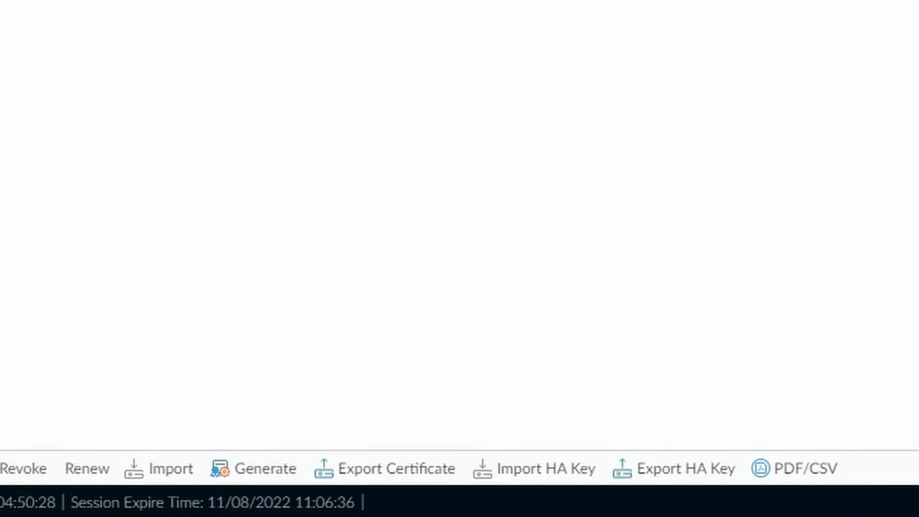
left_click(420, 468)
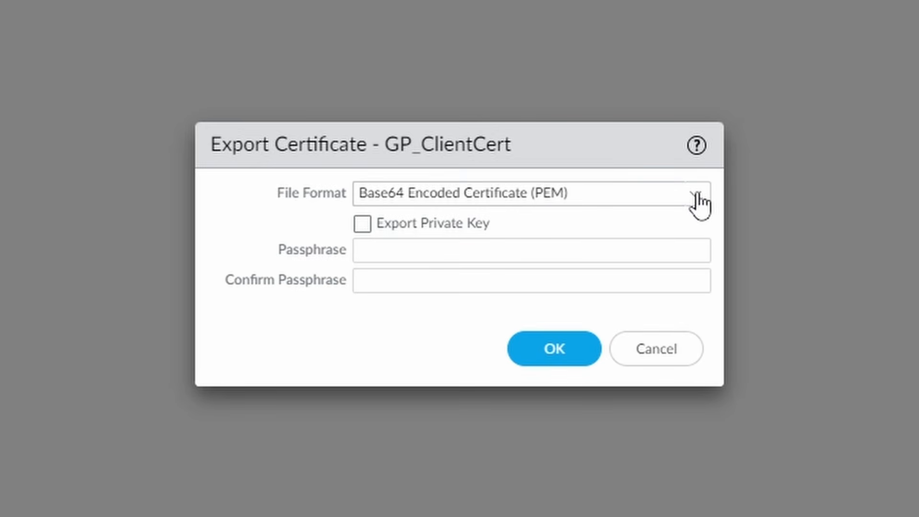
left_click(699, 203)
left_click(663, 280)
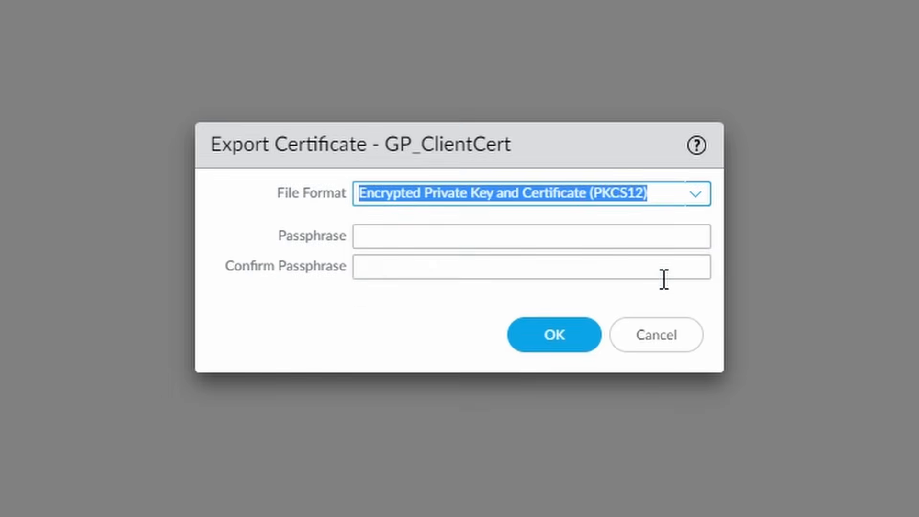
left_click(637, 238)
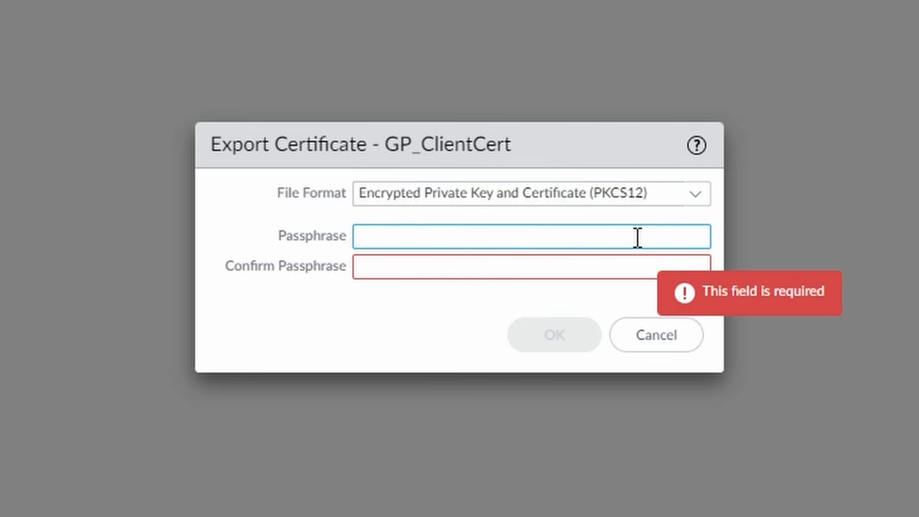
type("•••••••")
key("Tab")
type("•••••••")
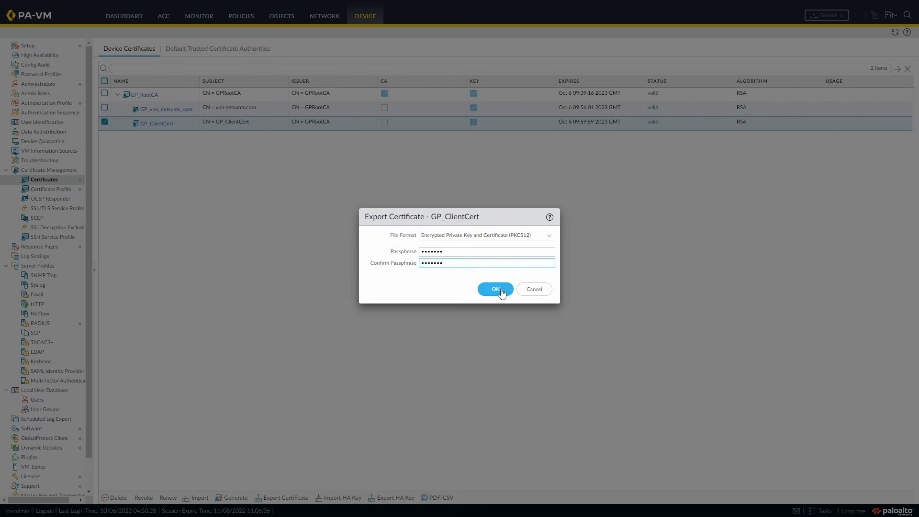
left_click(501, 293)
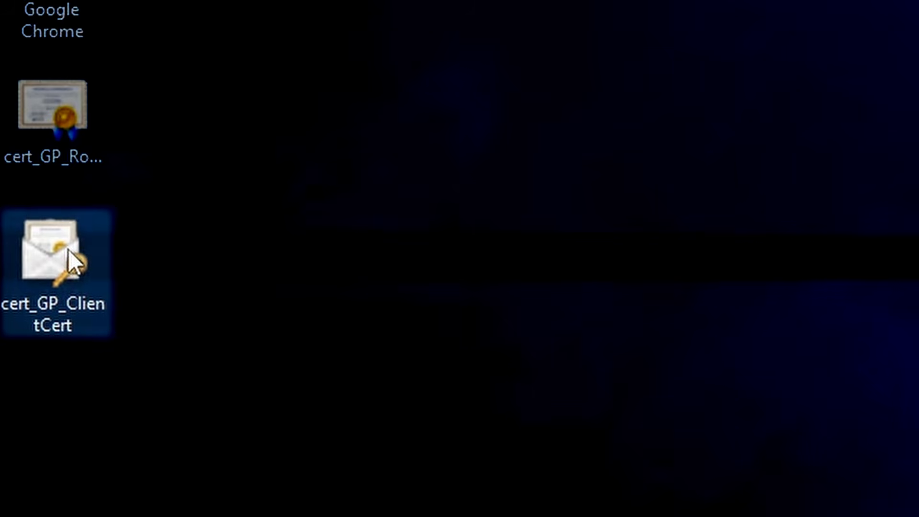
Import cert_GP_ClientCert.p12 for the current user with its key password and automatic store selection.
double_click(68, 249)
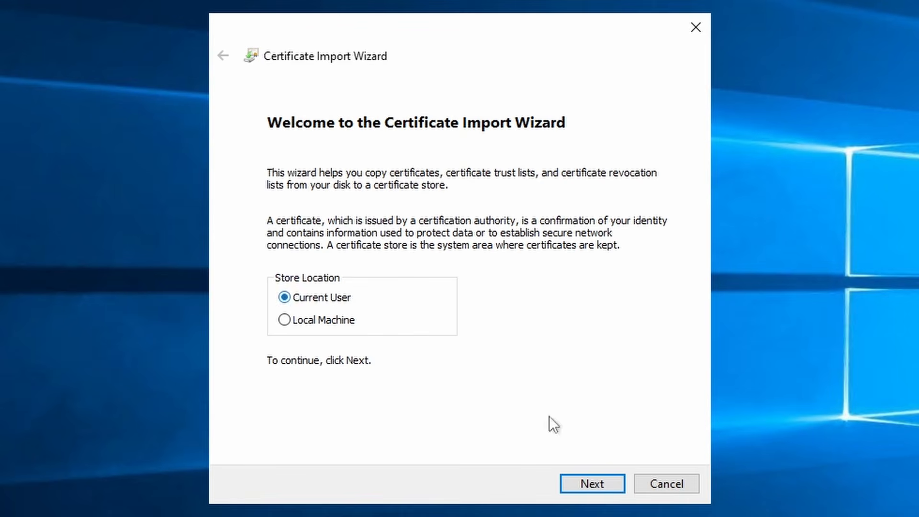
left_click(617, 484)
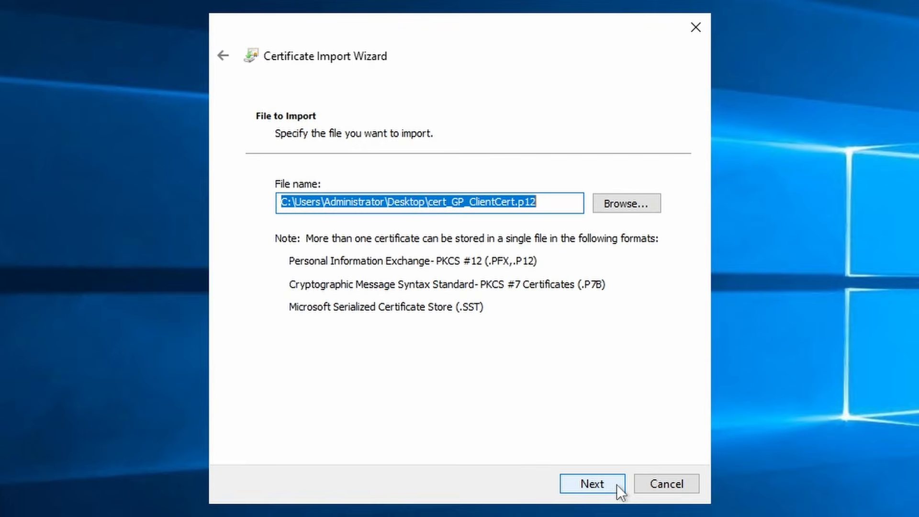
left_click(592, 484)
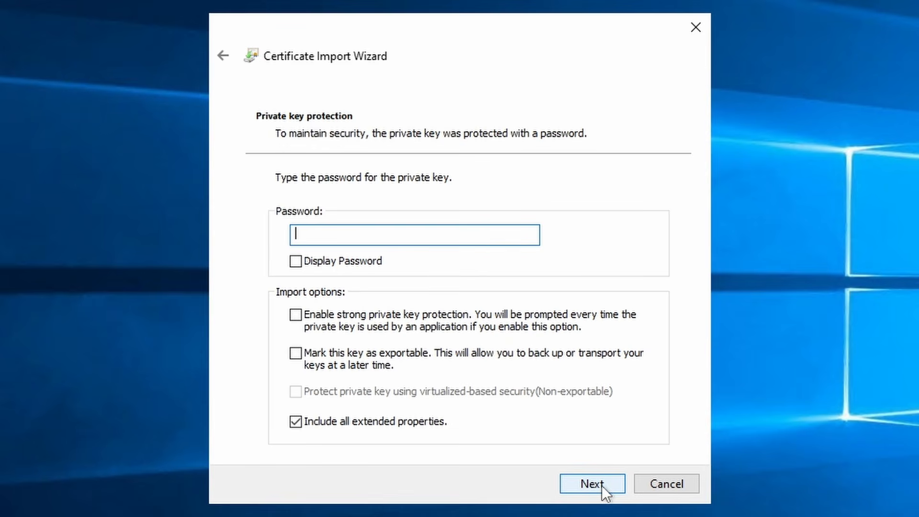
type("*******")
left_click(580, 478)
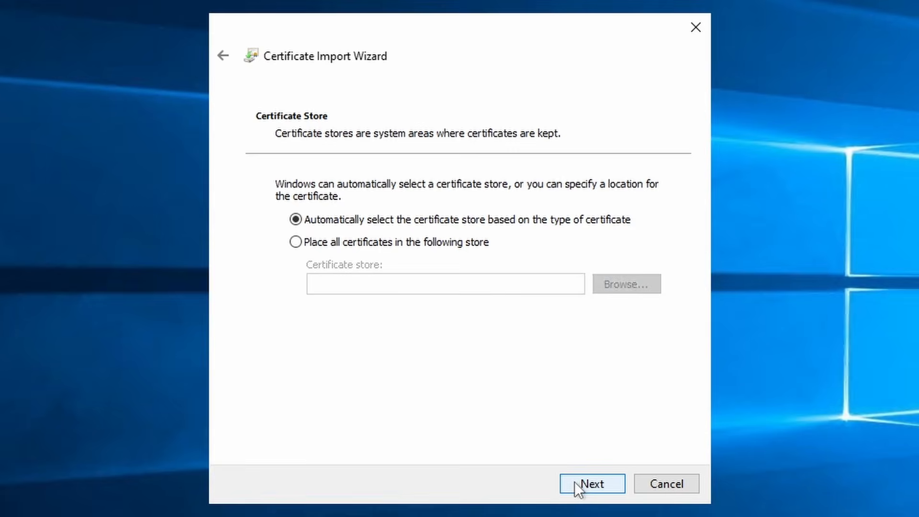
left_click(578, 485)
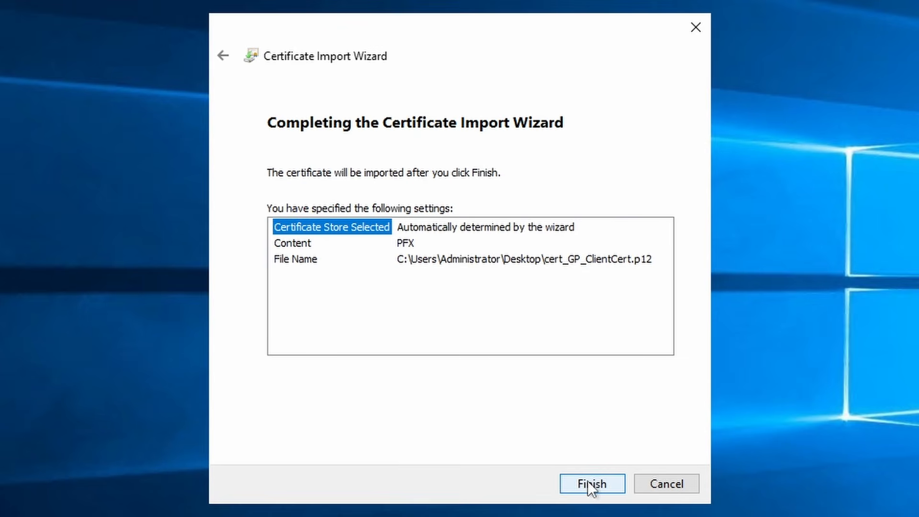
left_click(587, 480)
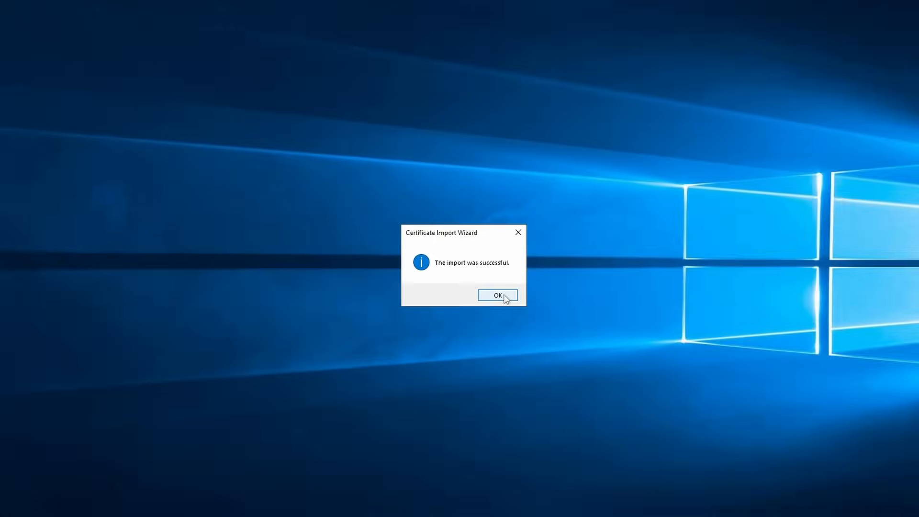
Launch mmc and add the Certificates snap-in for My user account.
left_click(526, 337)
left_click(139, 507)
type("mmc")
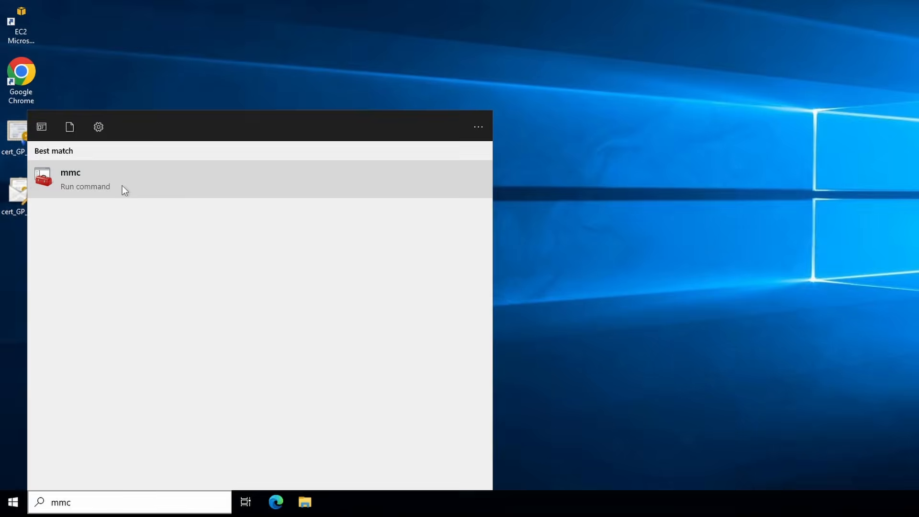
left_click(123, 188)
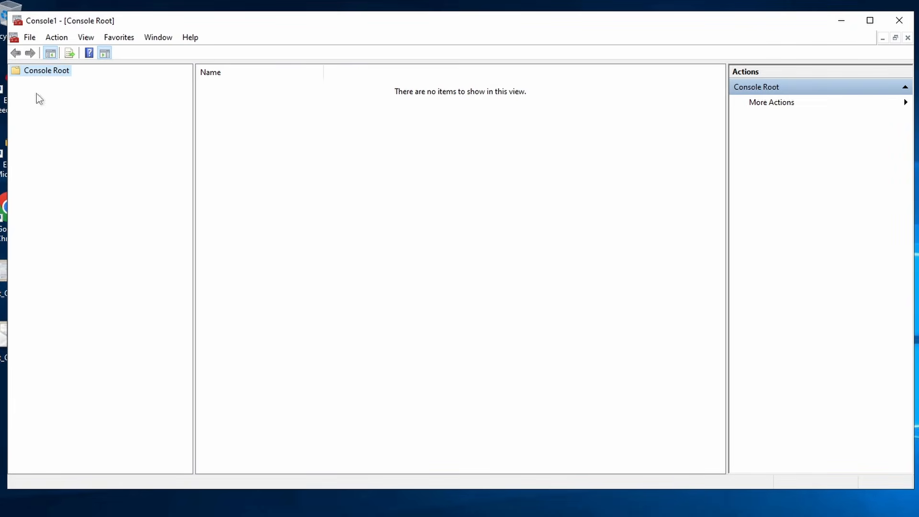
left_click(29, 37)
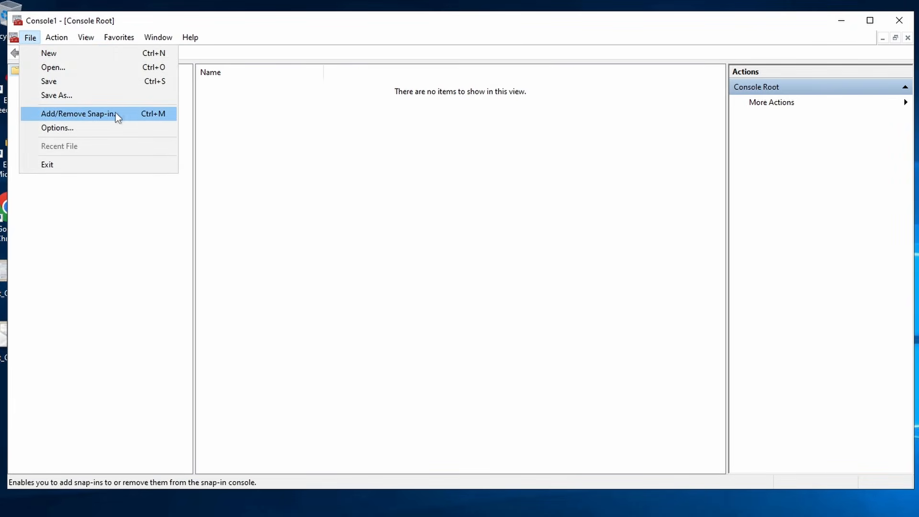
left_click(129, 113)
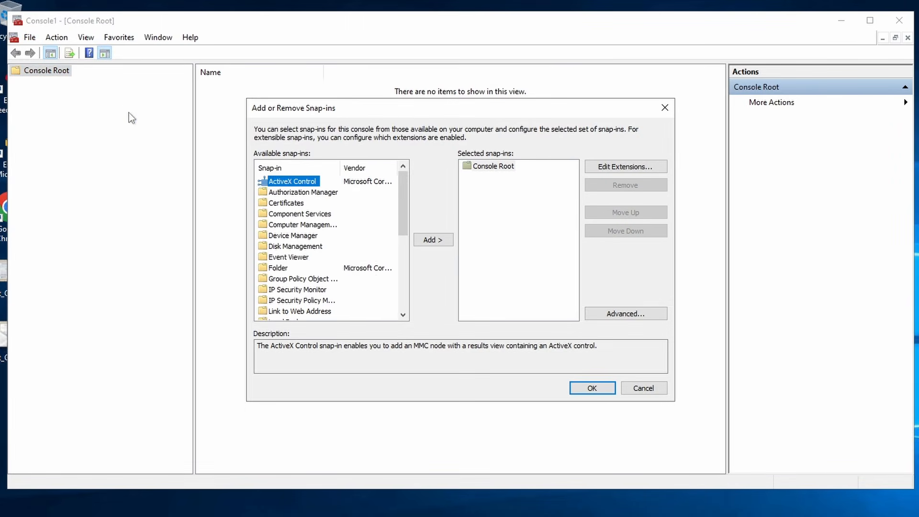
left_click(295, 203)
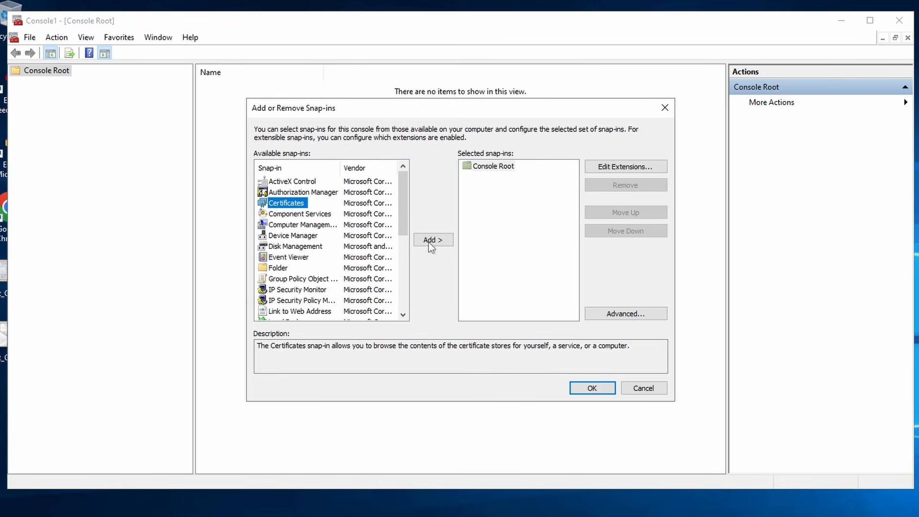
left_click(435, 241)
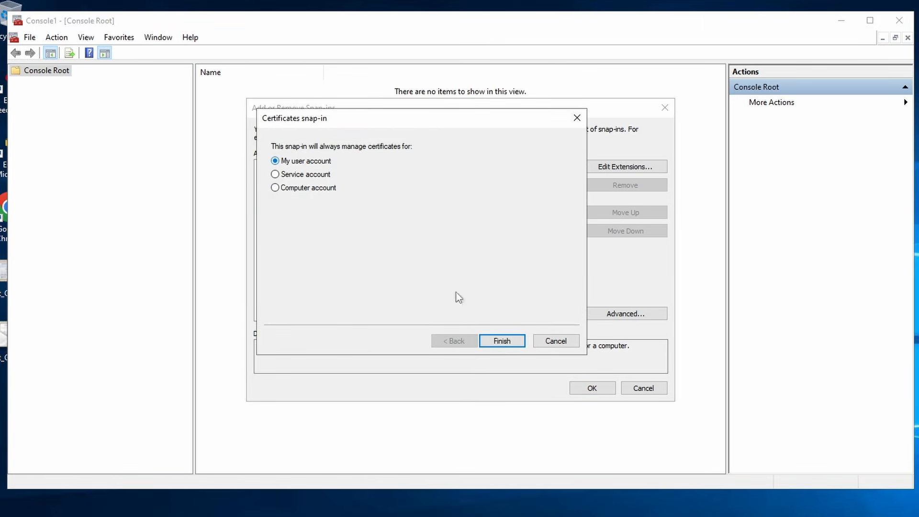
left_click(509, 339)
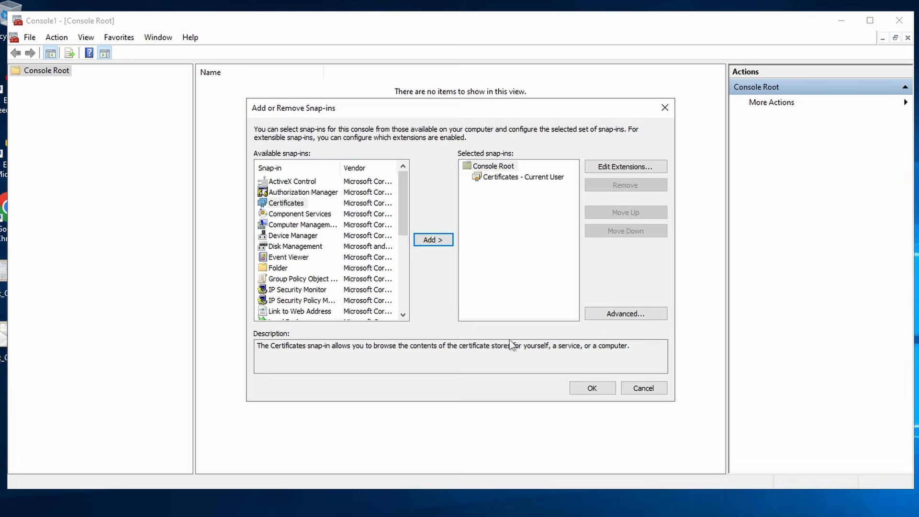
left_click(592, 388)
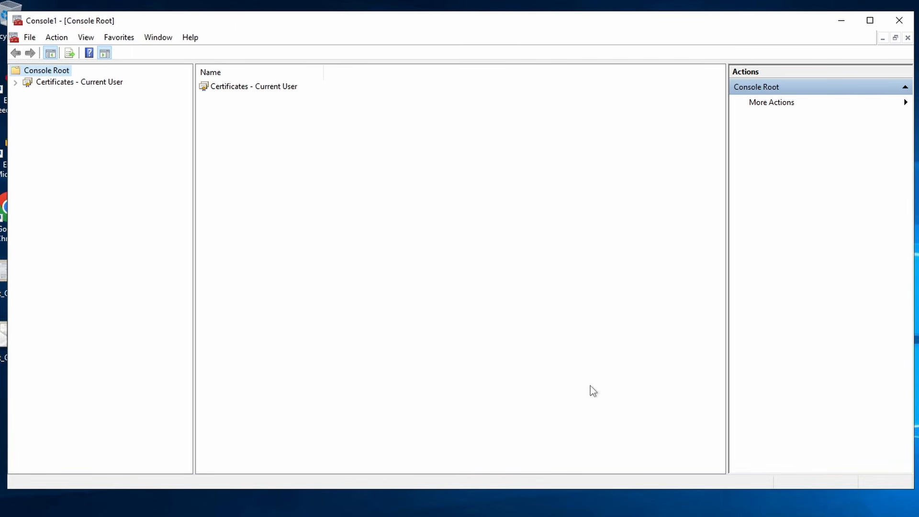
Expand Personal > Certificates and check the GP_ClientCert entry.
left_click(15, 81)
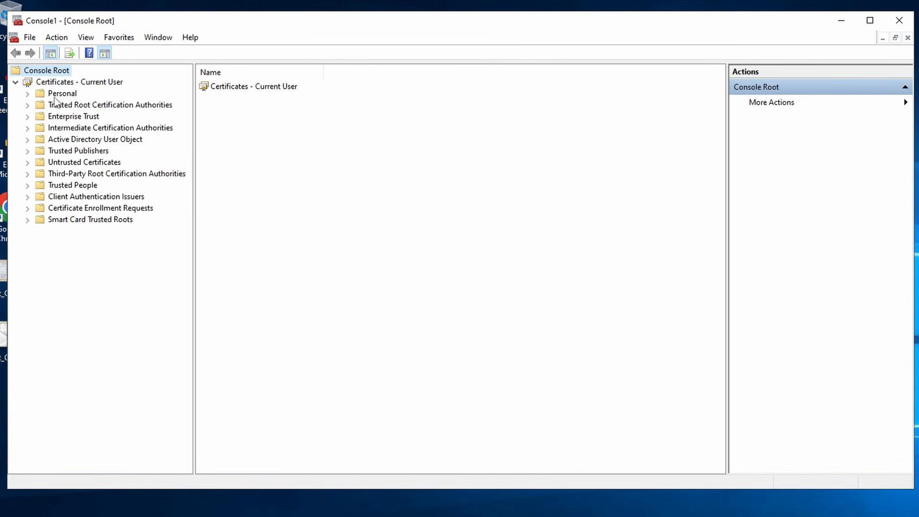
left_click(28, 93)
left_click(76, 104)
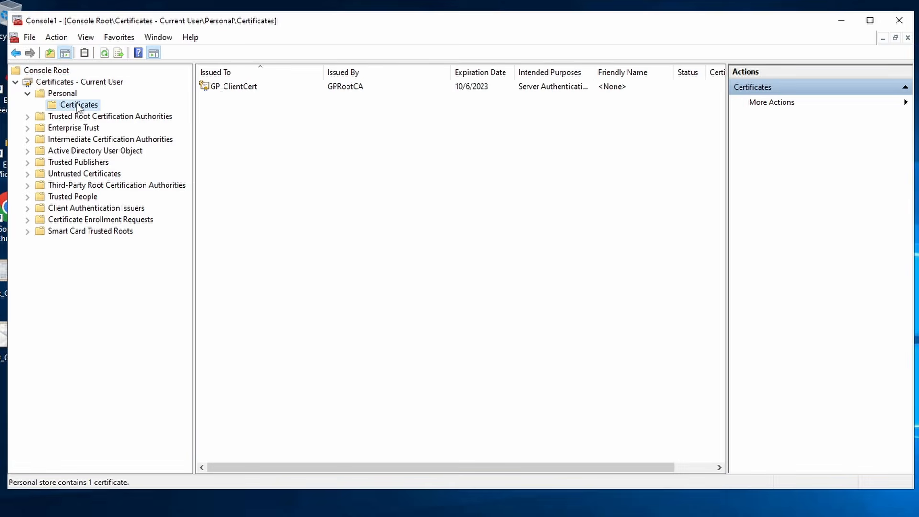
left_click(232, 130)
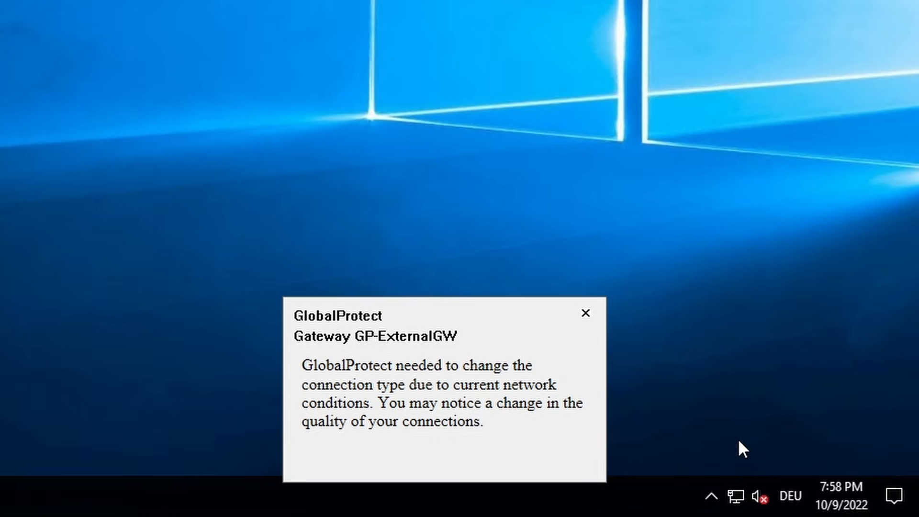
Disconnect GlobalProtect from GP-ExternalGW via its menu, then reconnect to portal vpn.netsums.com.
left_click(711, 497)
left_click(710, 454)
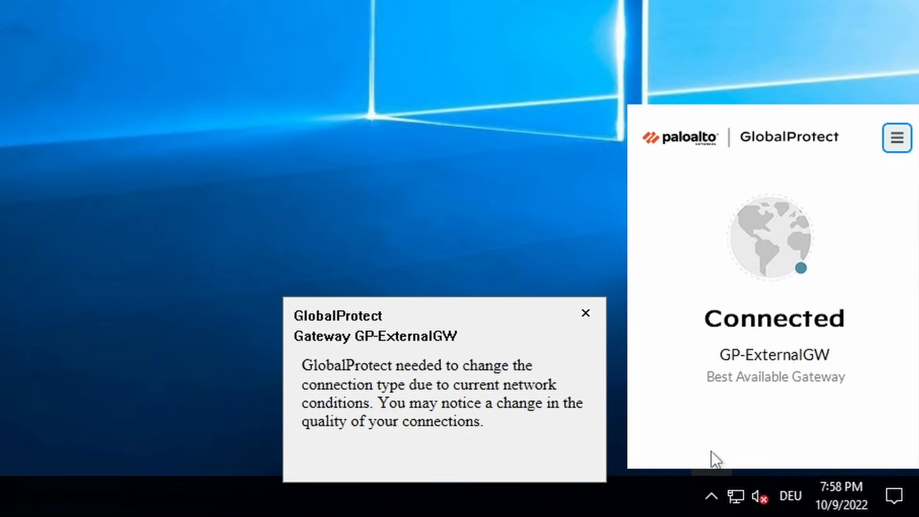
left_click(897, 142)
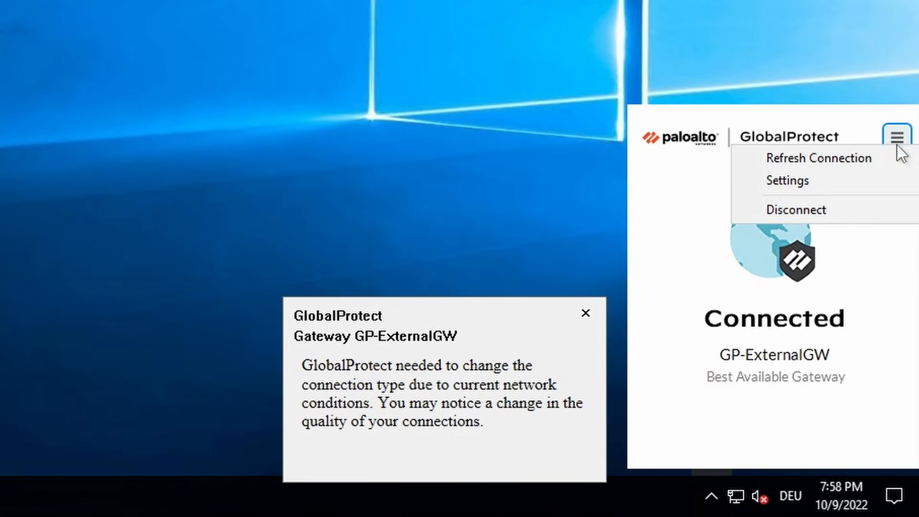
left_click(814, 212)
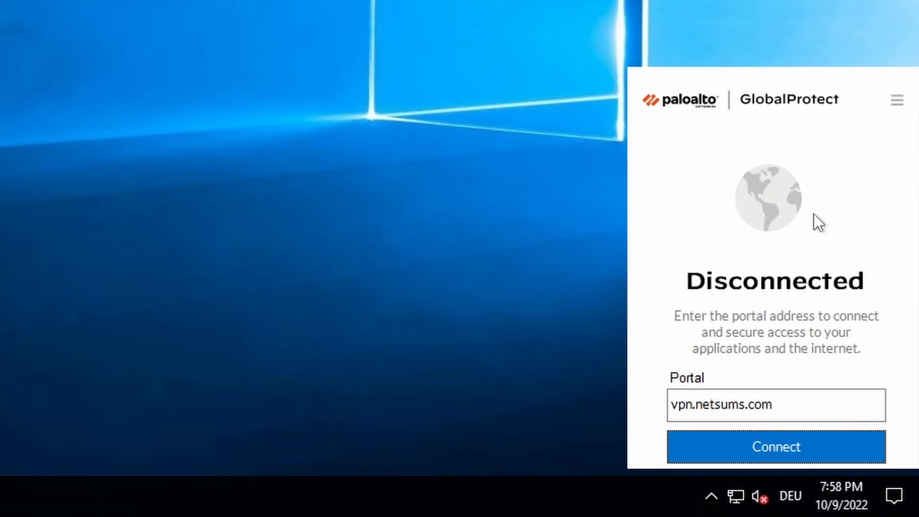
left_click(819, 450)
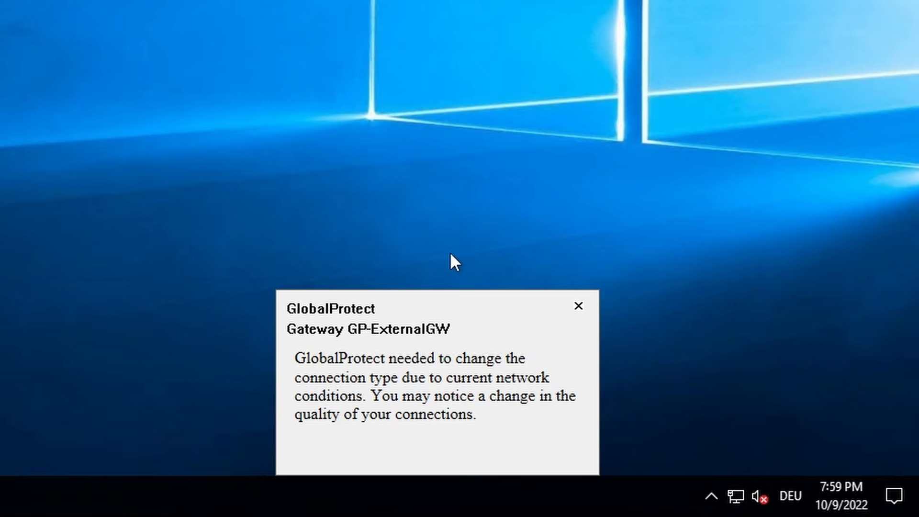
left_click(709, 488)
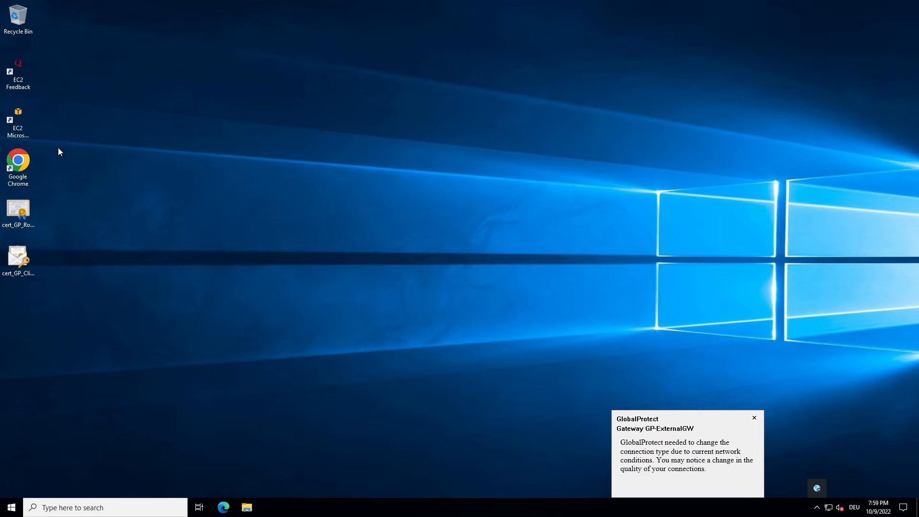
Launch Chrome, load the Apache default page at 10.0.2.5, then open a new tab.
double_click(25, 165)
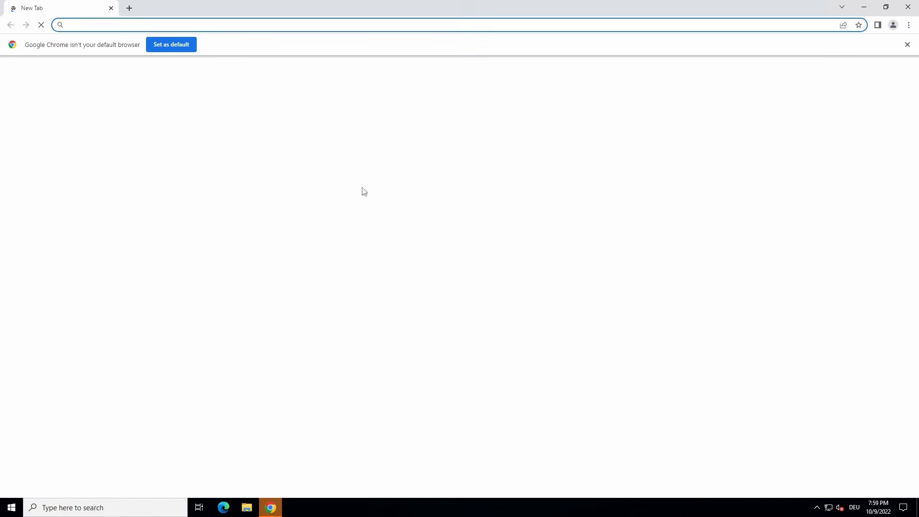
type("1")
type("0.0.2.5")
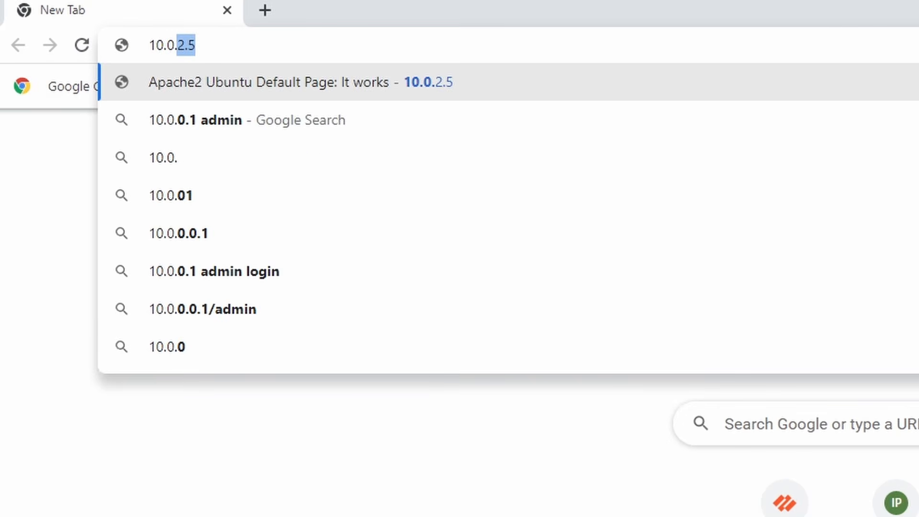
key("Return")
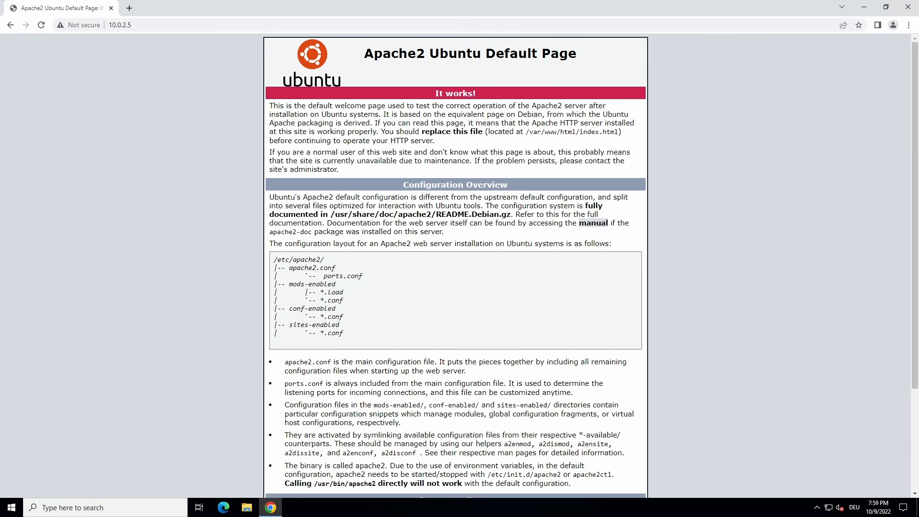
mouse_move(565, 6)
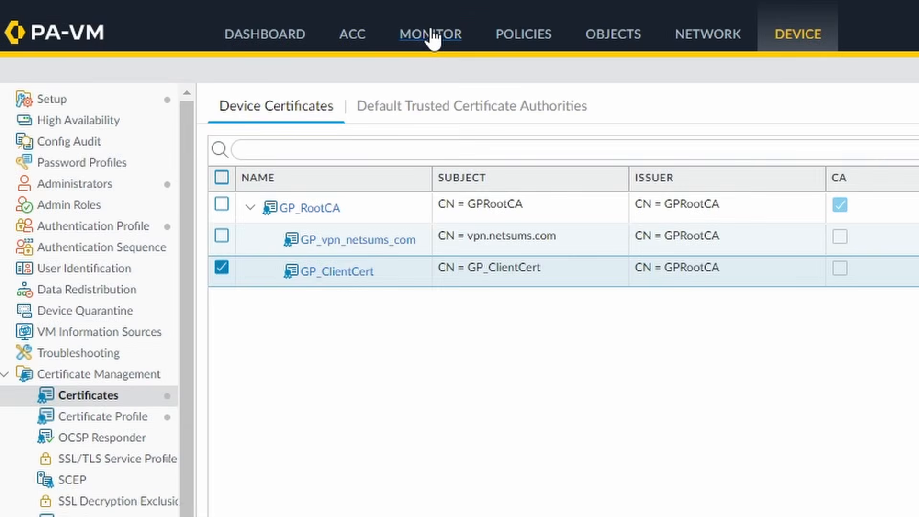
left_click(197, 38)
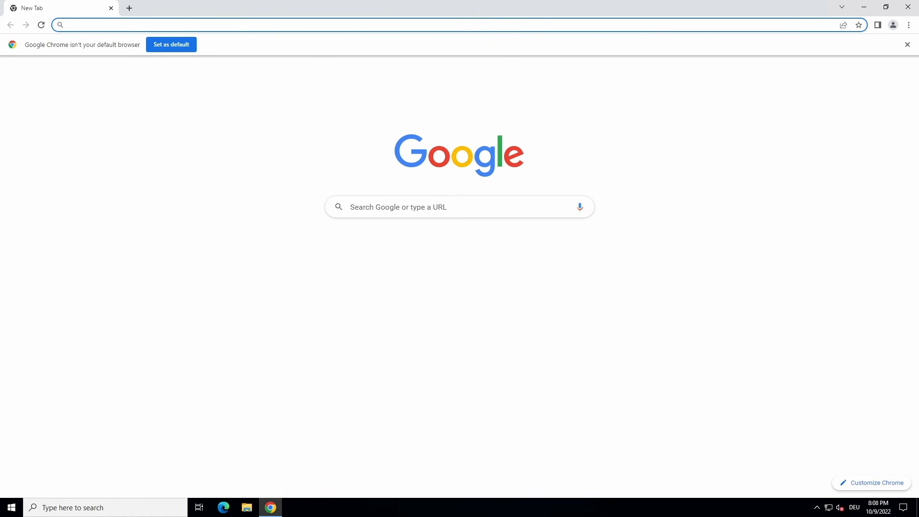
type("https://vpn.")
key("Down")
key("Down")
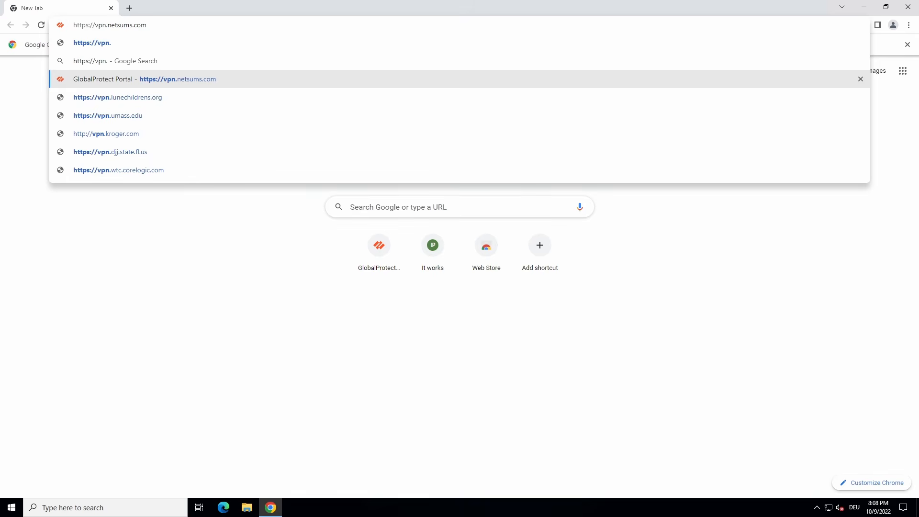
key("Return")
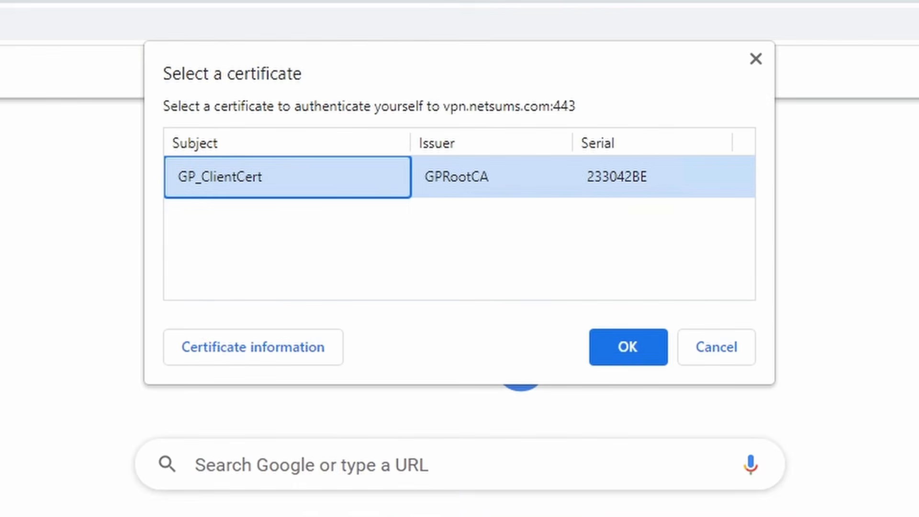
left_click(624, 346)
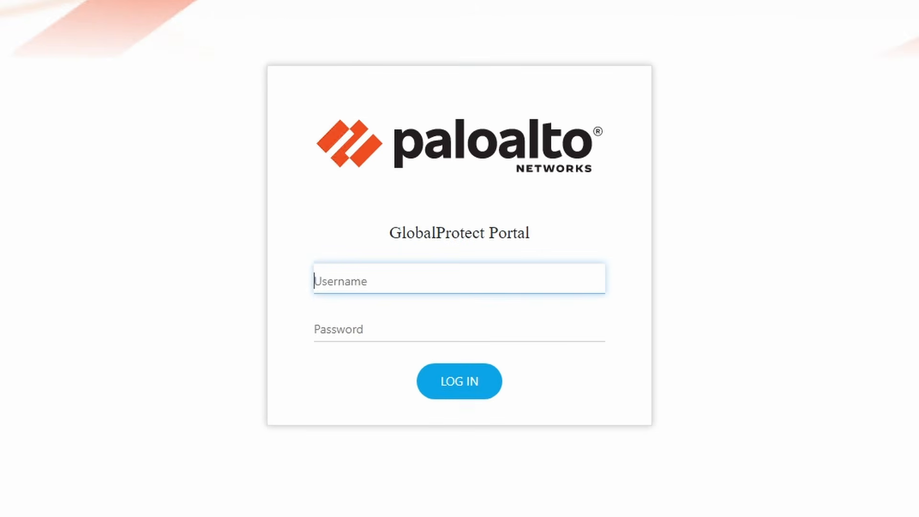
Sign in to the portal with the test user's username and password.
type("gp-user")
key("Tab")
type("*******")
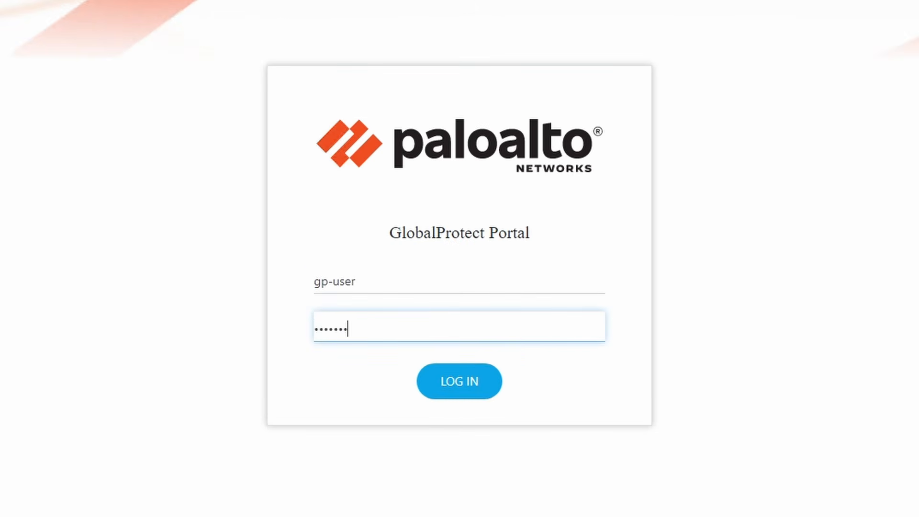
key("Return")
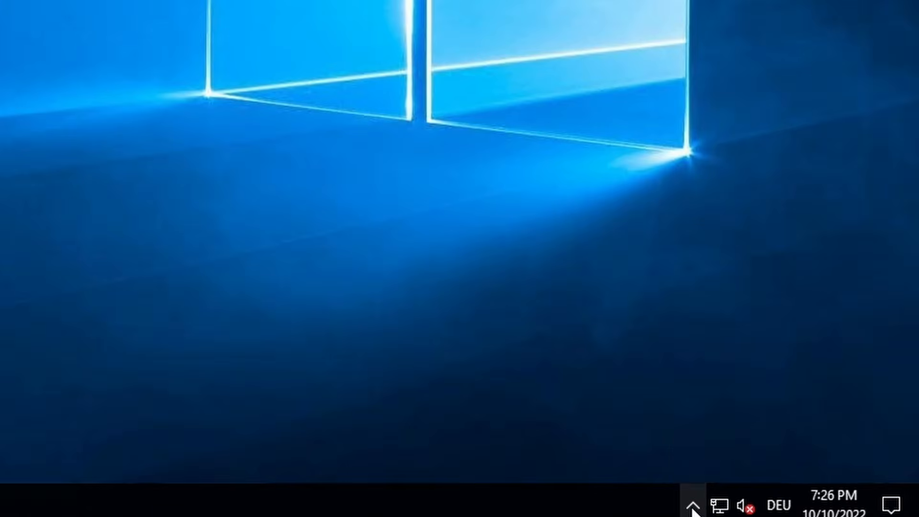
Connect GlobalProtect to vpn.netsums.com using the test user's credentials and a six-digit authenticator code.
left_click(817, 507)
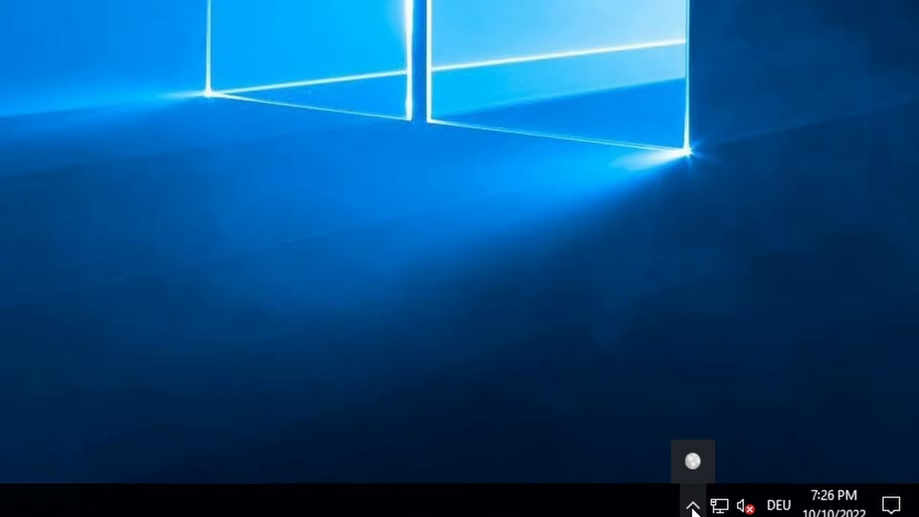
left_click(817, 488)
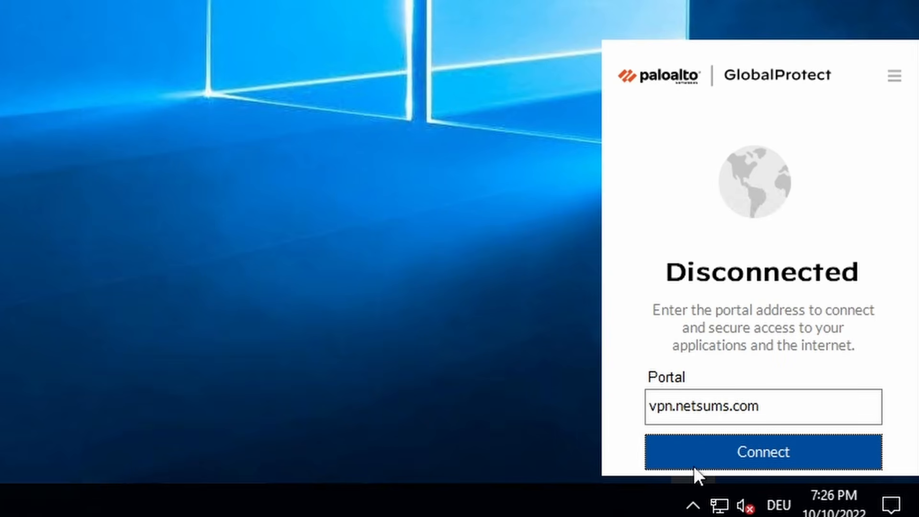
left_click(811, 443)
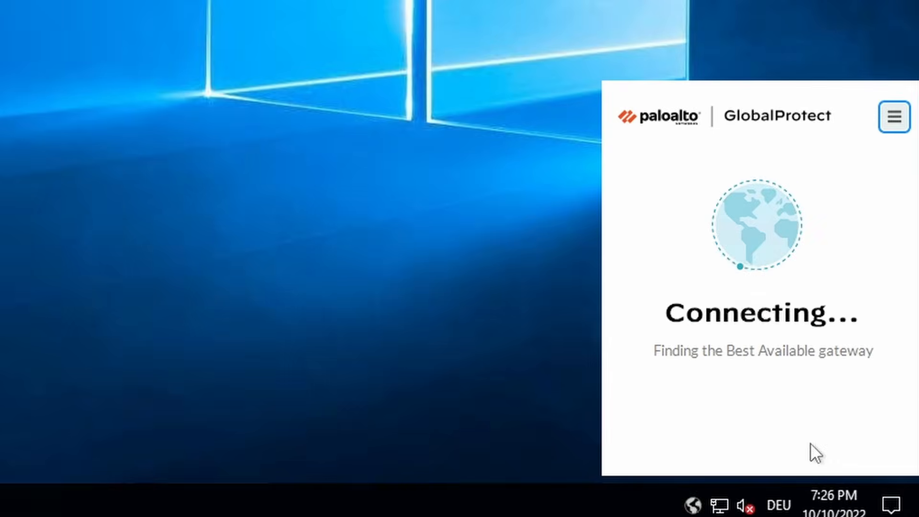
type("gp")
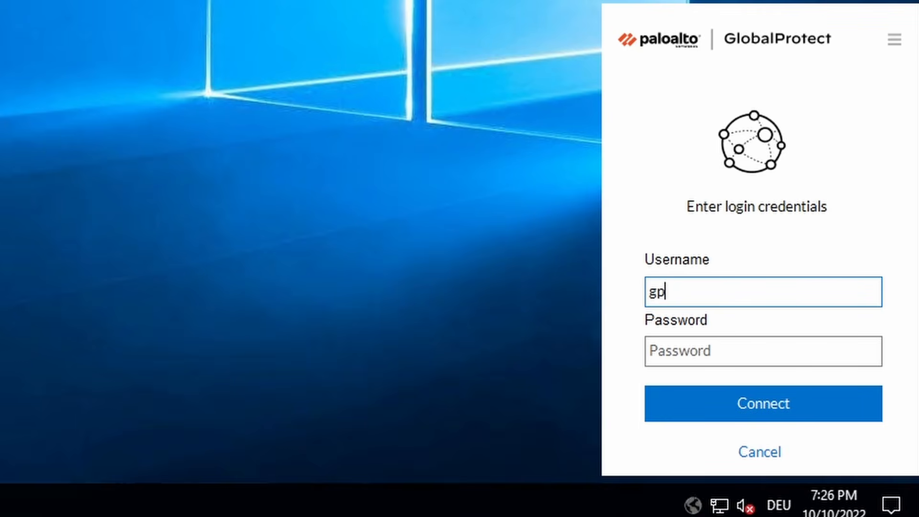
type("-user")
key("Tab")
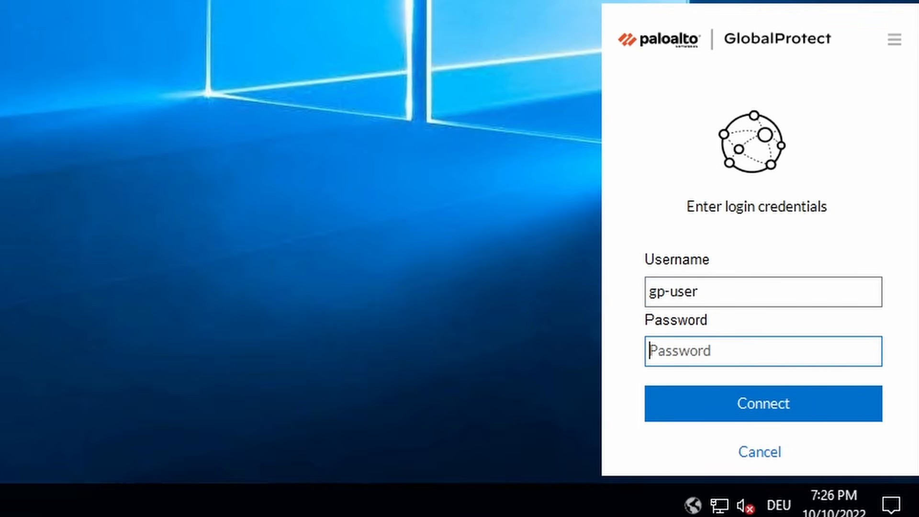
type("*****")
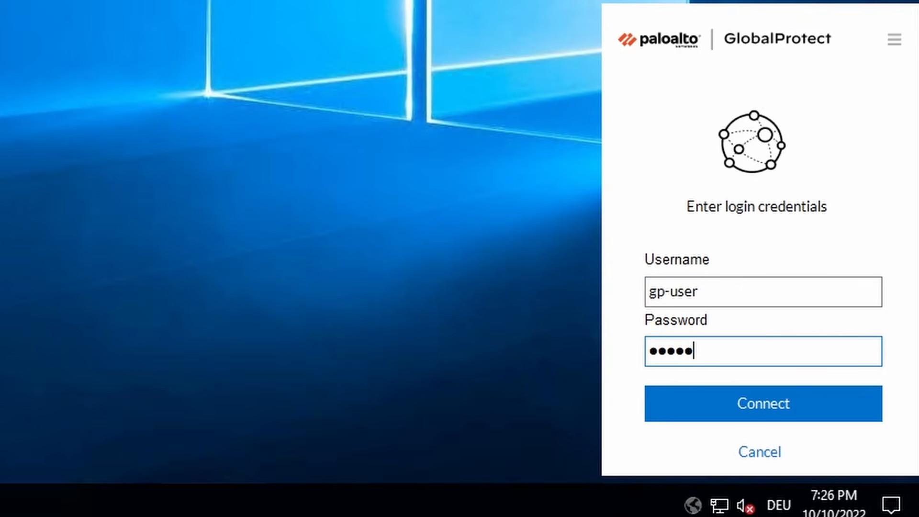
key("Return")
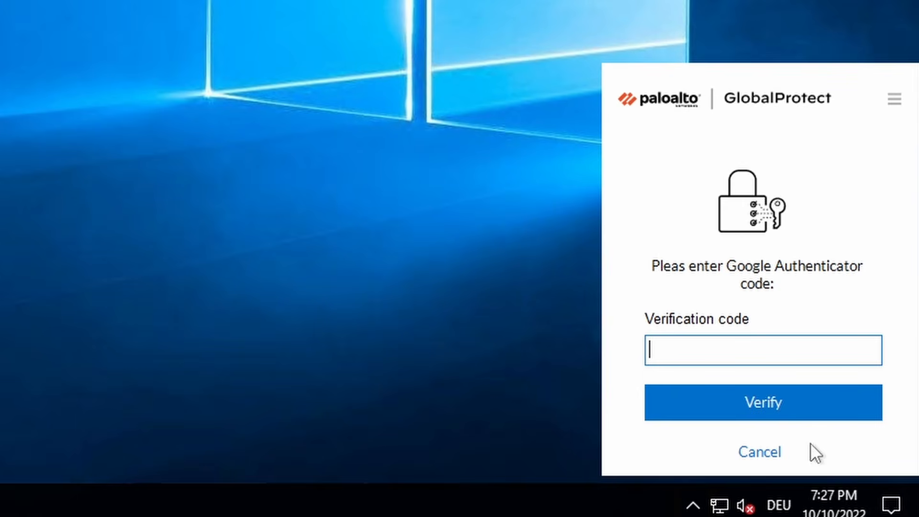
type("123456")
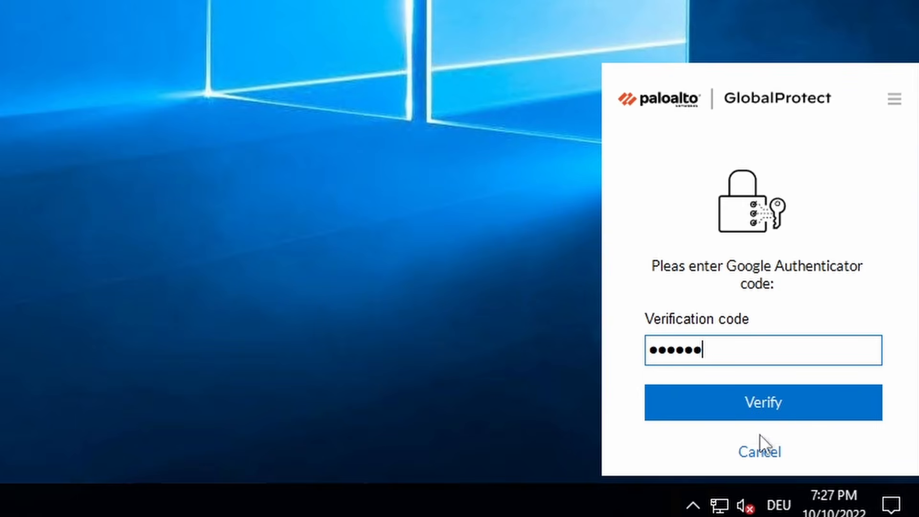
left_click(787, 409)
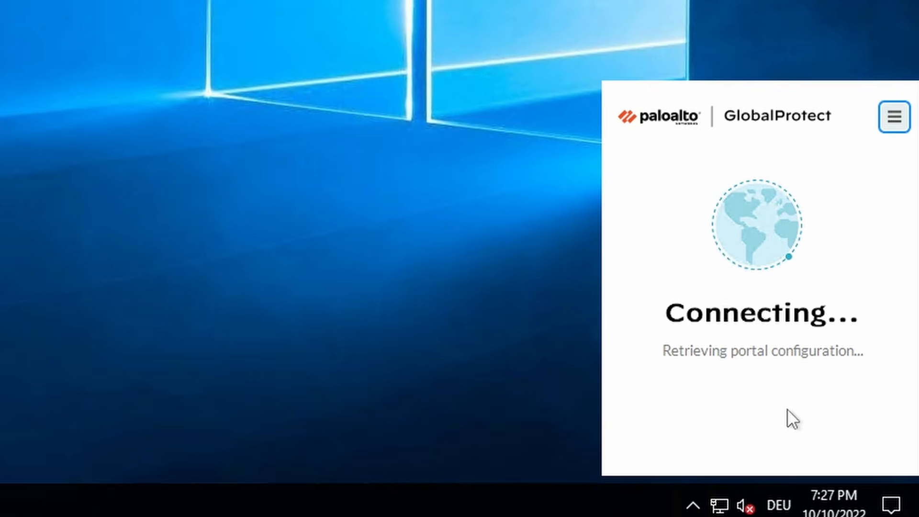